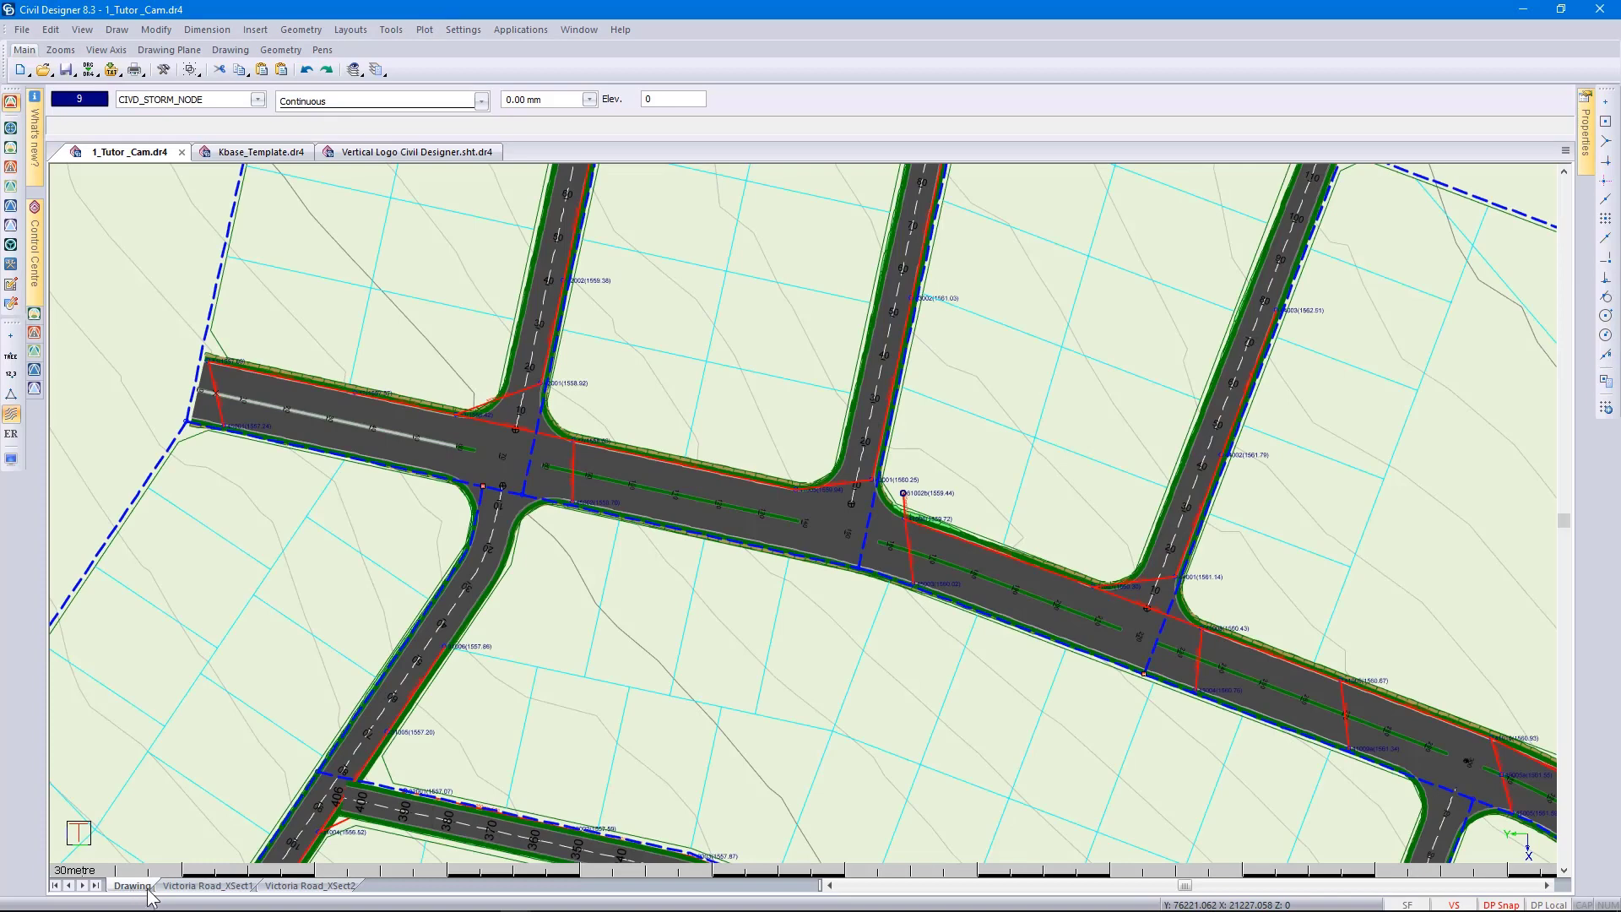
- Inspect the existing Victoria Road_XSect1 cross-section layout and return to the main drawing
left_click(208, 886)
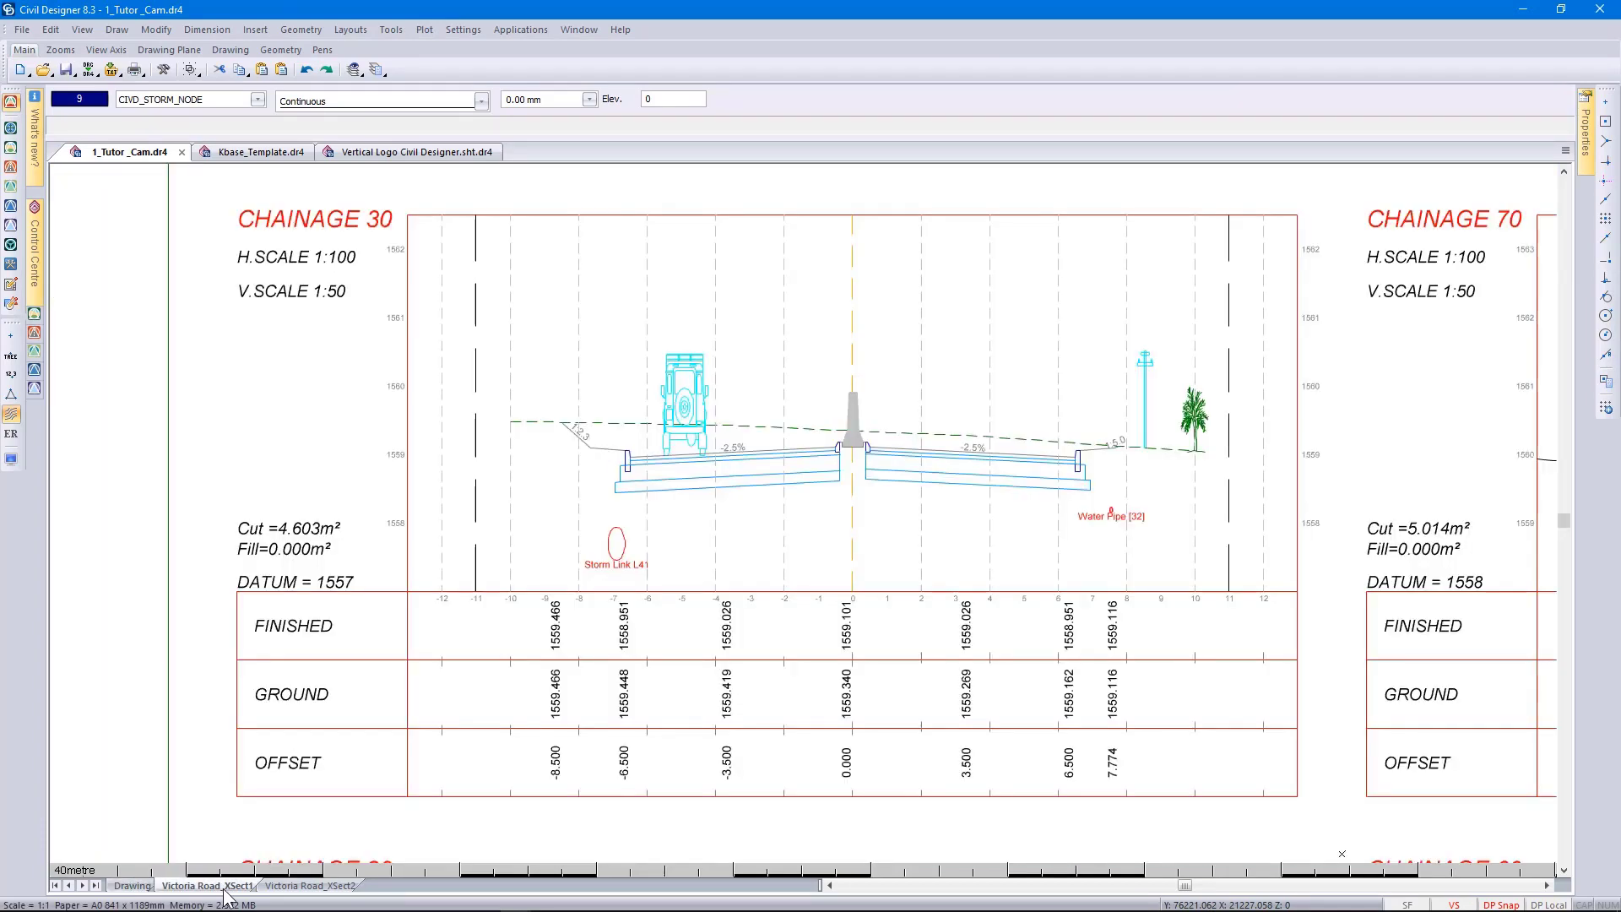
left_click(224, 890)
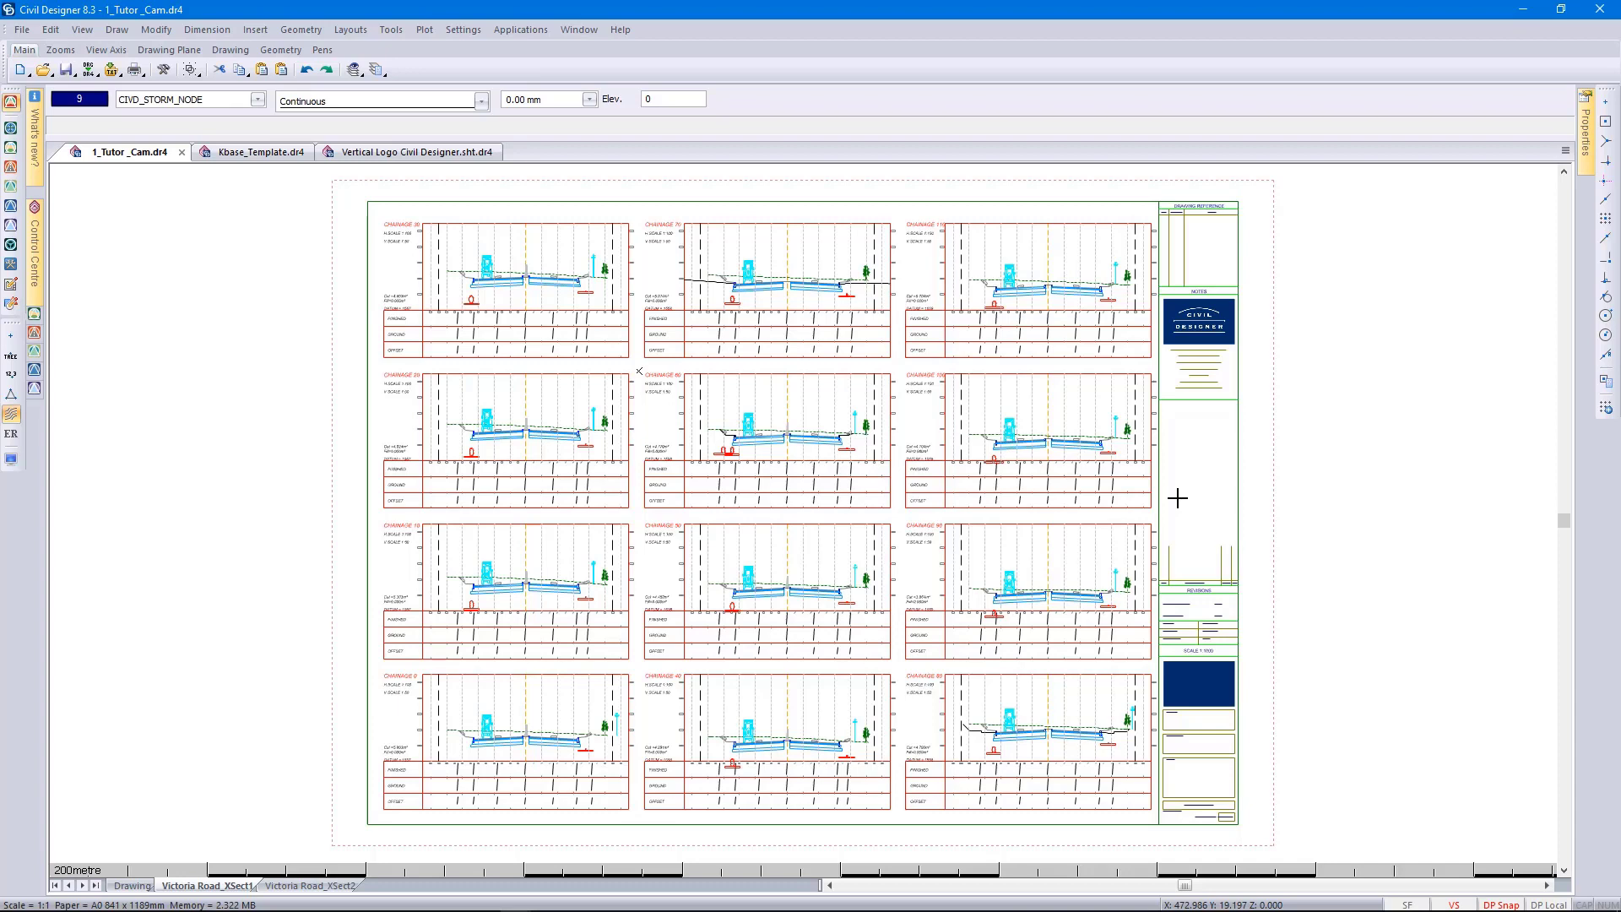
left_click(132, 885)
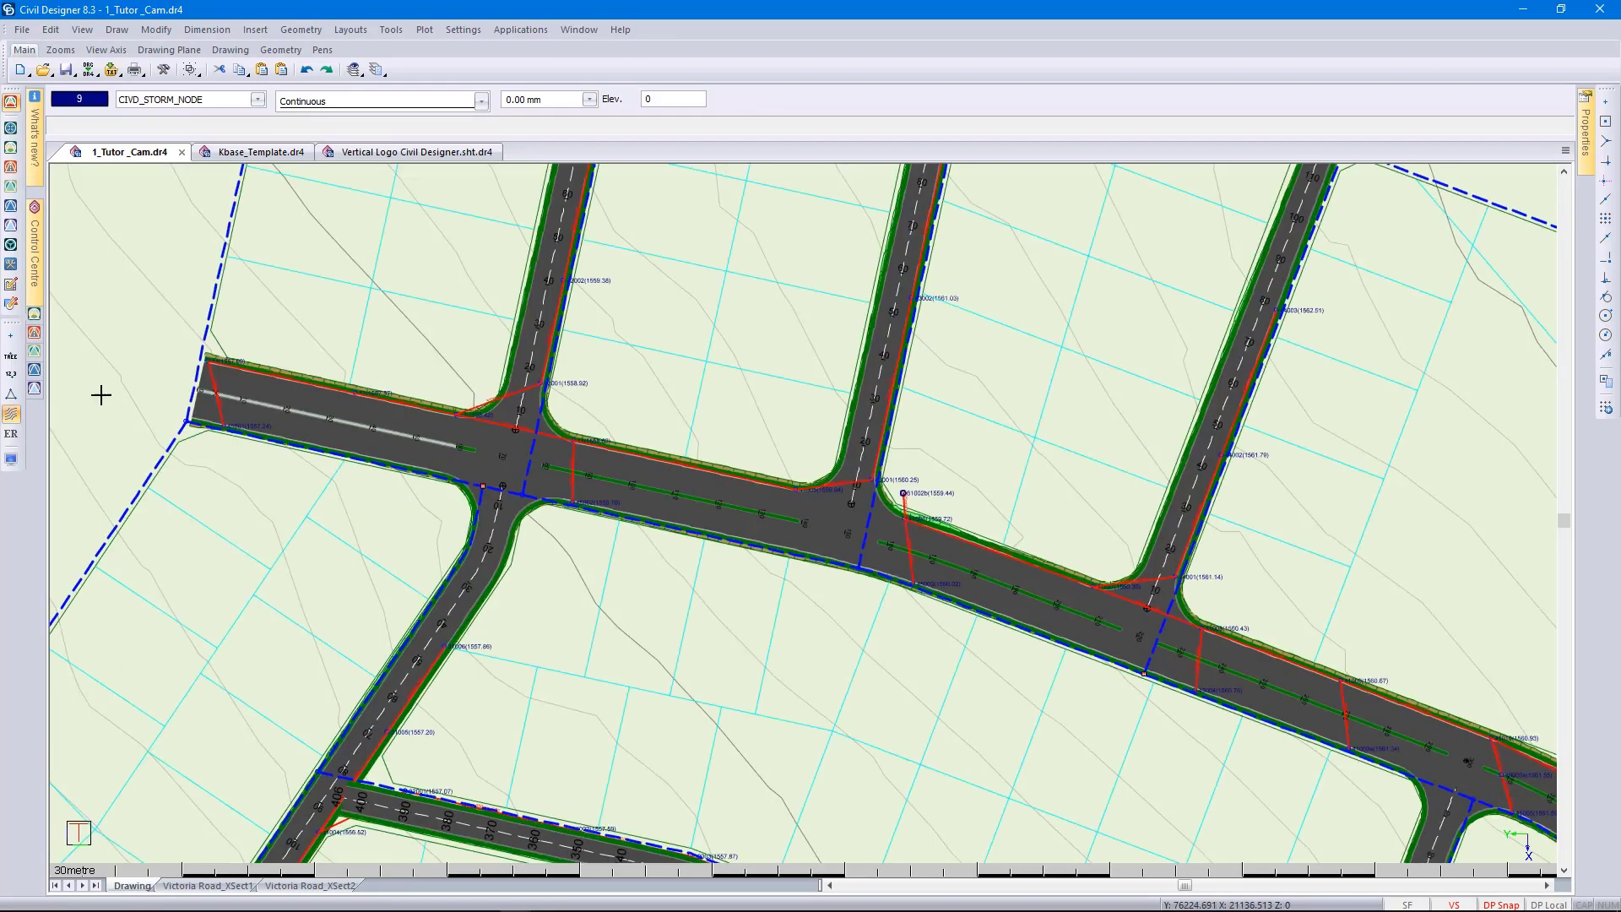
- Activate Roads mode and open Victoria Road's cross-sections for graphical editing near the start of the road
left_click(11, 167)
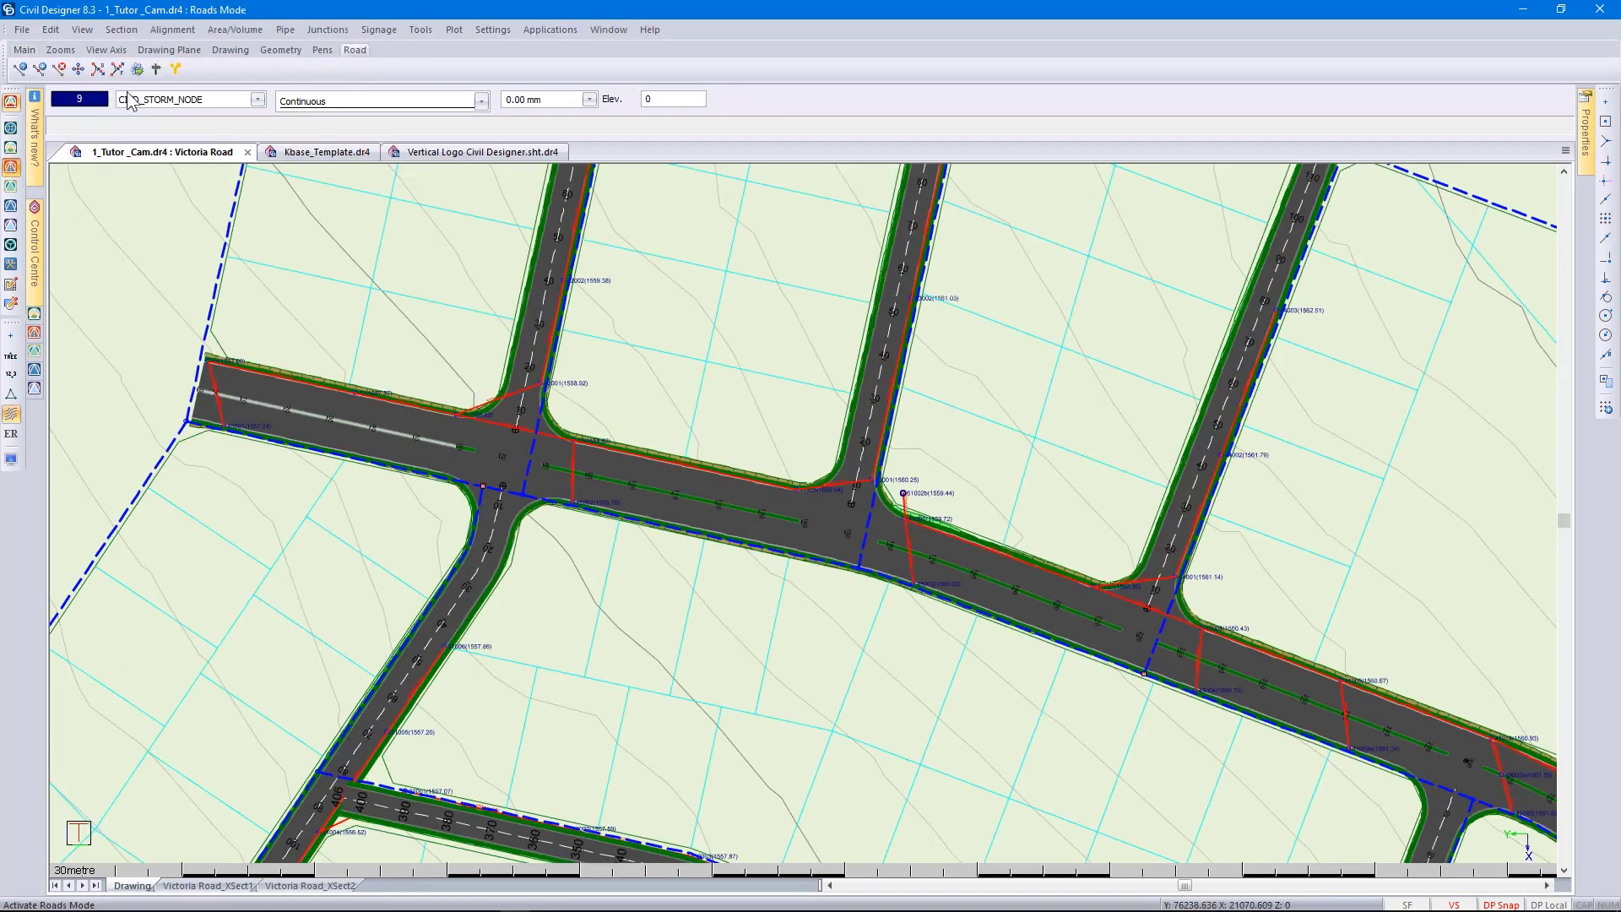
left_click(121, 30)
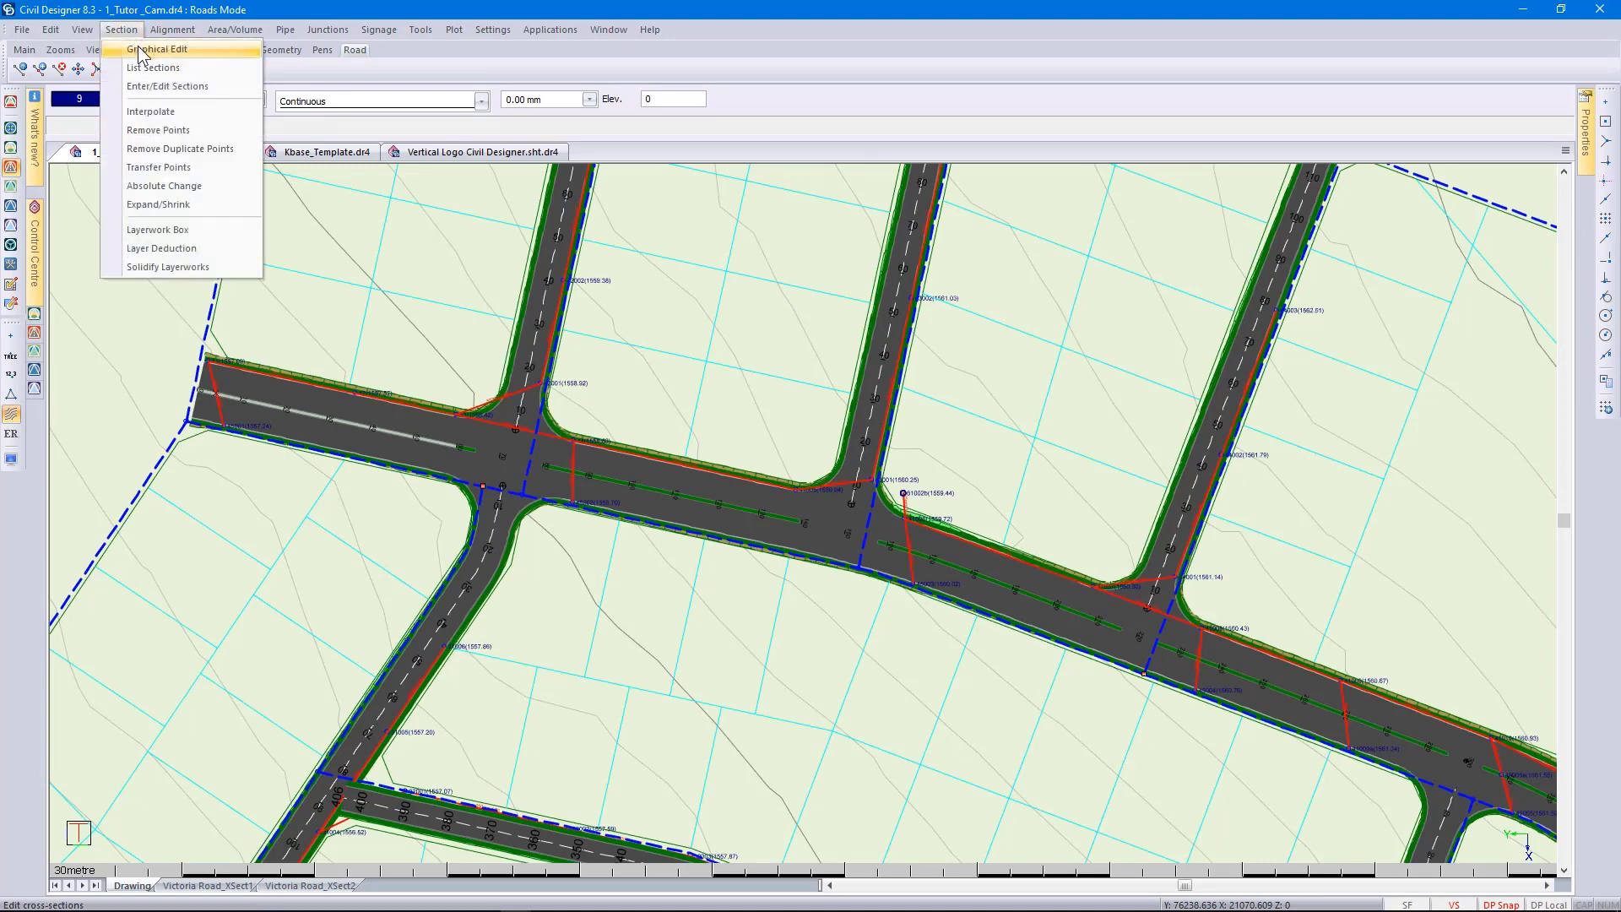
left_click(146, 49)
left_click(235, 393)
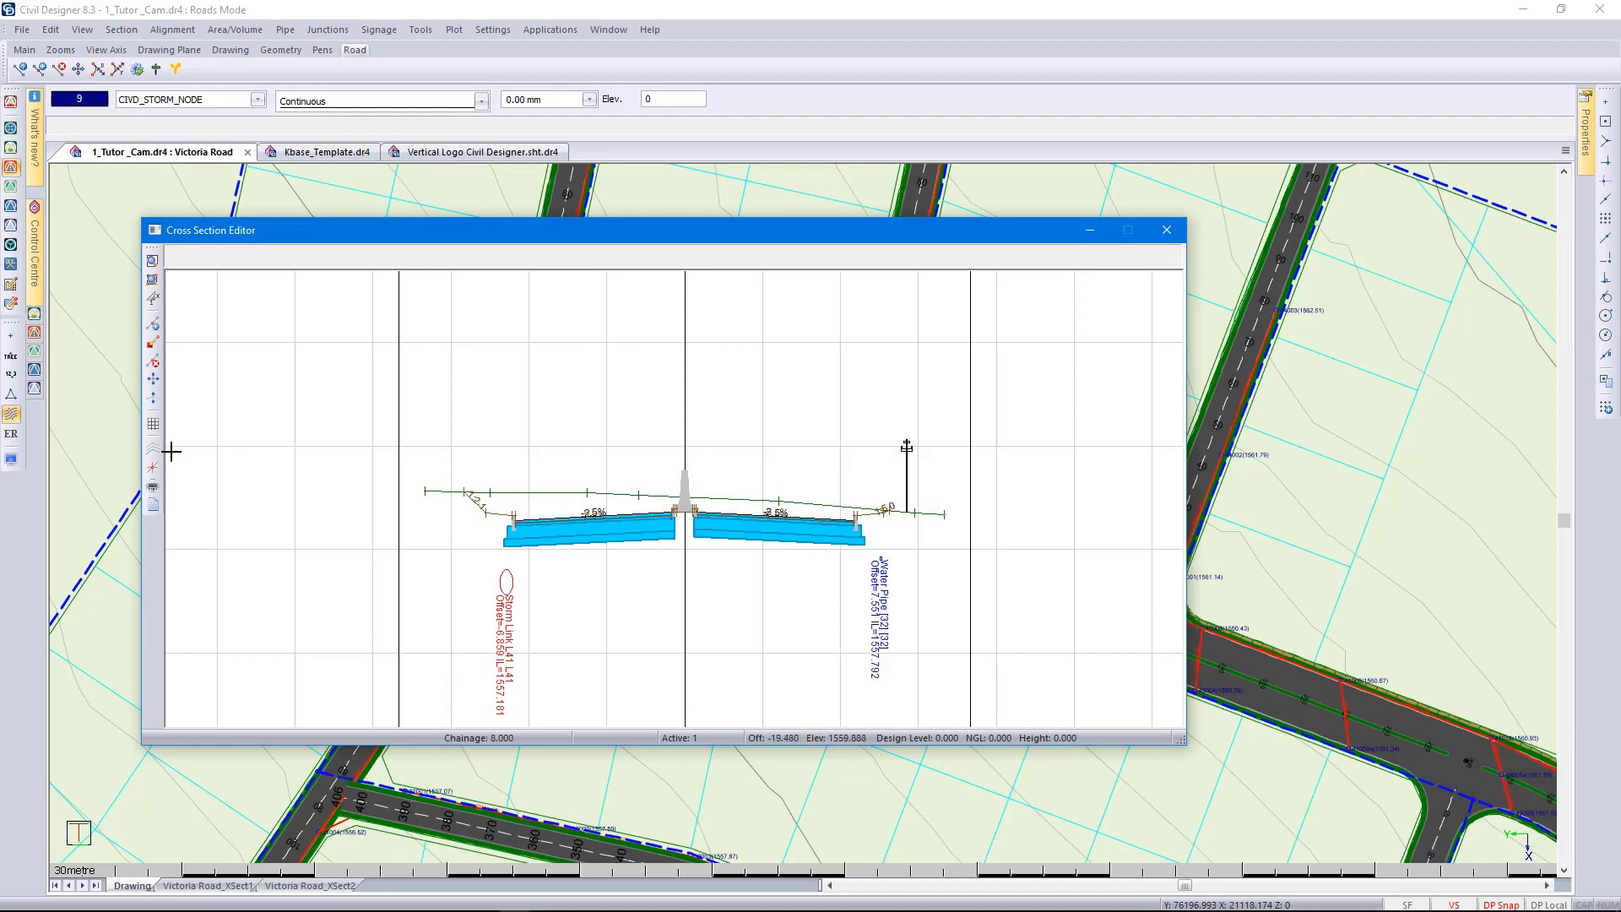
- Review the section line display options and the road fixtures table, and close the Cross Section Editor
left_click(154, 449)
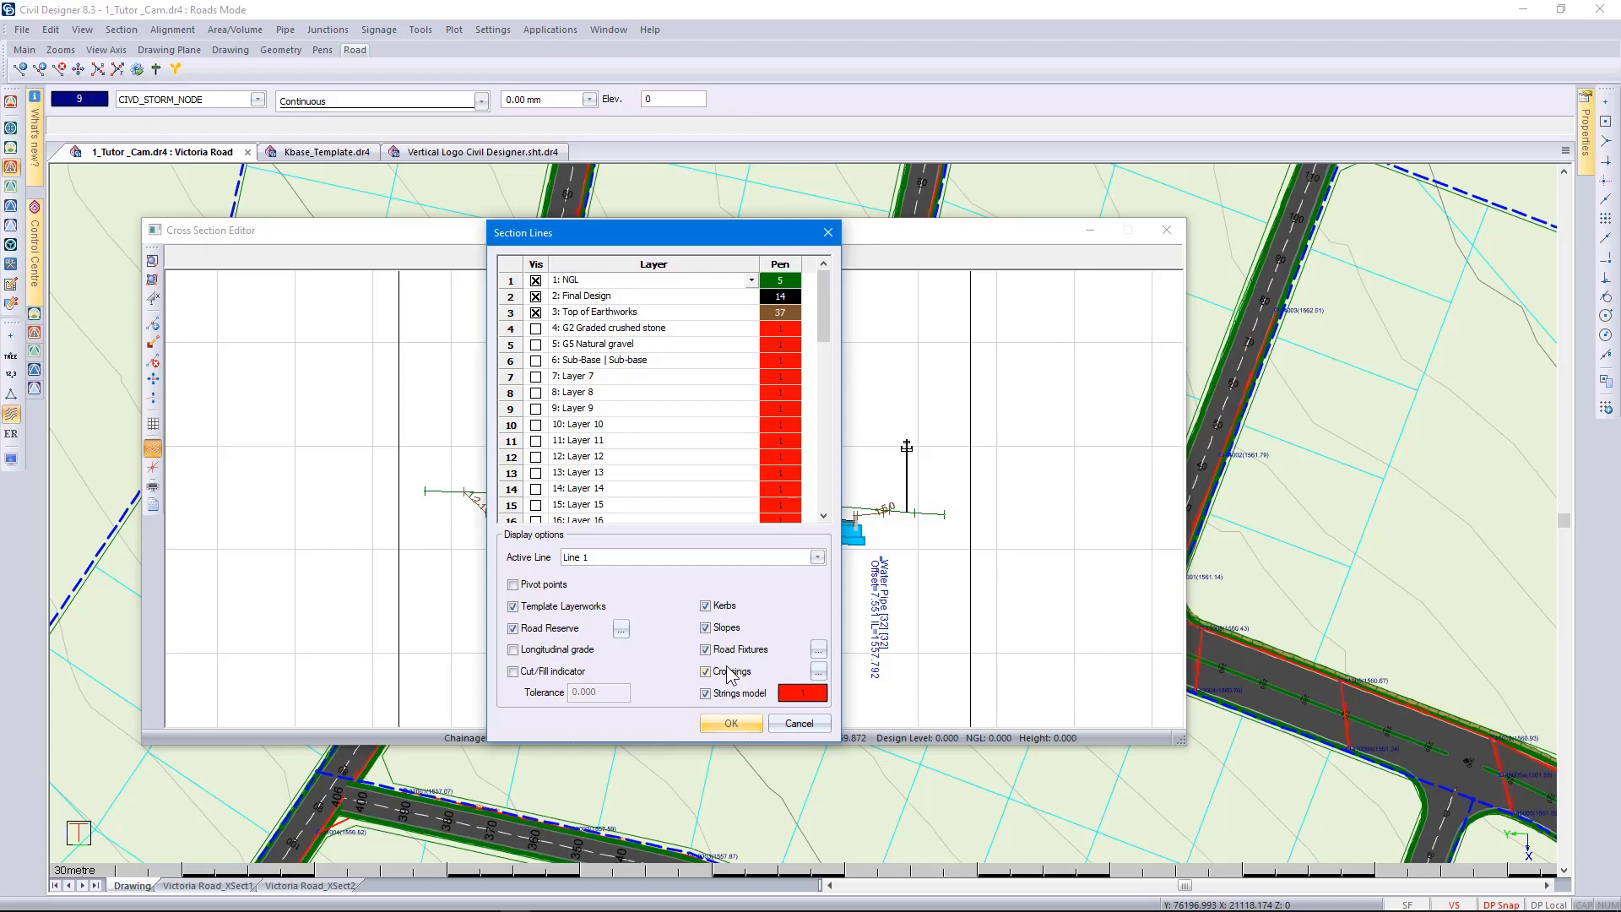
left_click(818, 649)
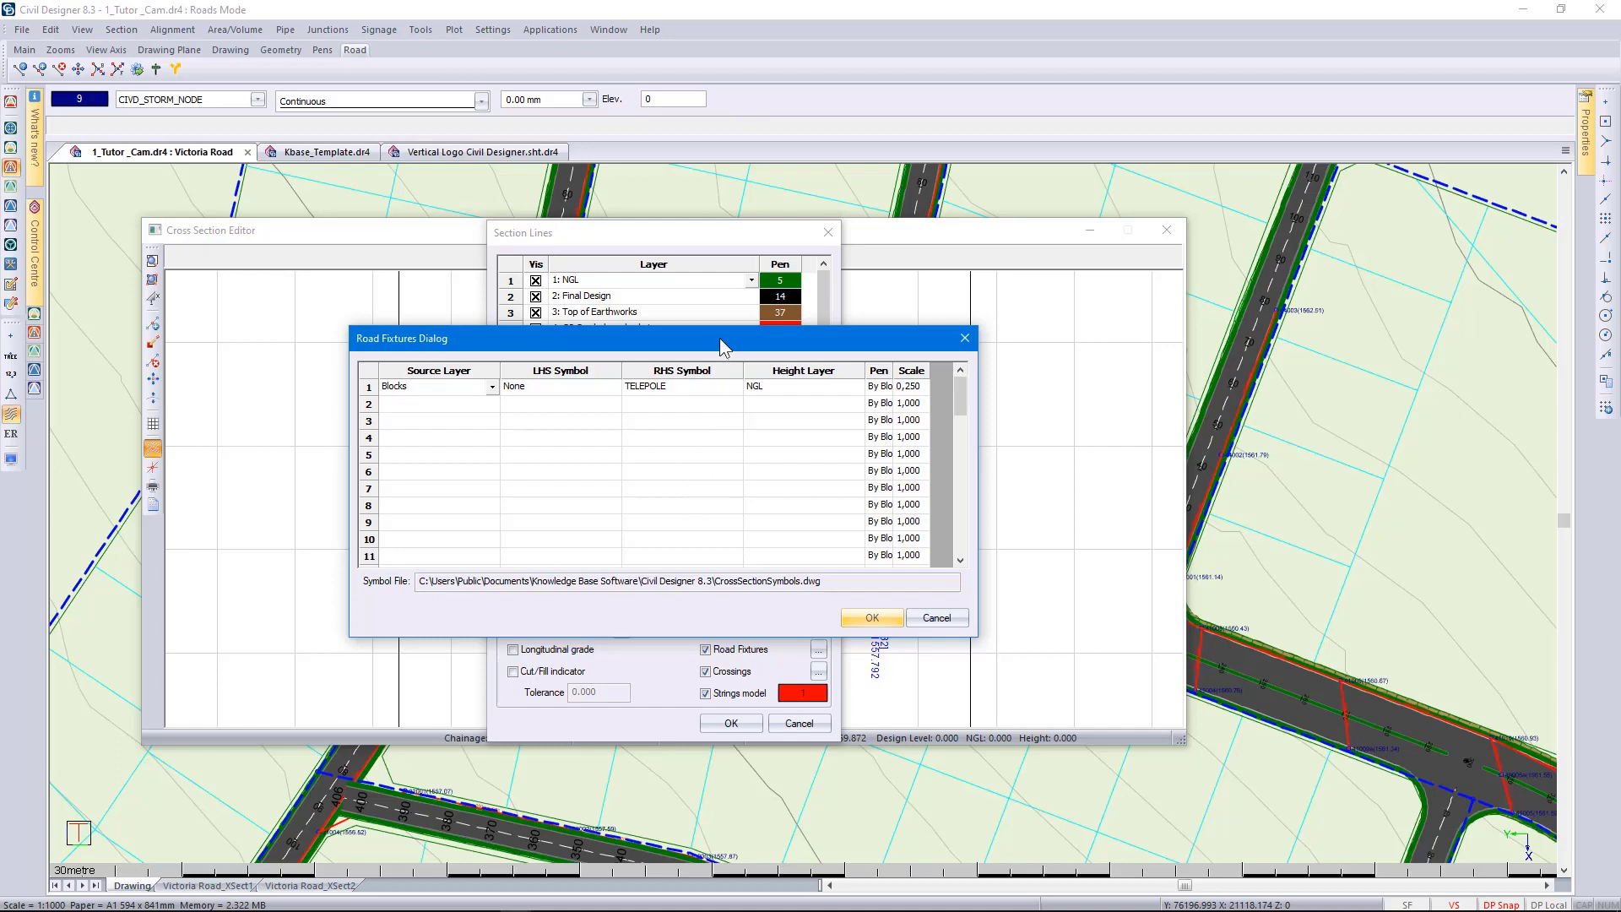
left_click_drag(719, 337, 603, 336)
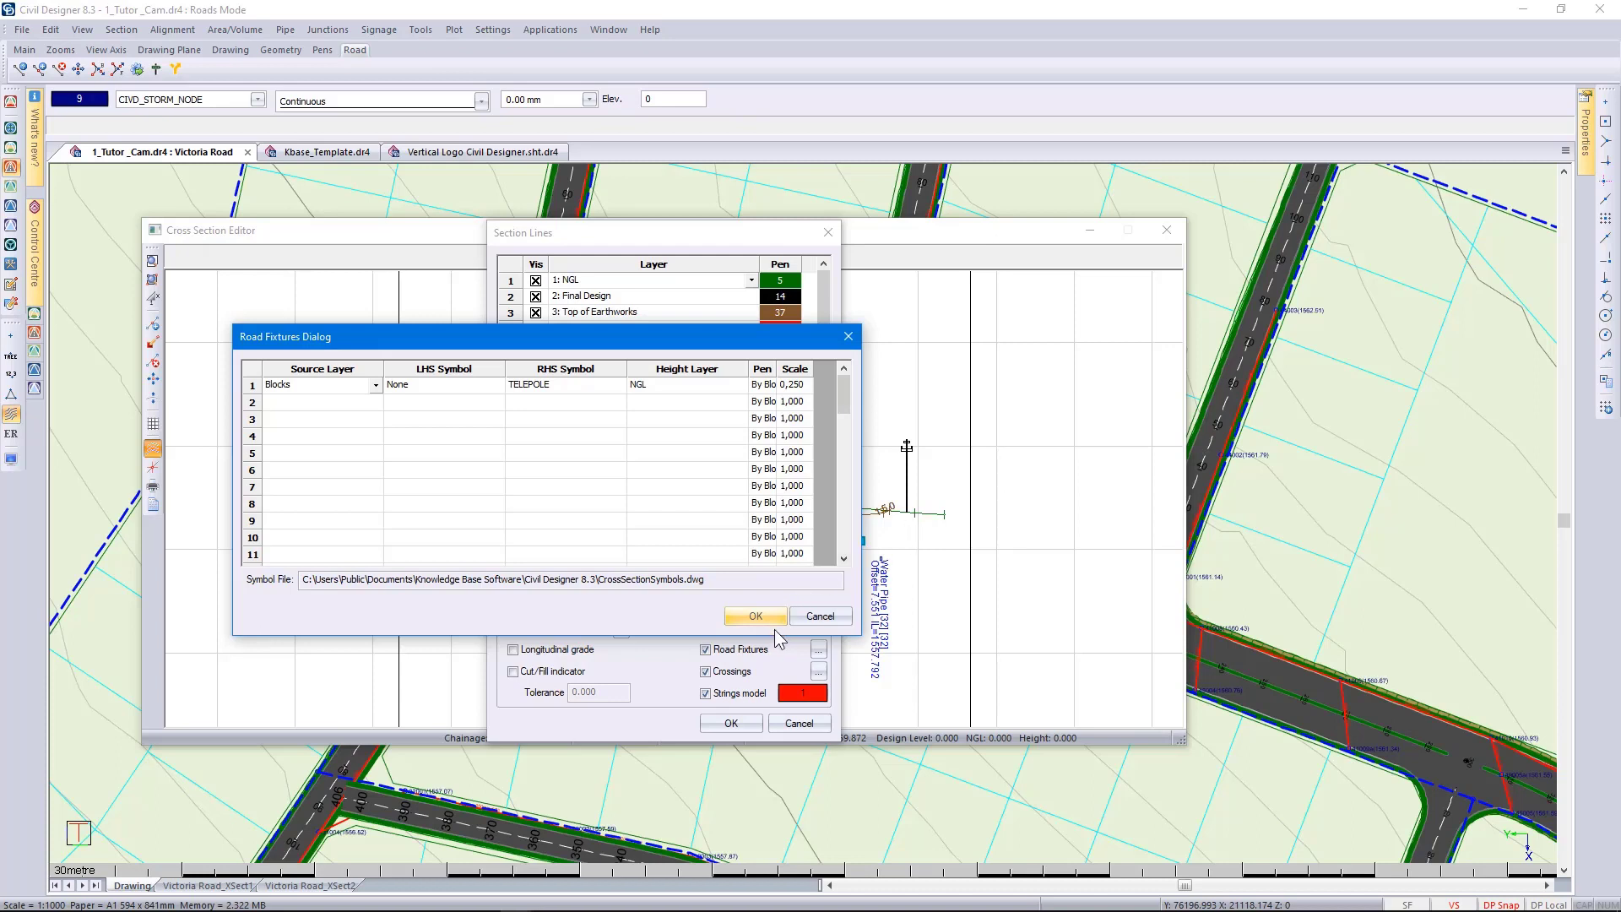
left_click(756, 617)
left_click(731, 723)
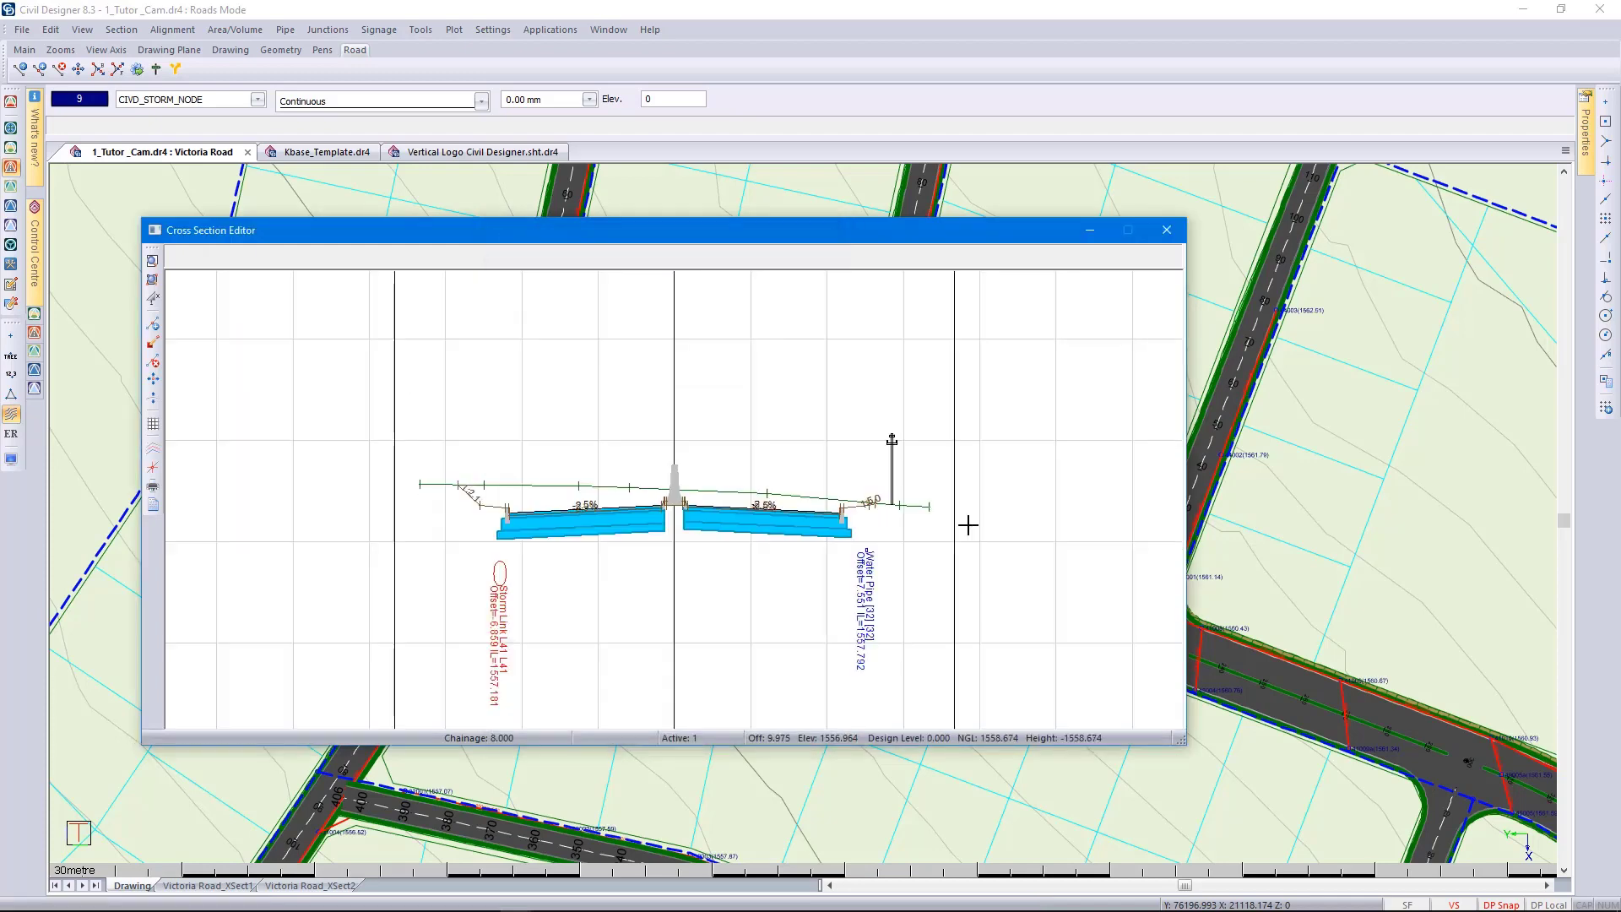
left_click(1166, 229)
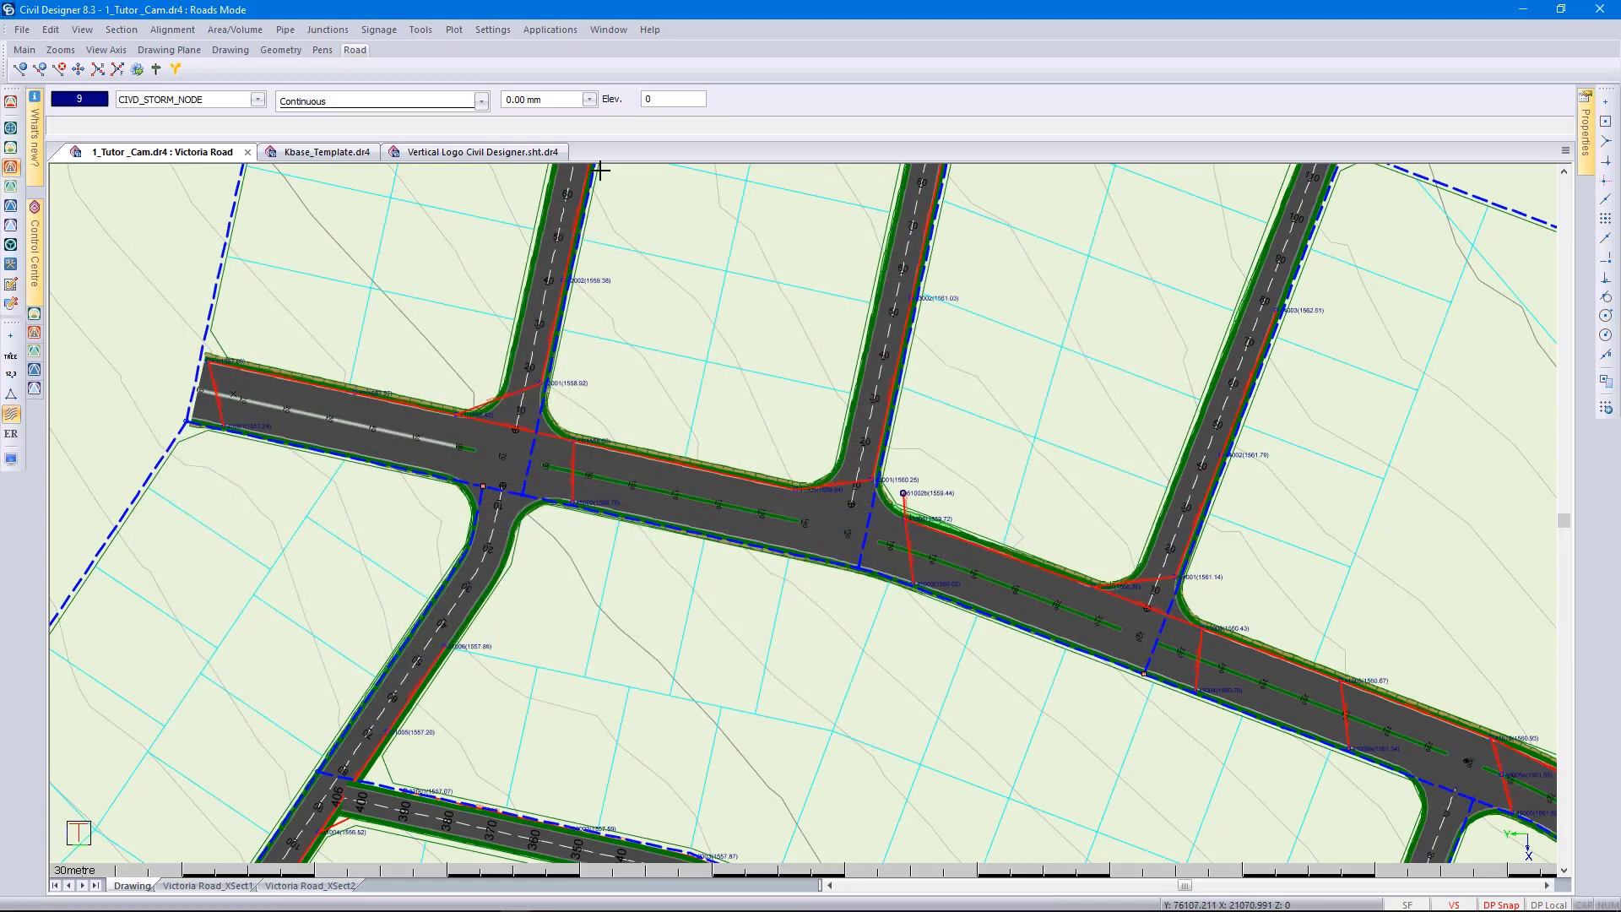
- Start generating a plot with the sheet file Cross Section Explo.sht and sheet size A0
left_click(458, 34)
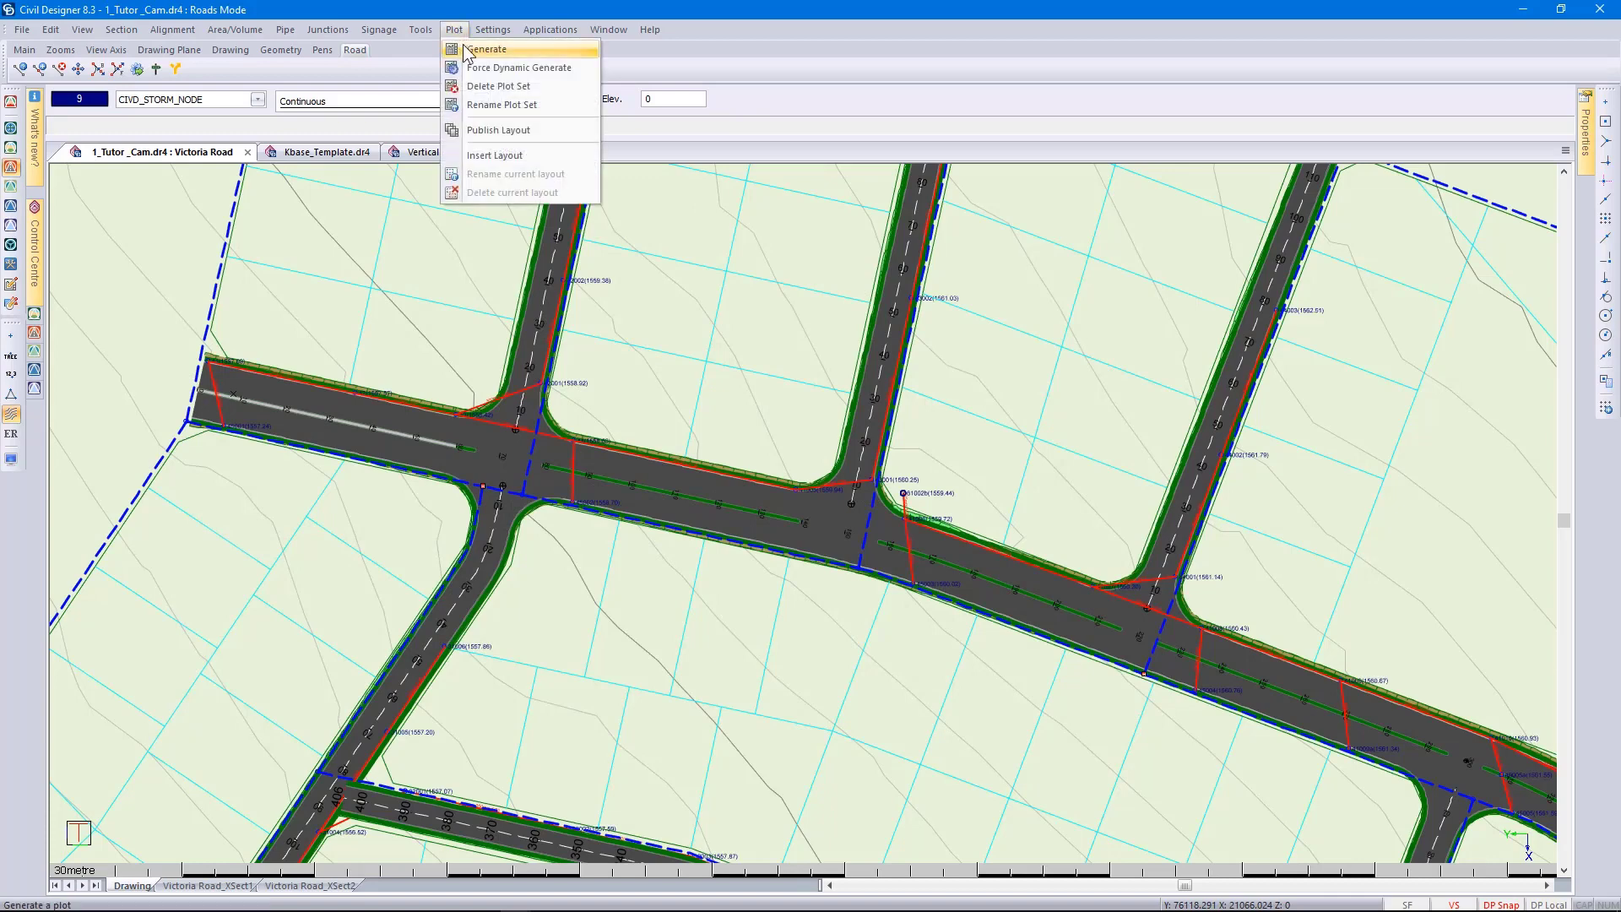
left_click(463, 49)
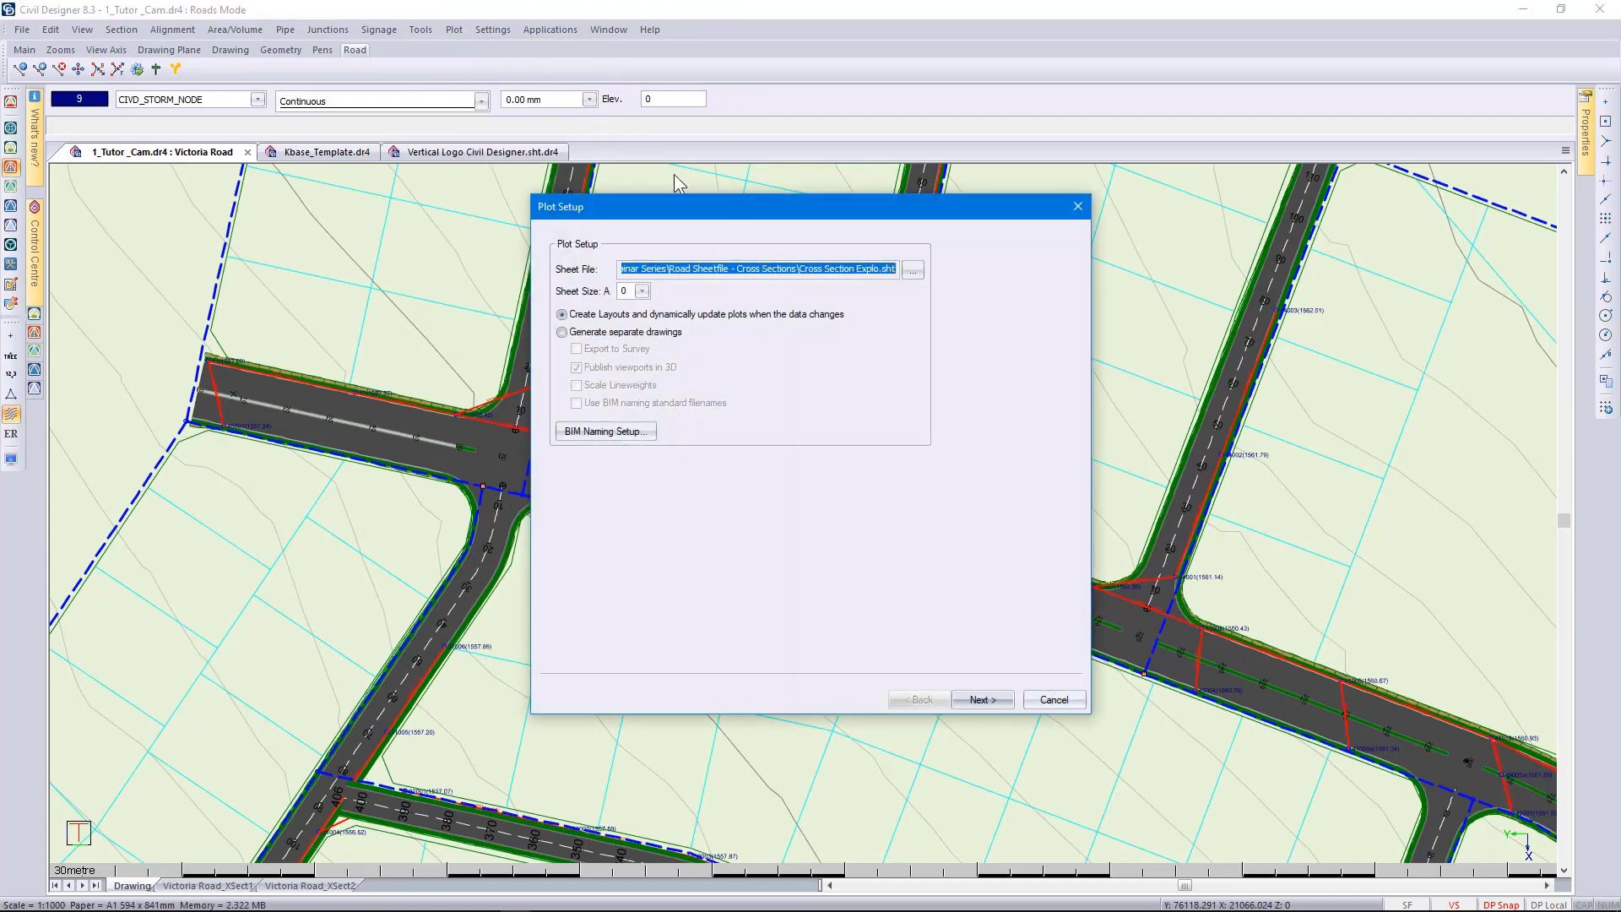
left_click(912, 270)
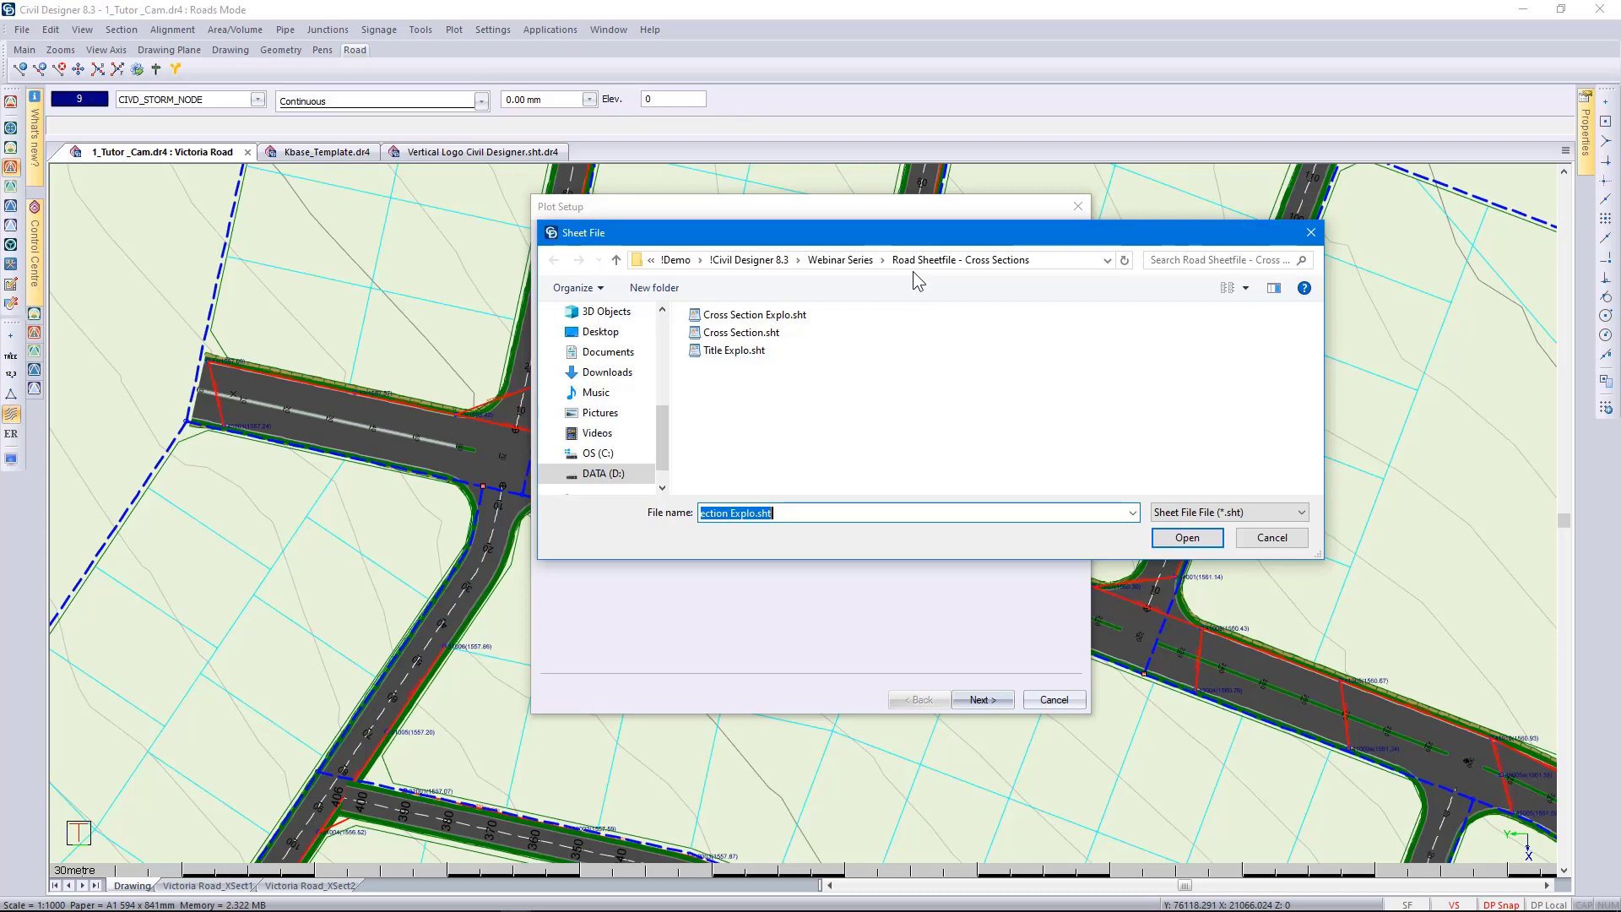
left_click(747, 315)
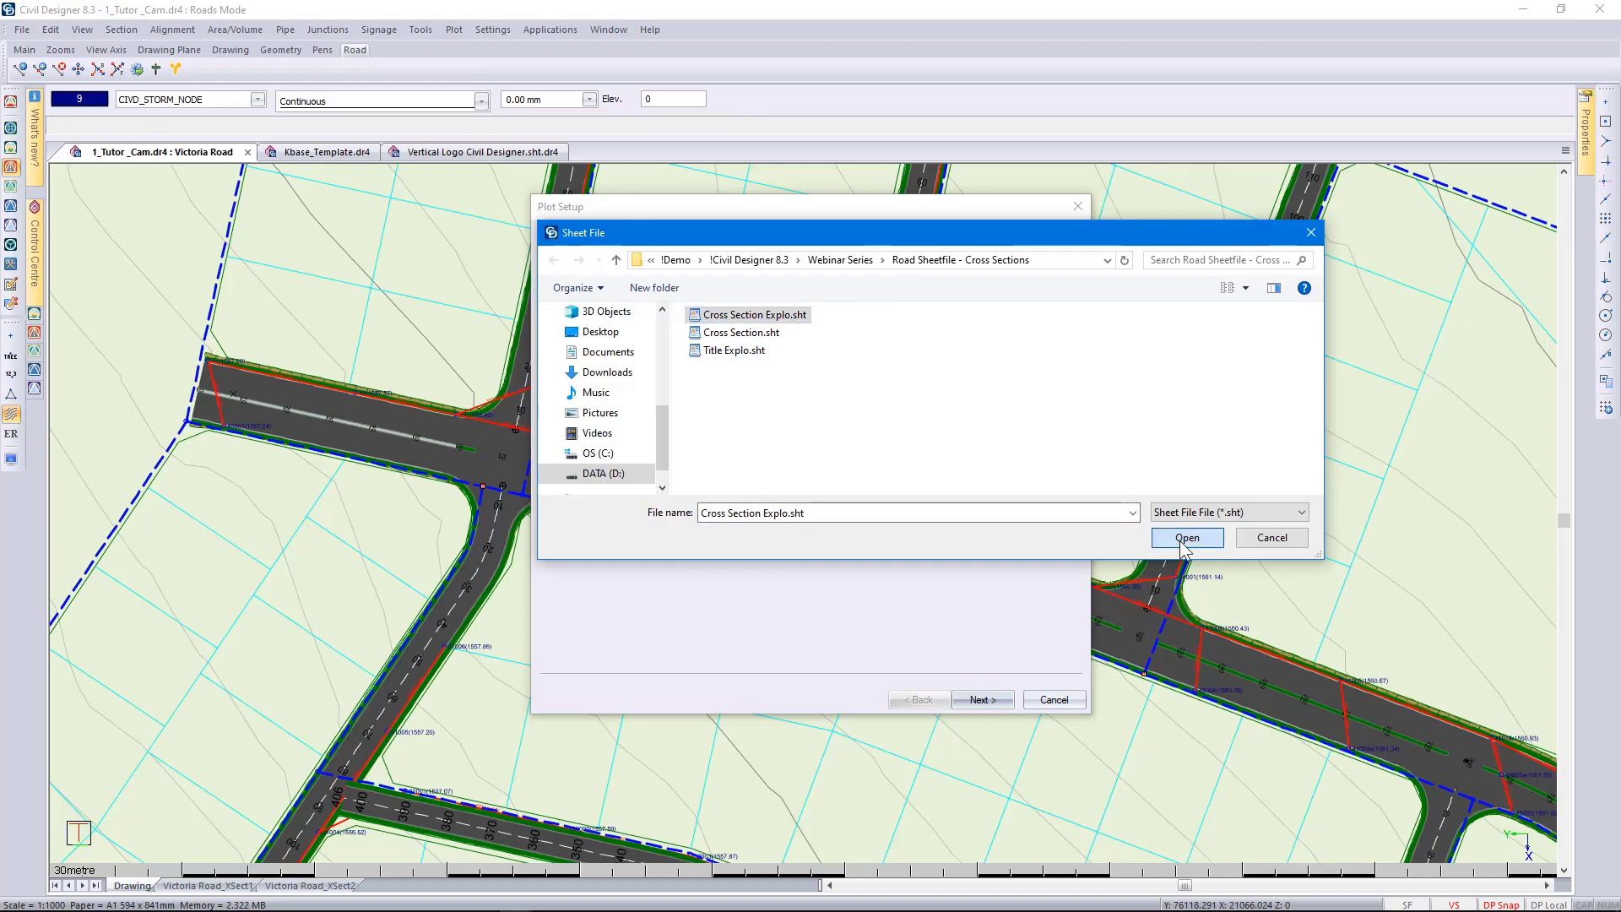
left_click(1186, 538)
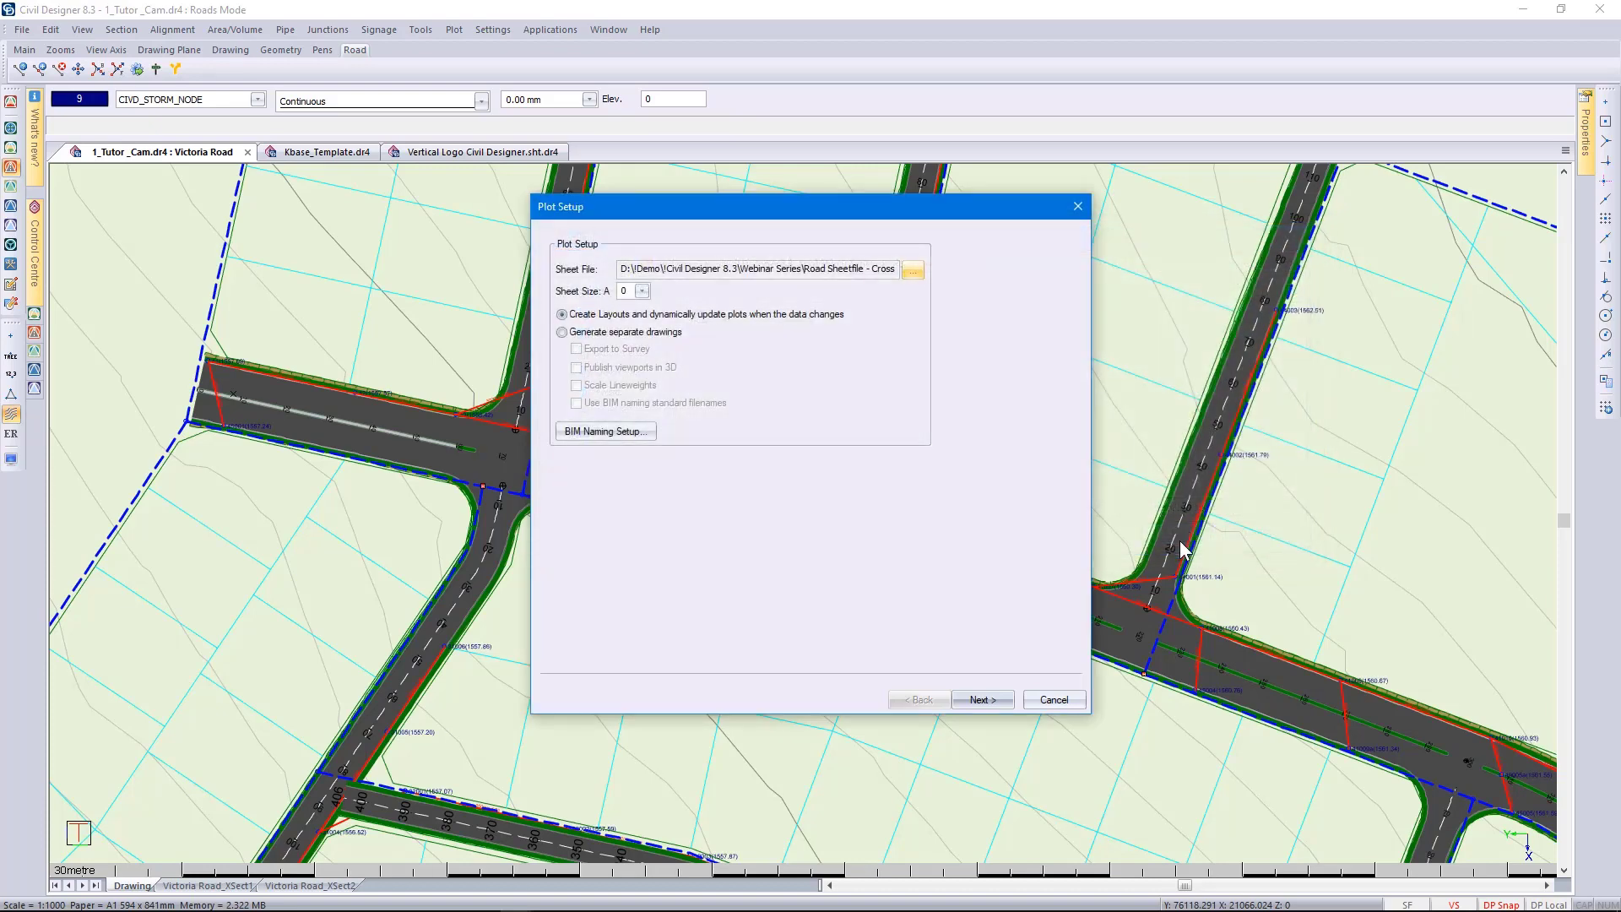
left_click(642, 290)
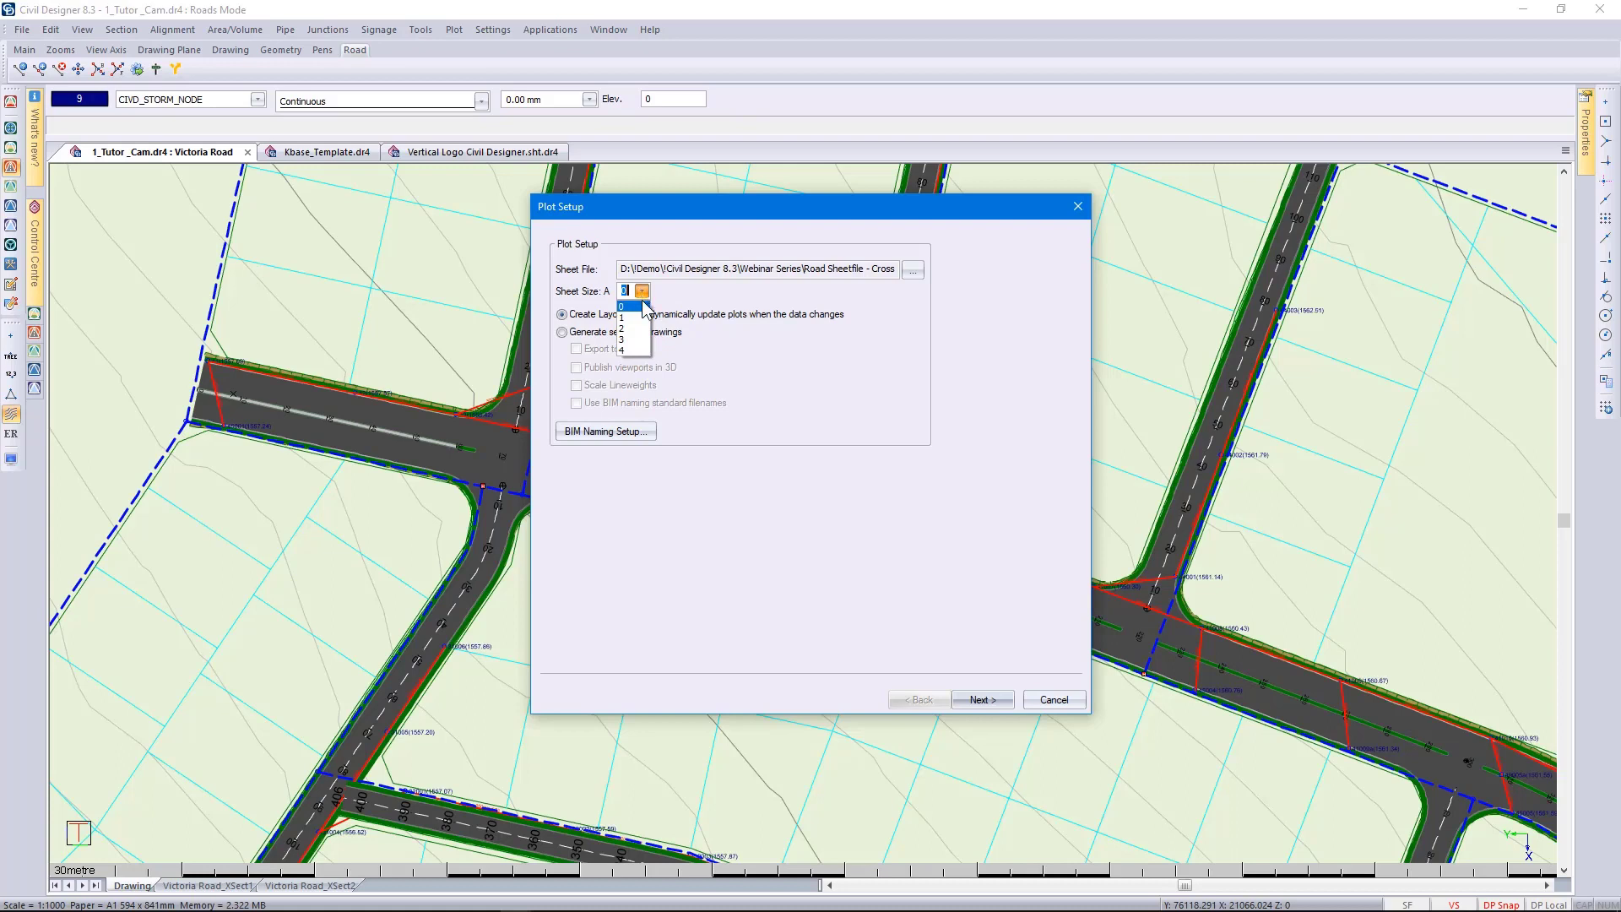
left_click(643, 307)
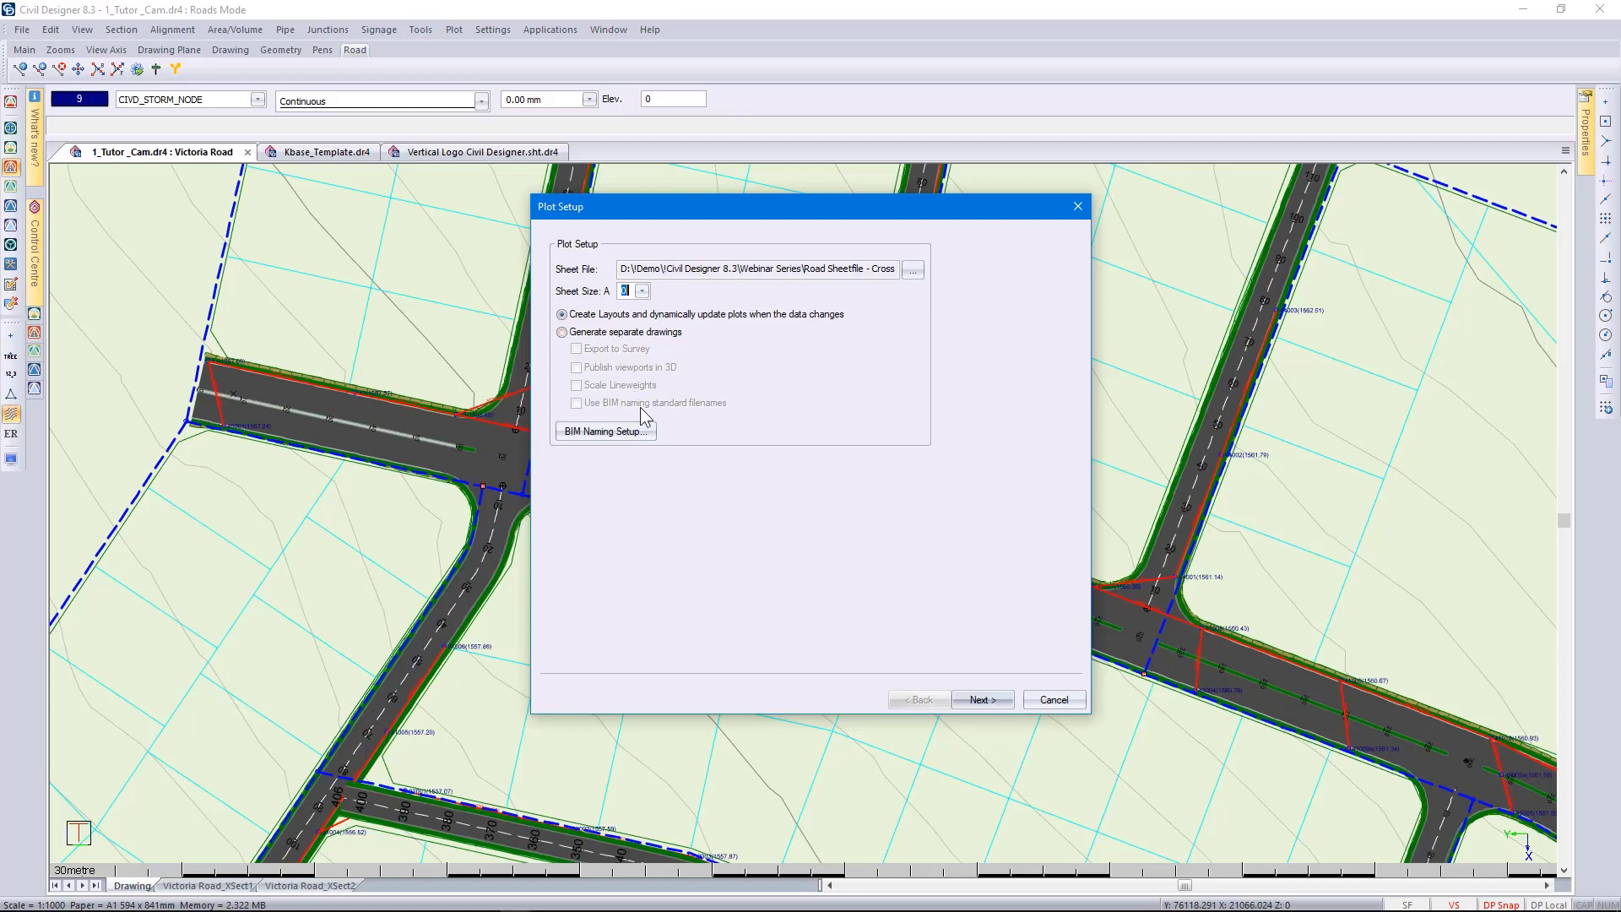
- Check the offset limits, crossing services and NGL line in the cross-section setup, and accept the setup
left_click(1007, 706)
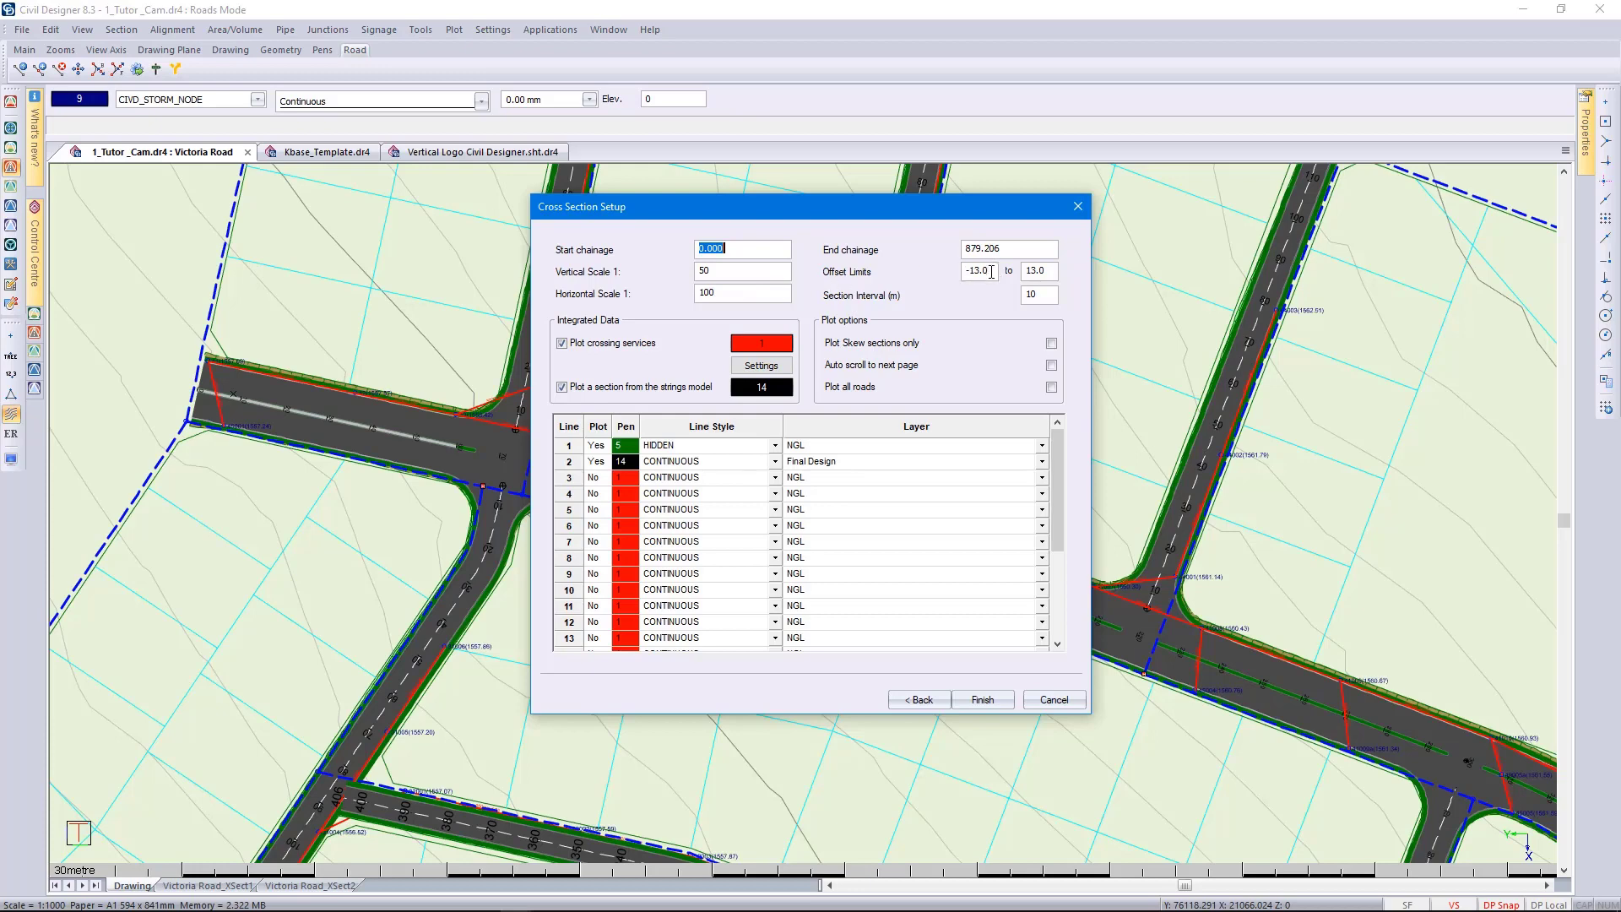
left_click_drag(991, 271, 971, 270)
left_click(760, 365)
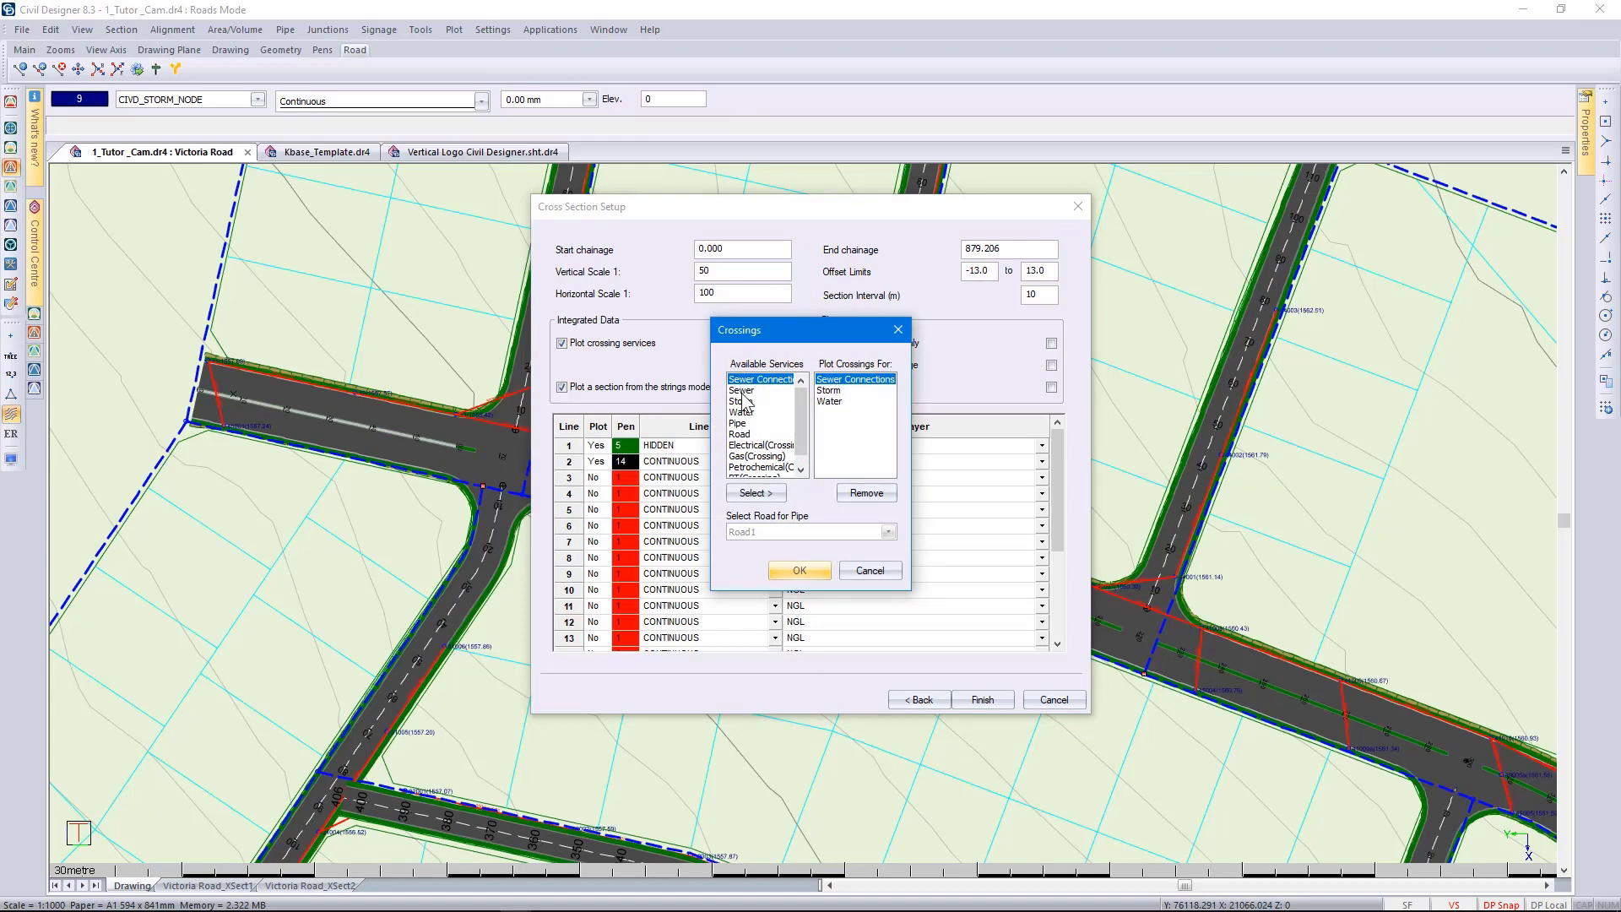
left_click(848, 569)
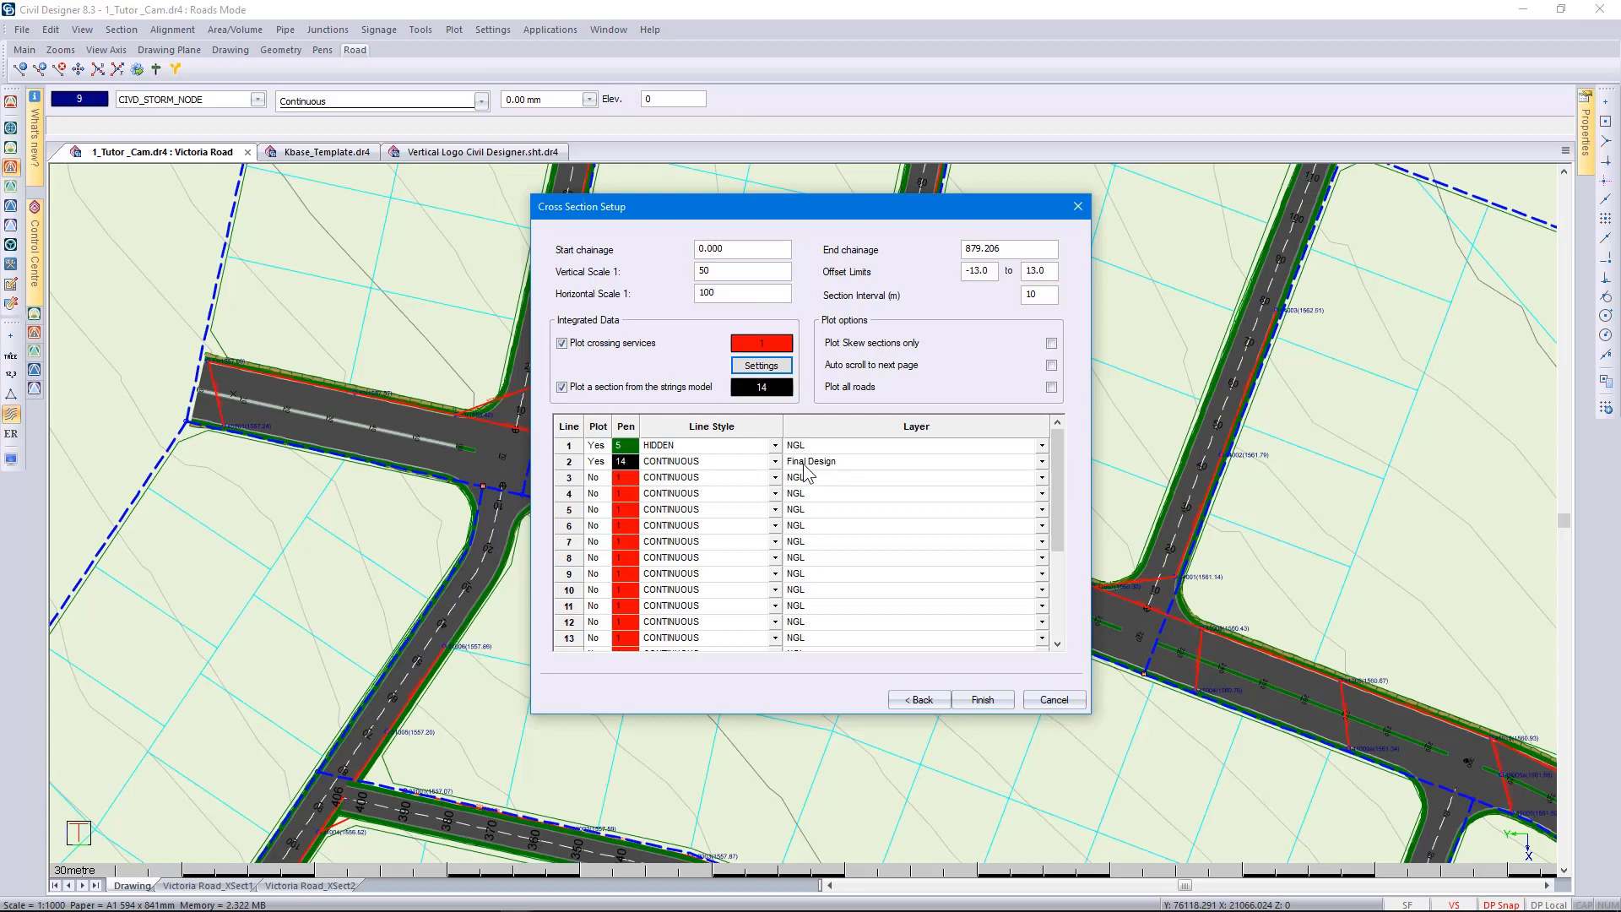
left_click(595, 446)
left_click(595, 447)
left_click(981, 700)
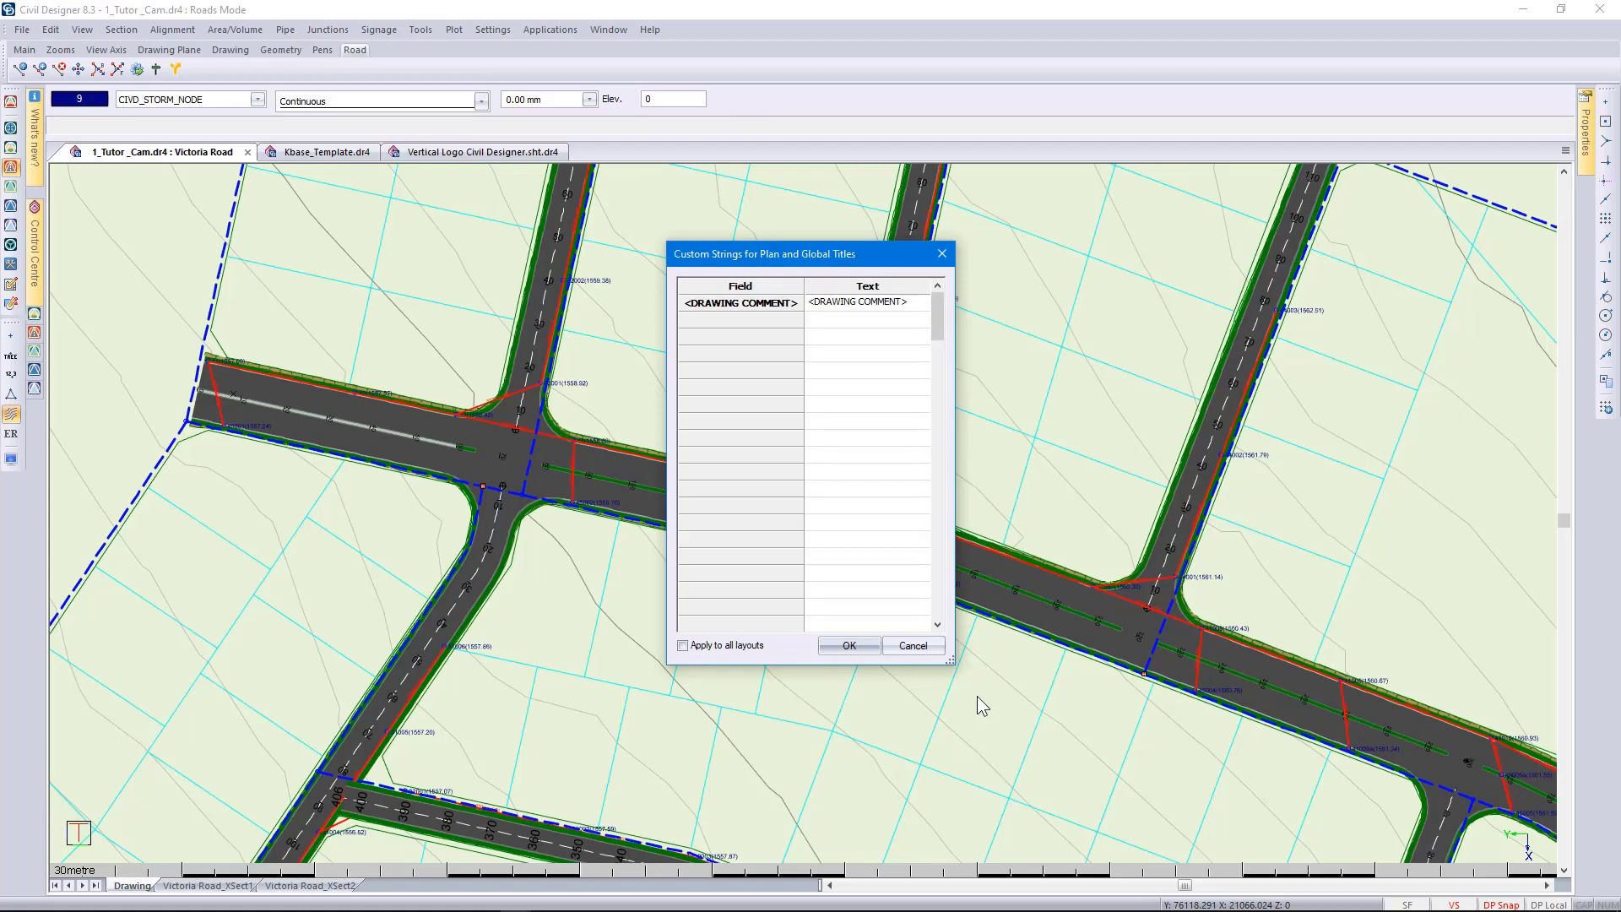
- Set the drawing comment to "X SECT EG.." and generate the cross-section layouts
double_click(836, 303)
type("X SECTEG..")
left_click(841, 647)
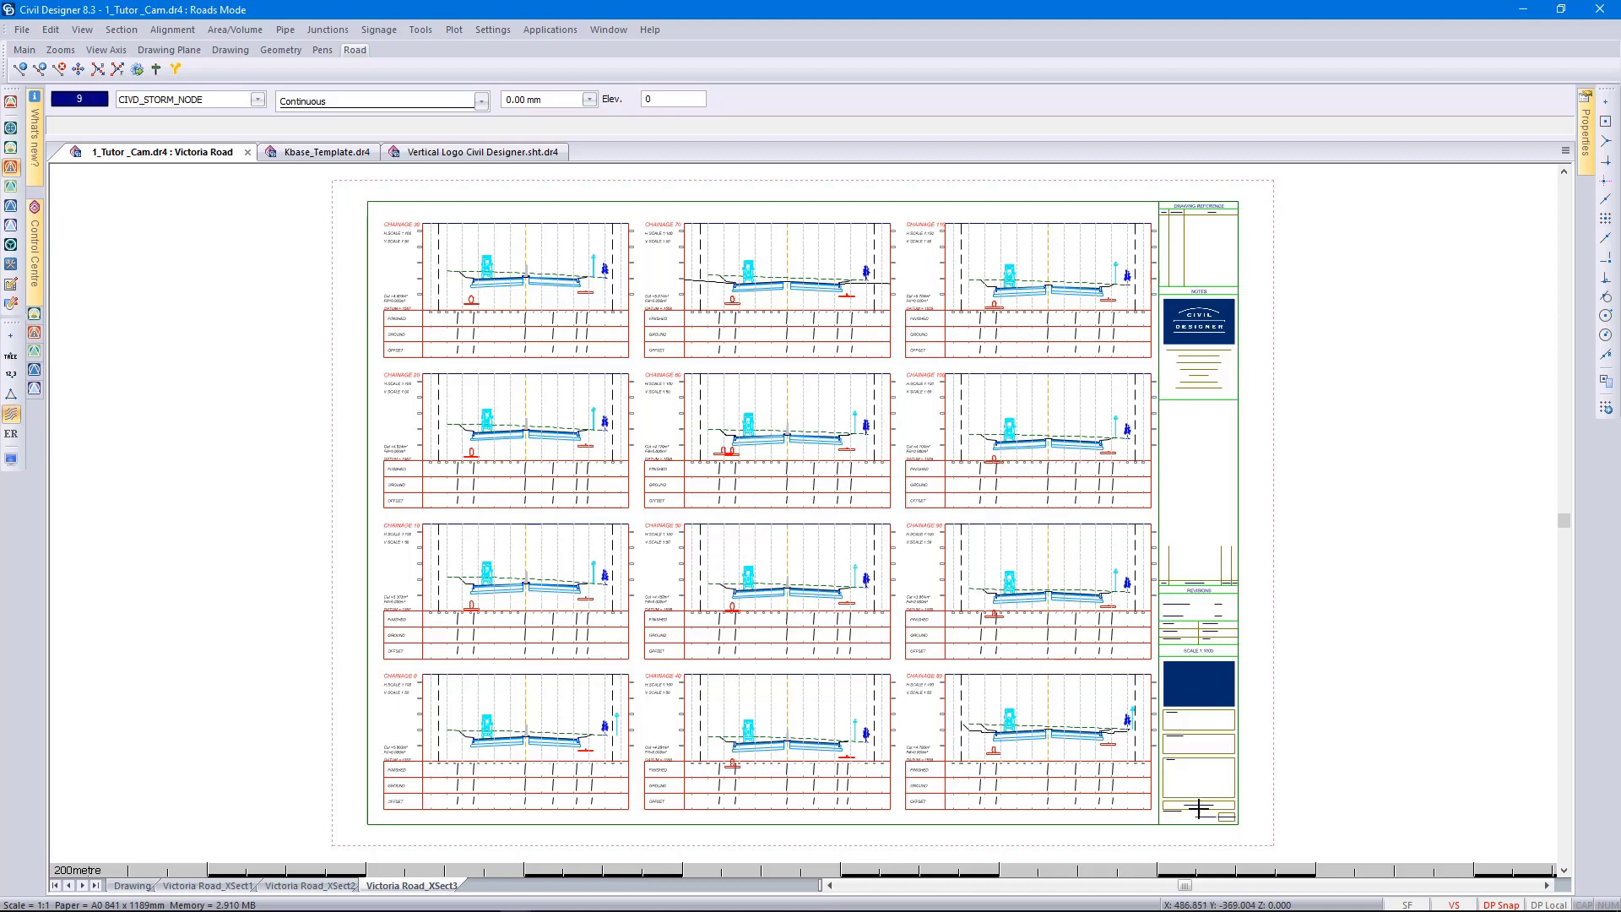
- Examine the drawing reference in the generated sheet's title block and the company logo and information under Notes
scroll(1223, 817, "up", 3)
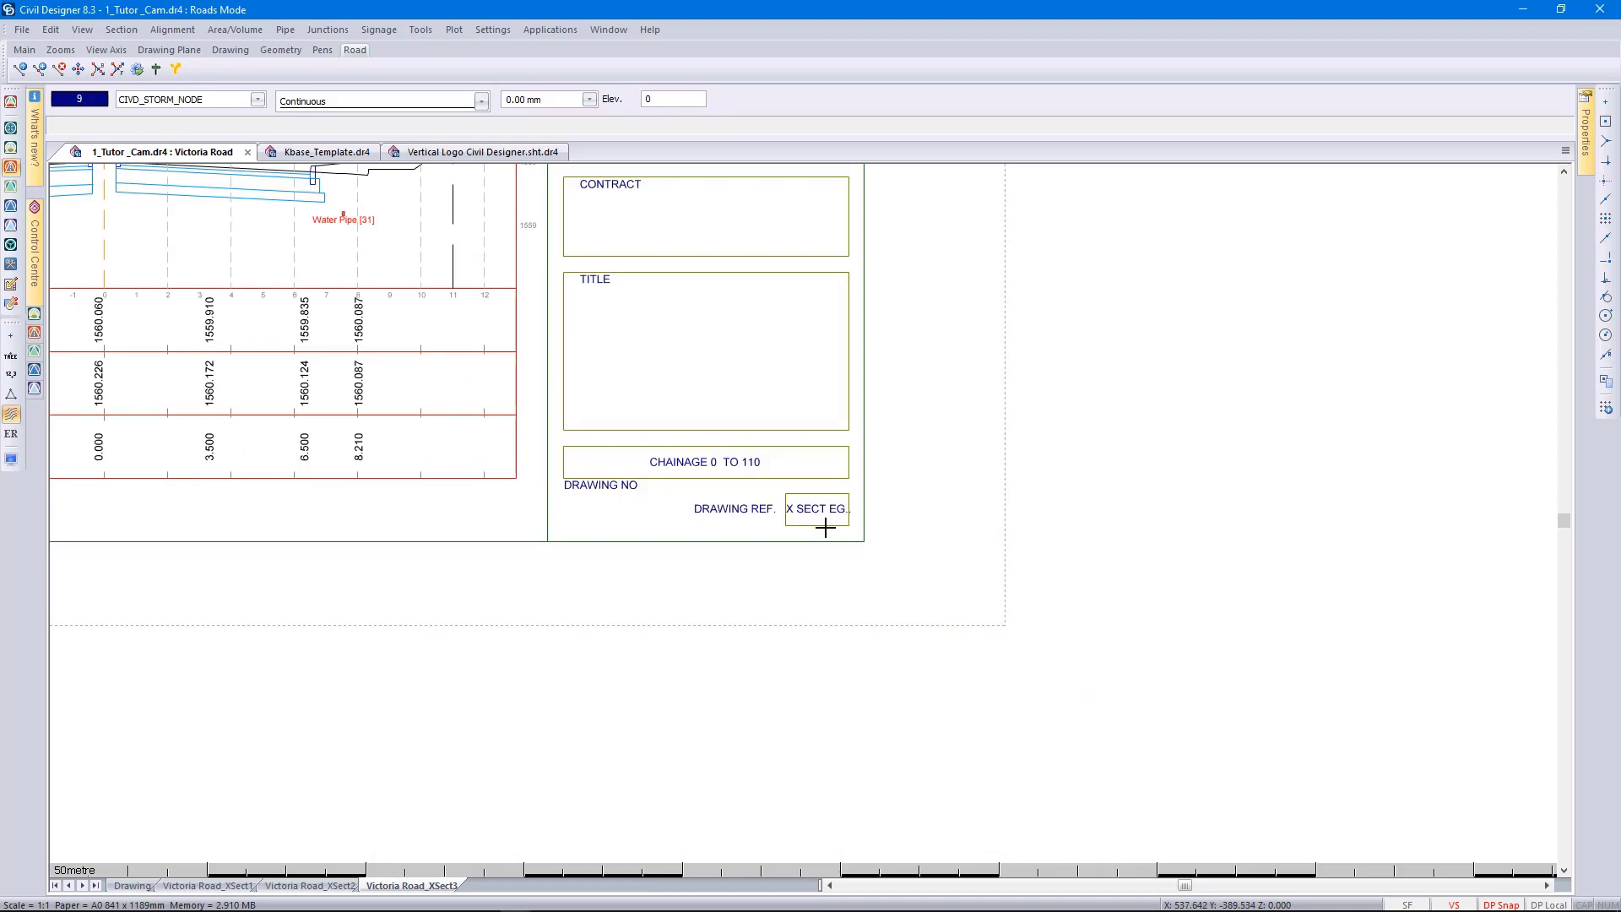
scroll(824, 528, "down", 3)
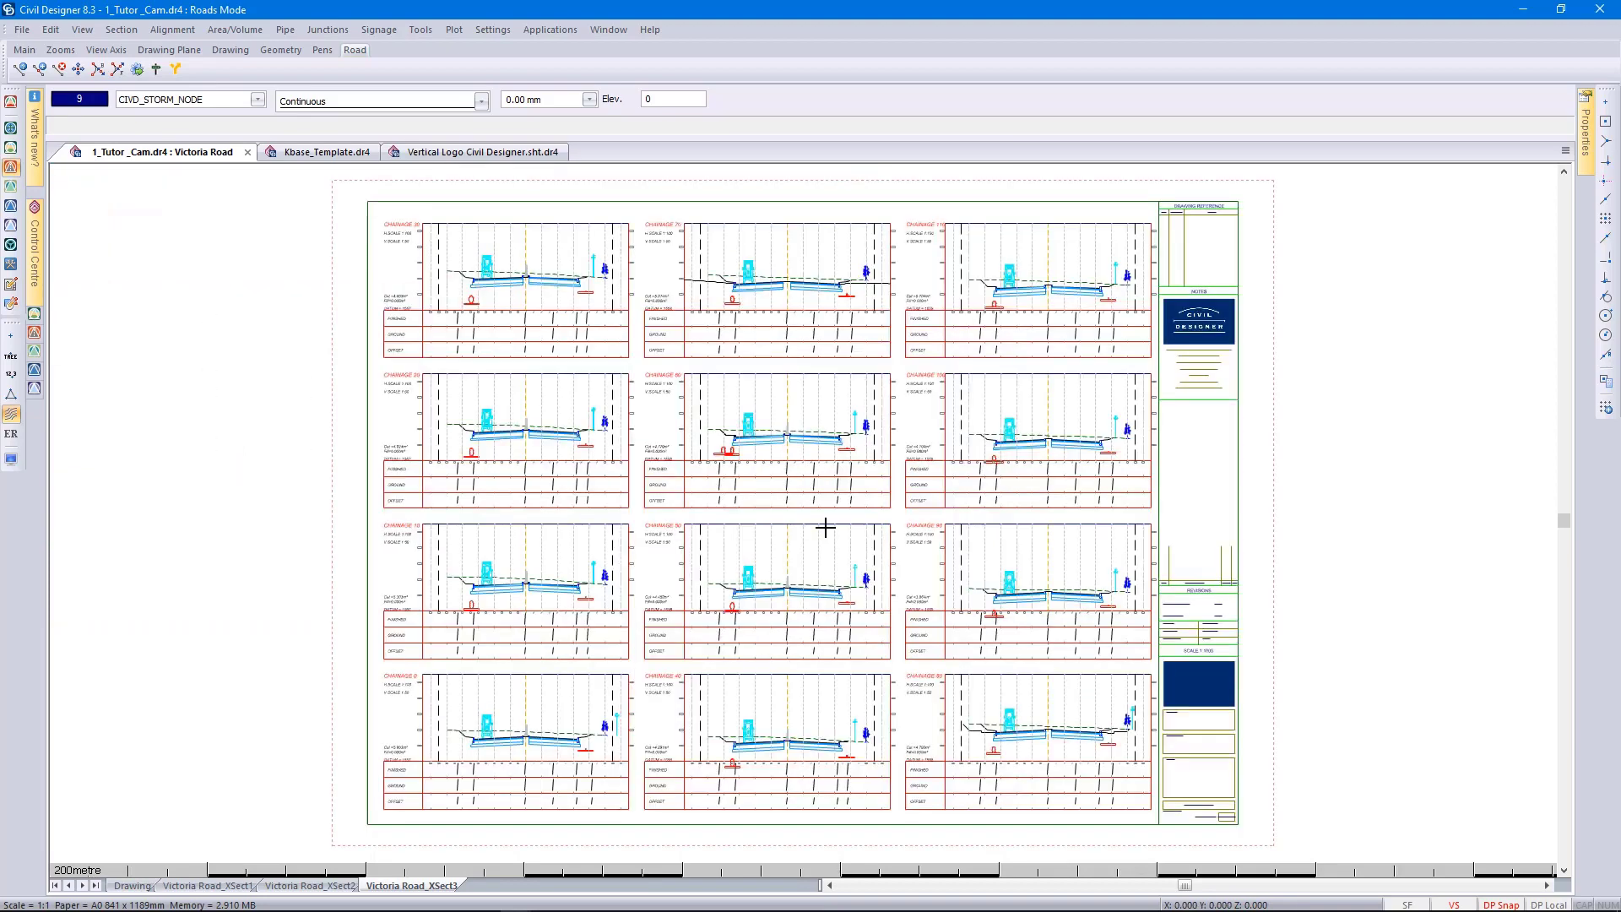
scroll(1204, 361, "up", 2)
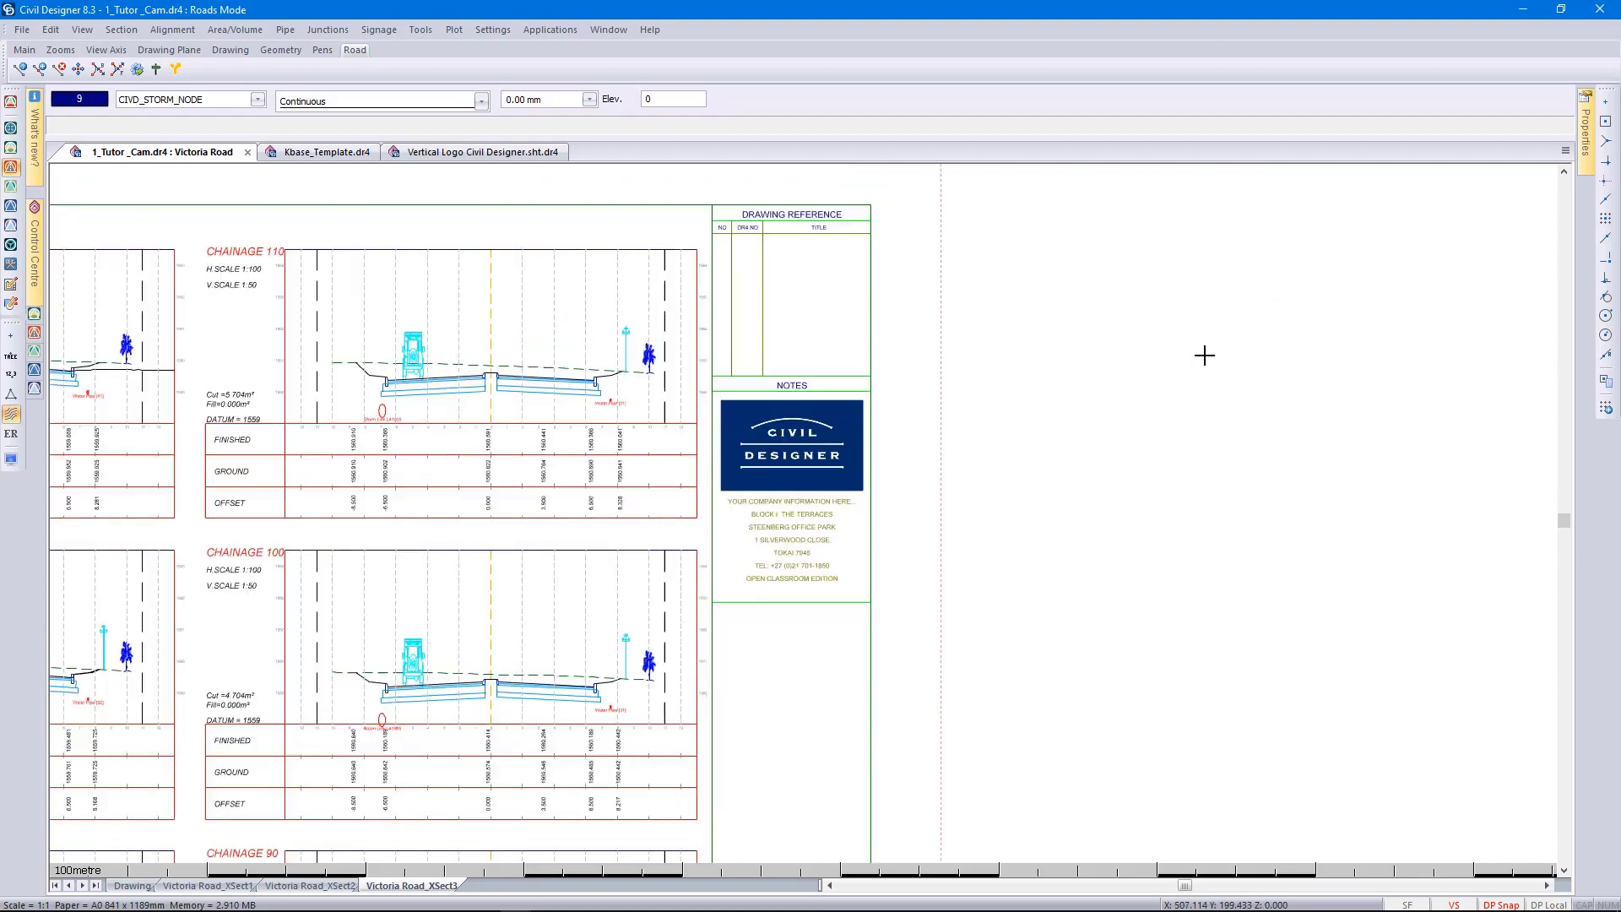
scroll(791, 514, "up", 2)
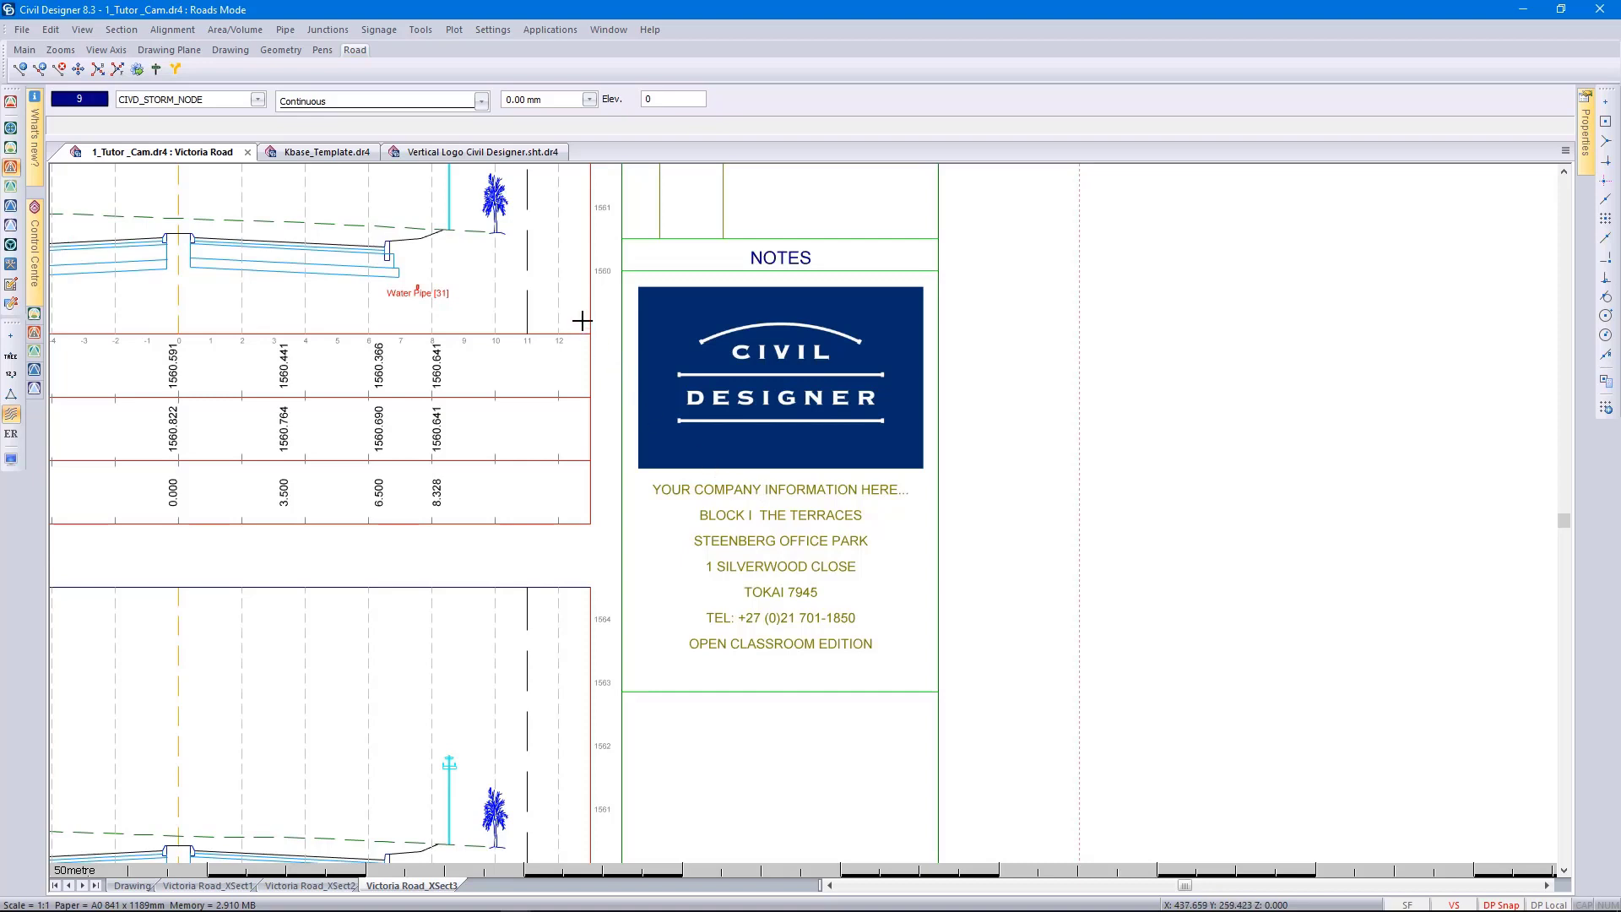
- Switch to the Vertical Logo Civil Designer.sht drawing and look up the path of the Referenced Drawings folder
left_click(449, 155)
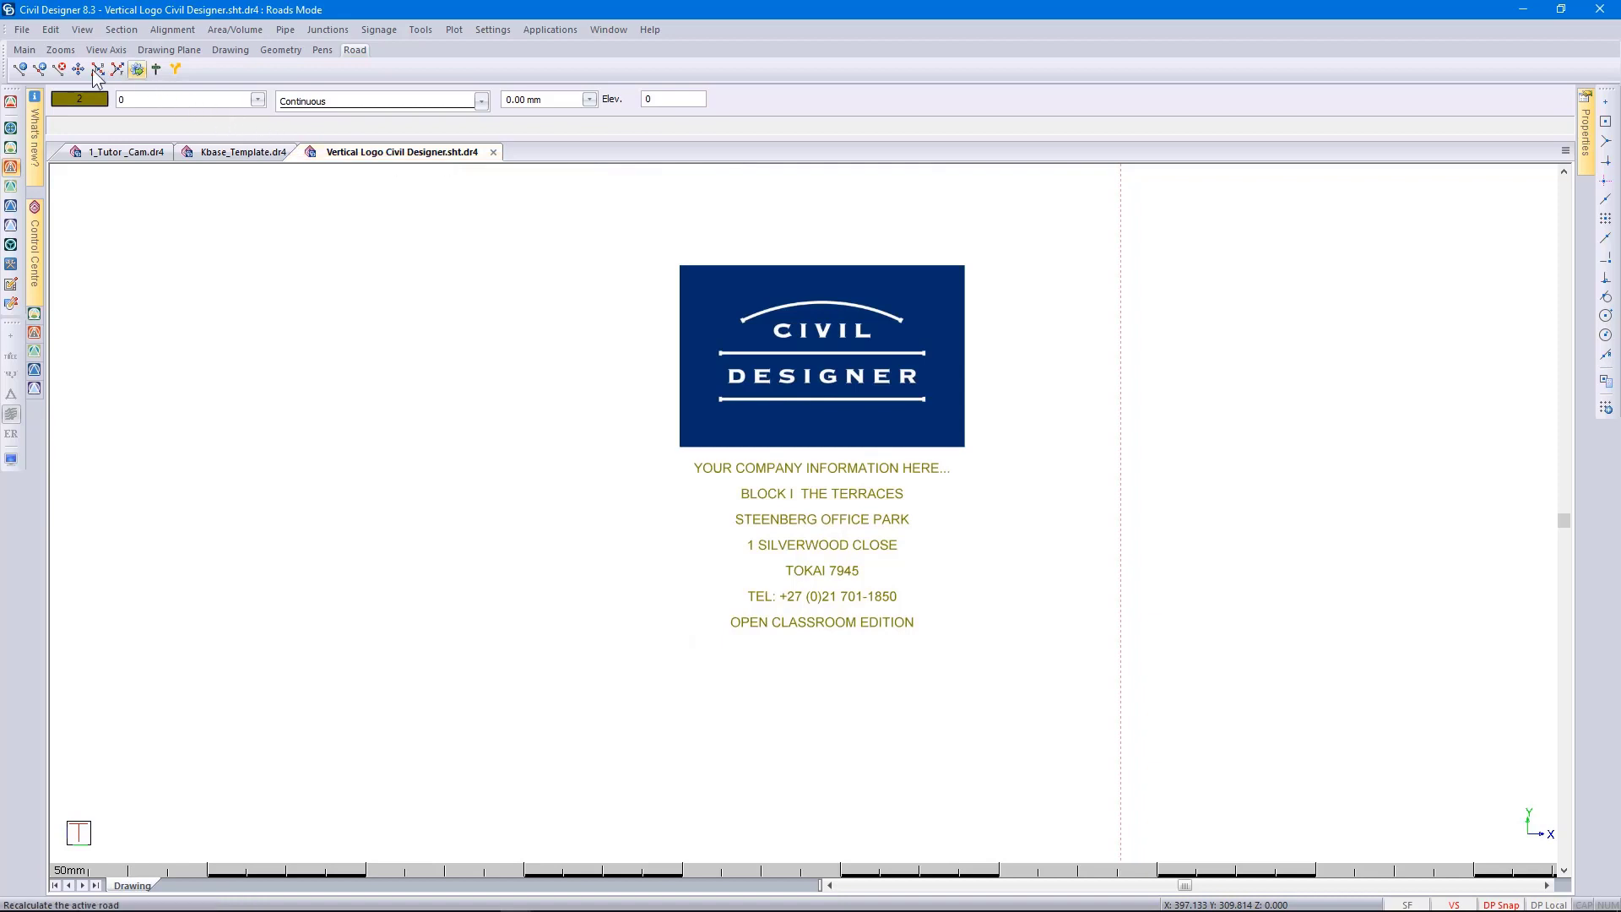
left_click(27, 31)
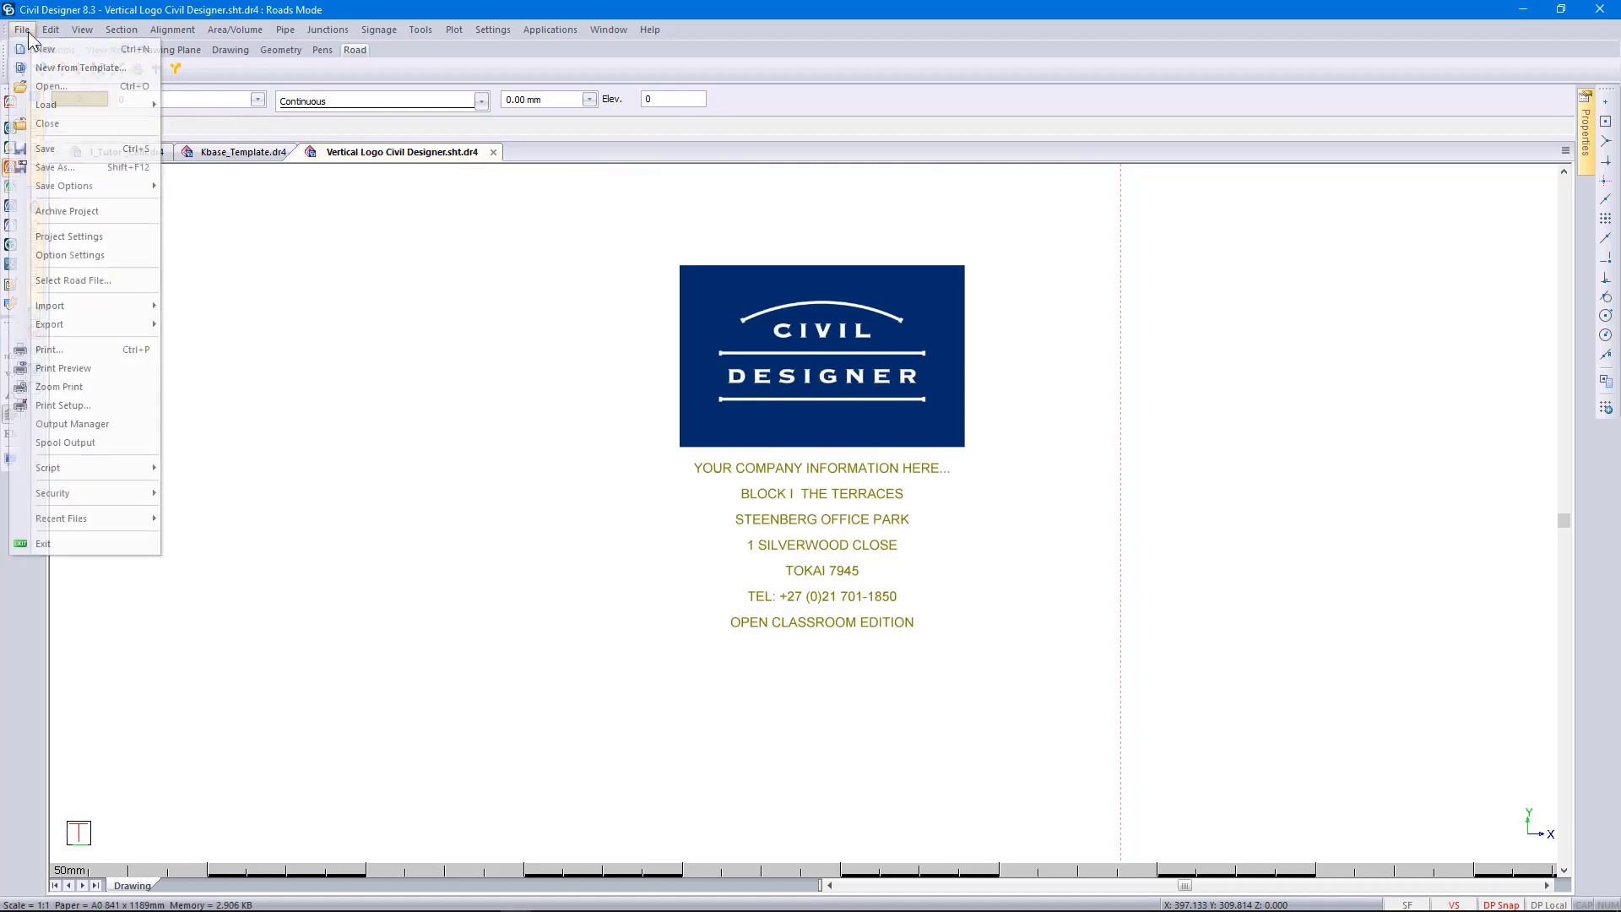
left_click(43, 87)
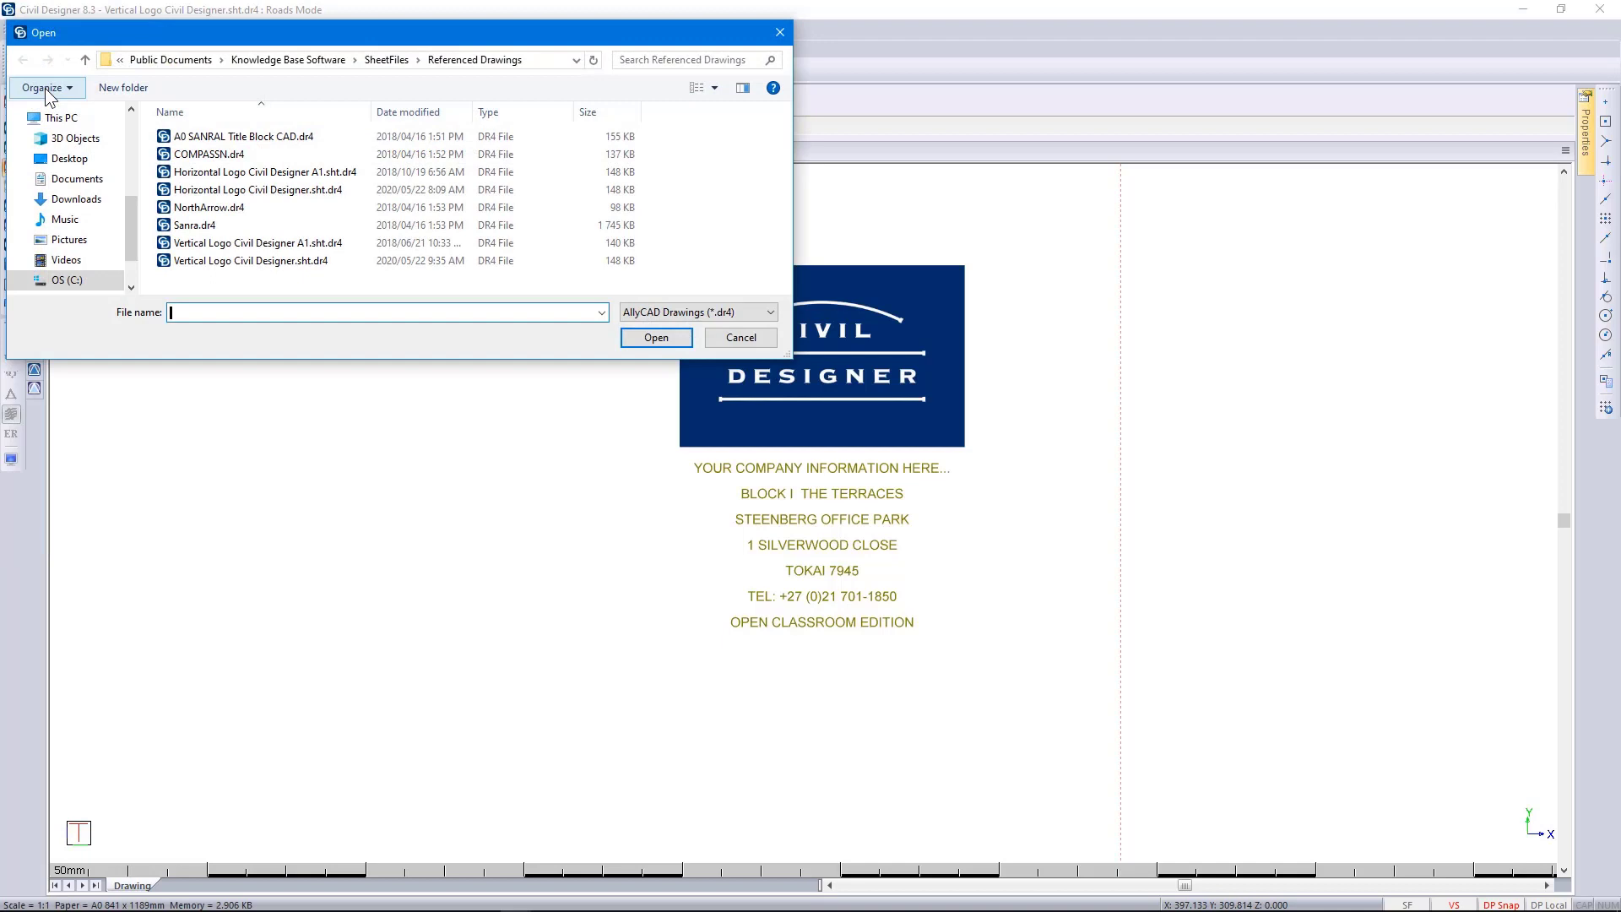
left_click(541, 61)
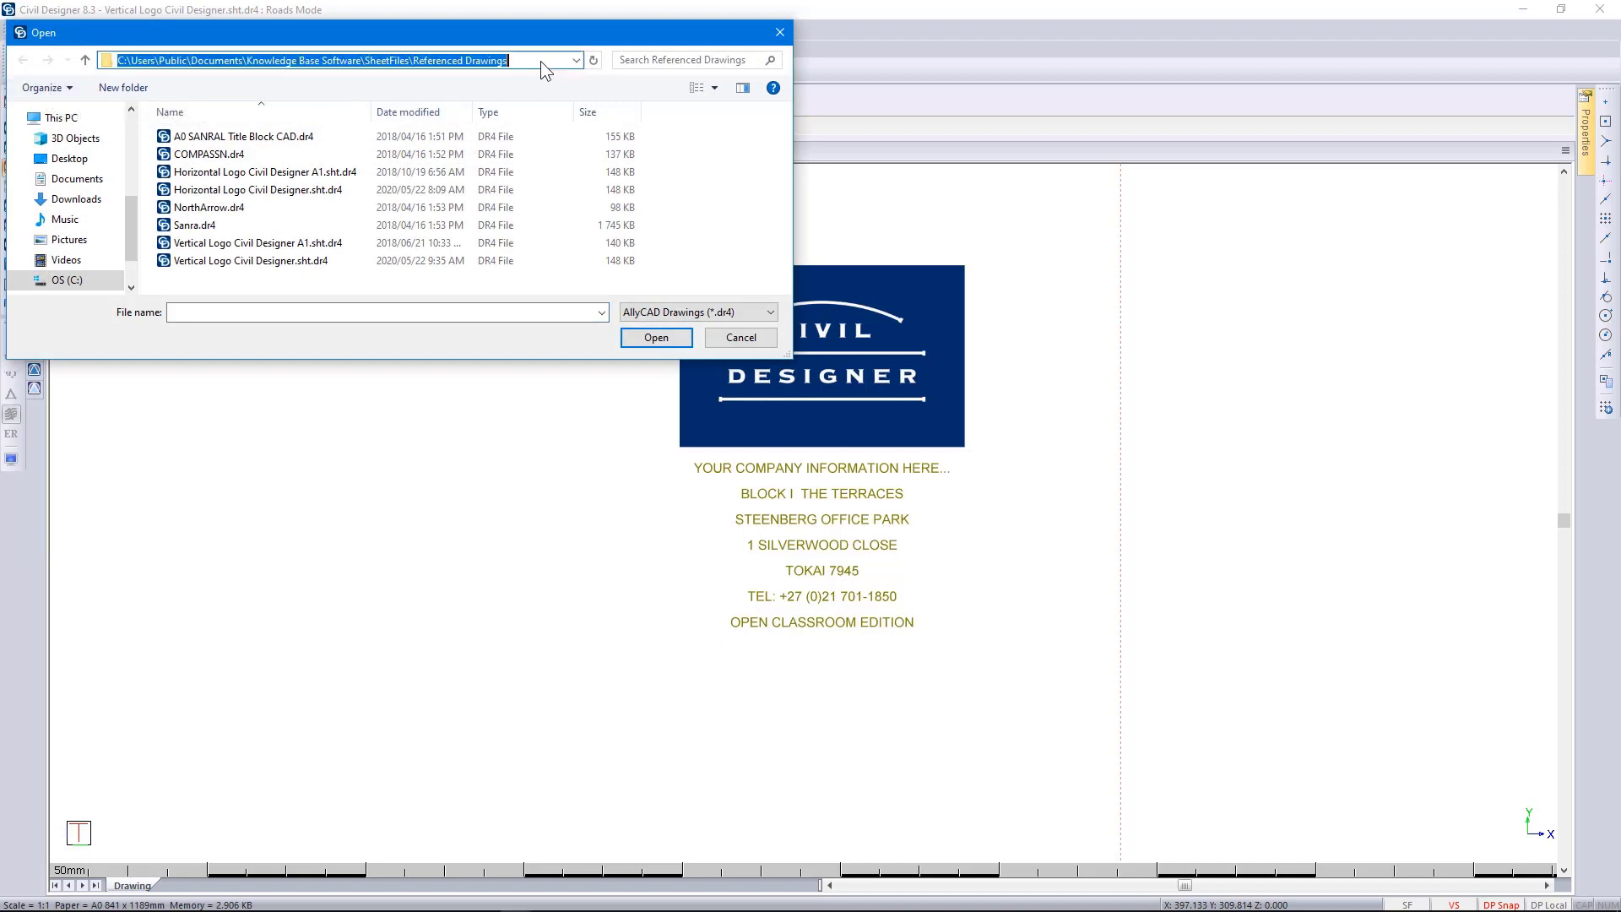
left_click(733, 337)
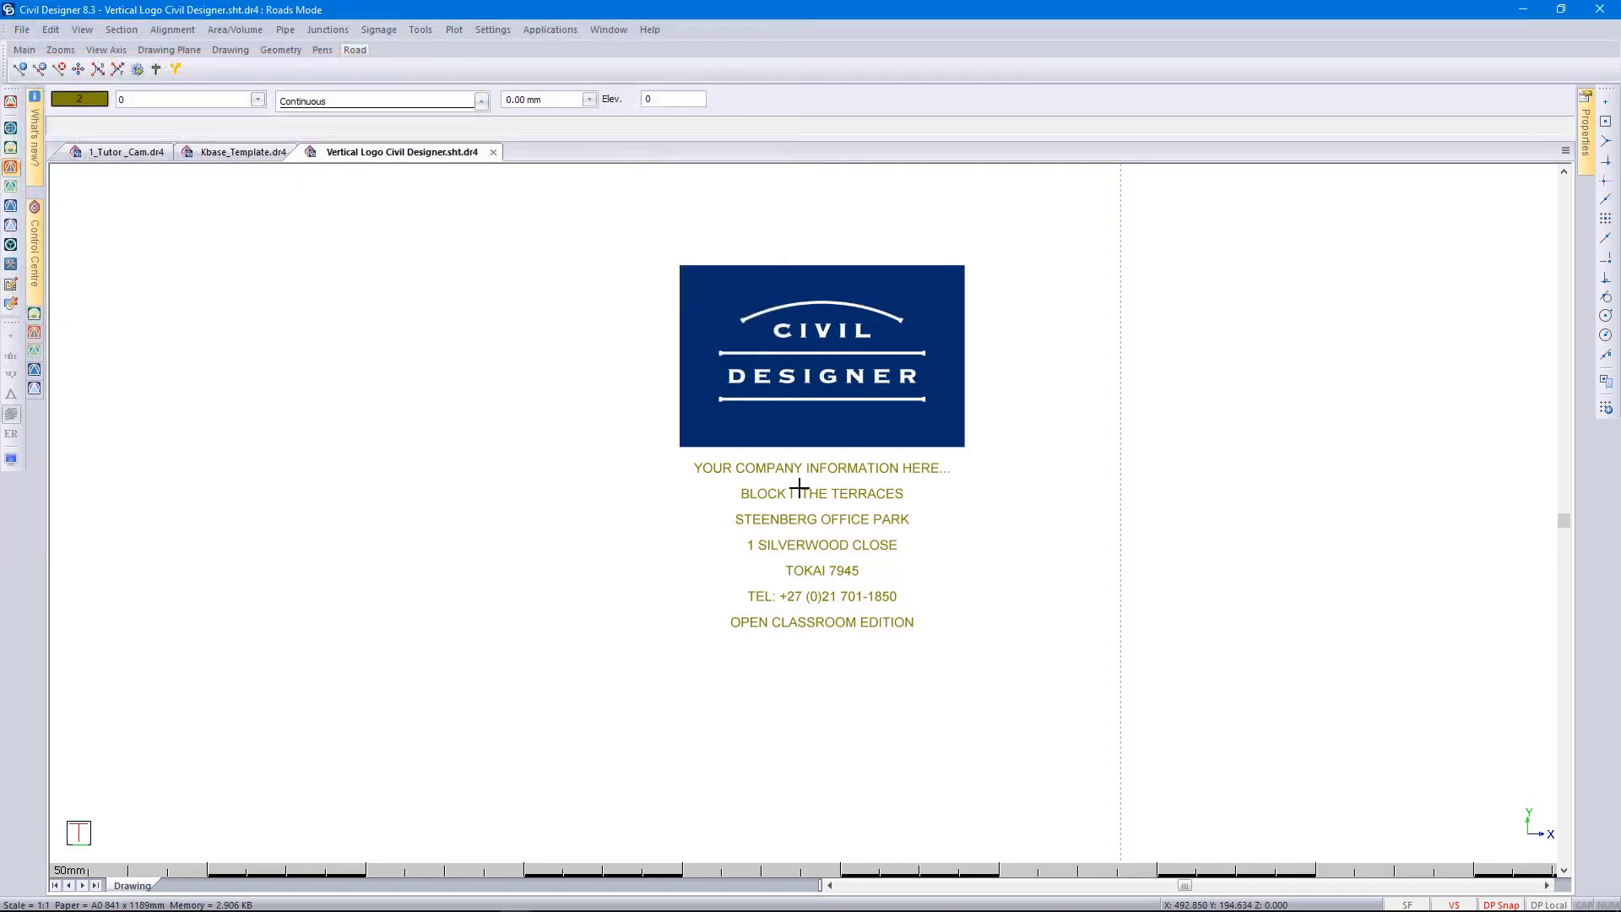
- Replace the company information placeholder text below the logo with "CIVIL DESIGNER SOFTWARE"
double_click(827, 473)
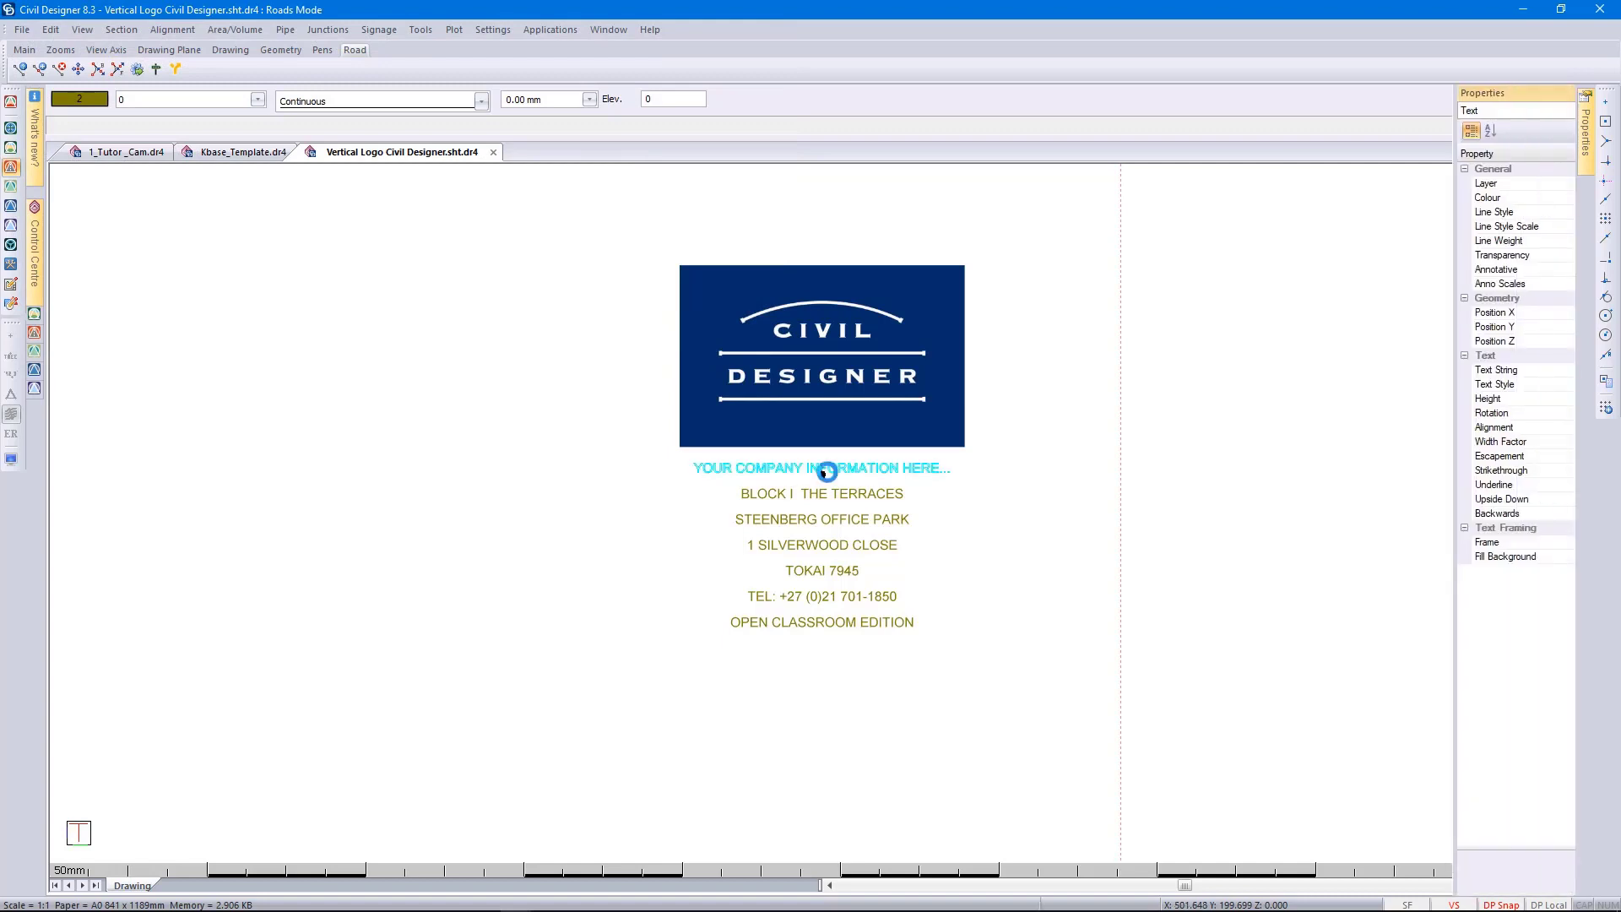
type("C")
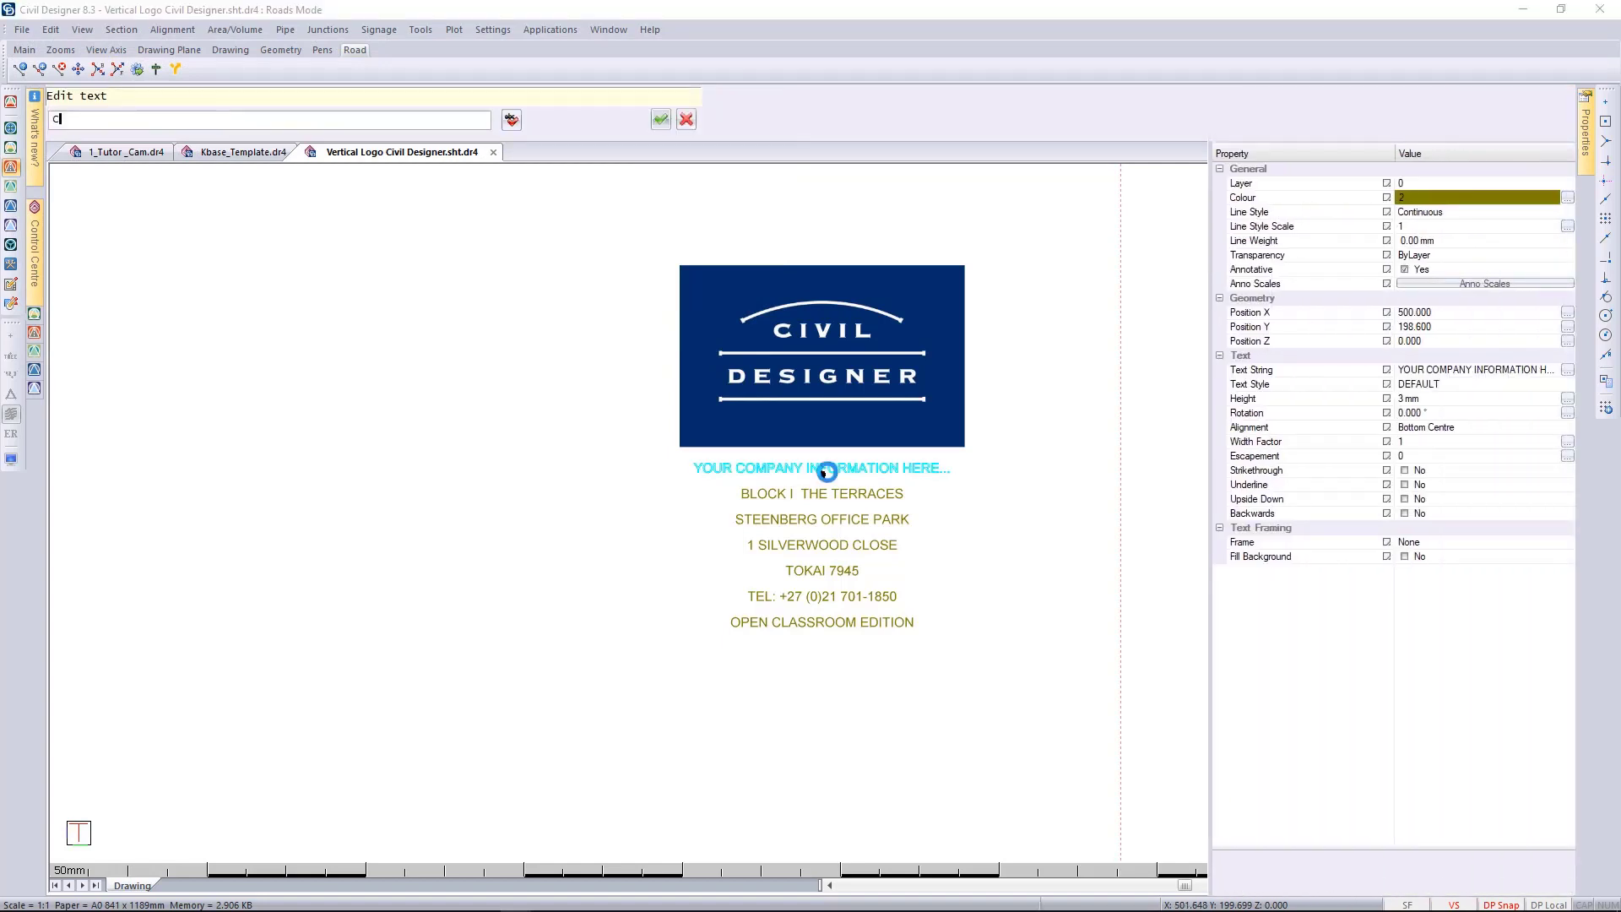
type("IVIL DESIGNER SOFTWARE")
left_click(661, 119)
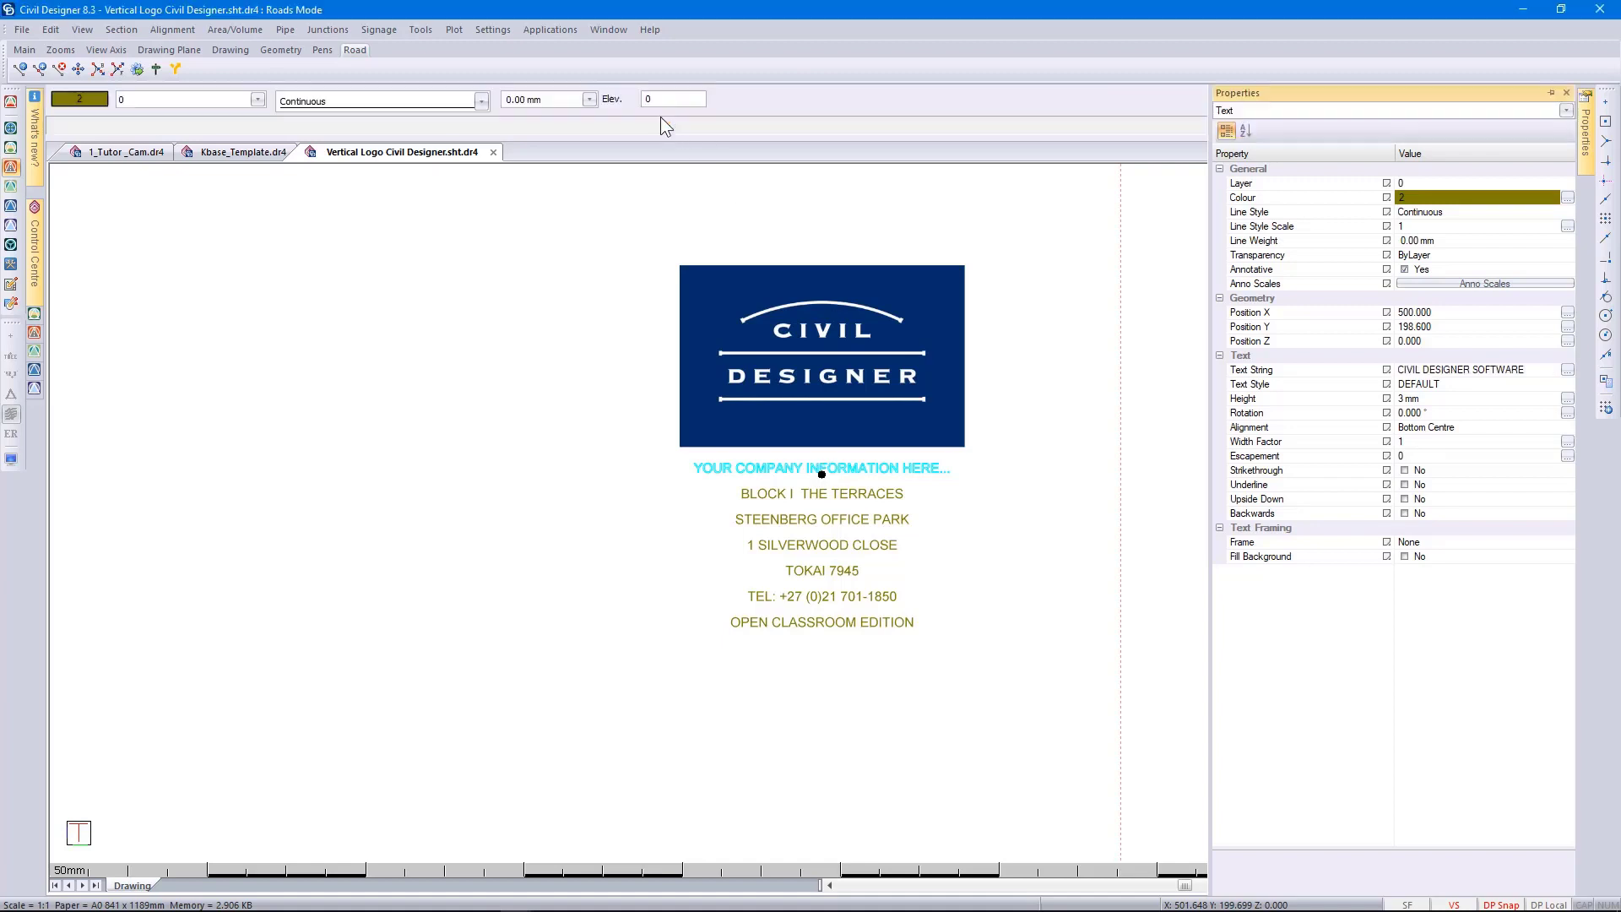
- Close the Vertical Logo Civil Designer.sht drawing and save its changes
left_click(494, 152)
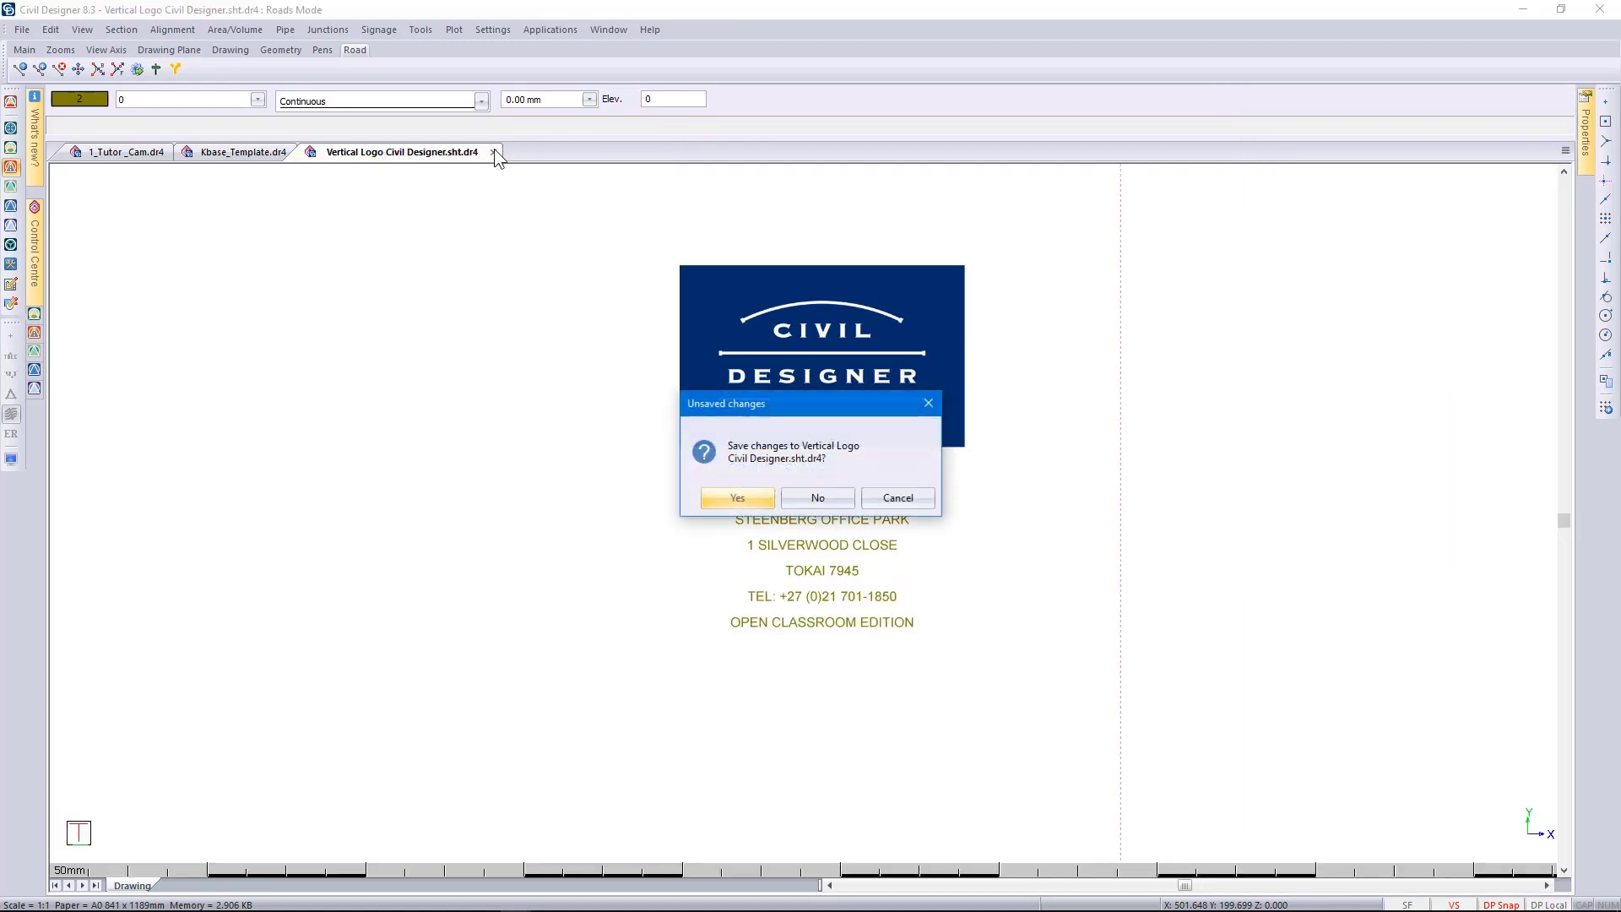
left_click(744, 497)
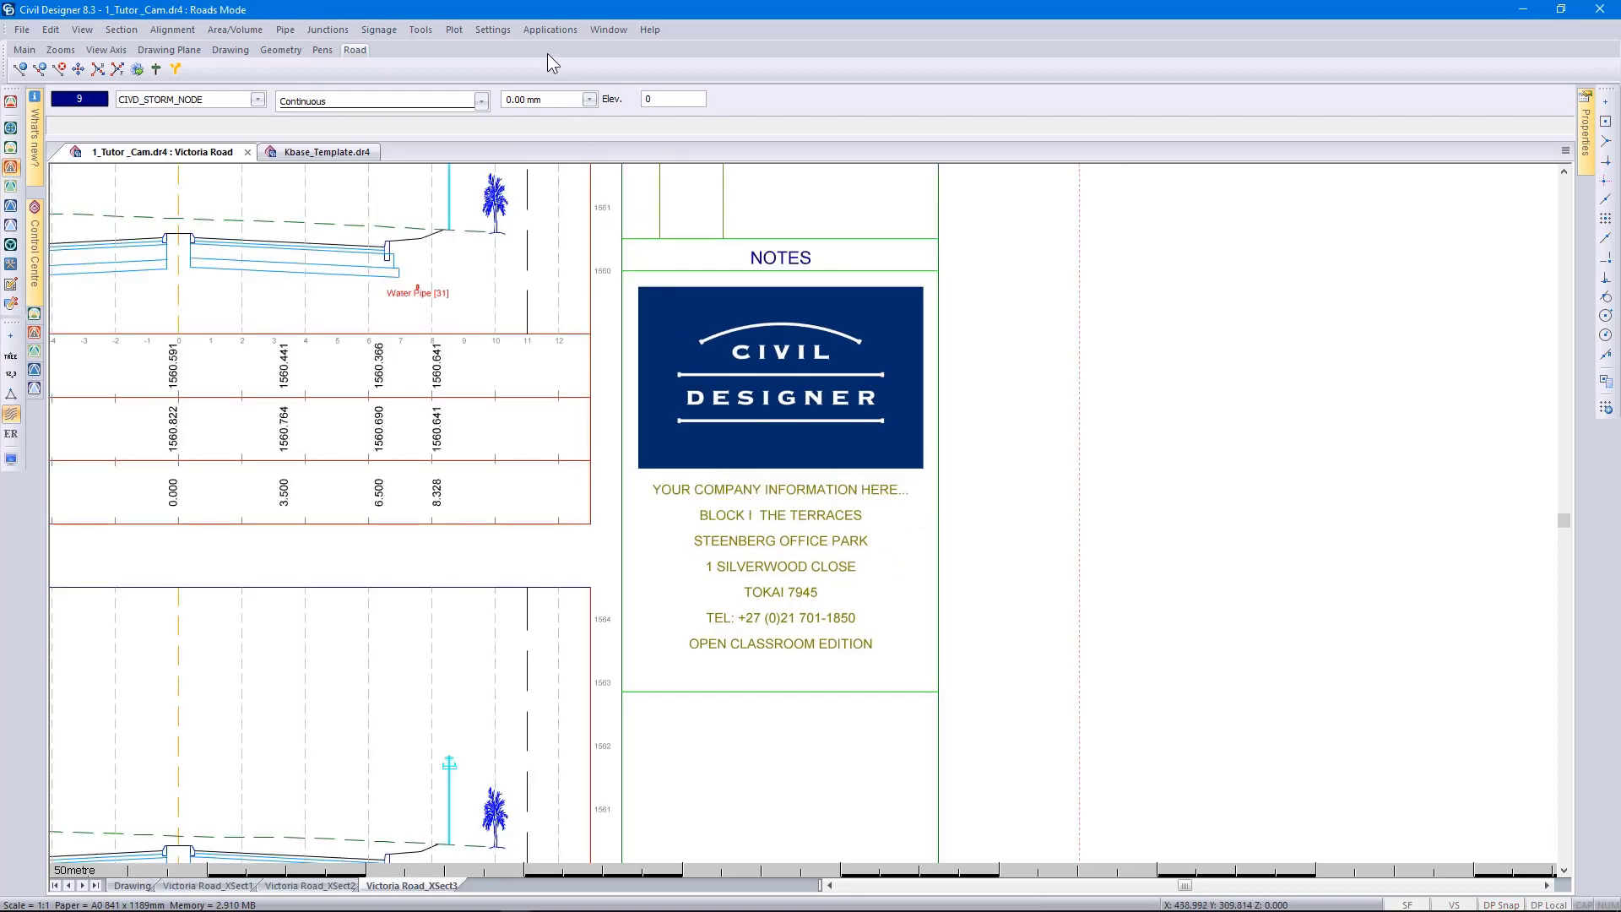
- Switch to the SheetFile Editor and load the sheet file Title Explo.sht
left_click(540, 31)
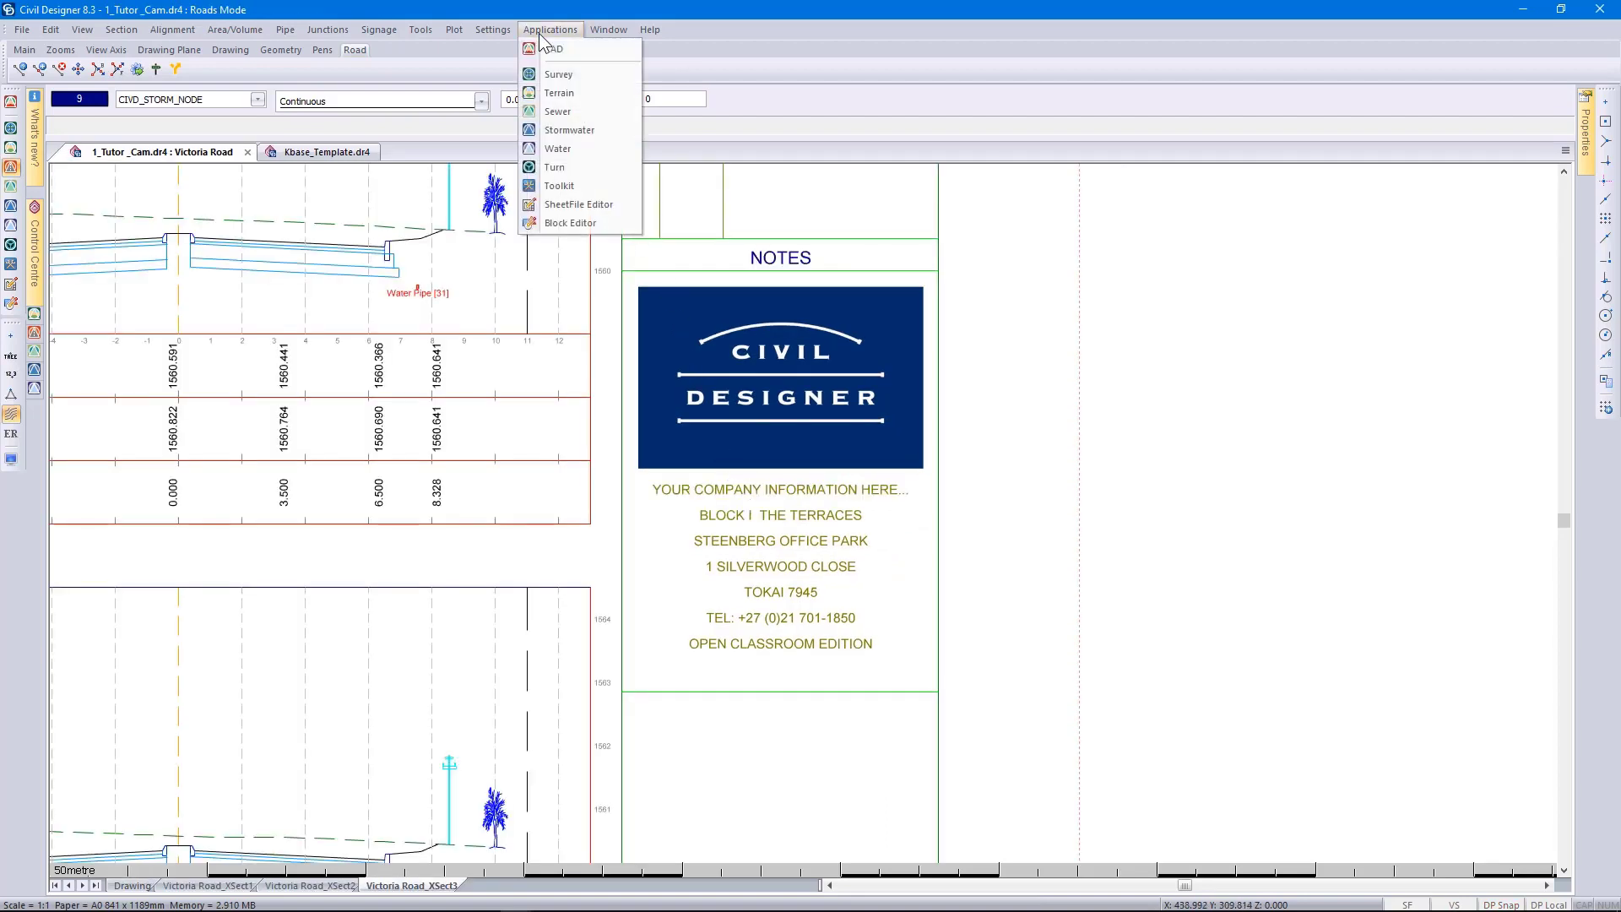
left_click(566, 205)
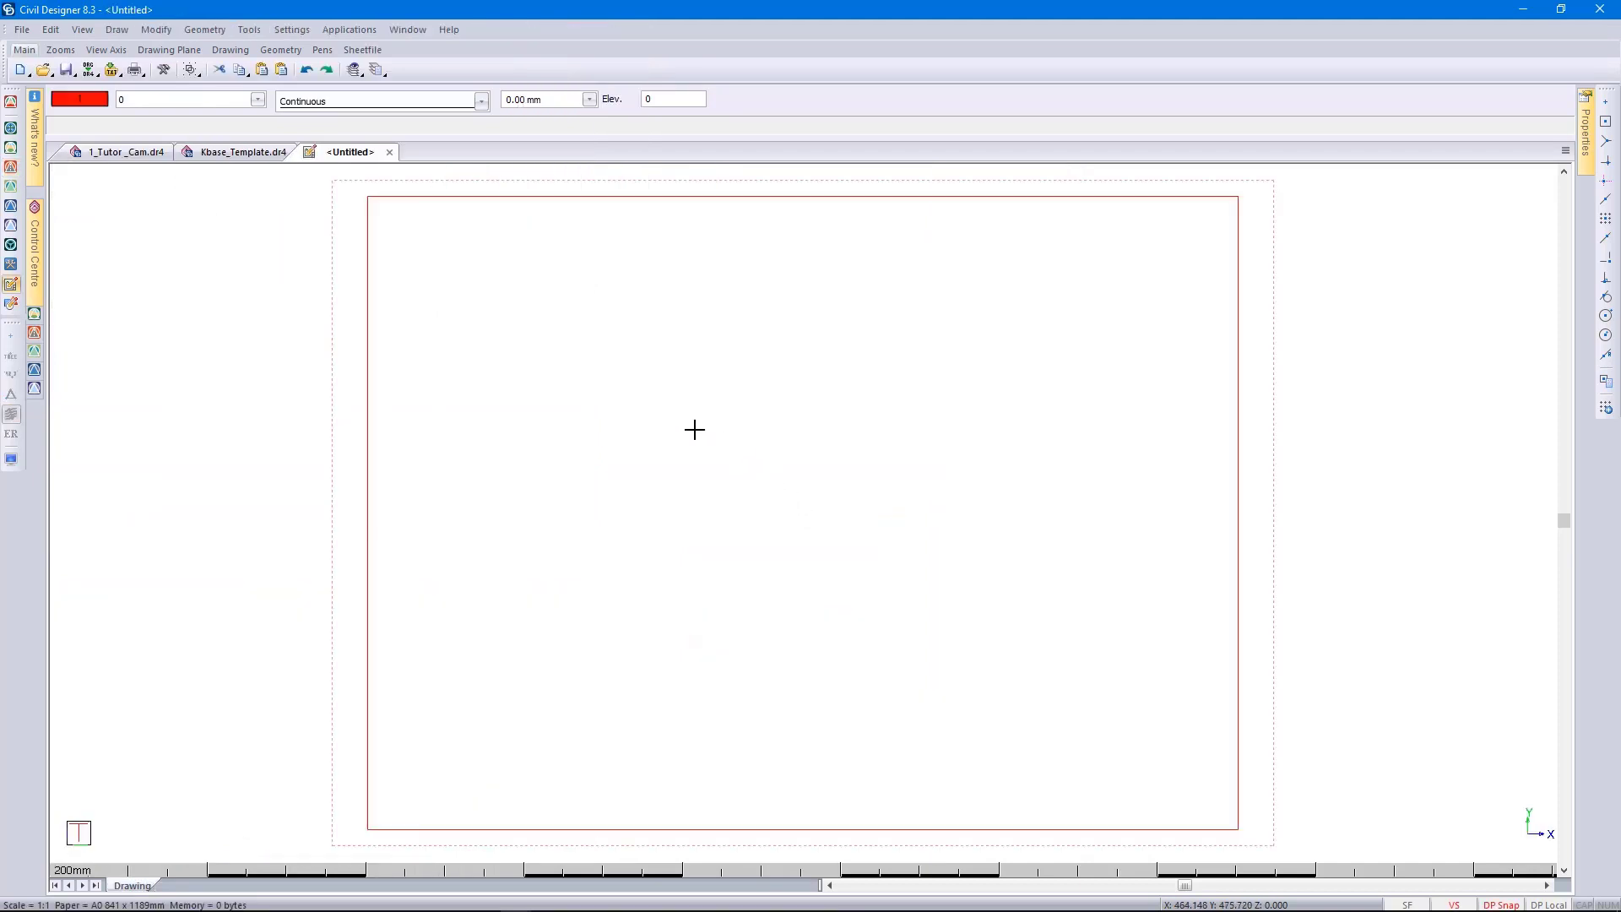
left_click(22, 30)
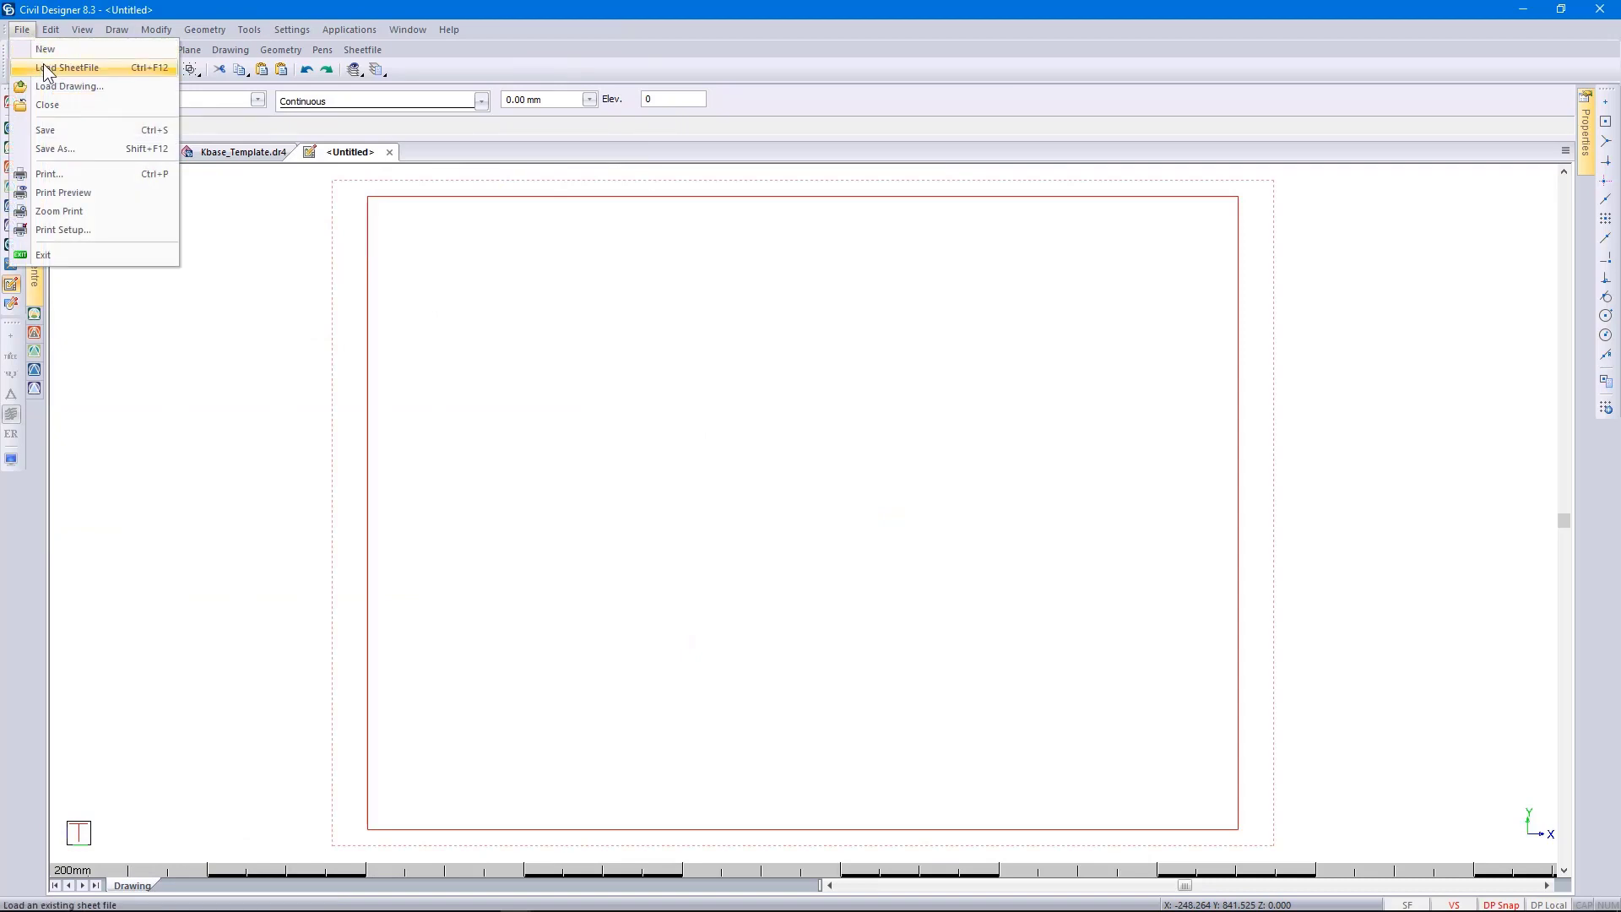
left_click(44, 69)
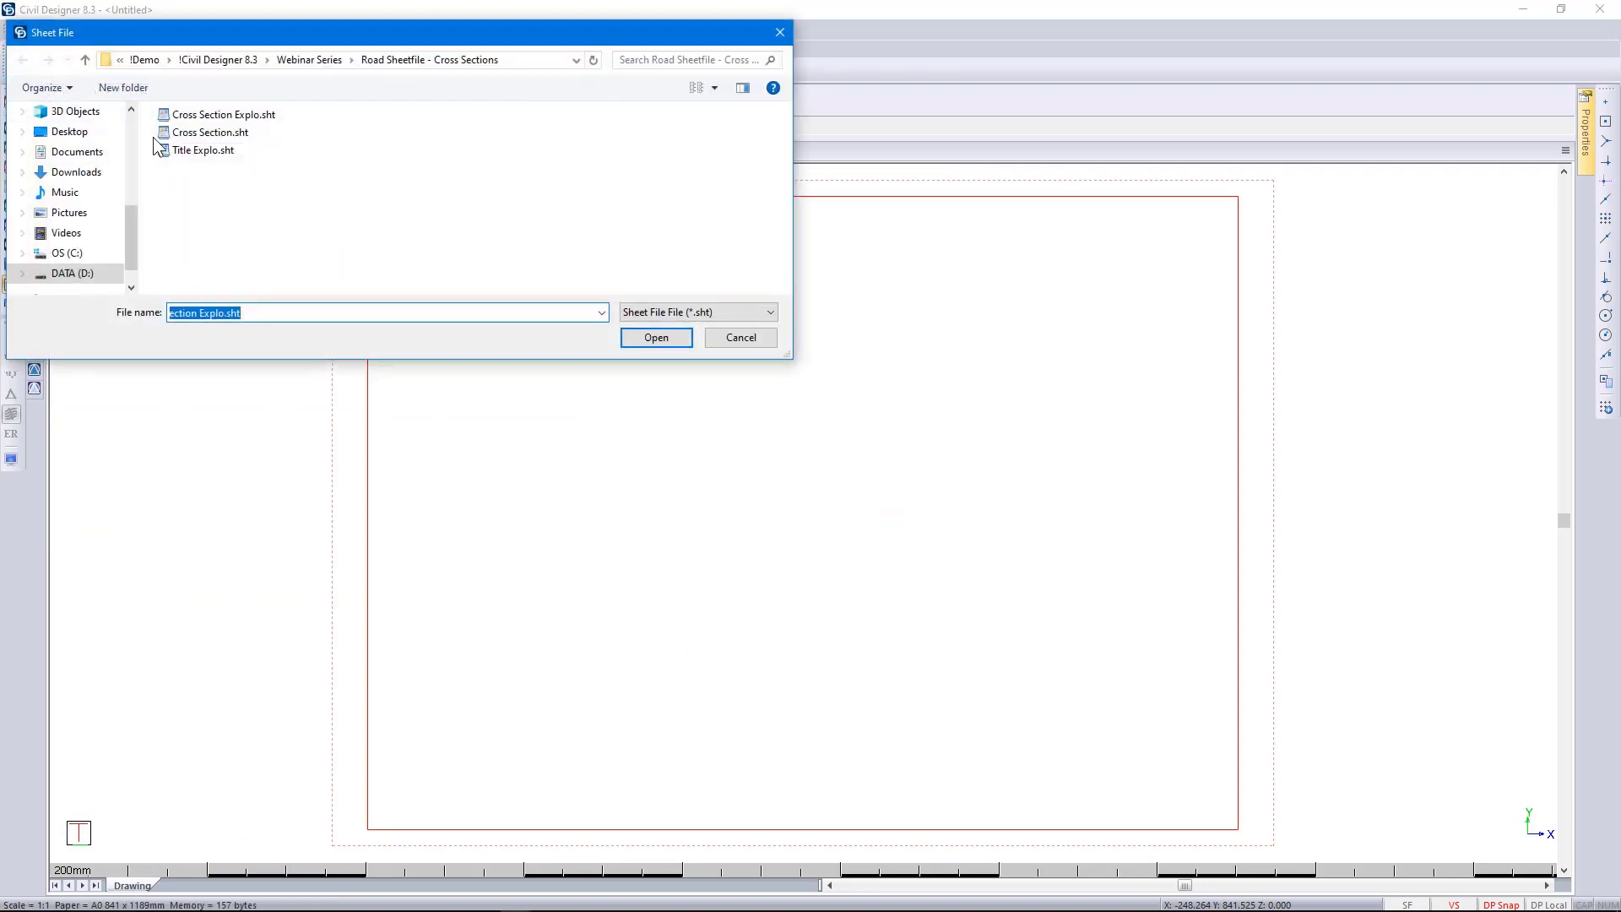
left_click(174, 150)
left_click(656, 336)
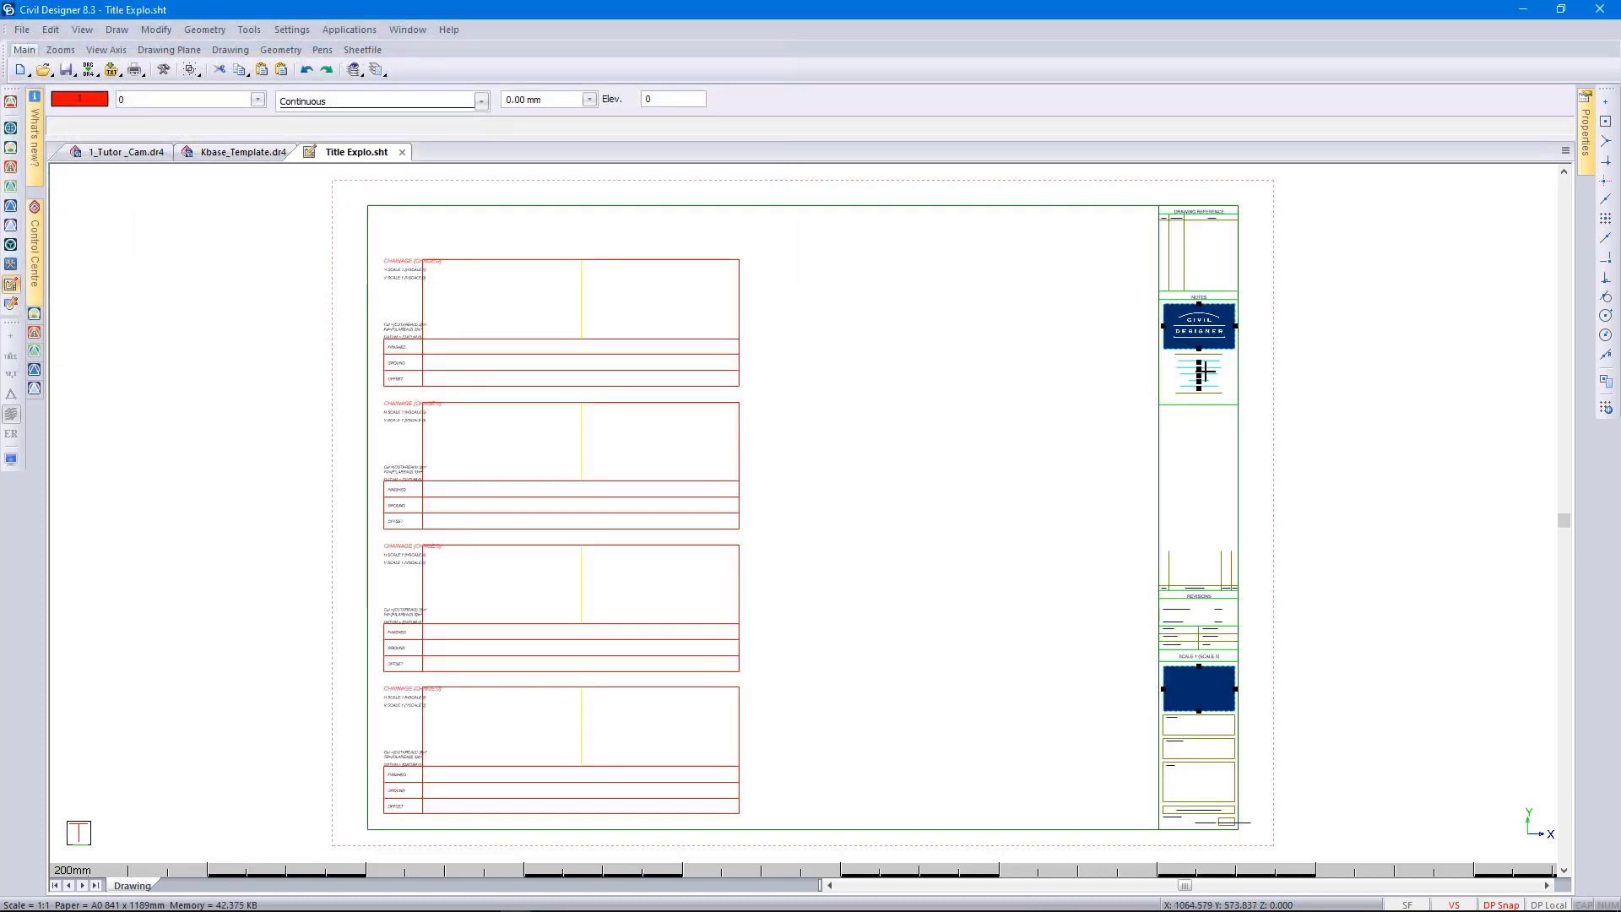
- Examine the company logo and information under Notes and the other title strip elements, leaving nothing selected
scroll(1205, 369, "up", 2)
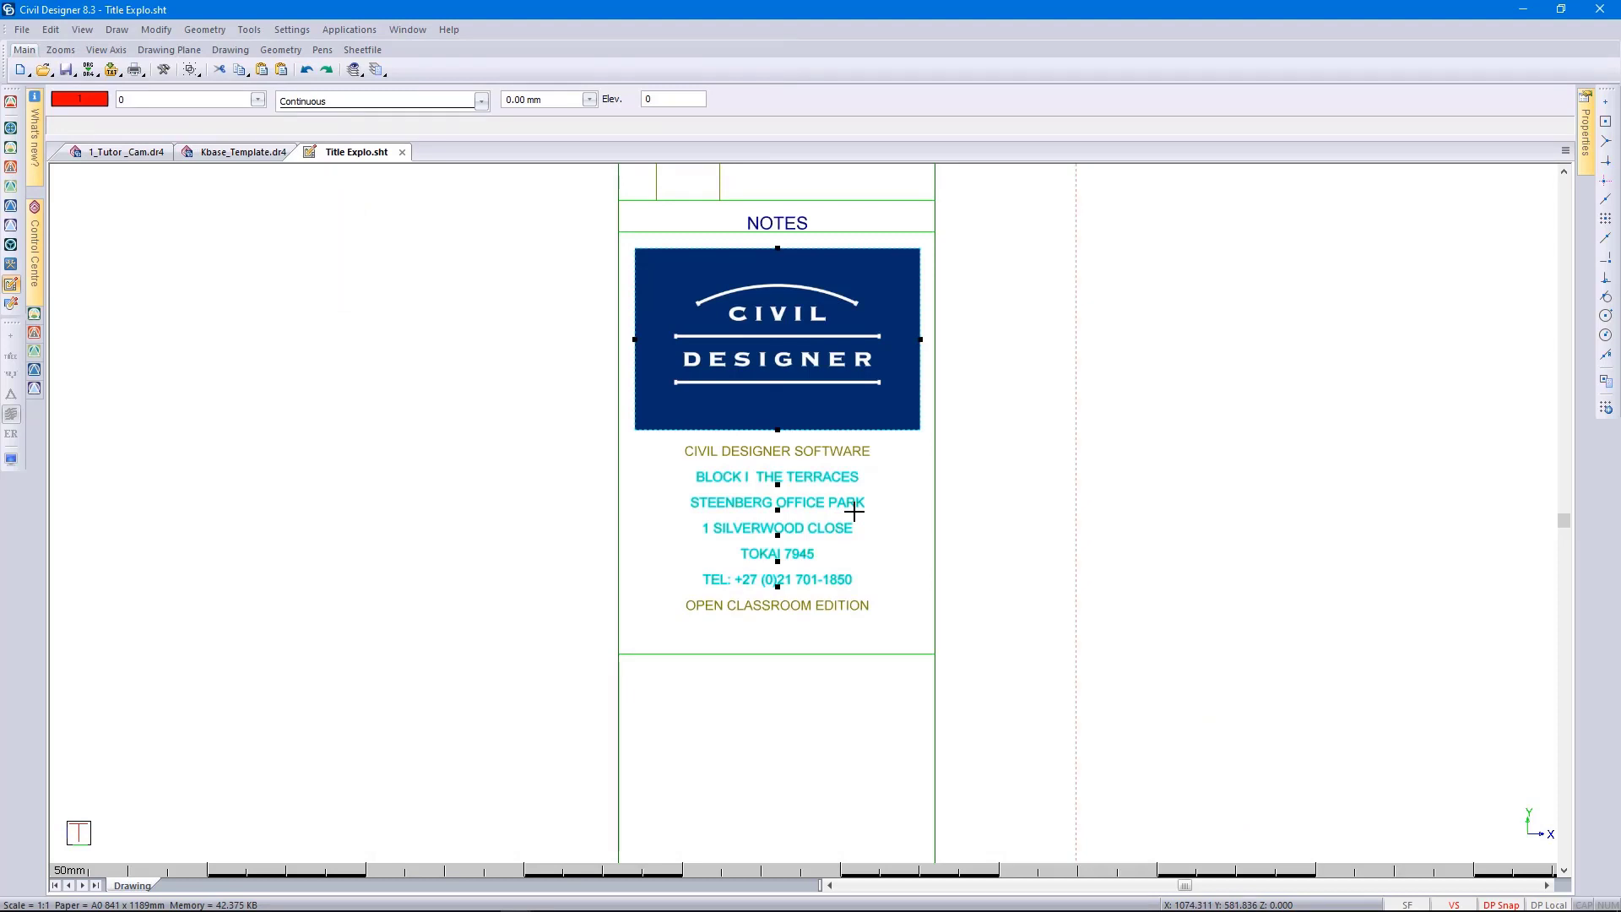
key("Escape")
scroll(854, 511, "down", 2)
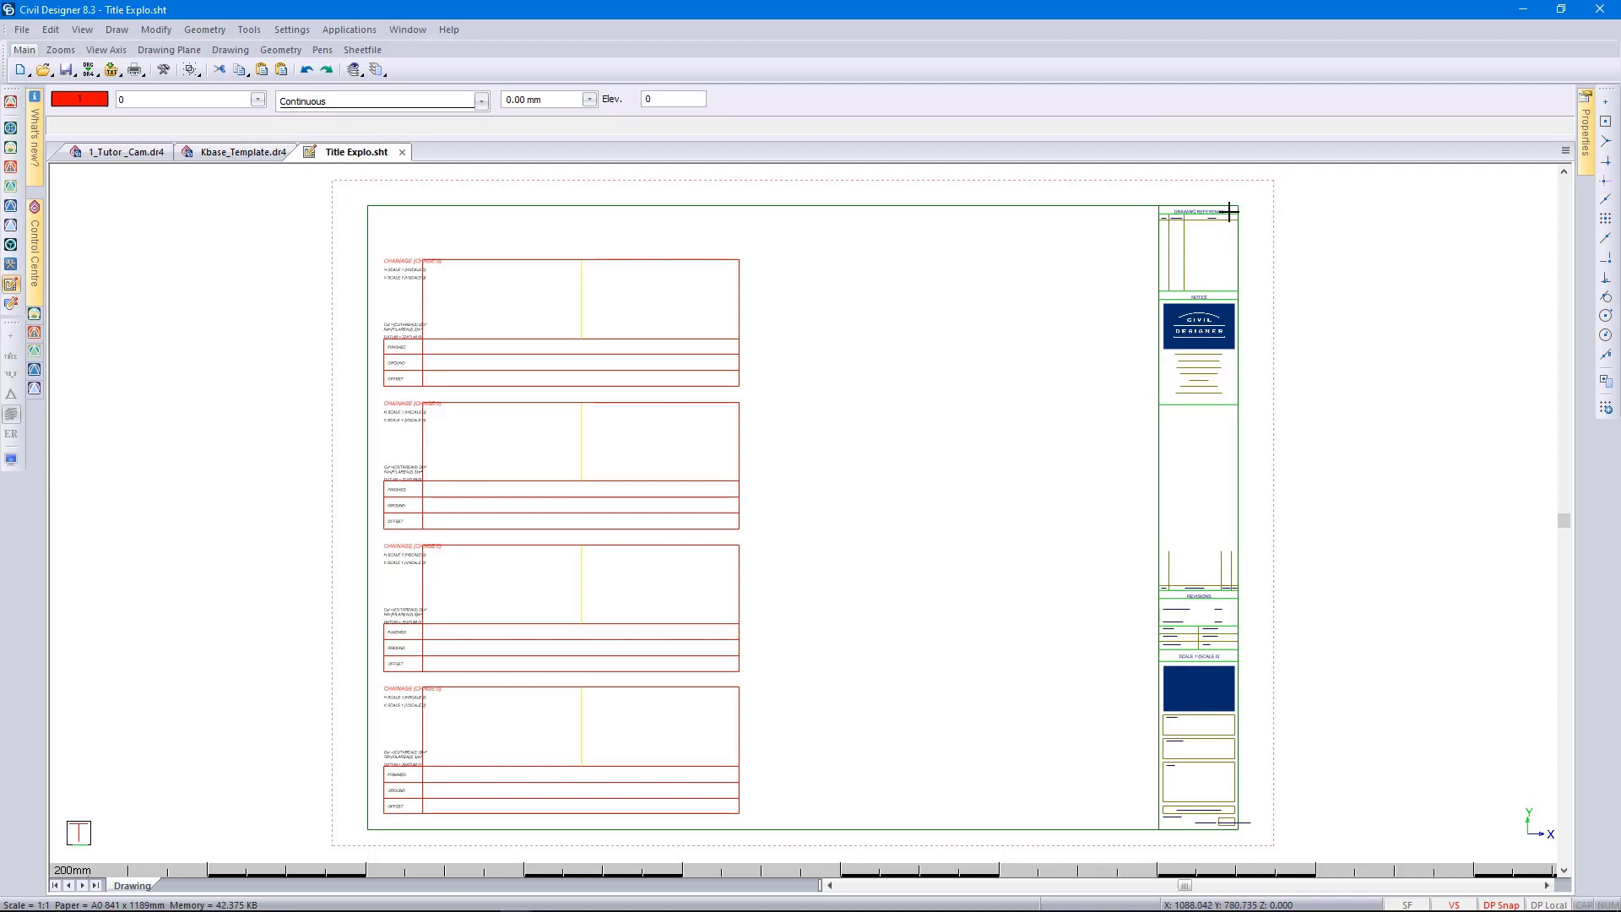
mouse_move(1229, 209)
left_mouse_down()
mouse_move(1188, 321)
mouse_move(1180, 436)
left_mouse_up()
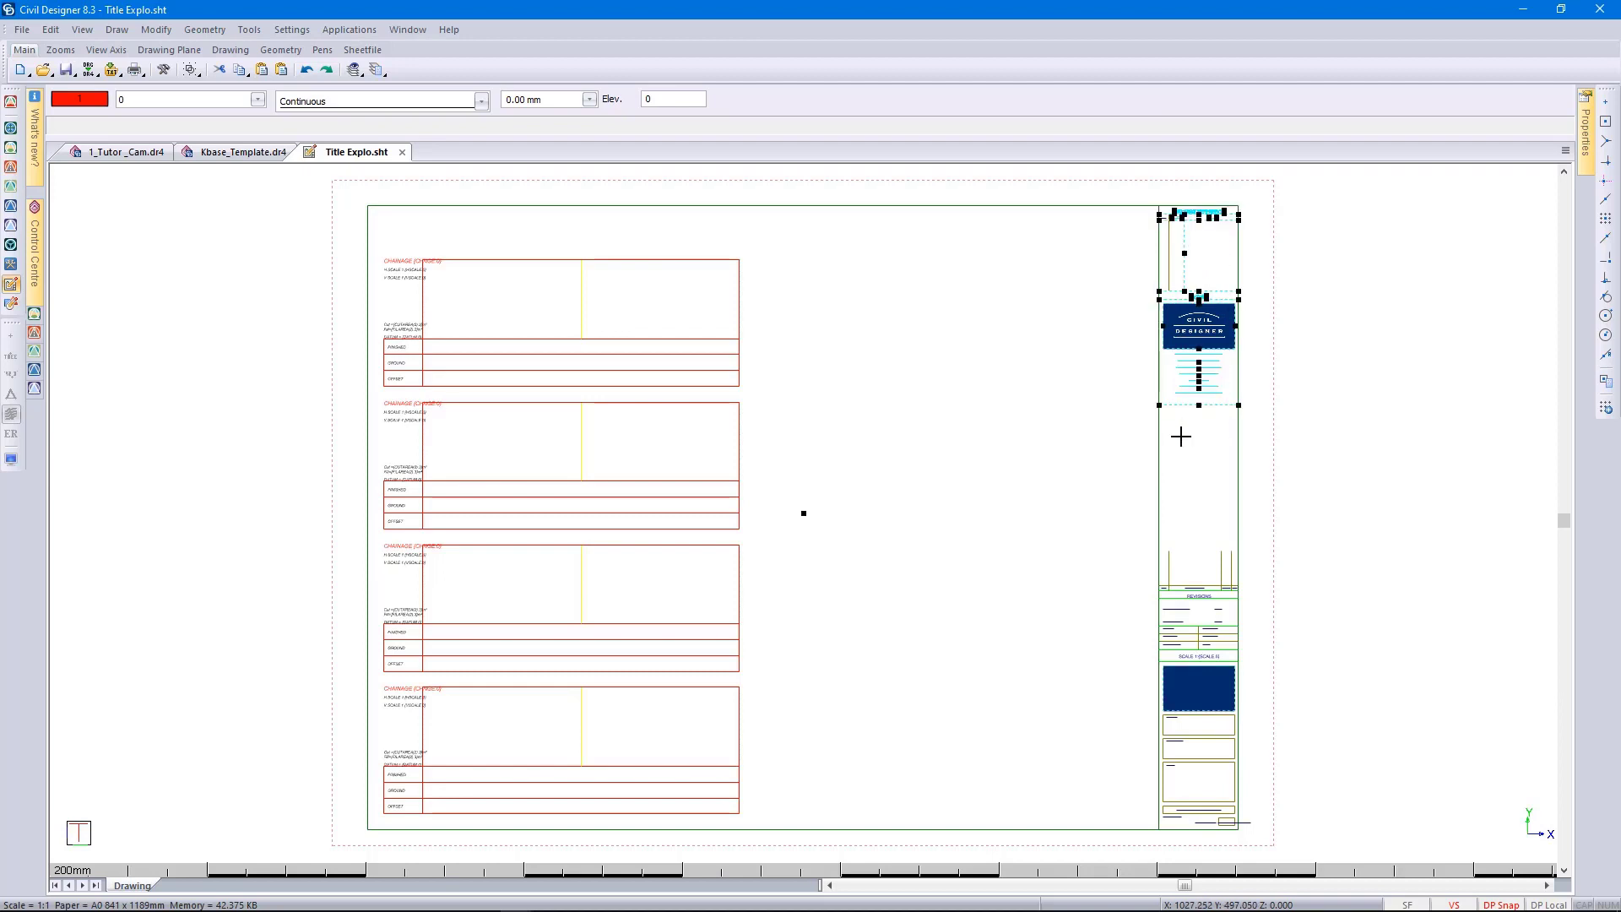
key("Escape")
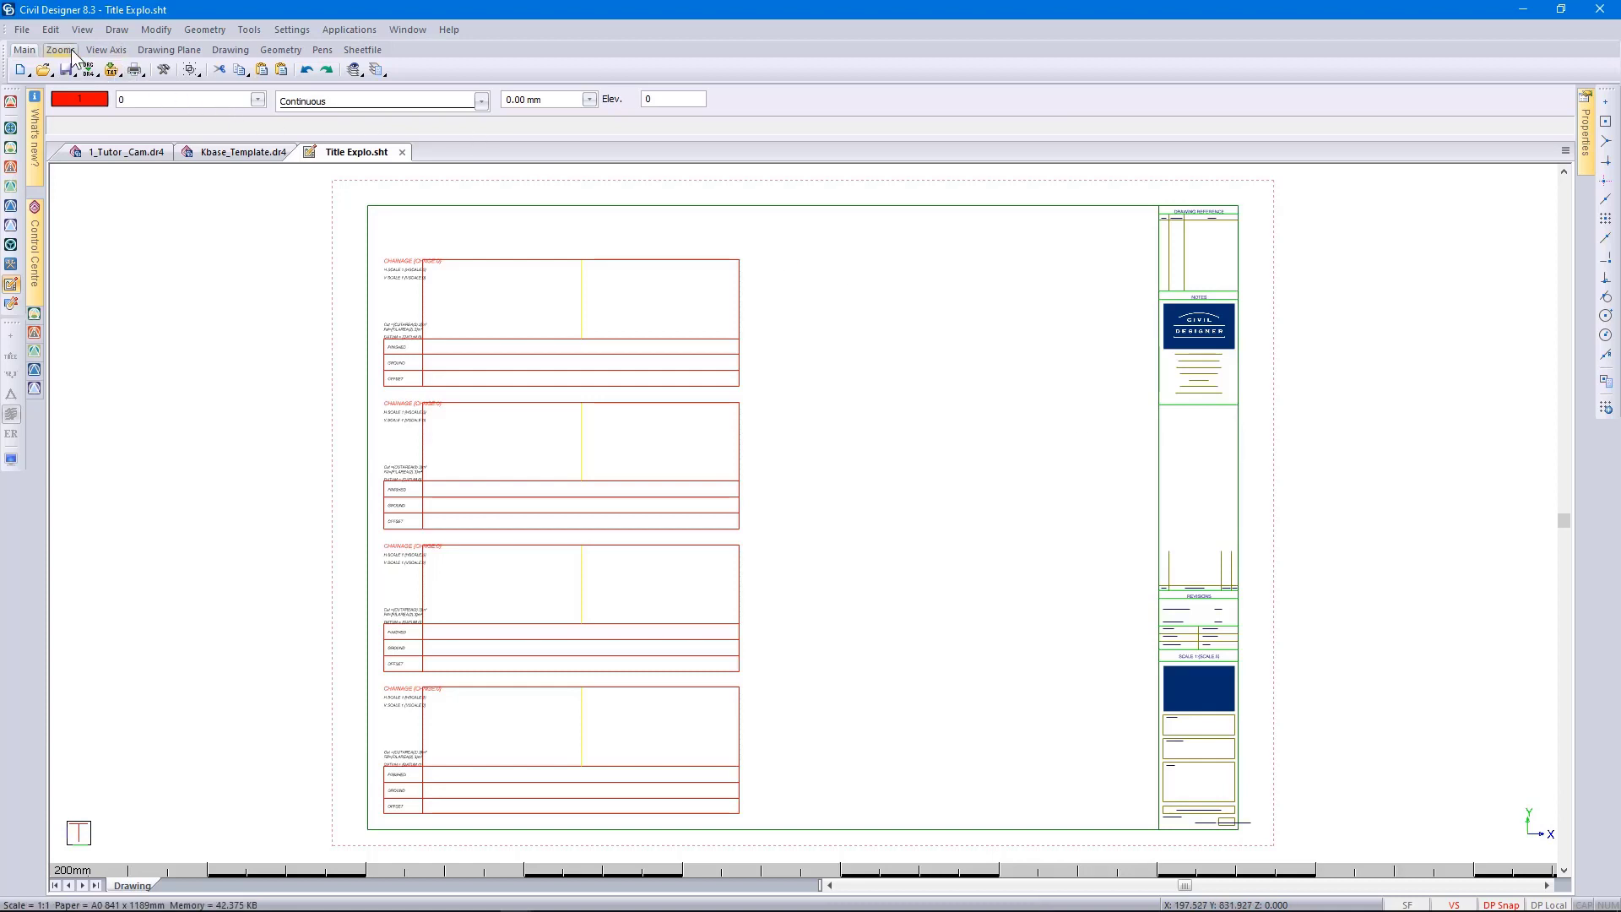
- Delete all global drawings, global lines, global titles, groups, images and text from the sheet file, selecting them with a quick filter
left_click(50, 29)
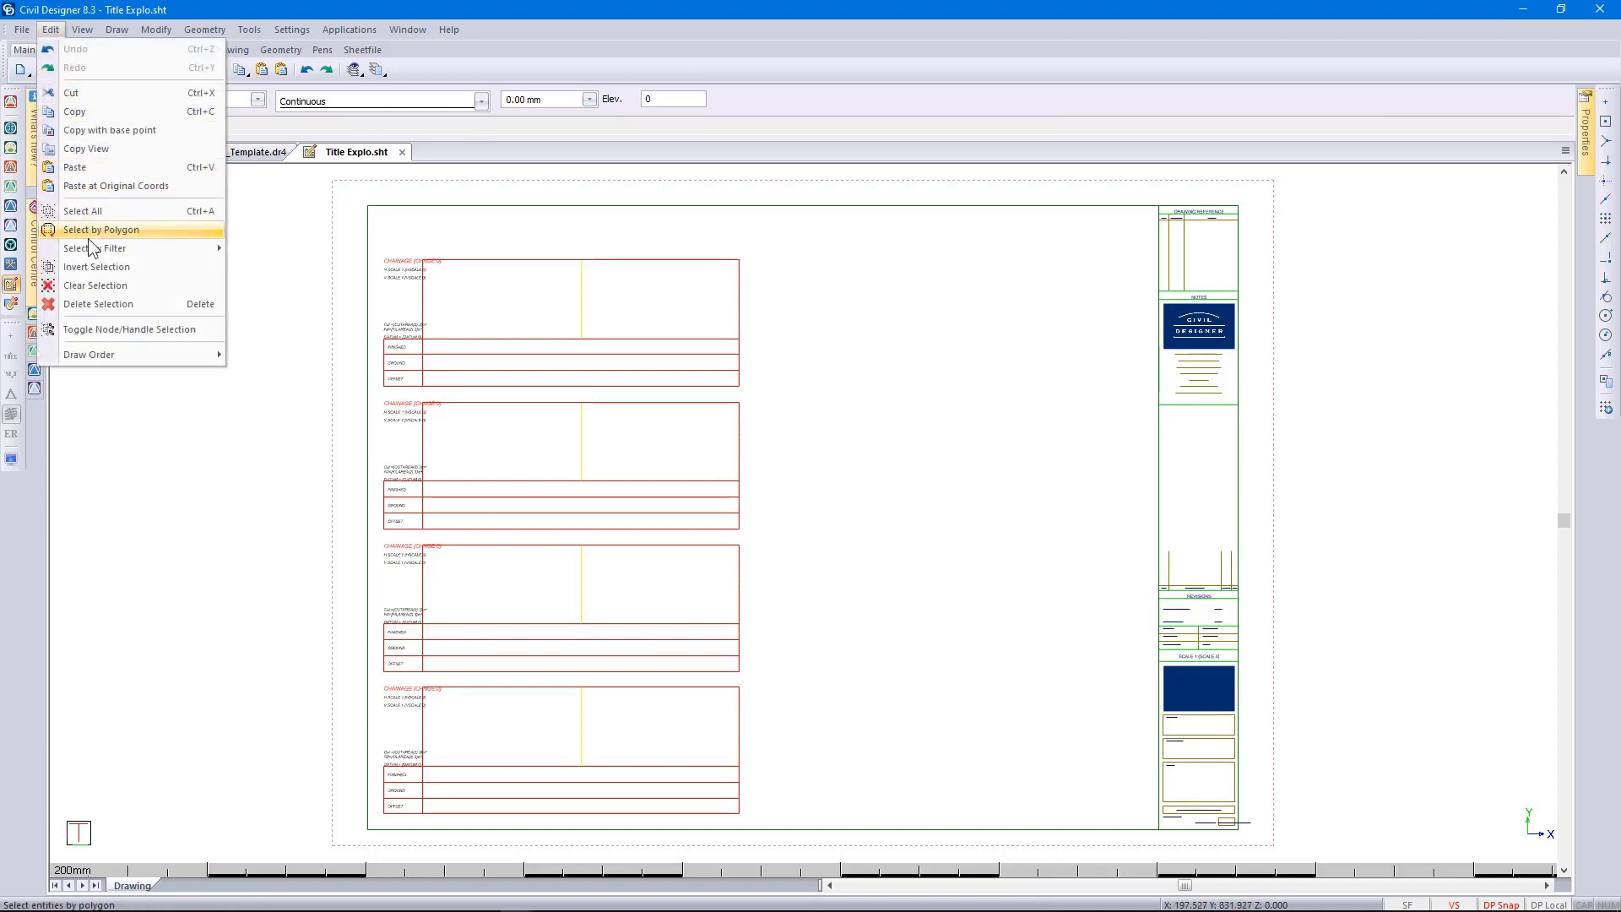
mouse_move(84, 249)
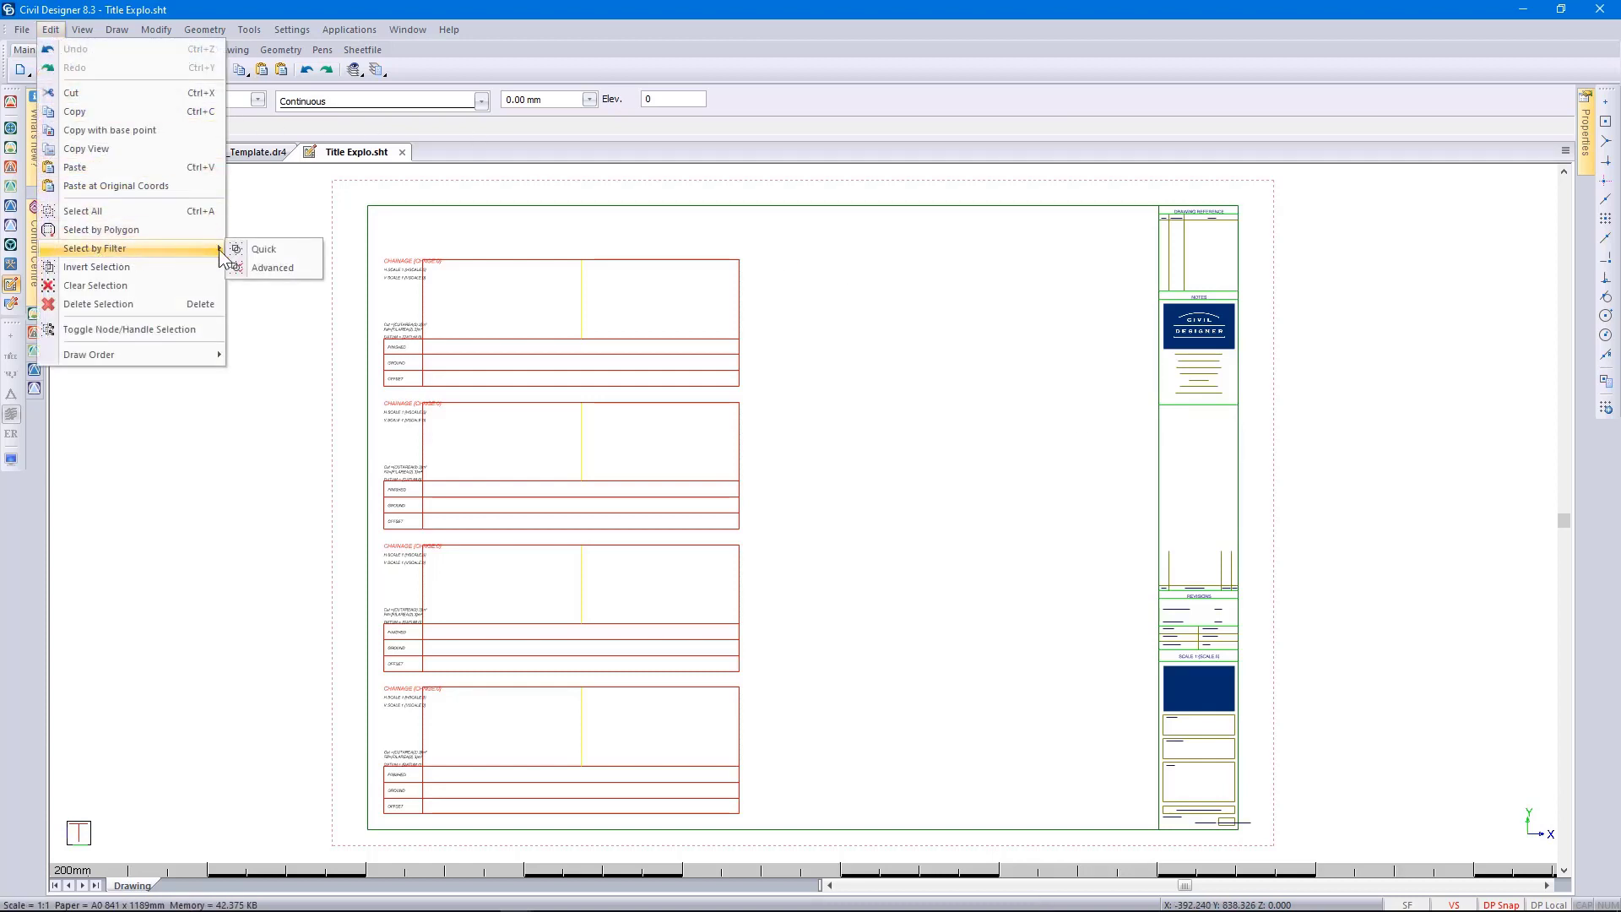
left_click(293, 248)
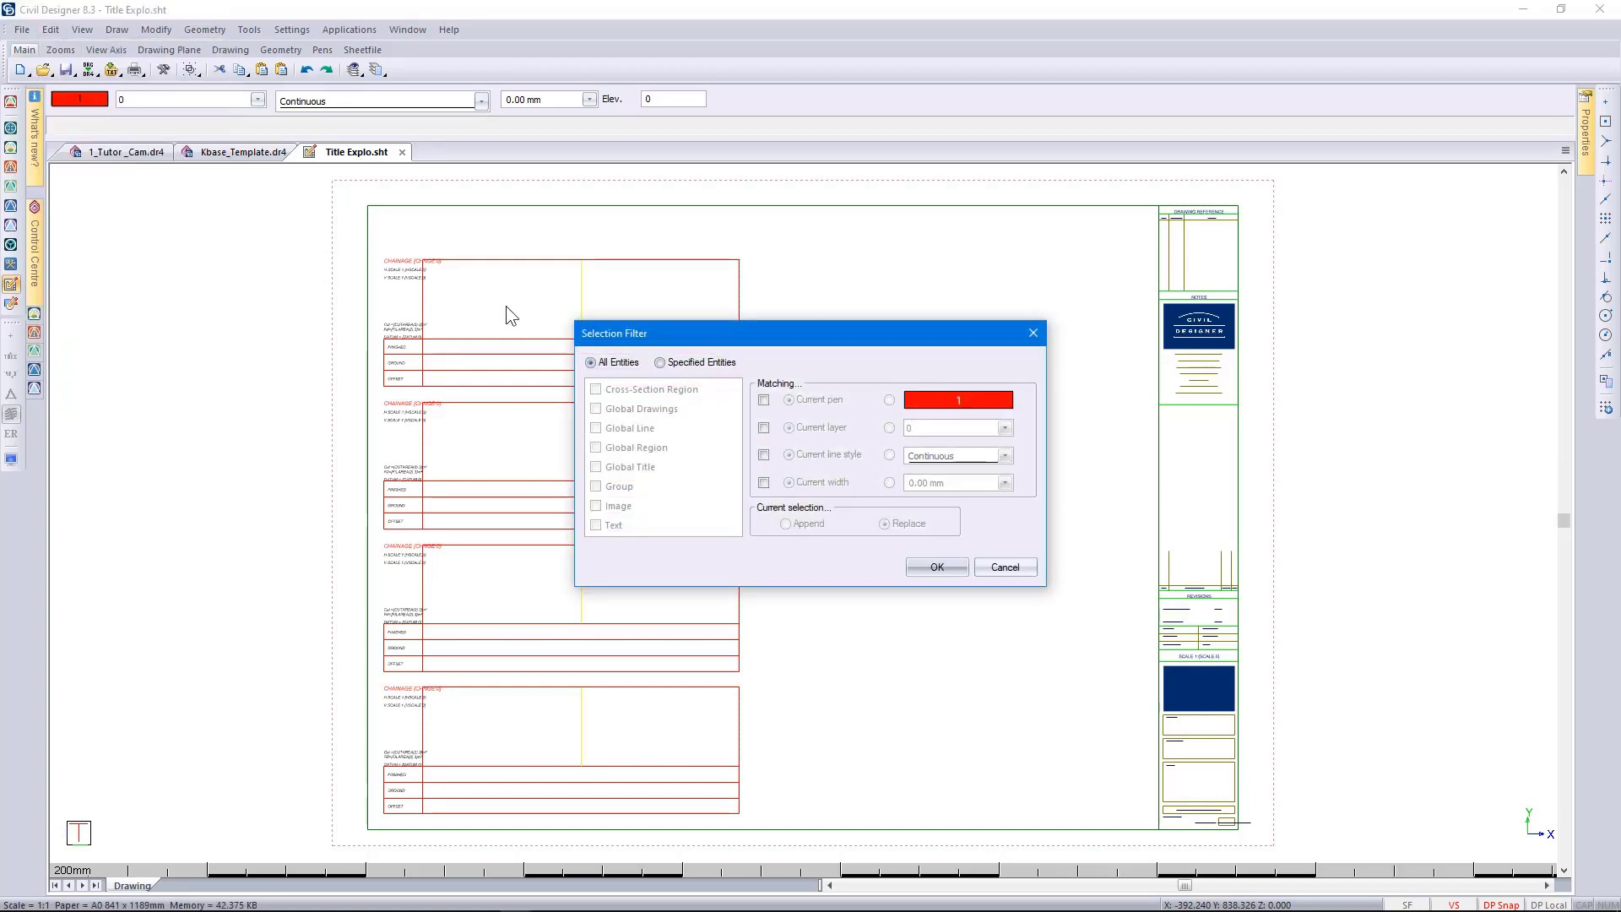
left_click(680, 363)
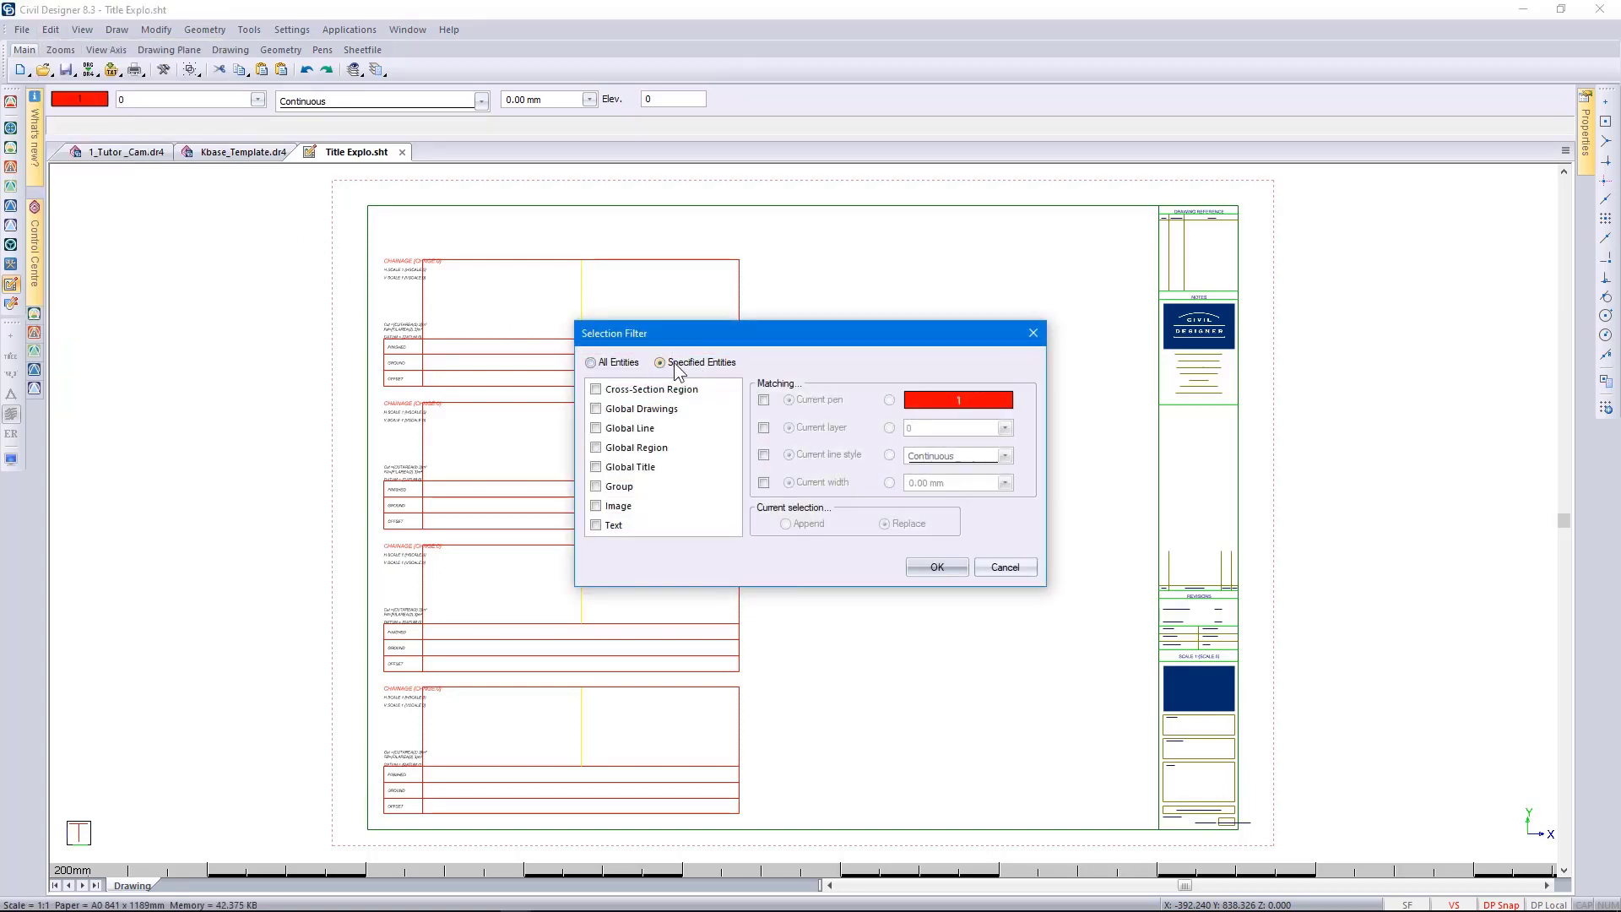
left_click(596, 410)
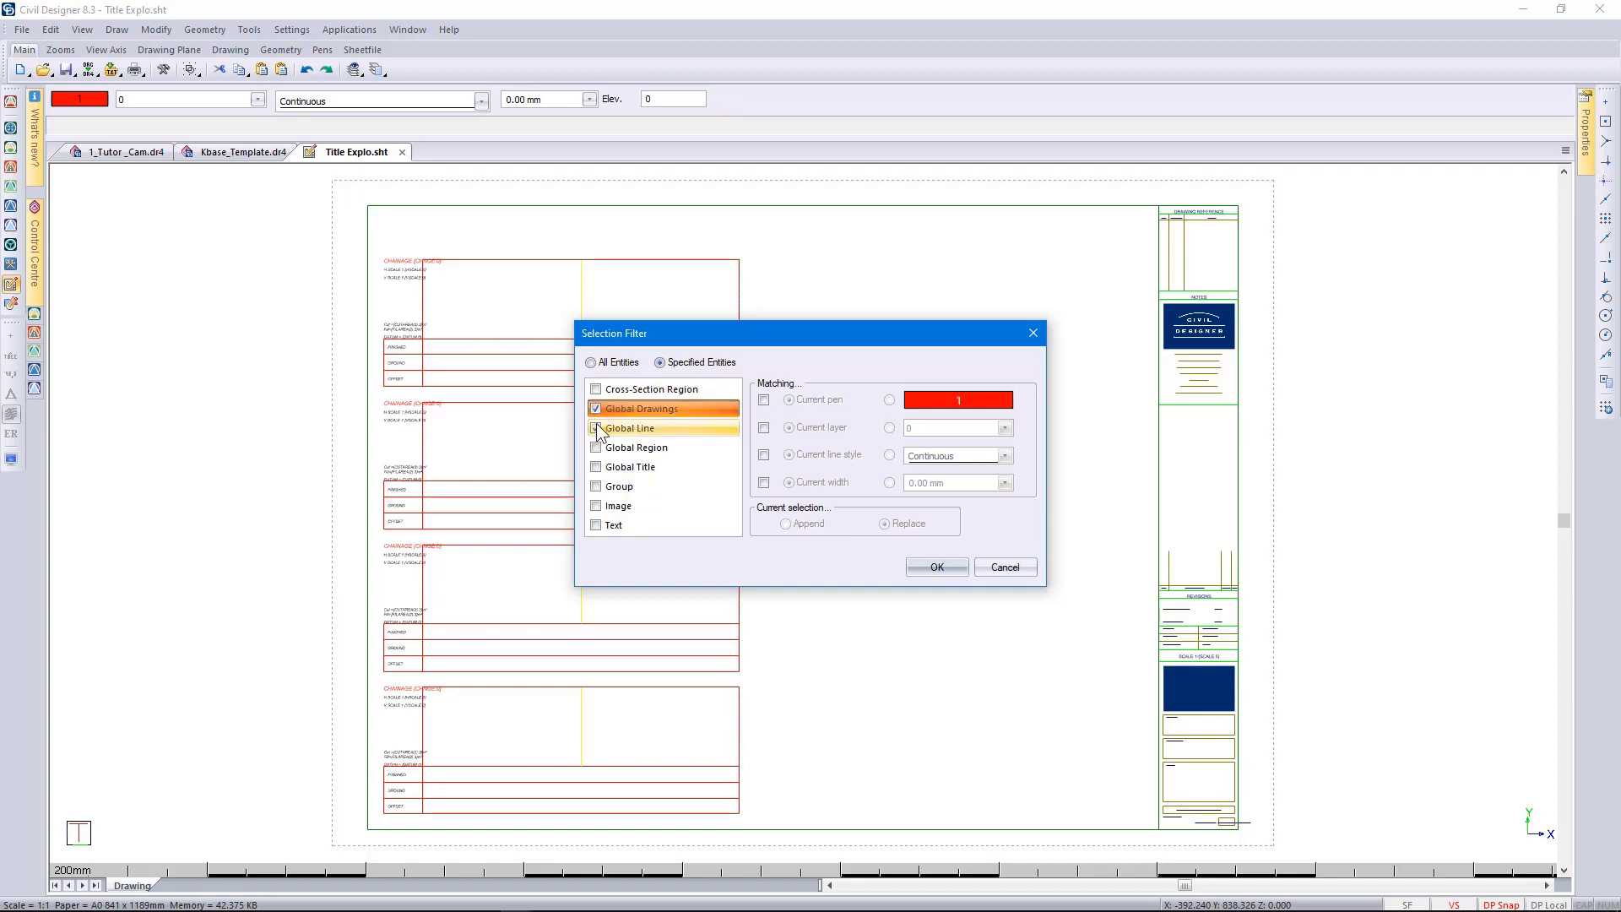
left_click(596, 429)
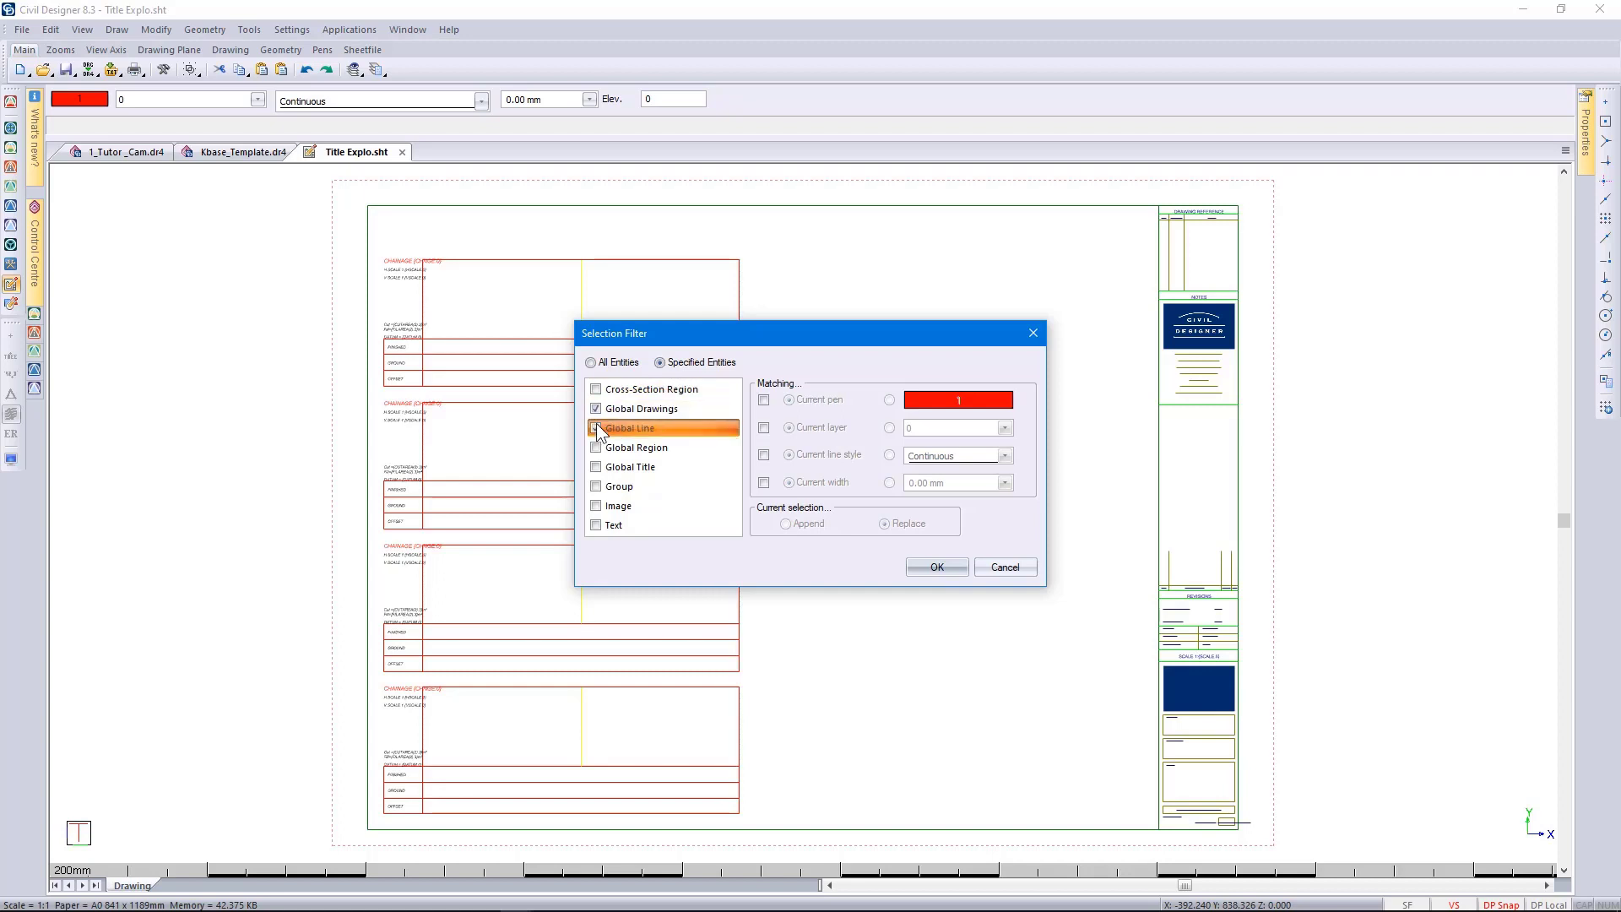
left_click(596, 467)
left_click(595, 487)
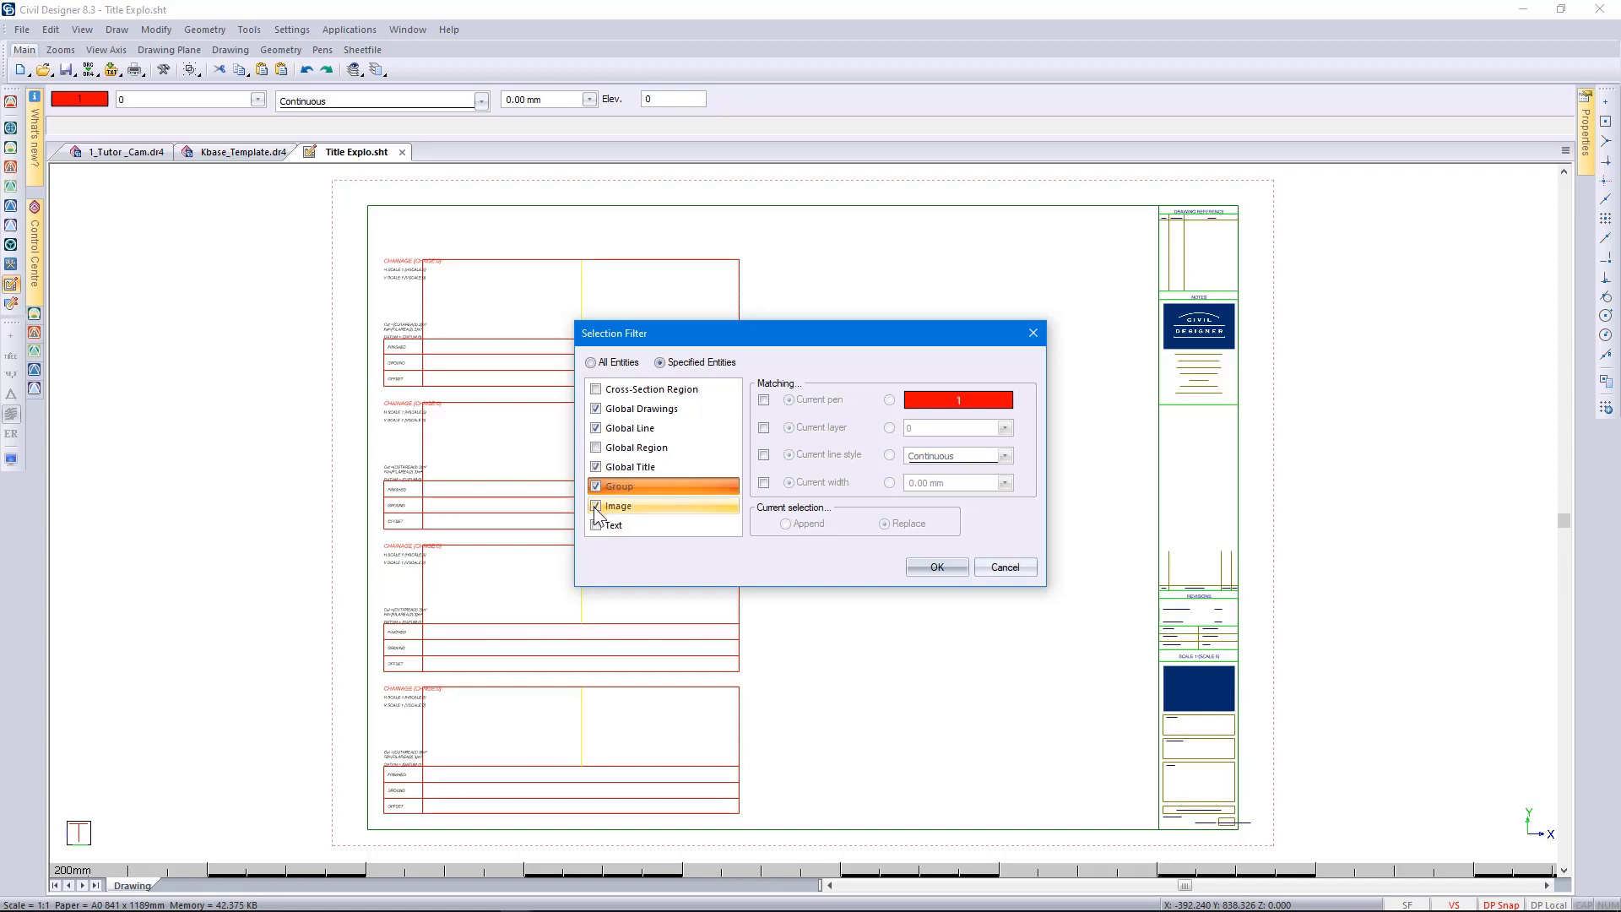
left_click(596, 505)
left_click(596, 525)
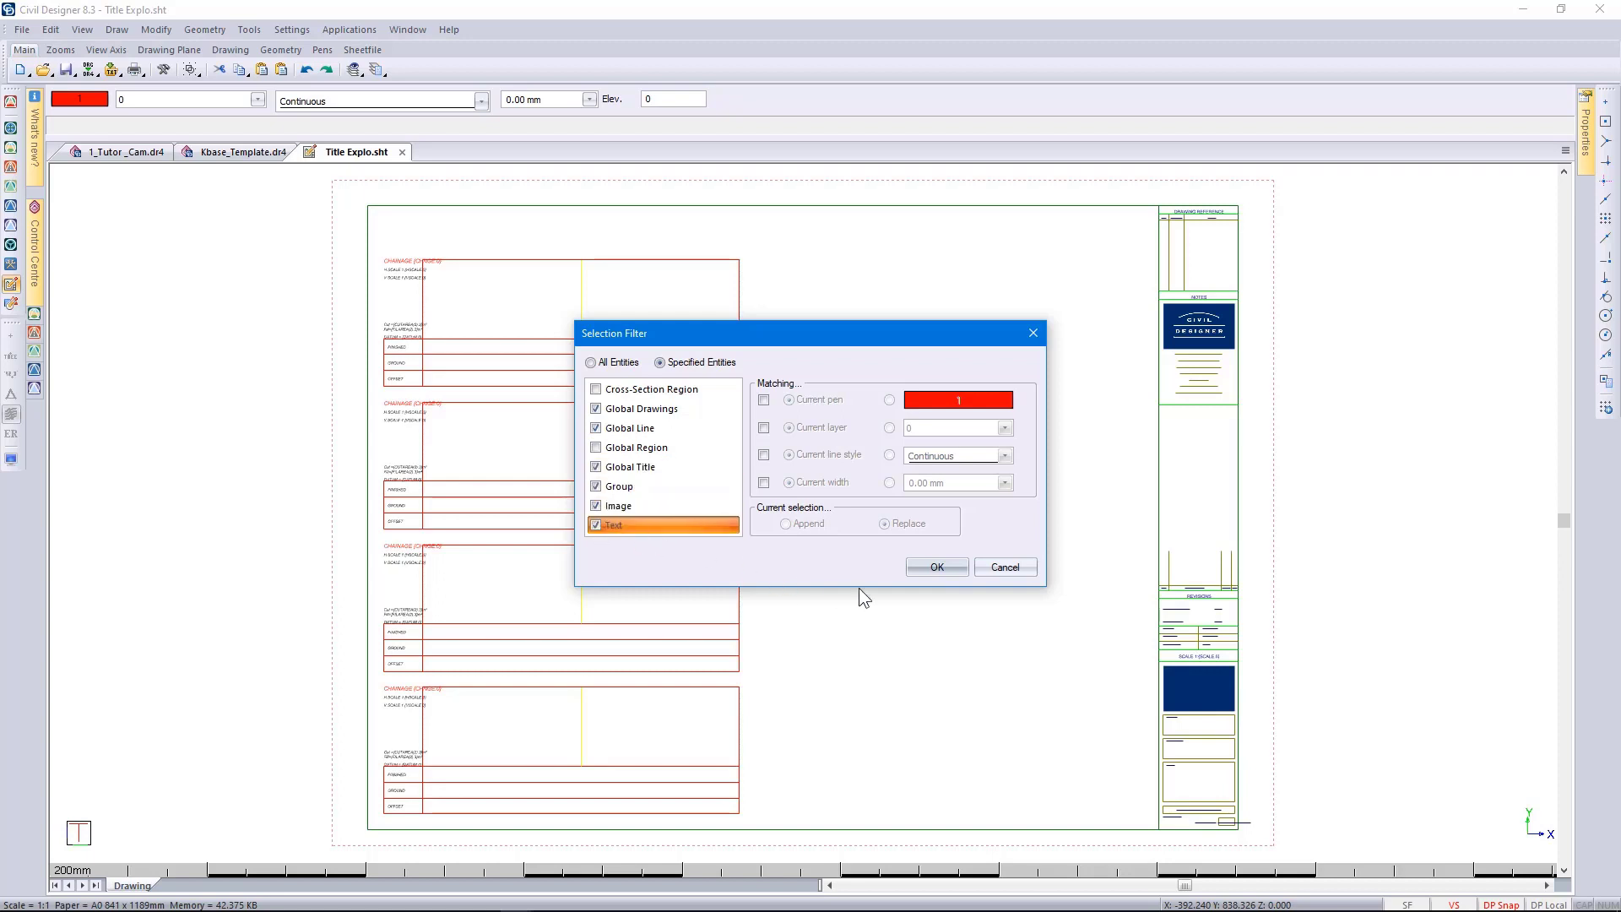
left_click(937, 568)
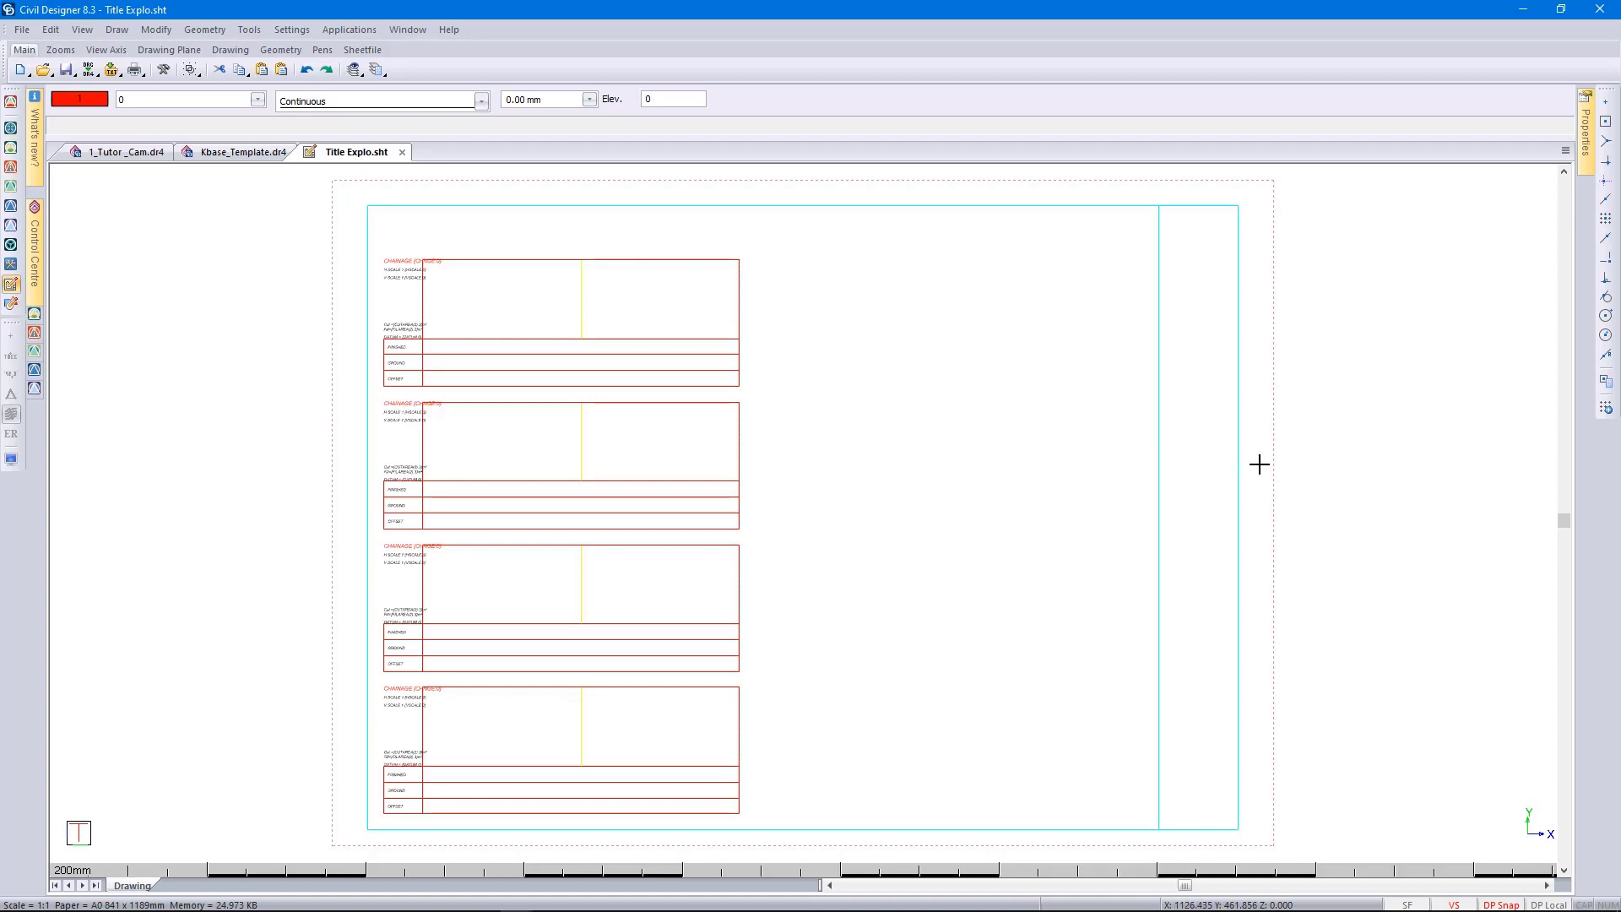
- Inspect the properties of the outer border region and of the inner region beside the title strip
left_click(1234, 459)
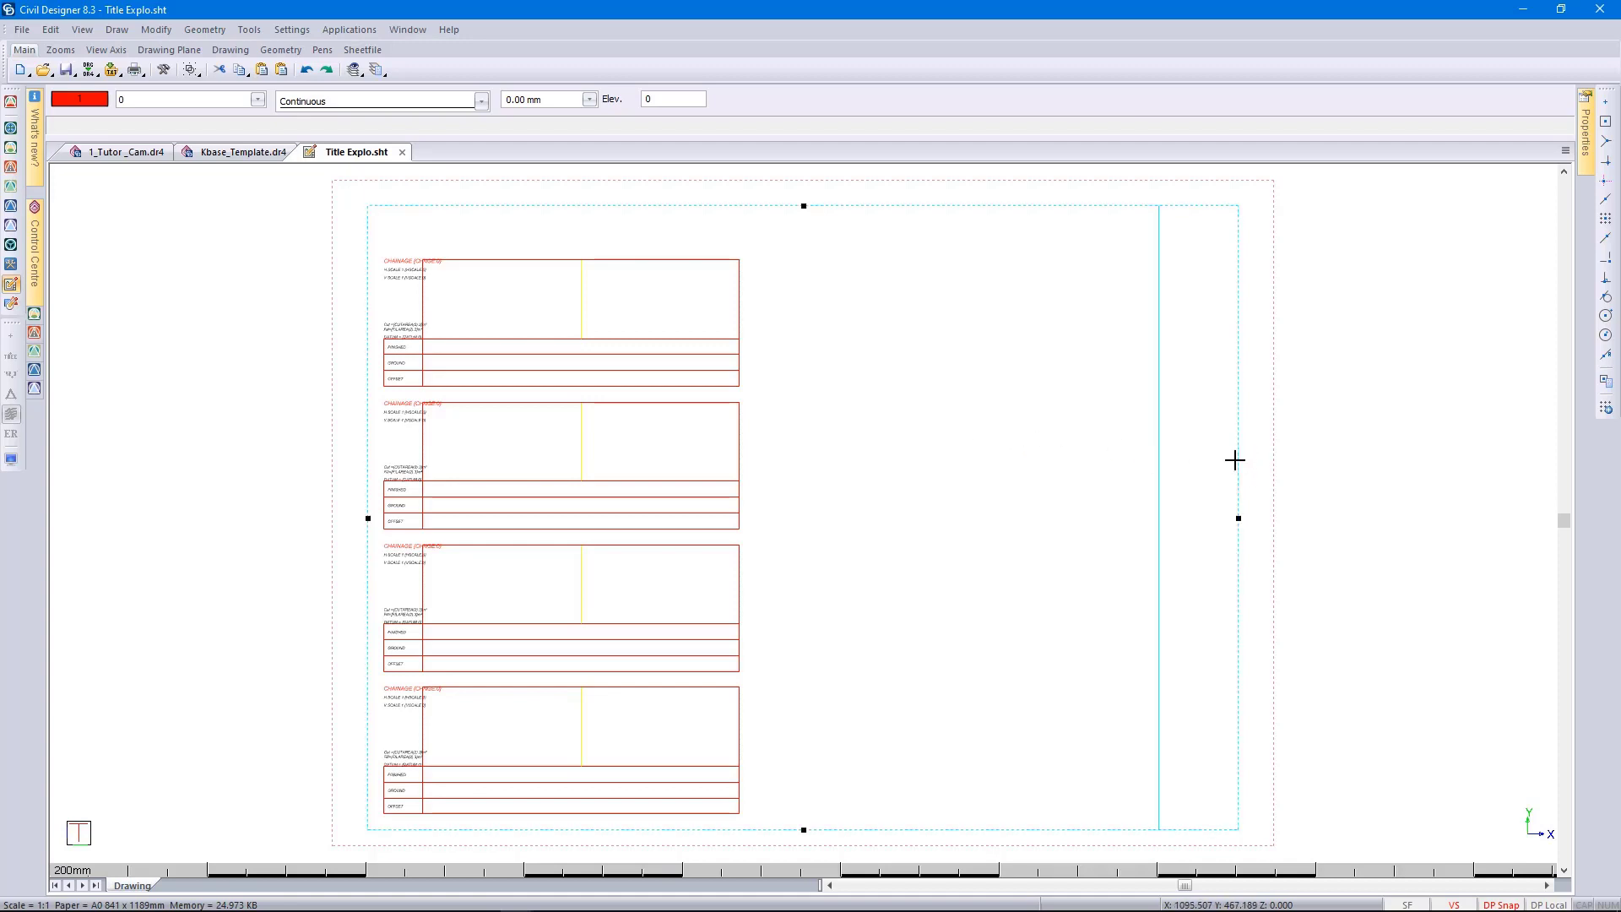
left_click(1586, 157)
key("Escape")
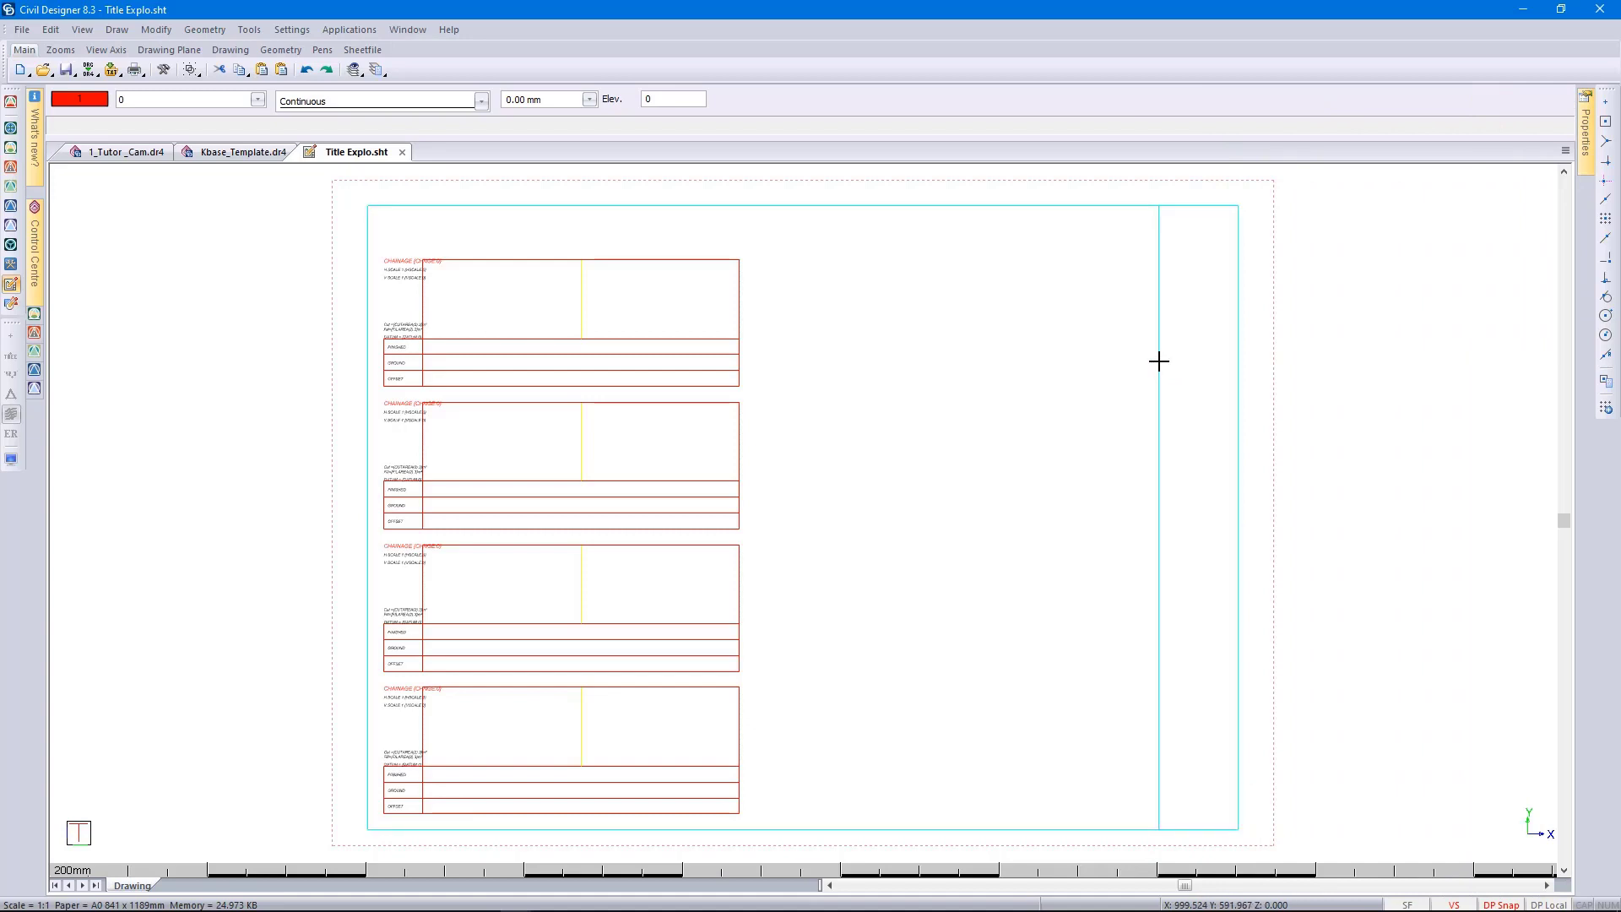
left_click(1158, 361)
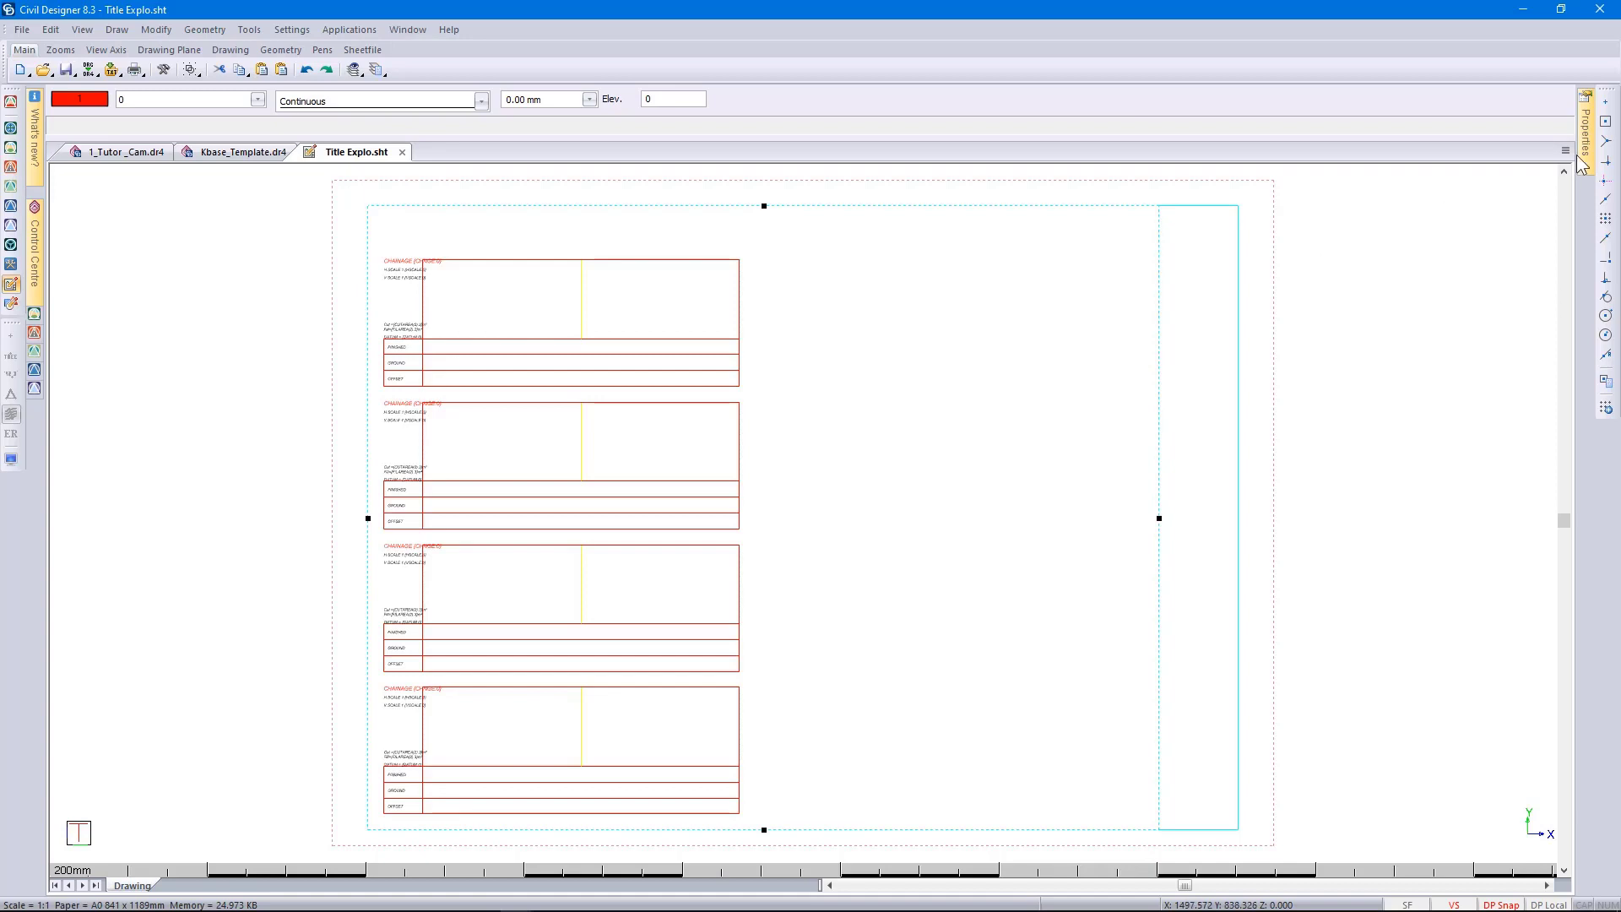
mouse_move(1585, 156)
- Review the cross-section region values in the Sheetfile Settings without changing them
right_click(870, 355)
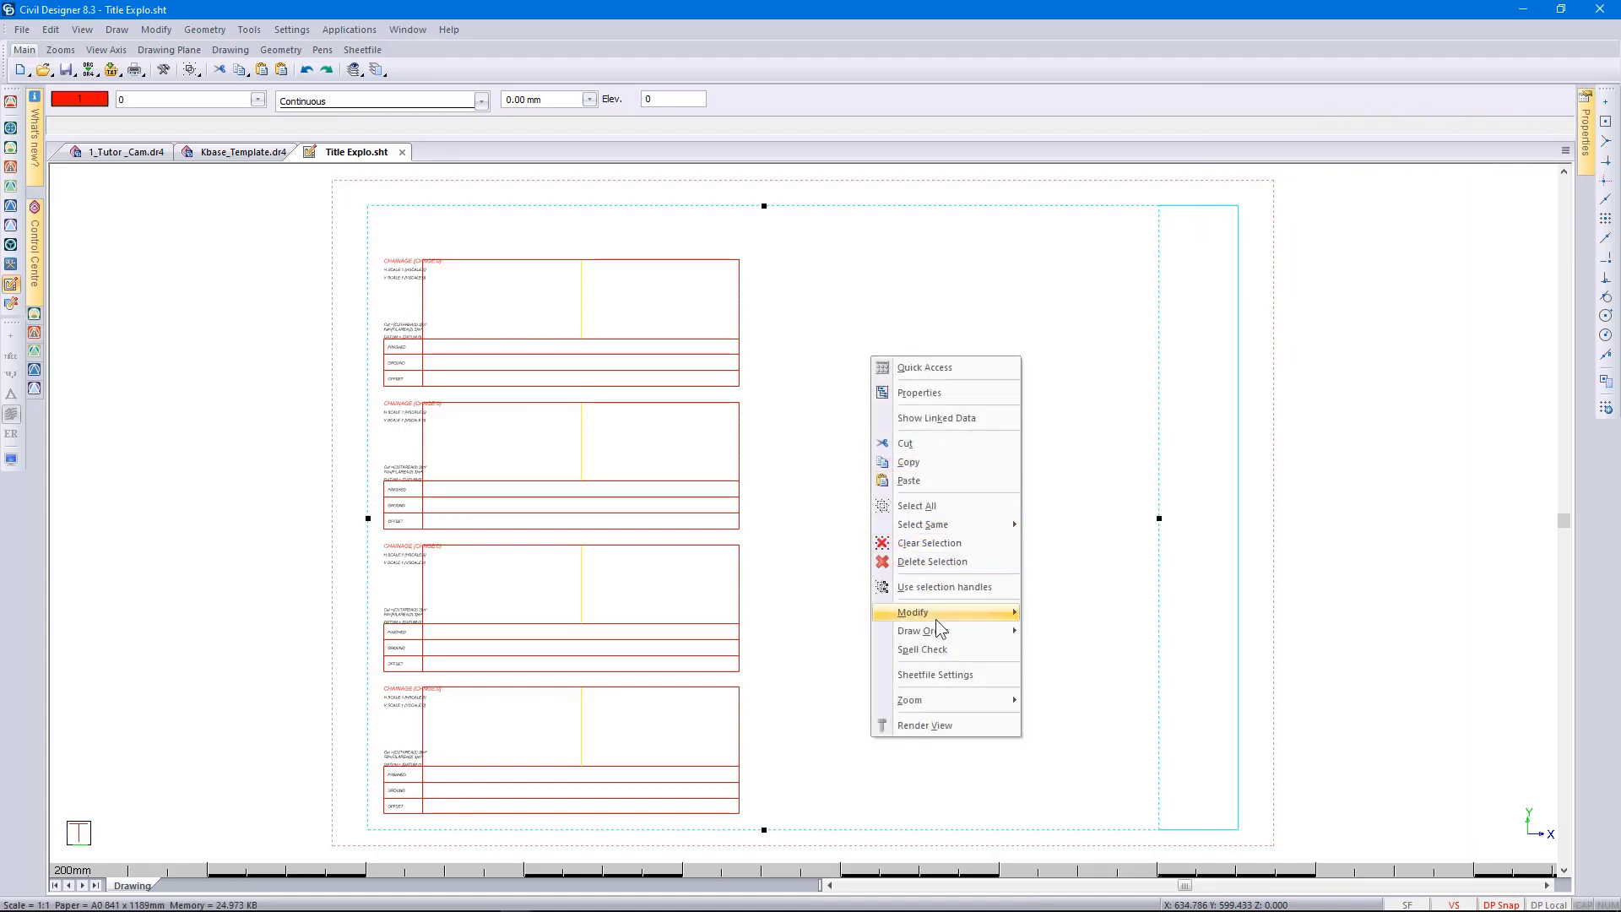
left_click(953, 682)
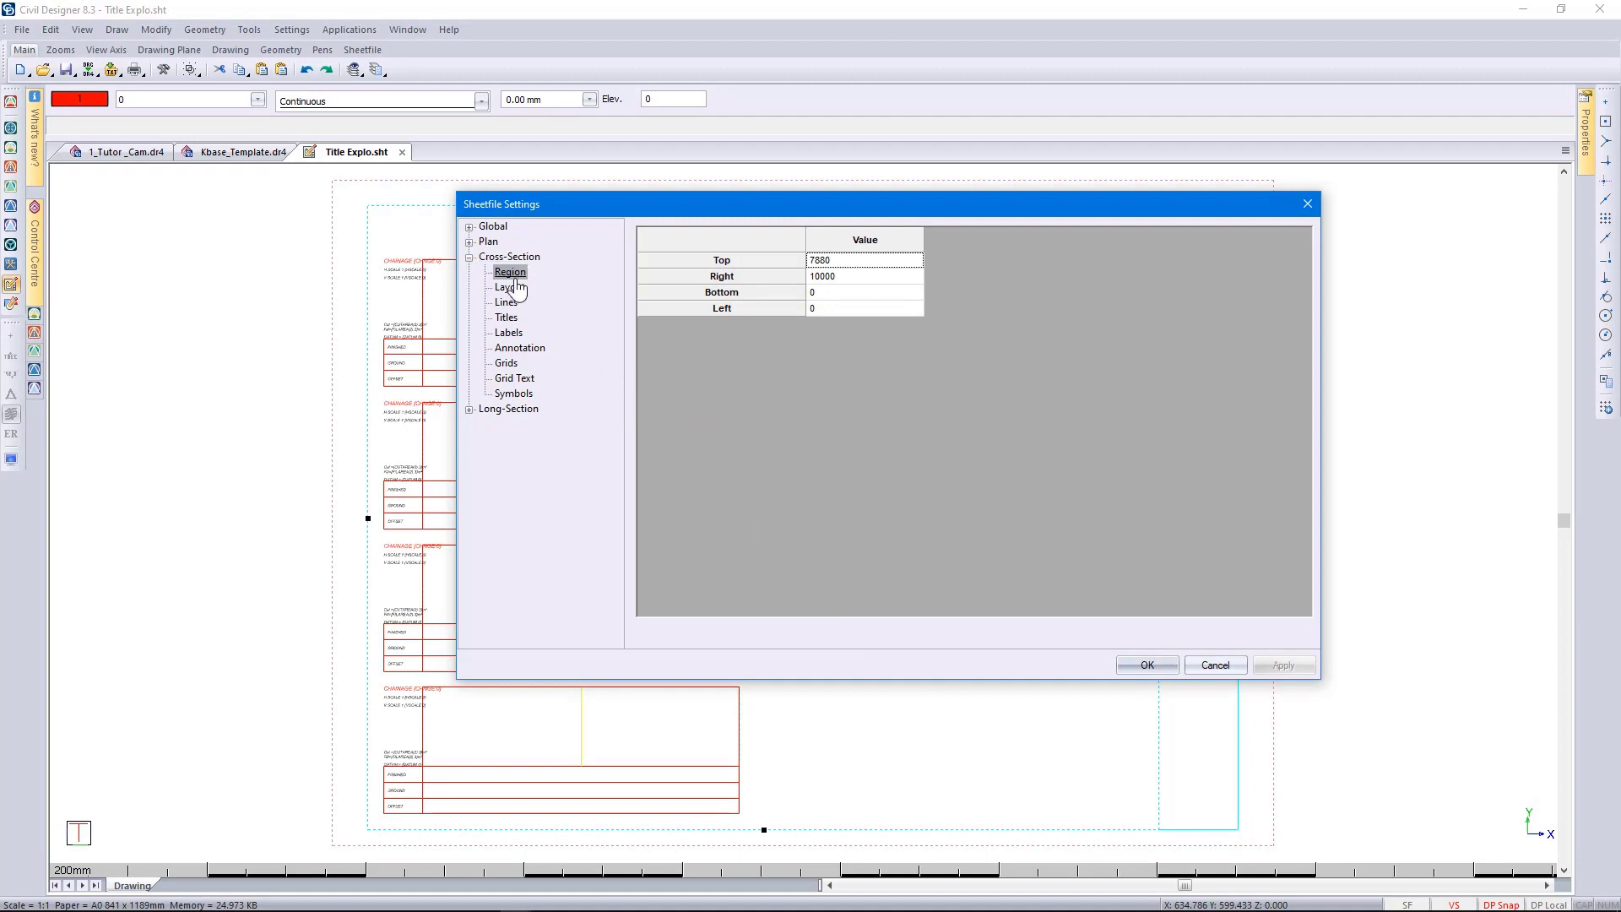
left_click(1216, 666)
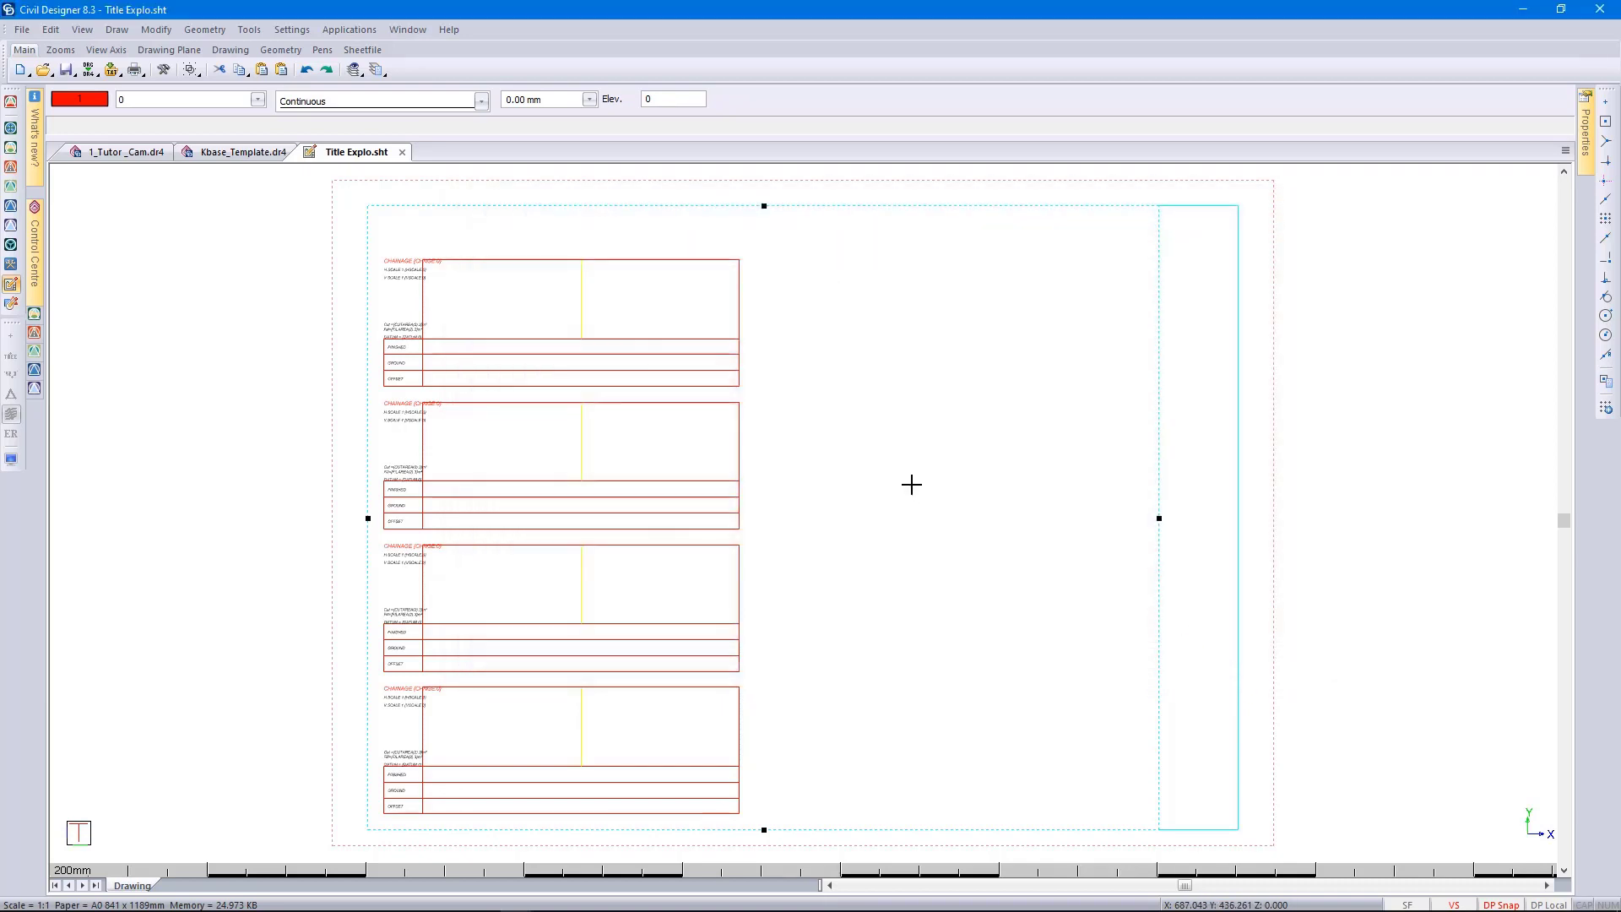
- Look up which region types can be drawn in the sheet file and clear the region selection
left_click(117, 34)
mouse_move(143, 49)
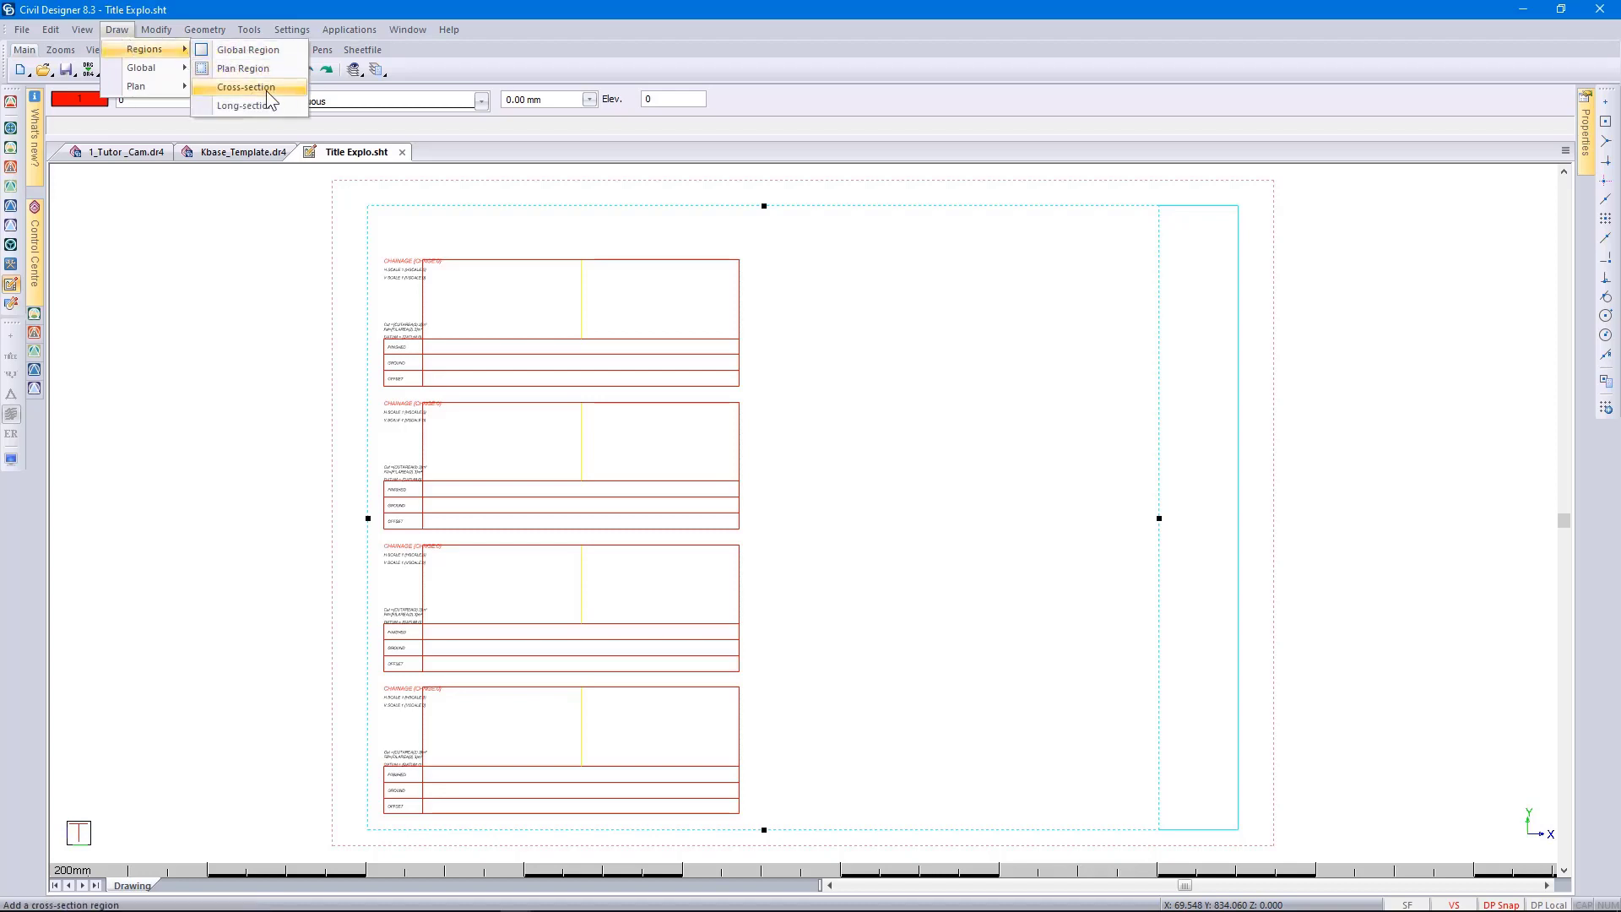
left_click(783, 150)
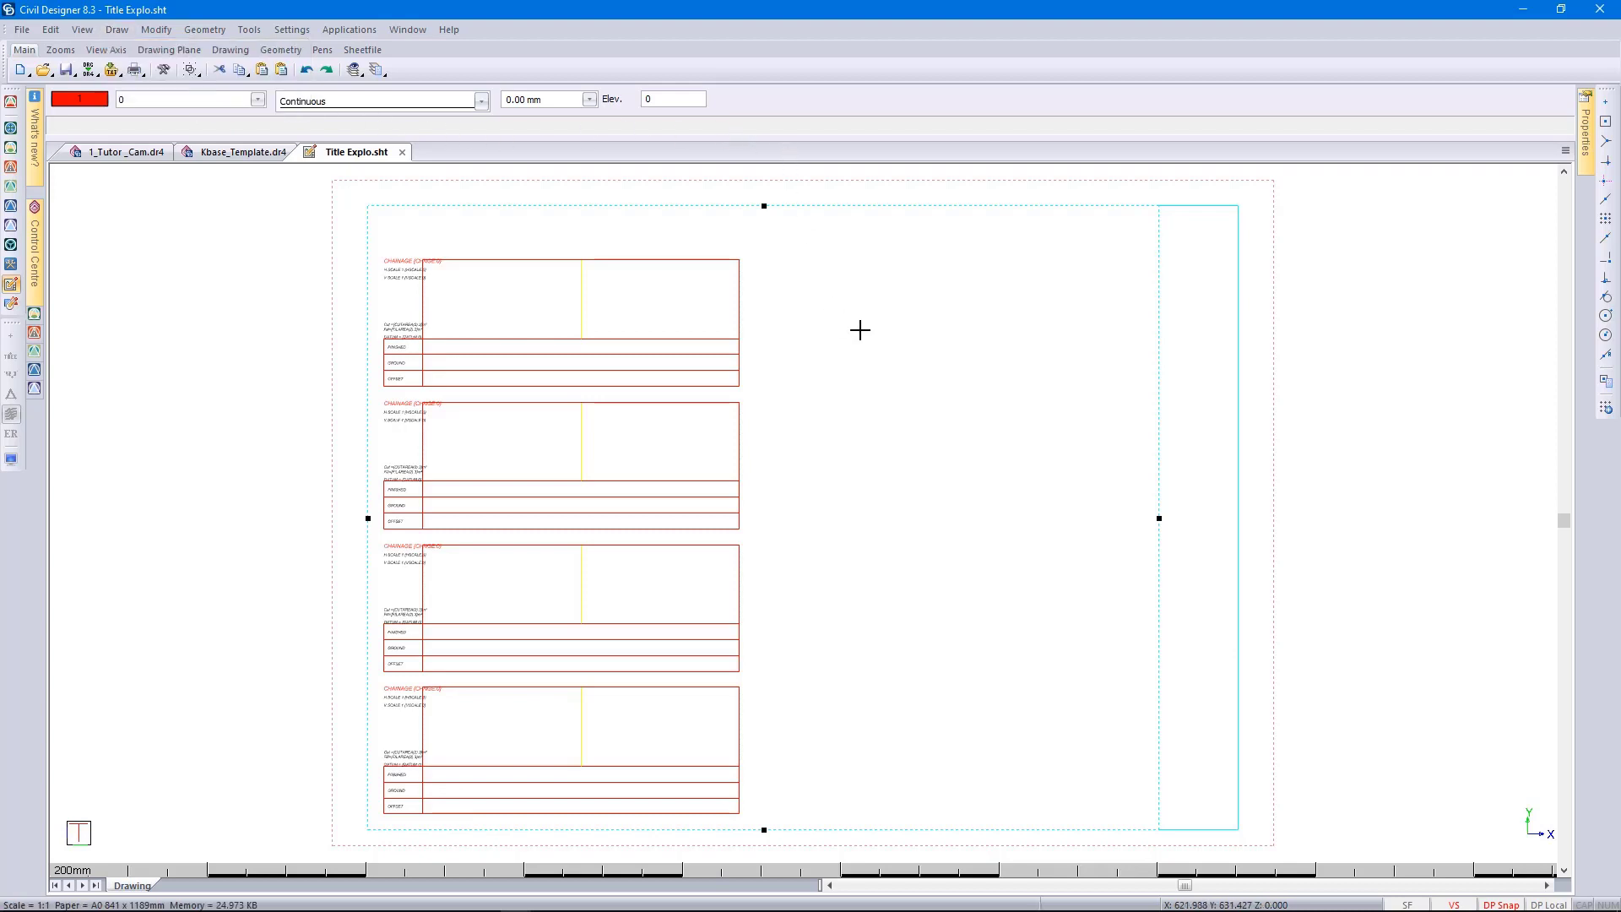
key("Escape")
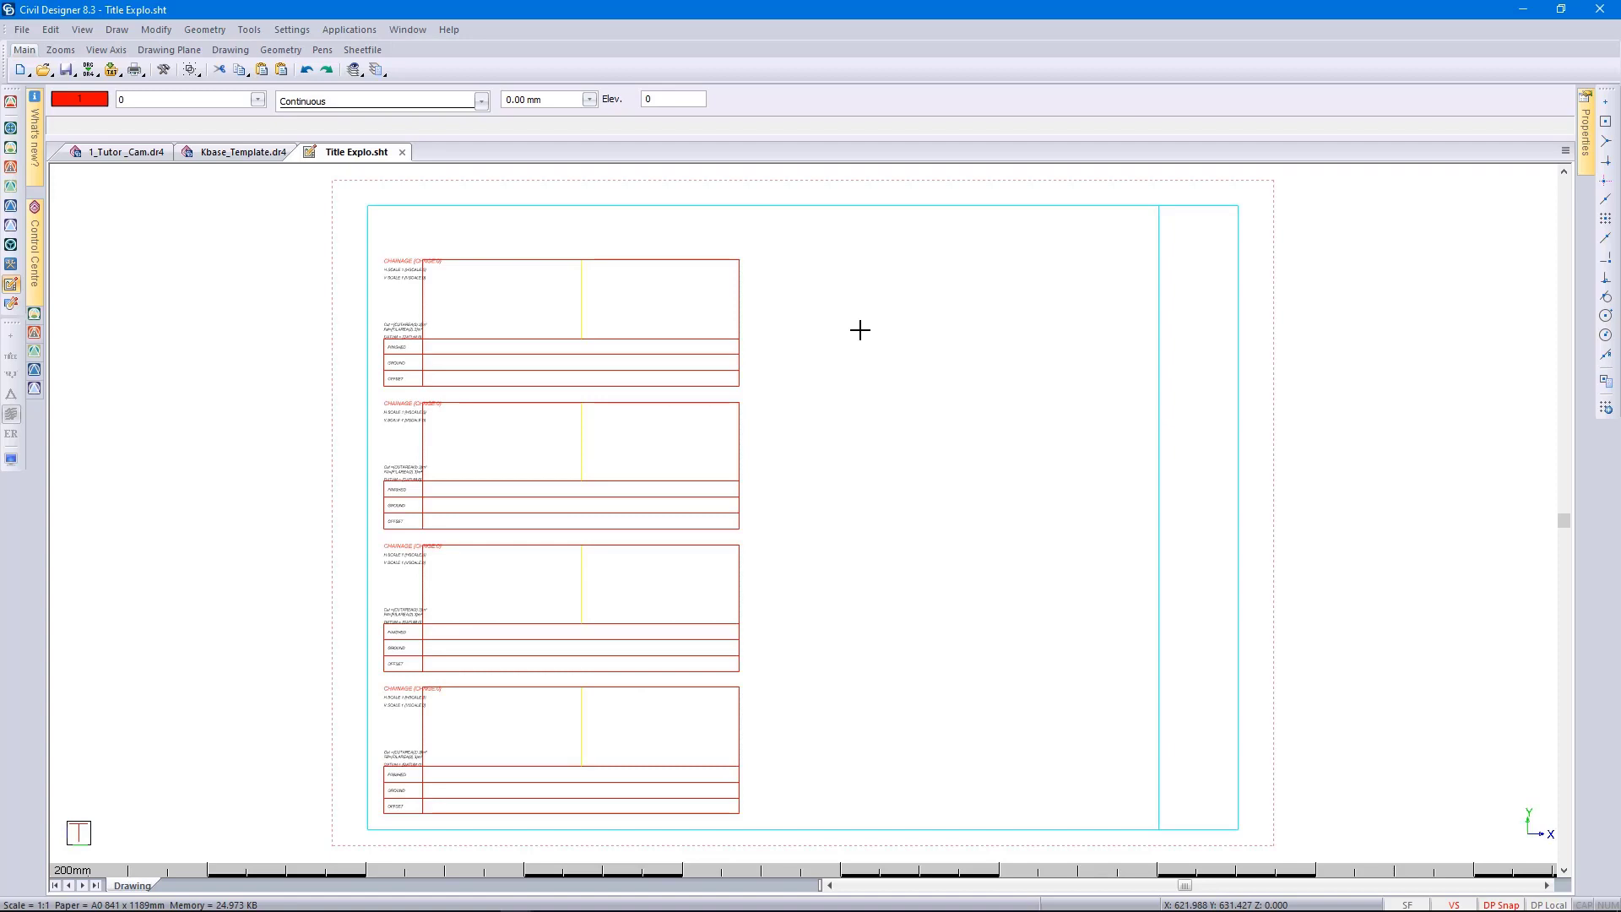
- Check the paper size and scale of the Kbase_Template.dr4 drawing in its Drawing Settings
left_click(233, 154)
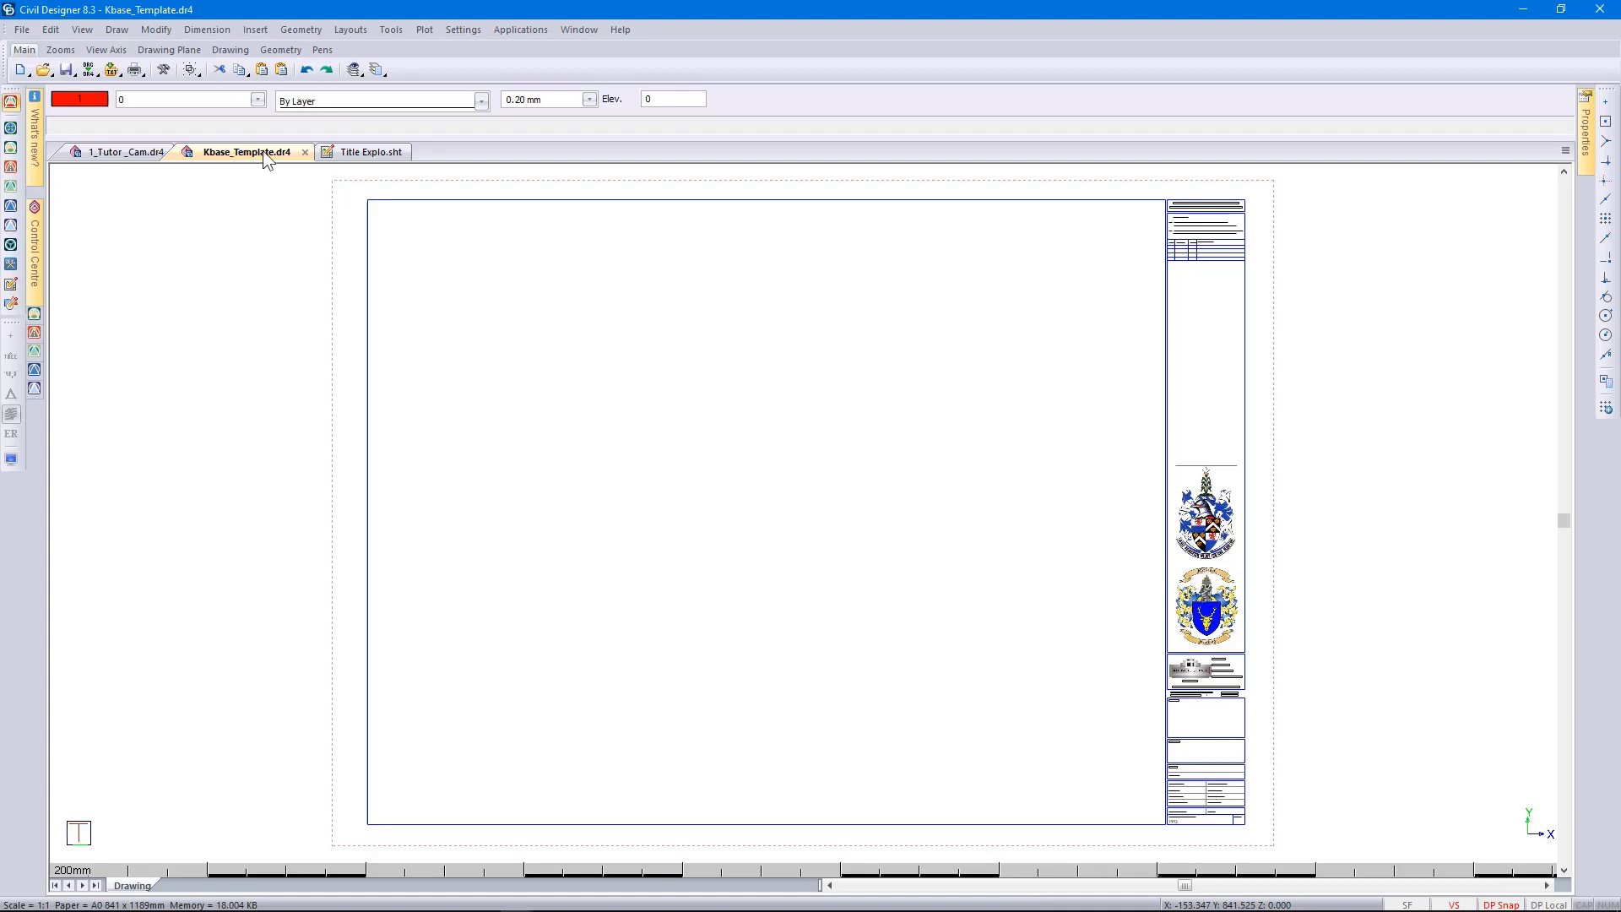
left_click(460, 32)
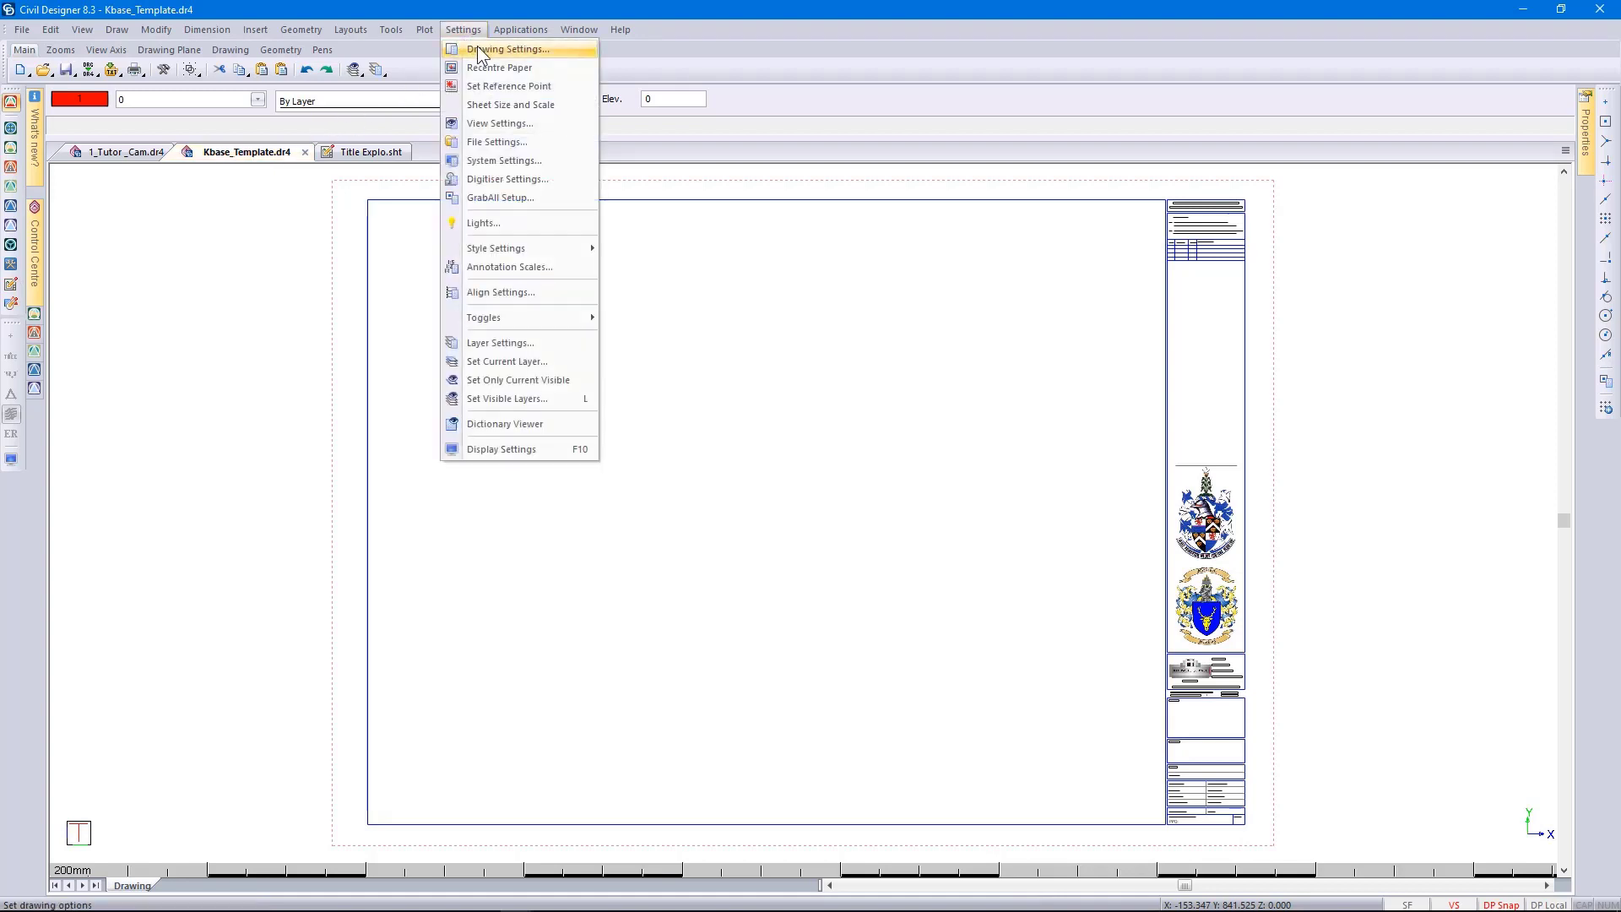
left_click(506, 47)
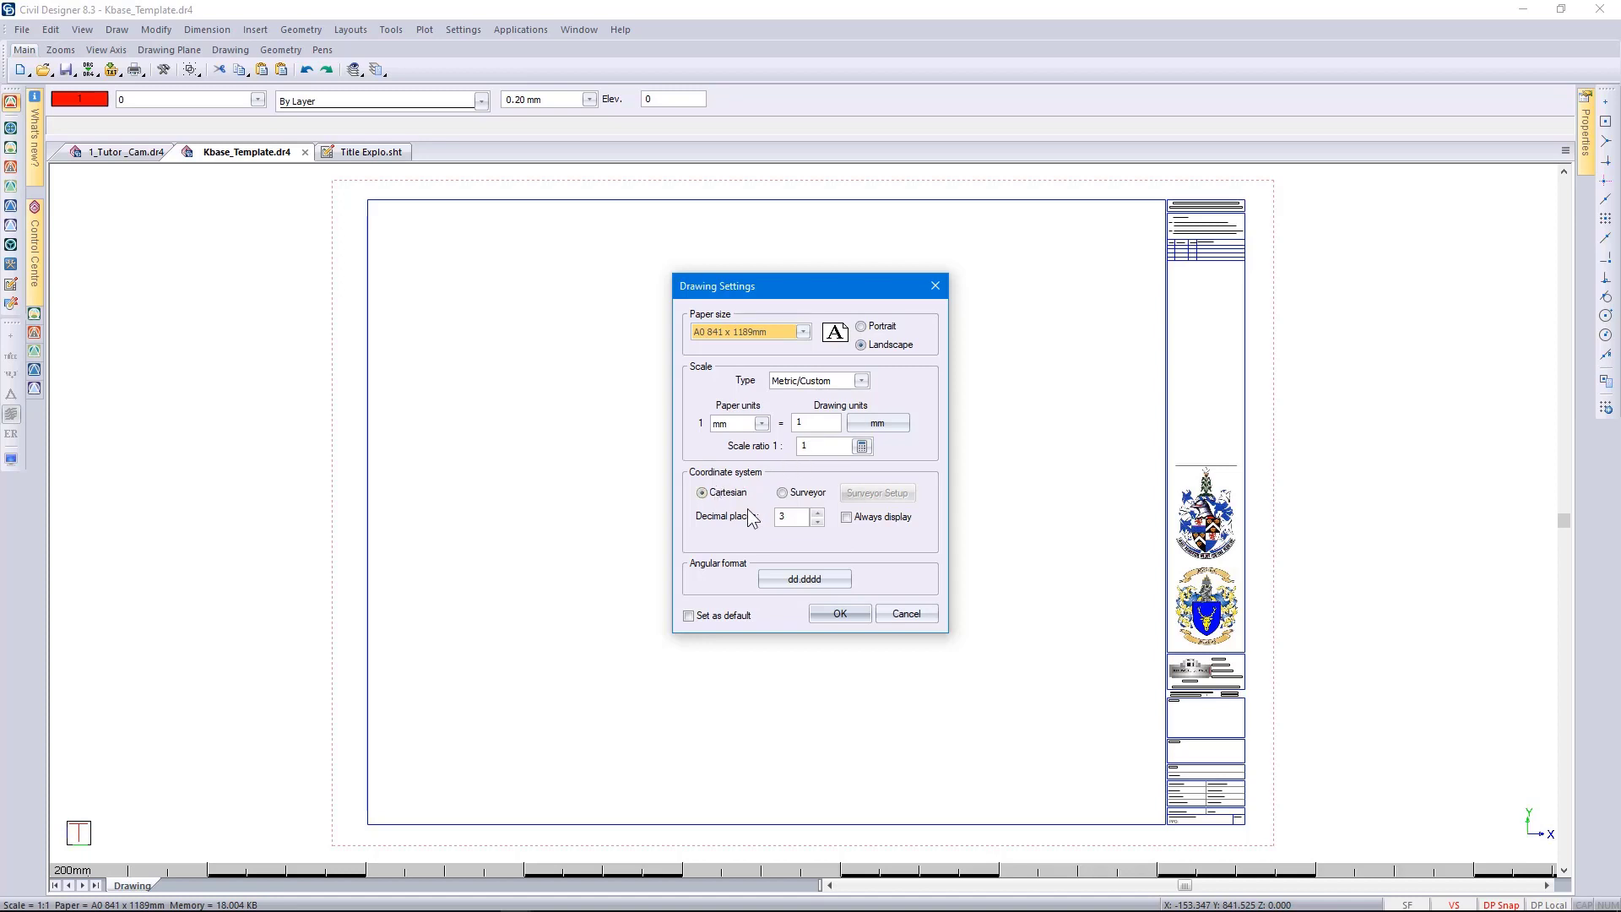
left_click(903, 615)
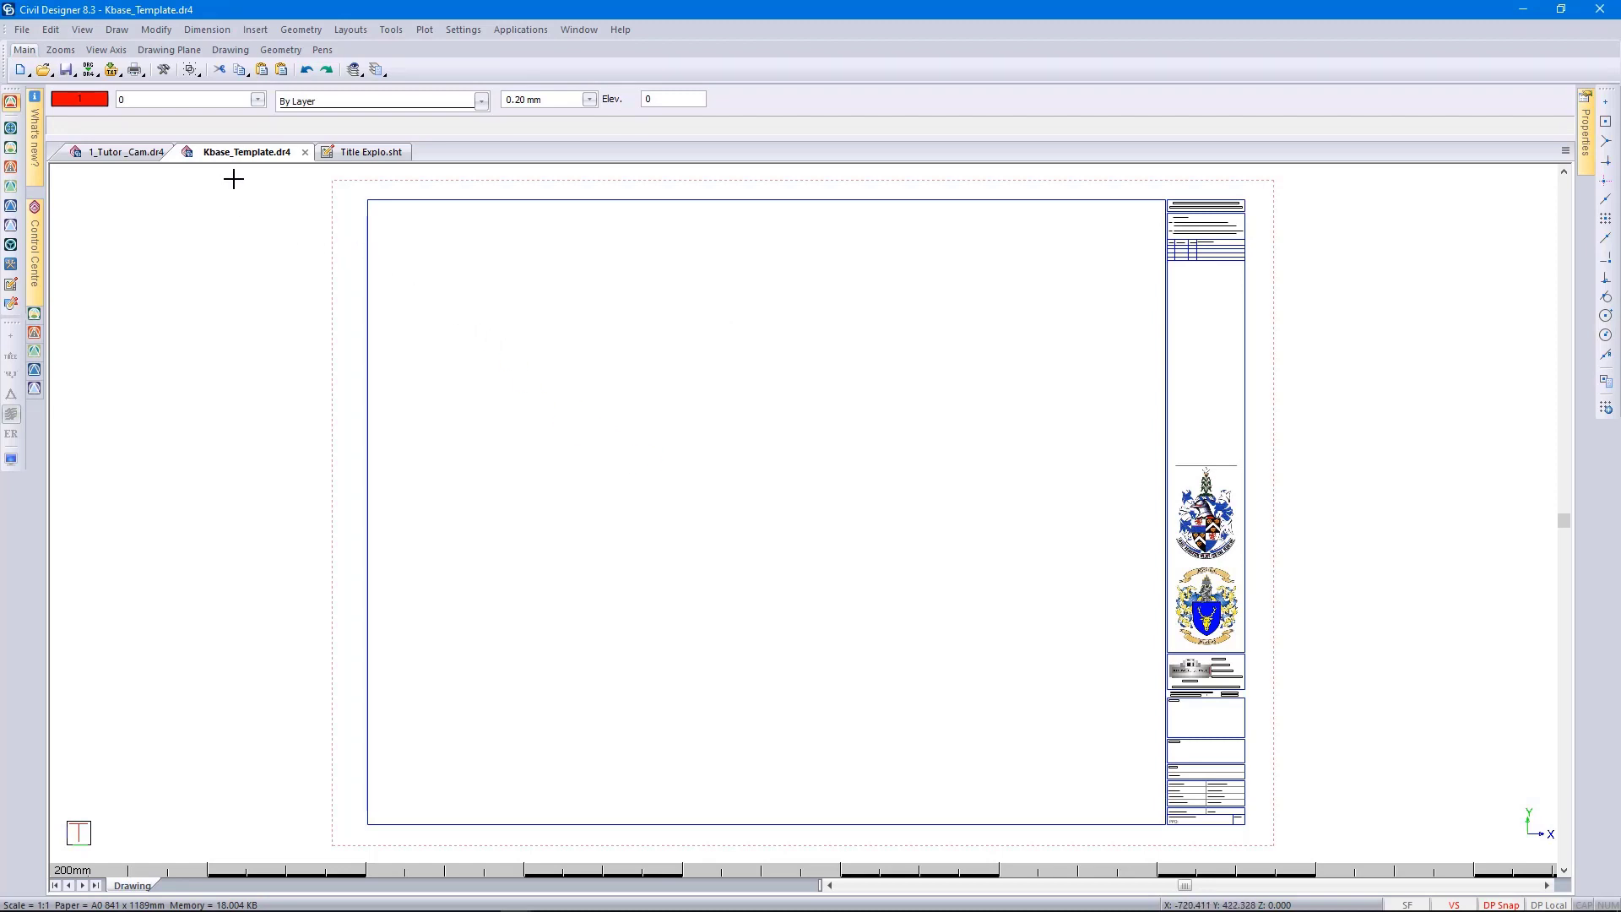
- Load the Kbase_Template.dr4 drawing into the Title Explo.sht sheet file, with its reference point near the middle of the sheet
left_click(376, 151)
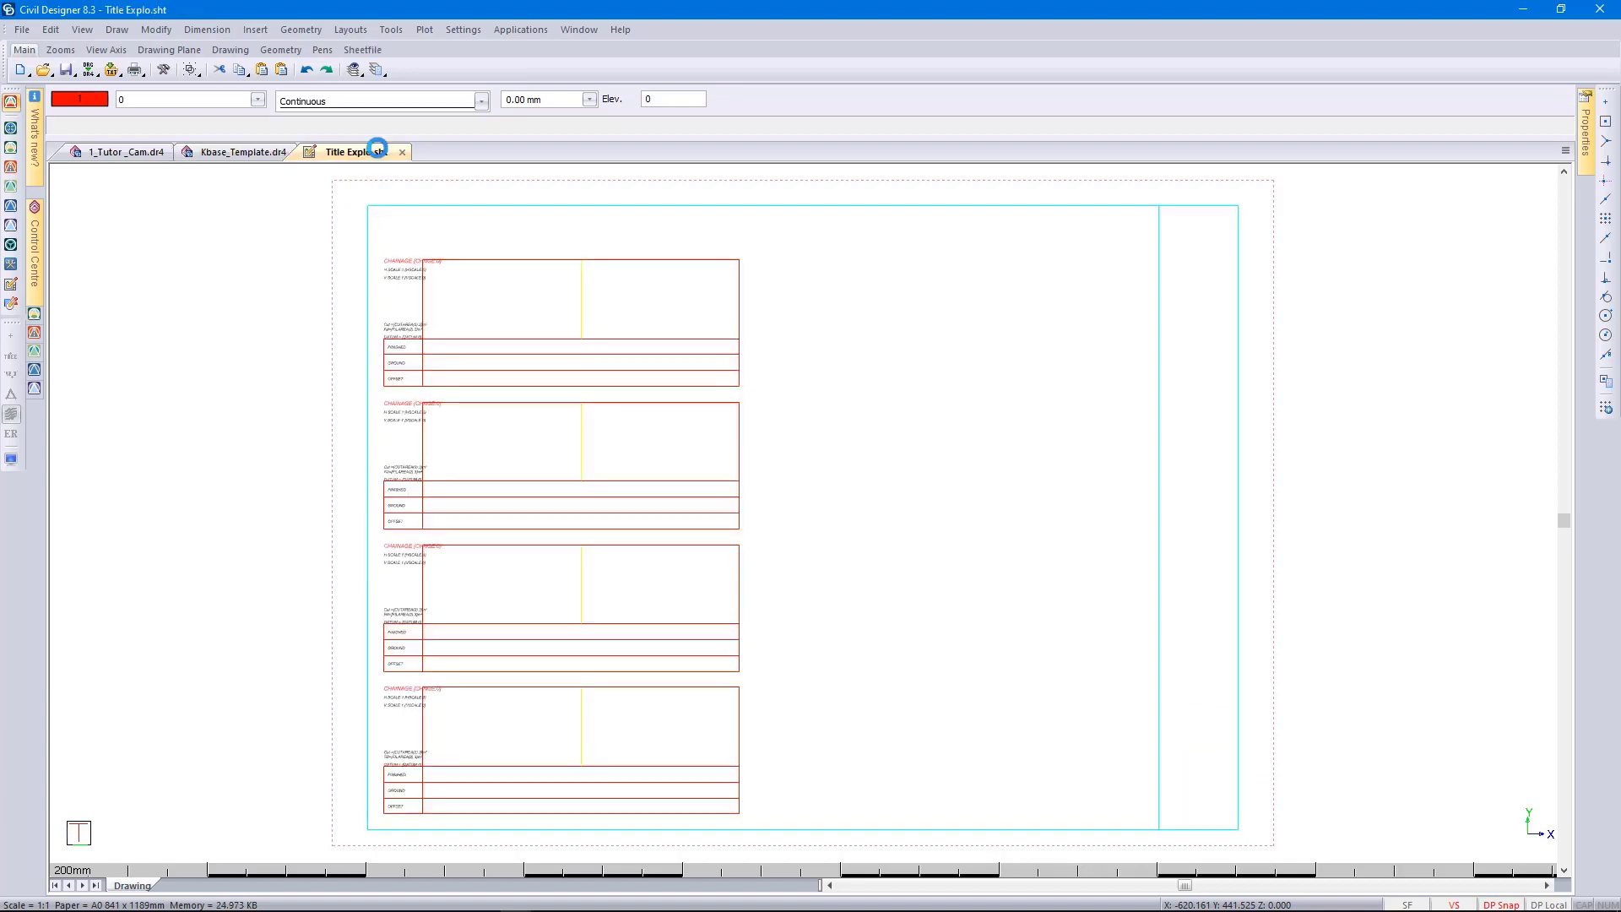
left_click(22, 29)
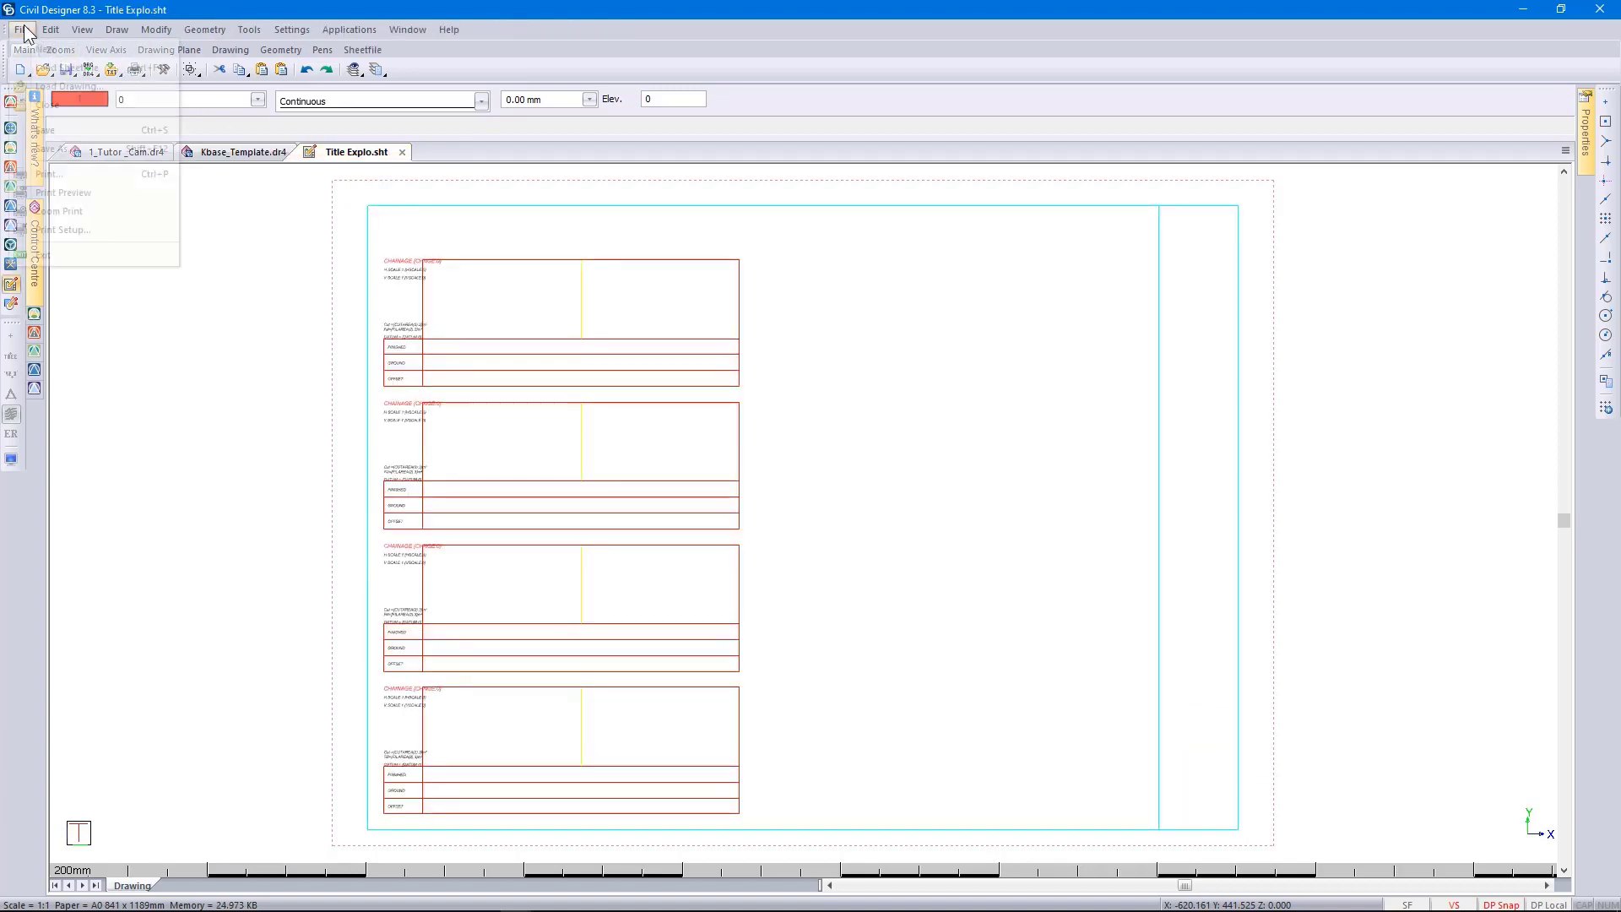
left_click(96, 88)
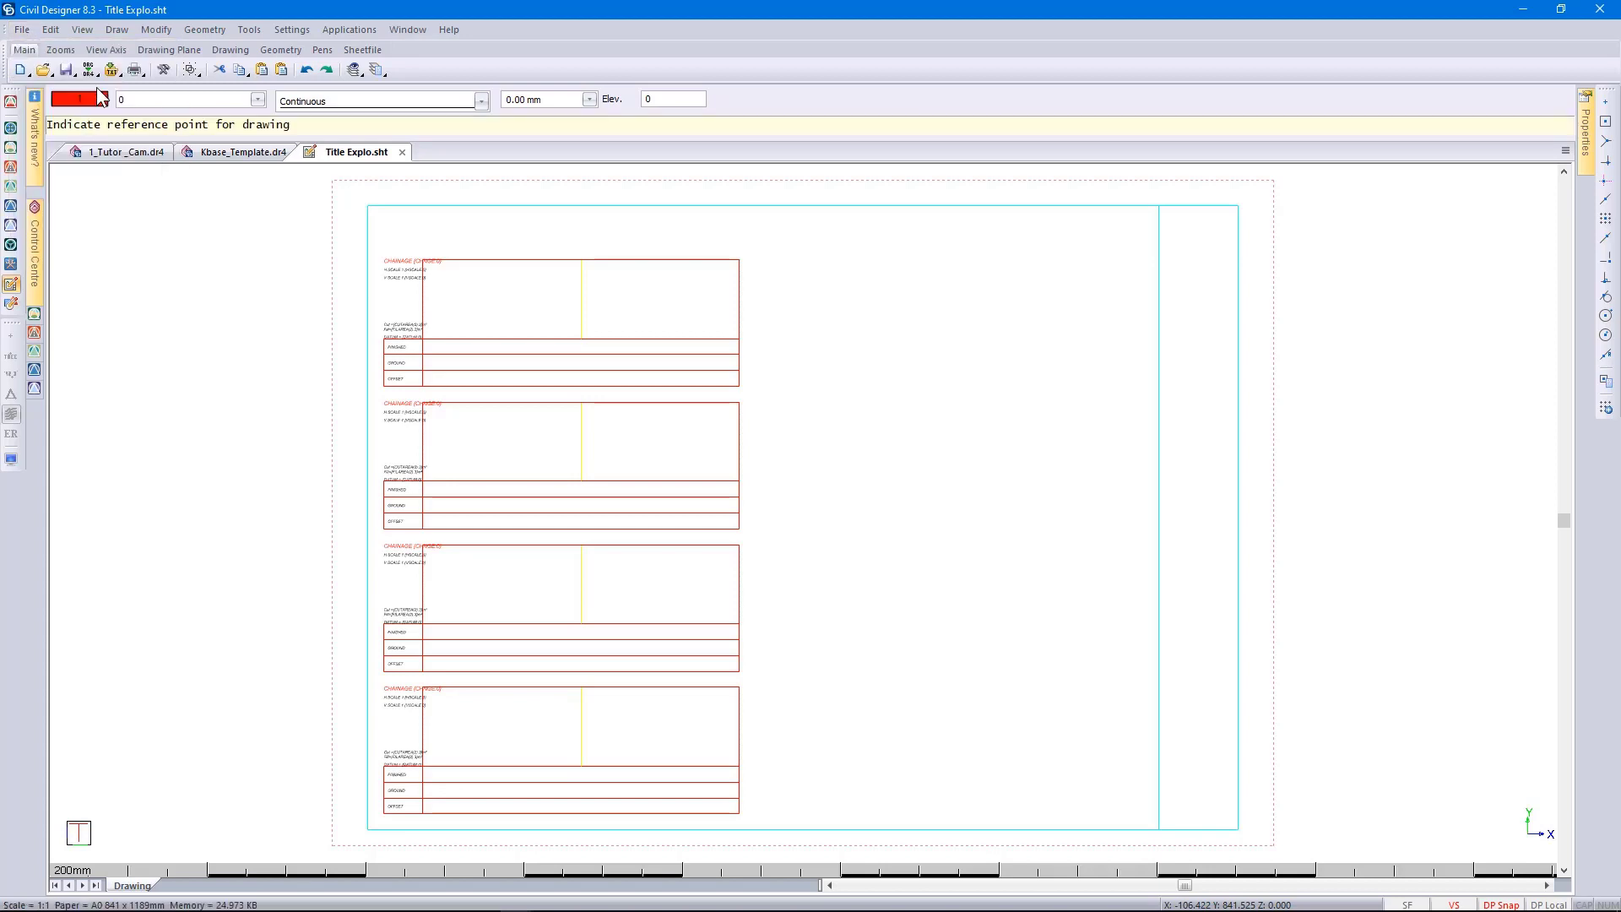
left_click(845, 524)
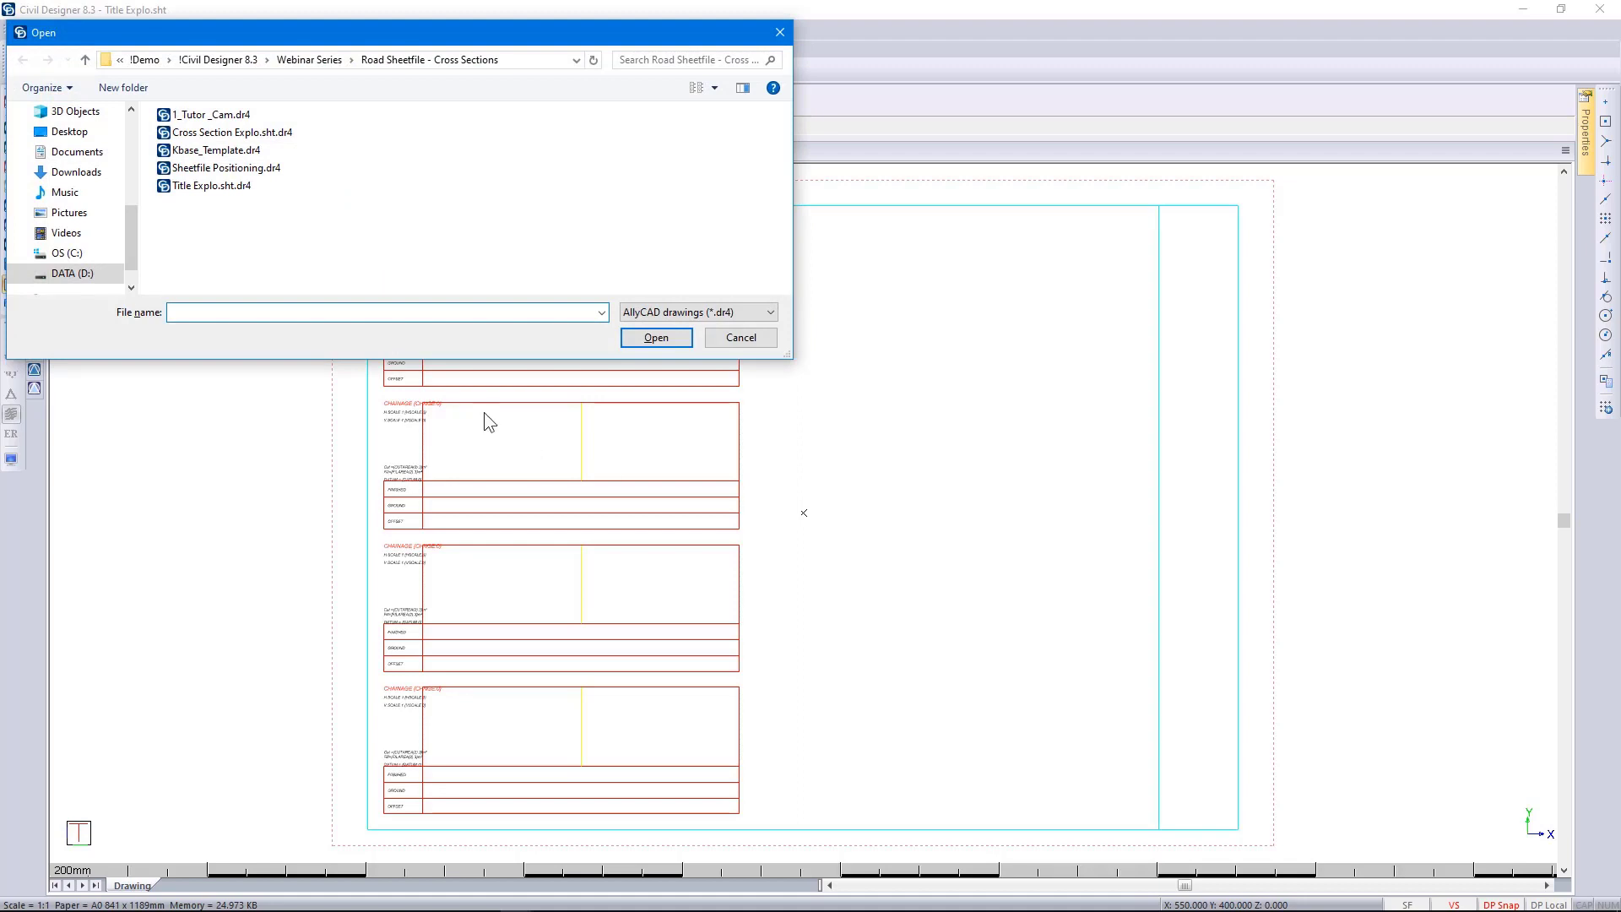
left_click(211, 151)
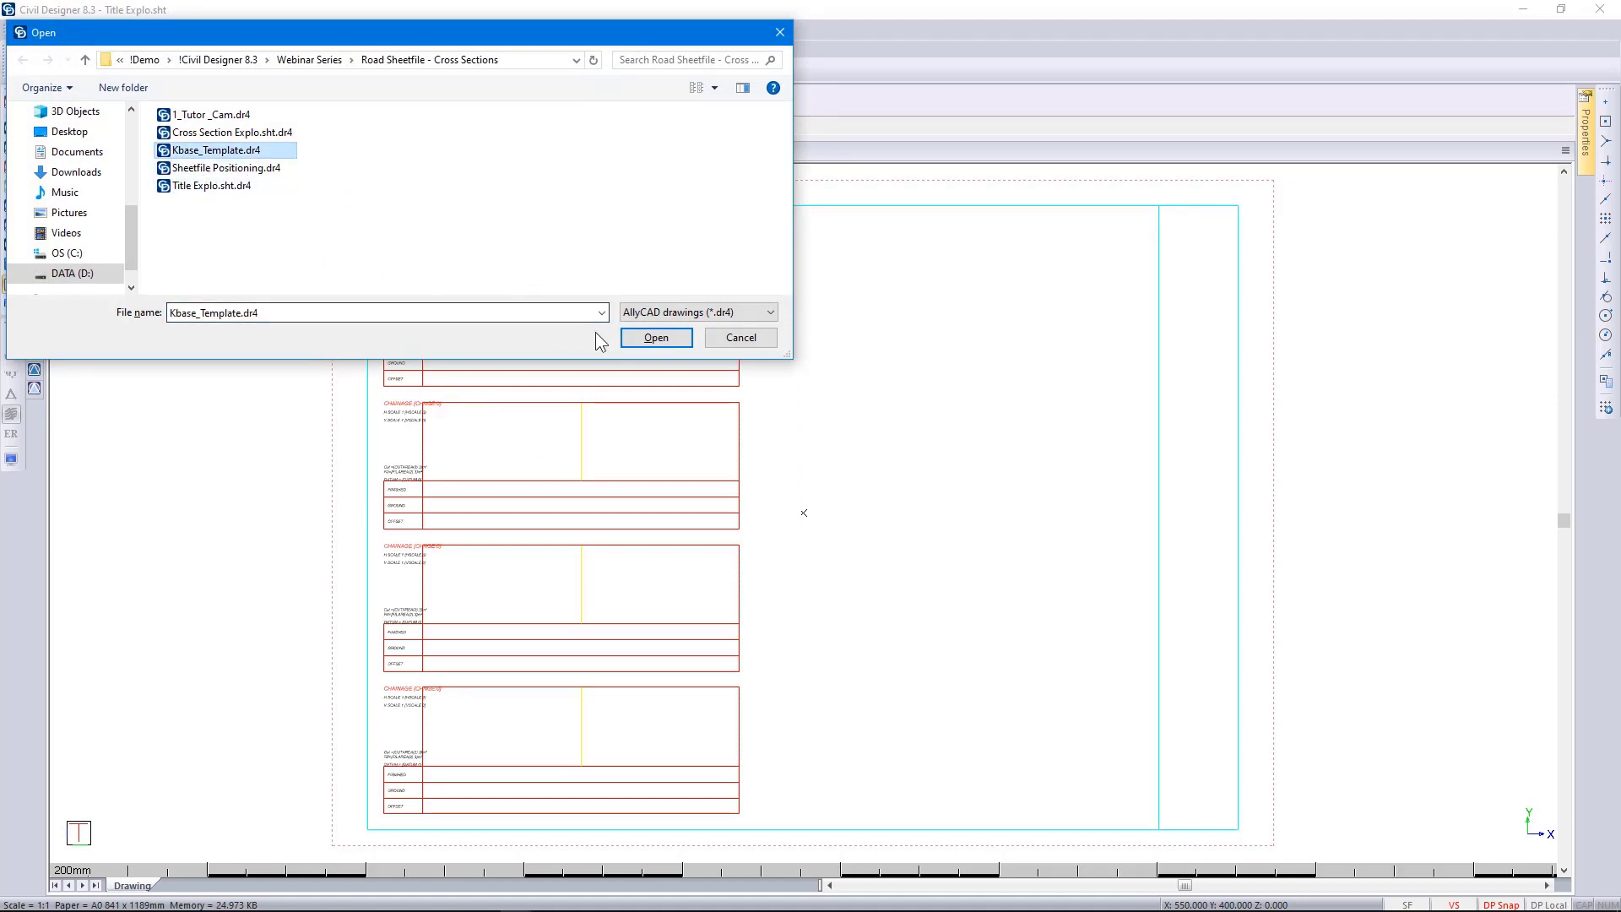
left_click(650, 337)
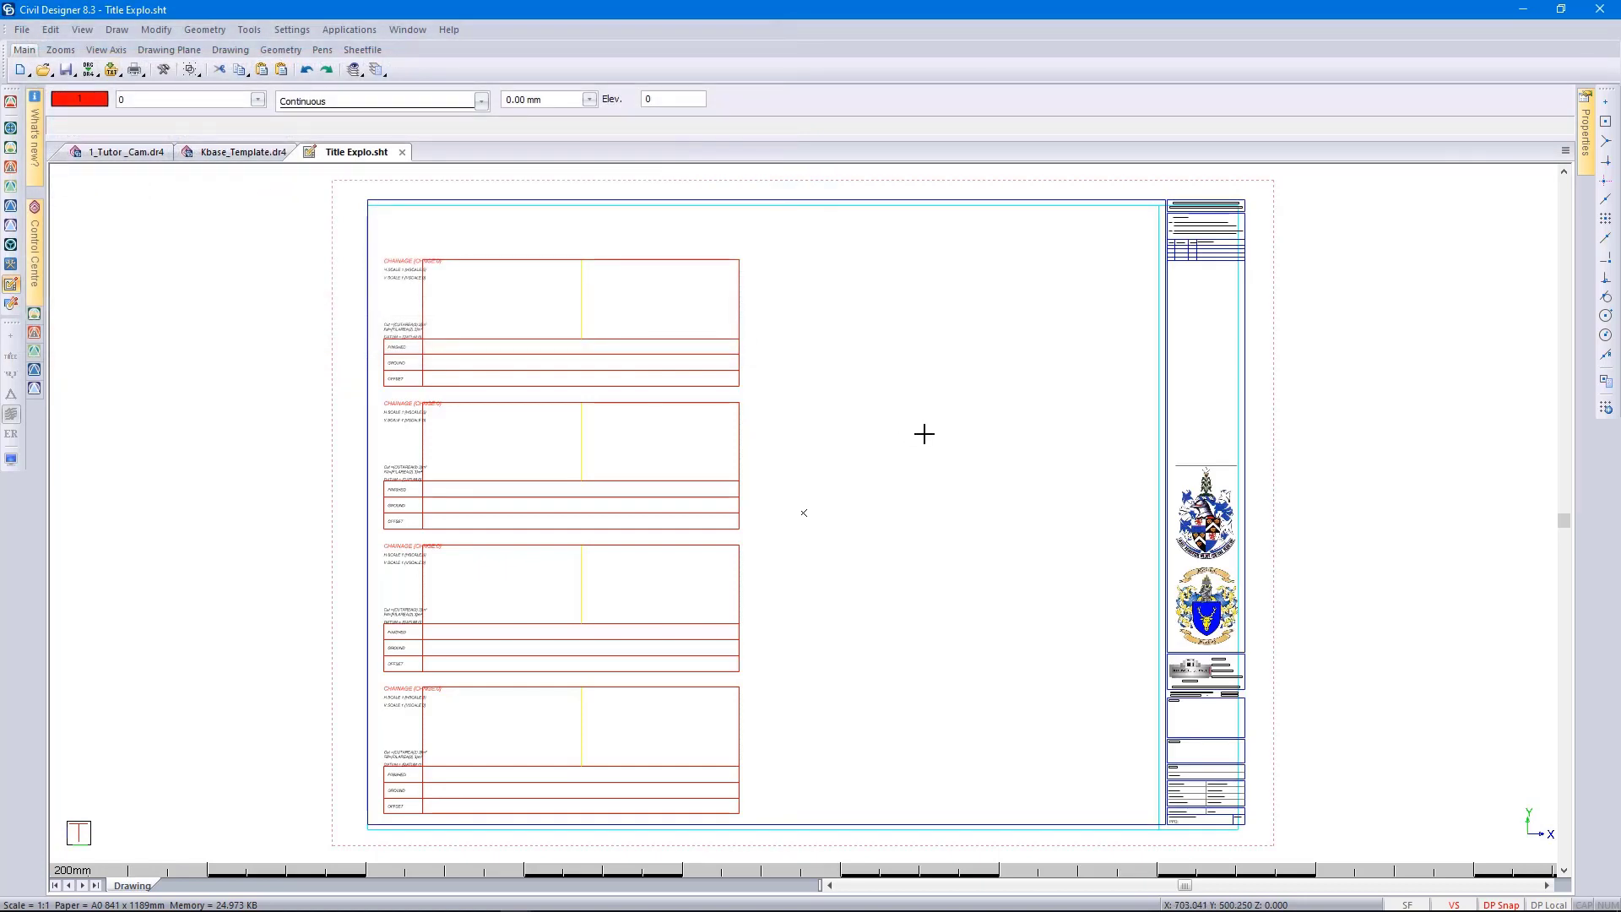
- Stretch the outer region boundary outward past the loaded title block's right edge and up beyond the top border
left_click(1237, 425)
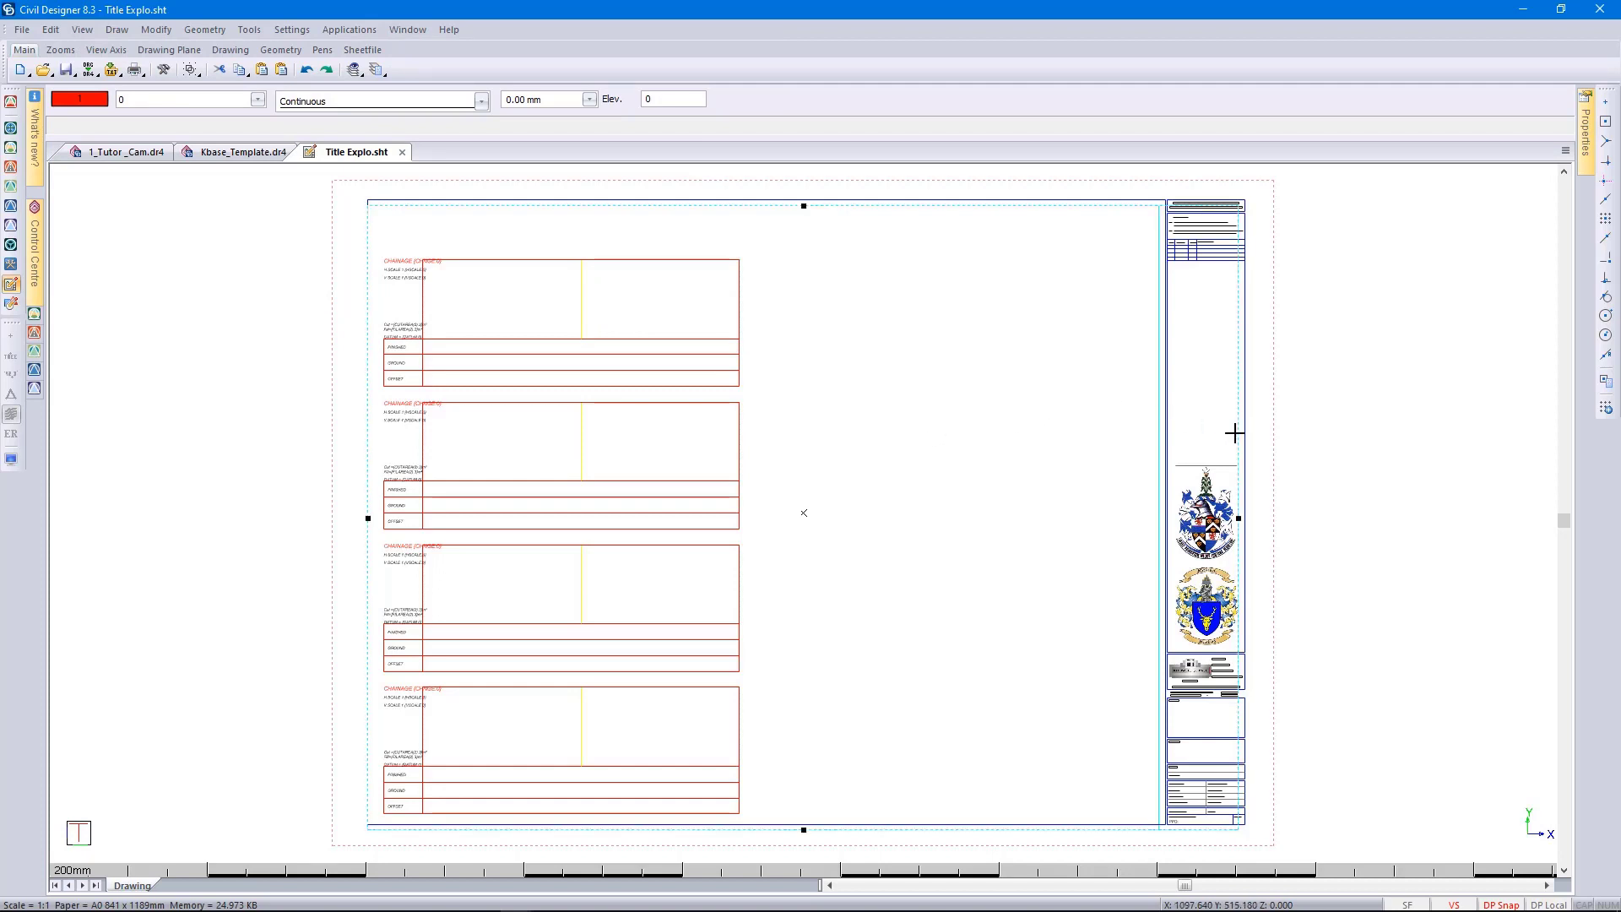
left_click(1239, 517)
left_click(1253, 516)
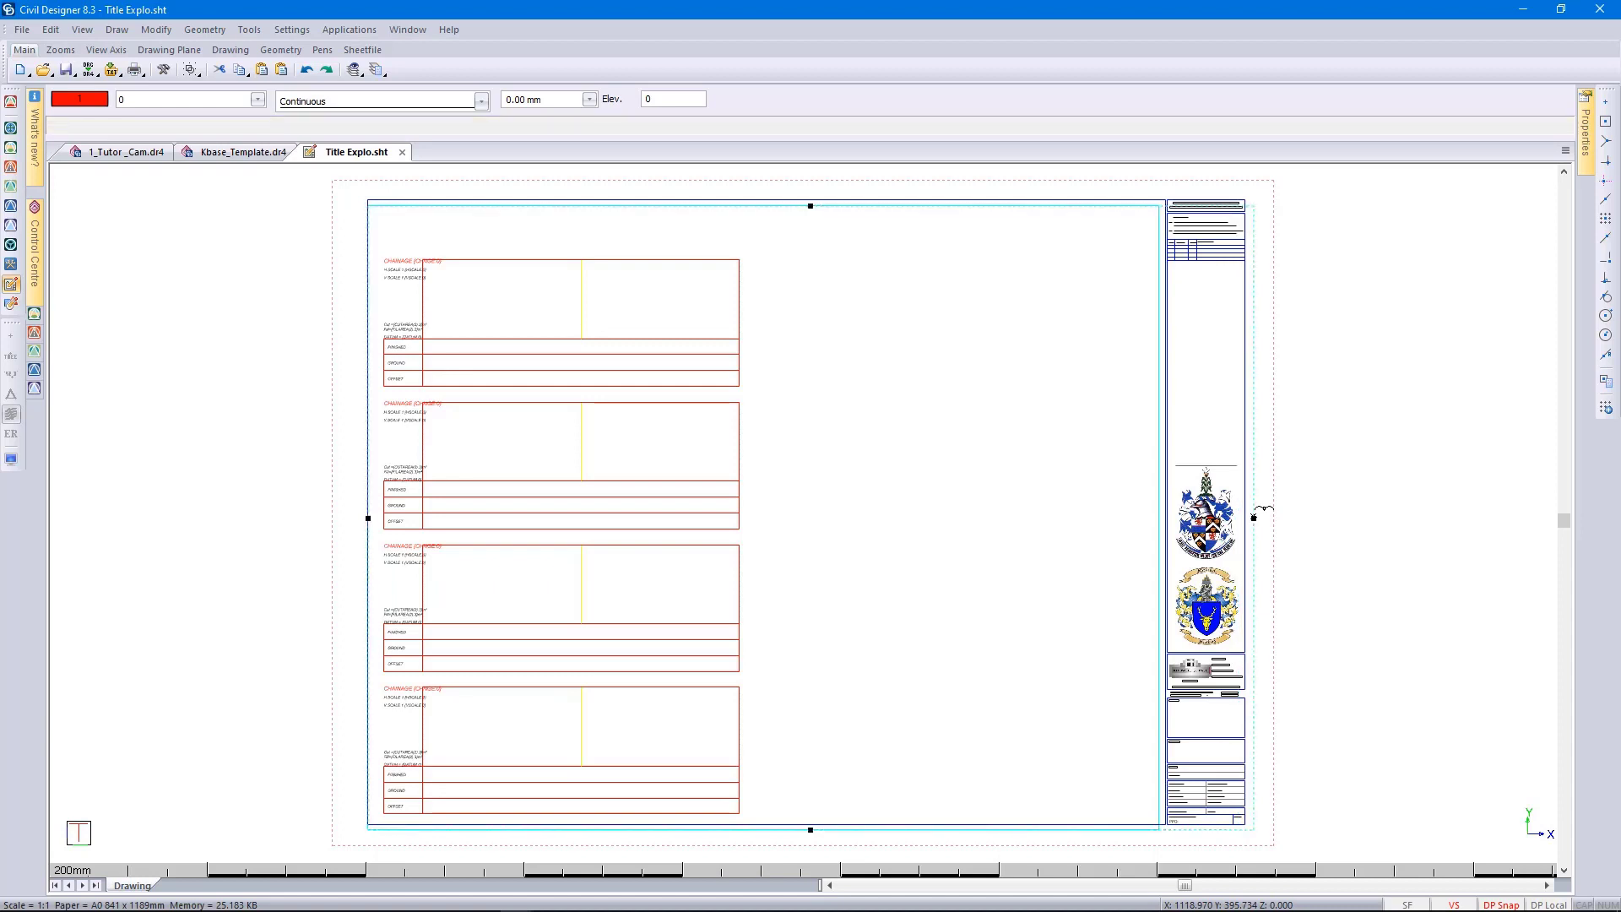
left_click(812, 205)
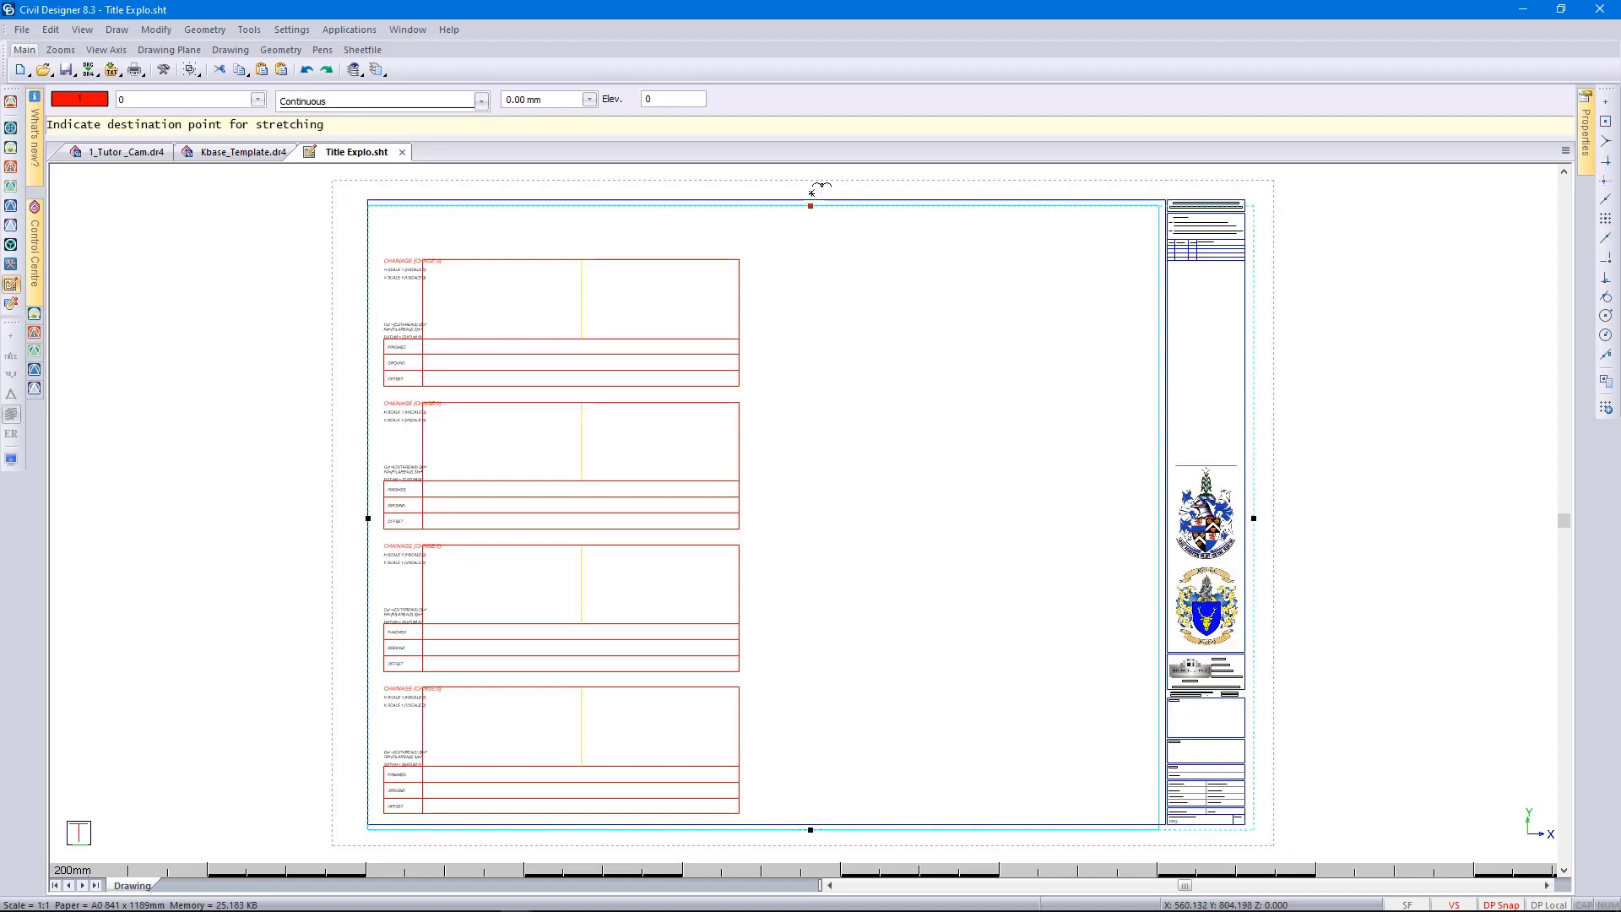
left_click(810, 194)
key("Escape")
- Stretch the inner cross-section region's bottom edge up to just inside the template's lower border line
left_click(816, 207)
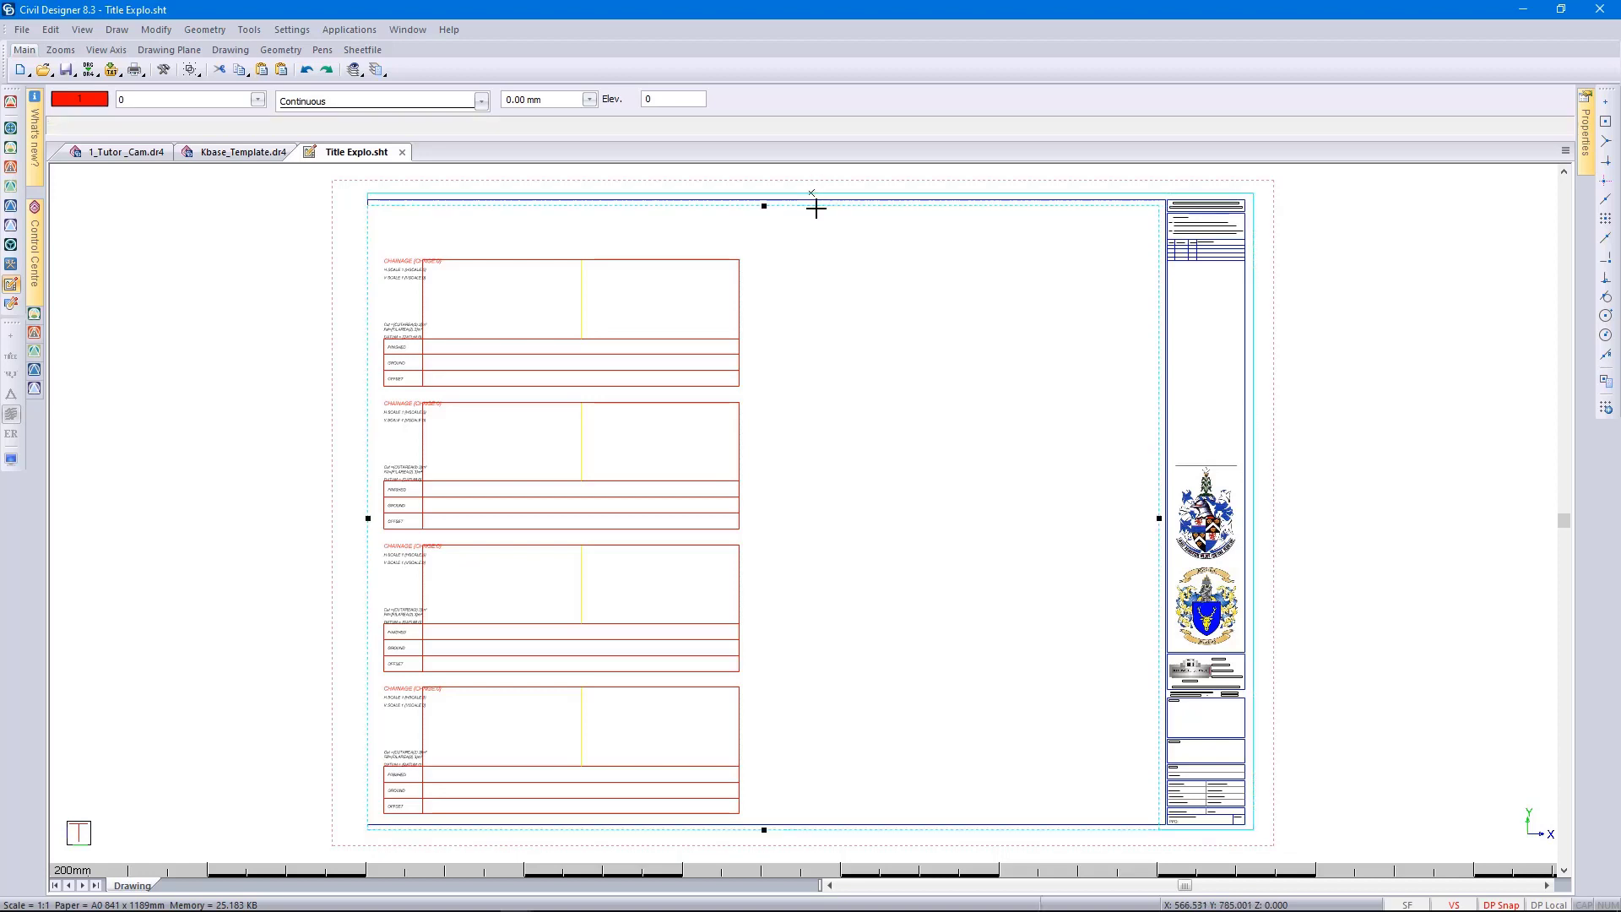
left_click(765, 830)
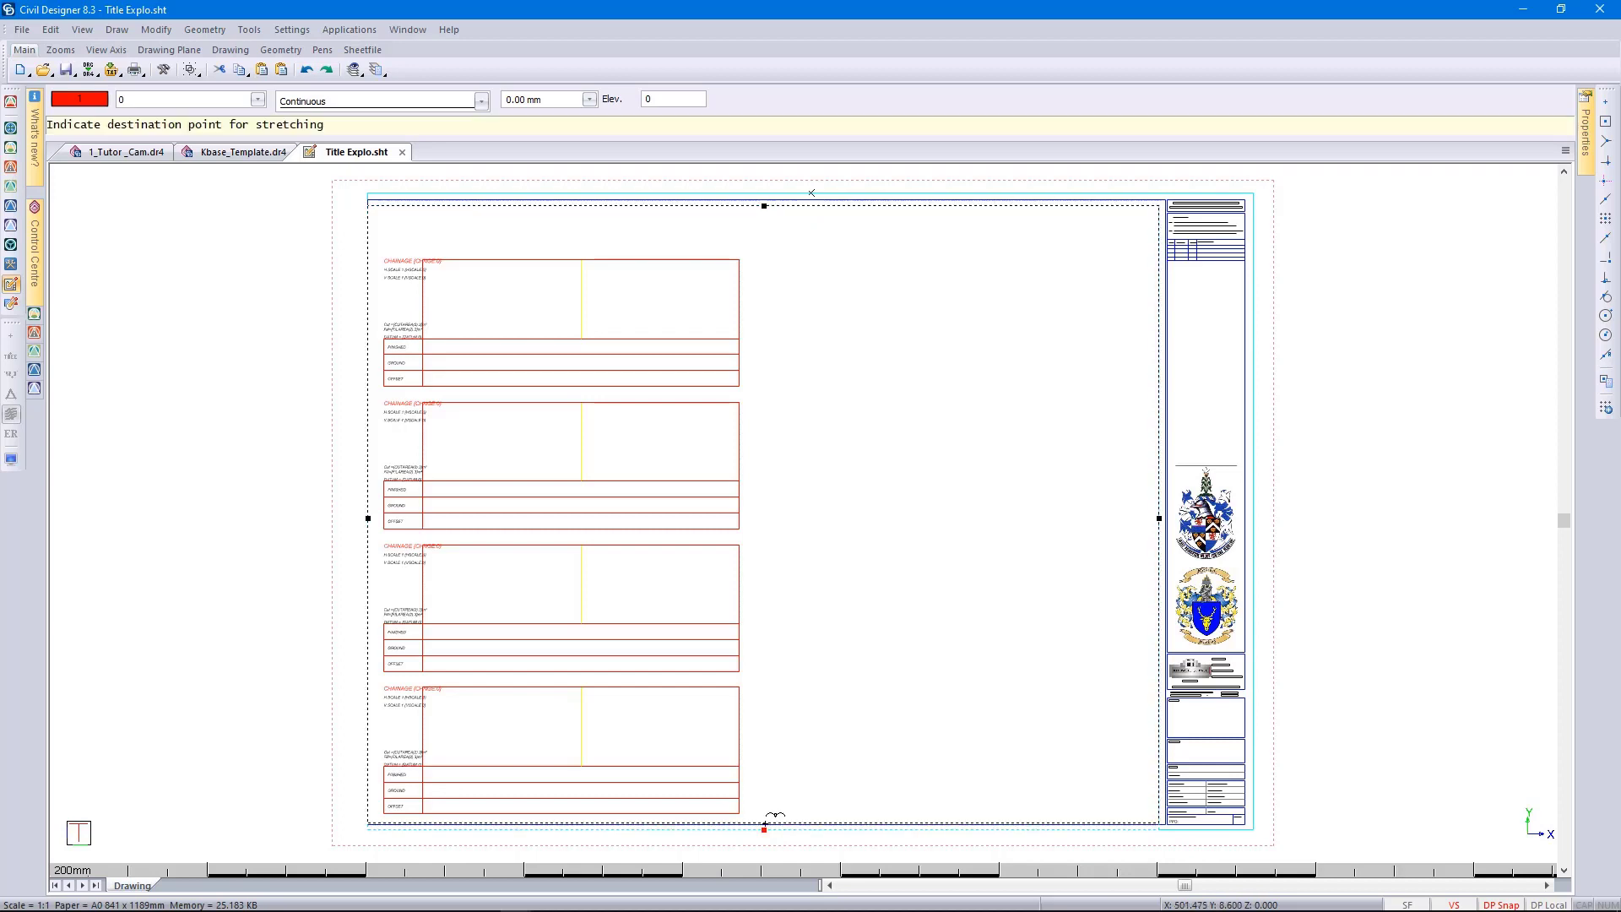
left_click(765, 821)
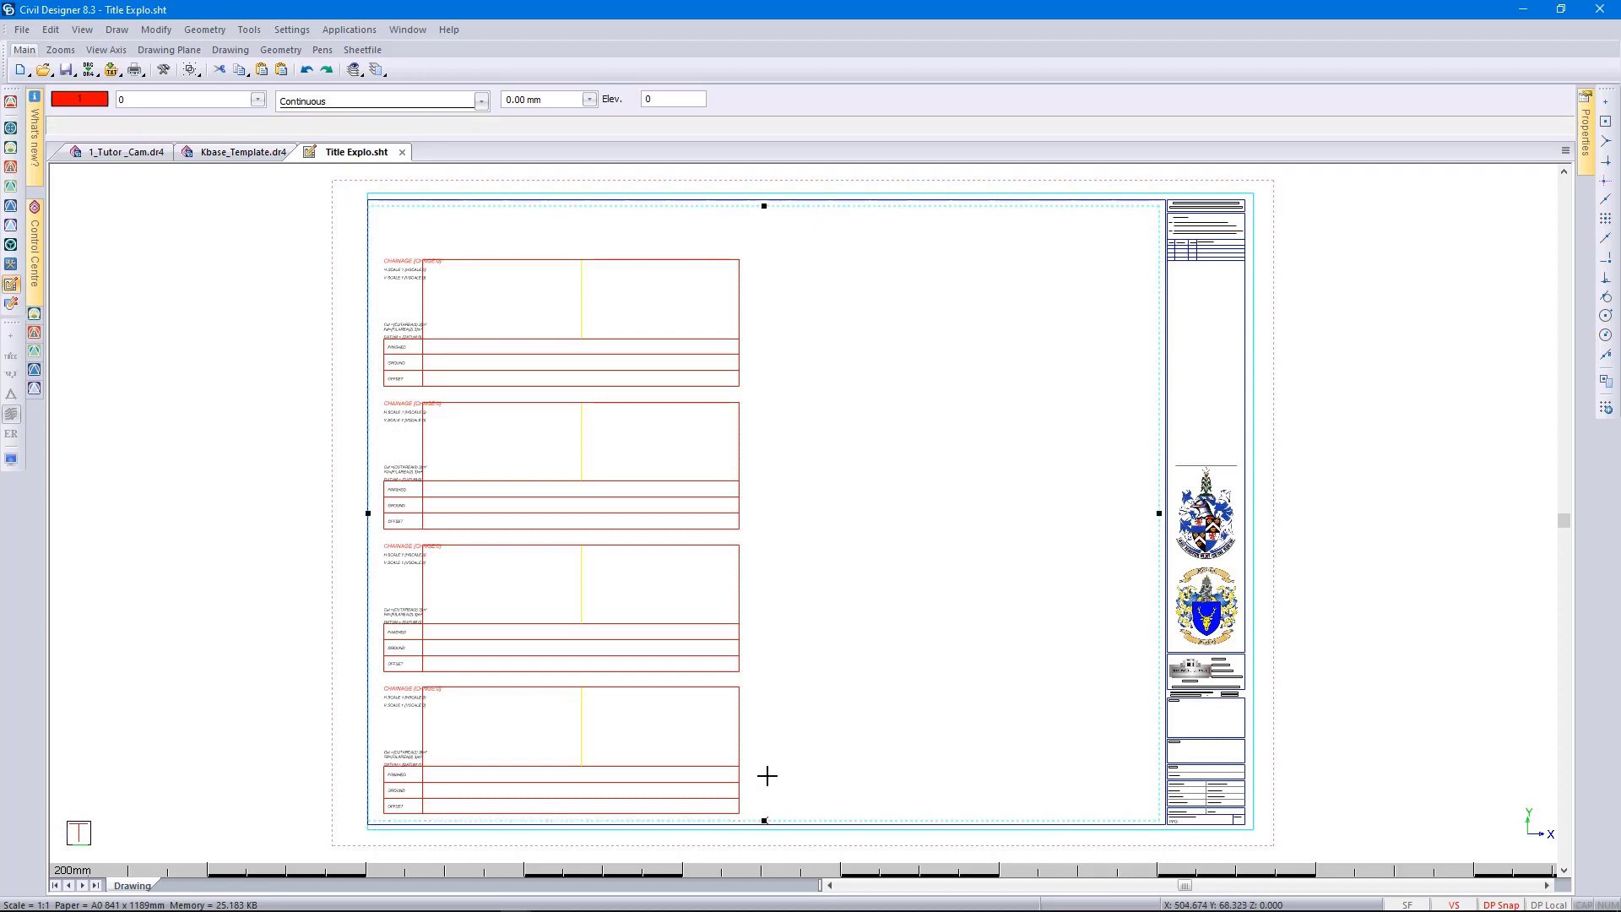
key("Escape")
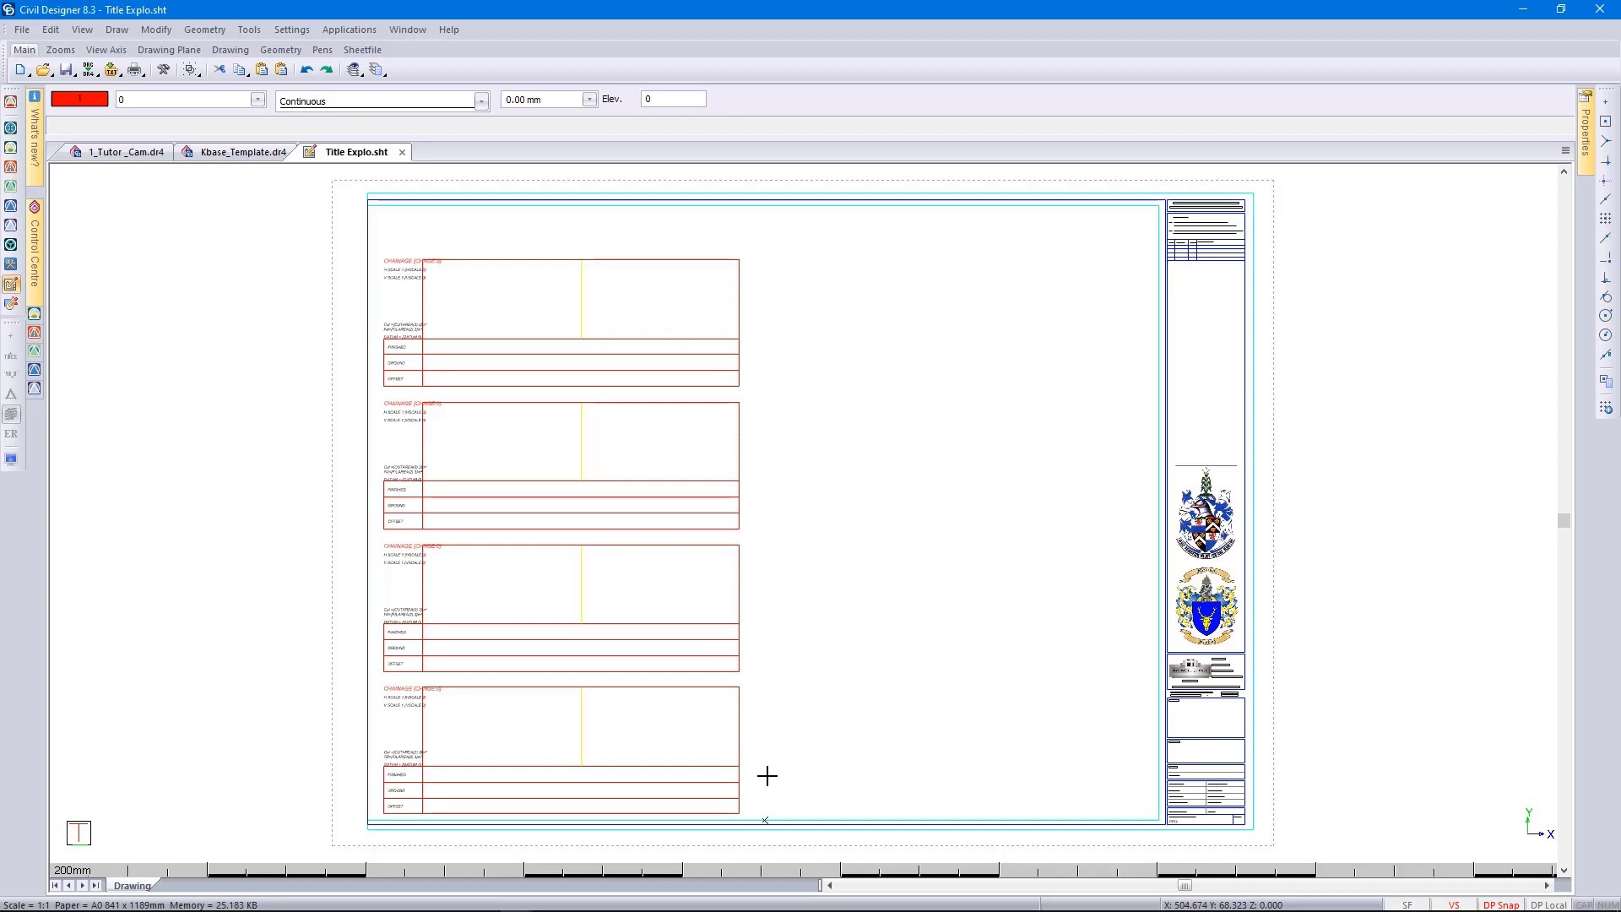
- Load the Cross Section Explo.sht sheet file, discarding the changes to Title Explo.sht
left_click(21, 31)
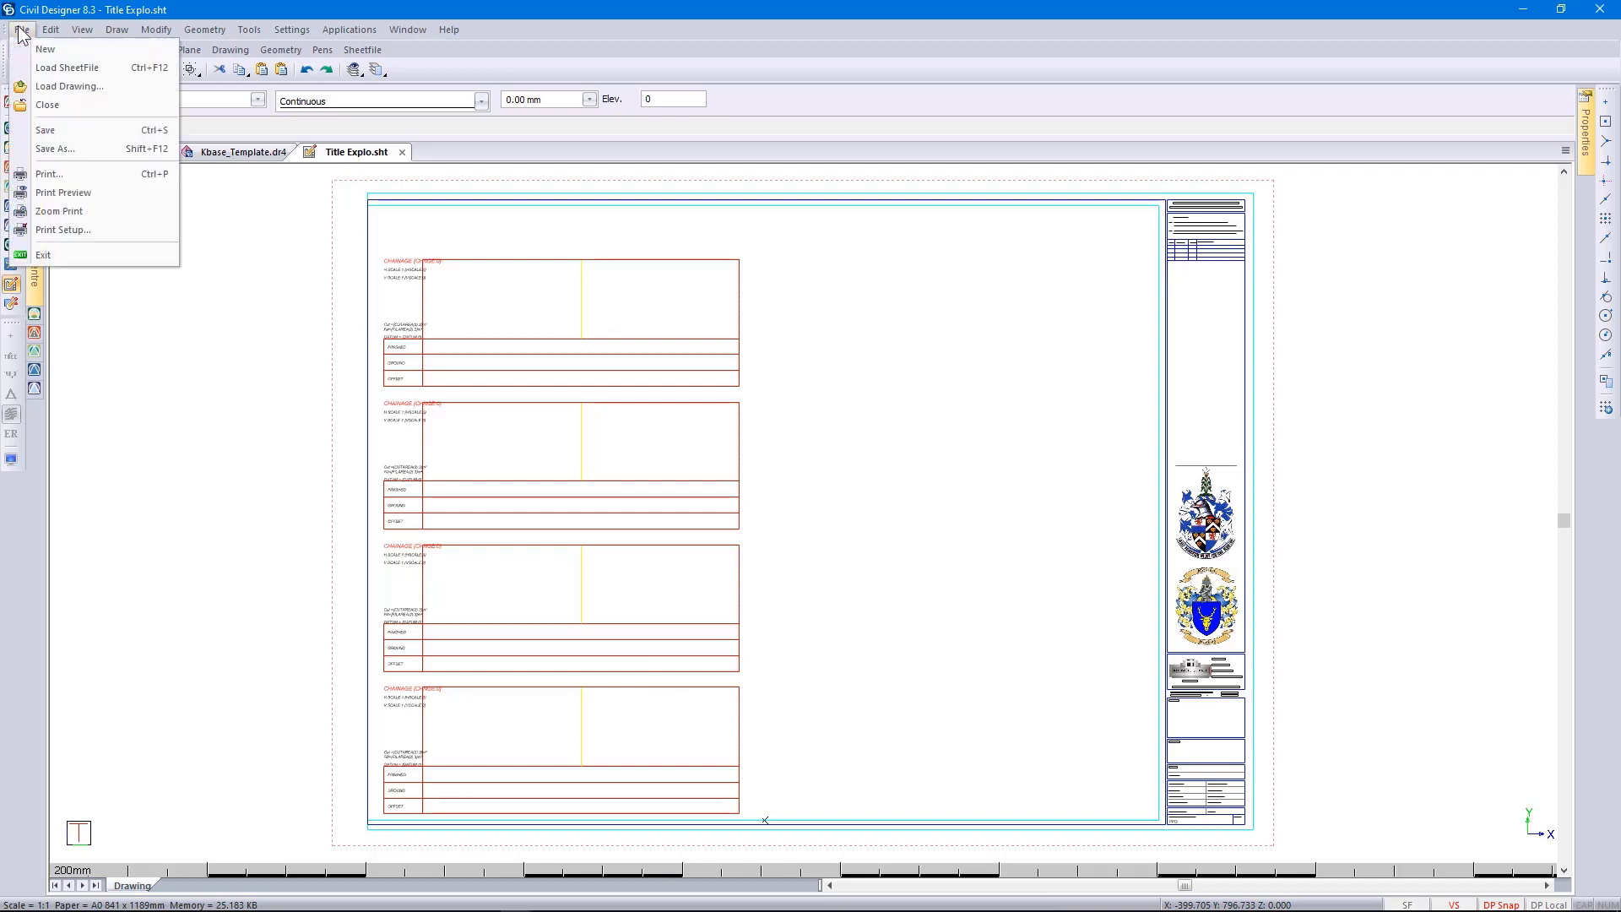
left_click(40, 67)
left_click(812, 499)
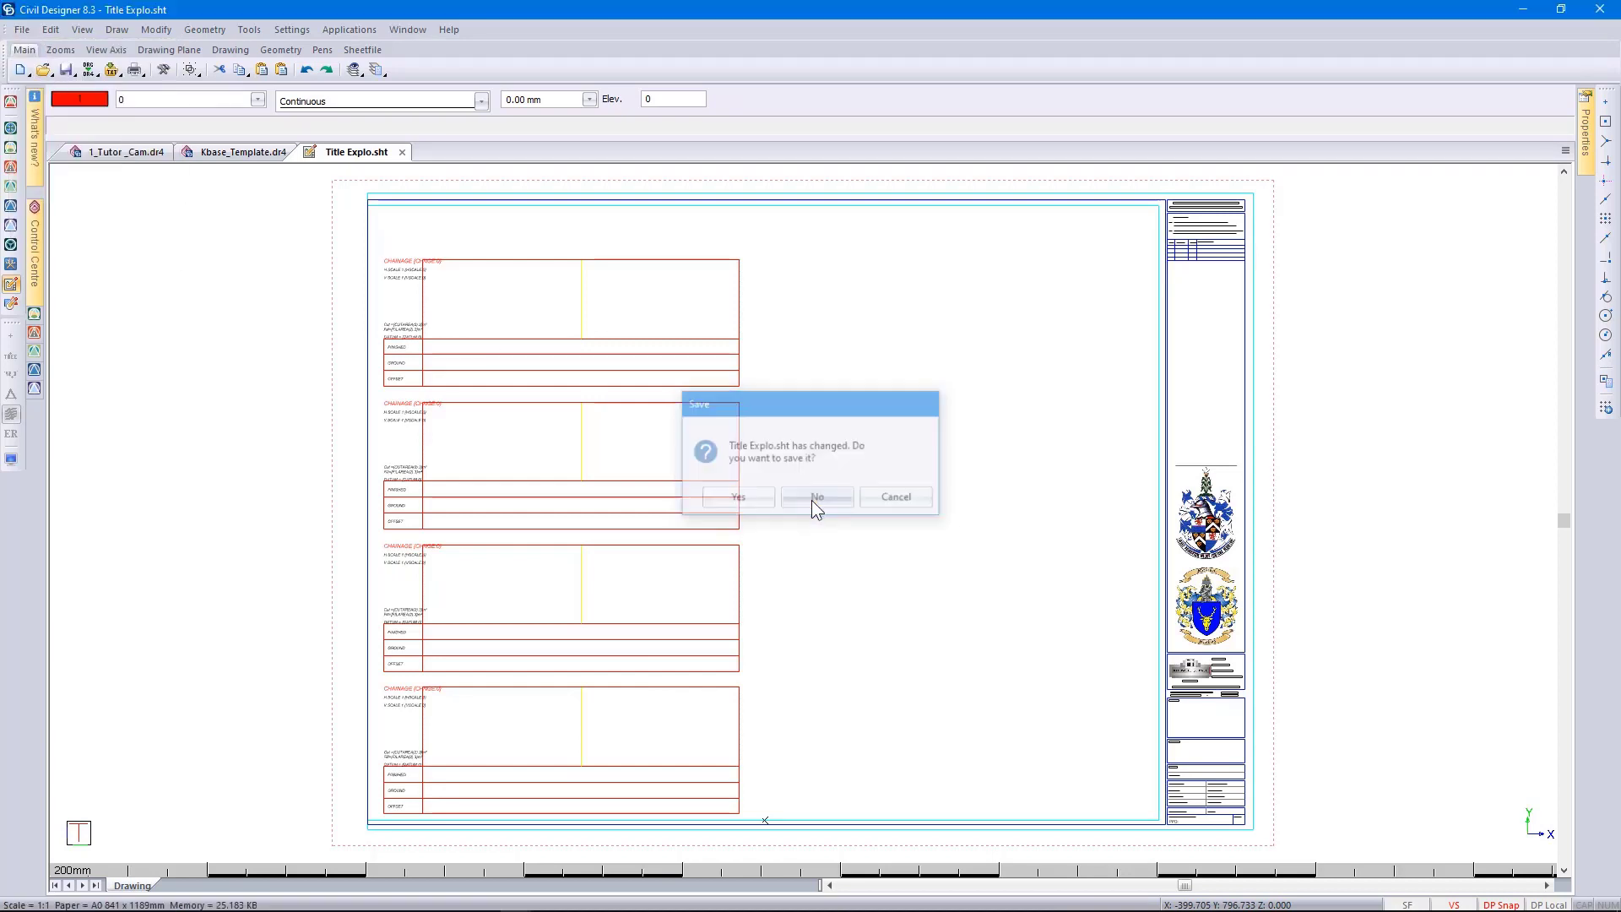
left_click(245, 117)
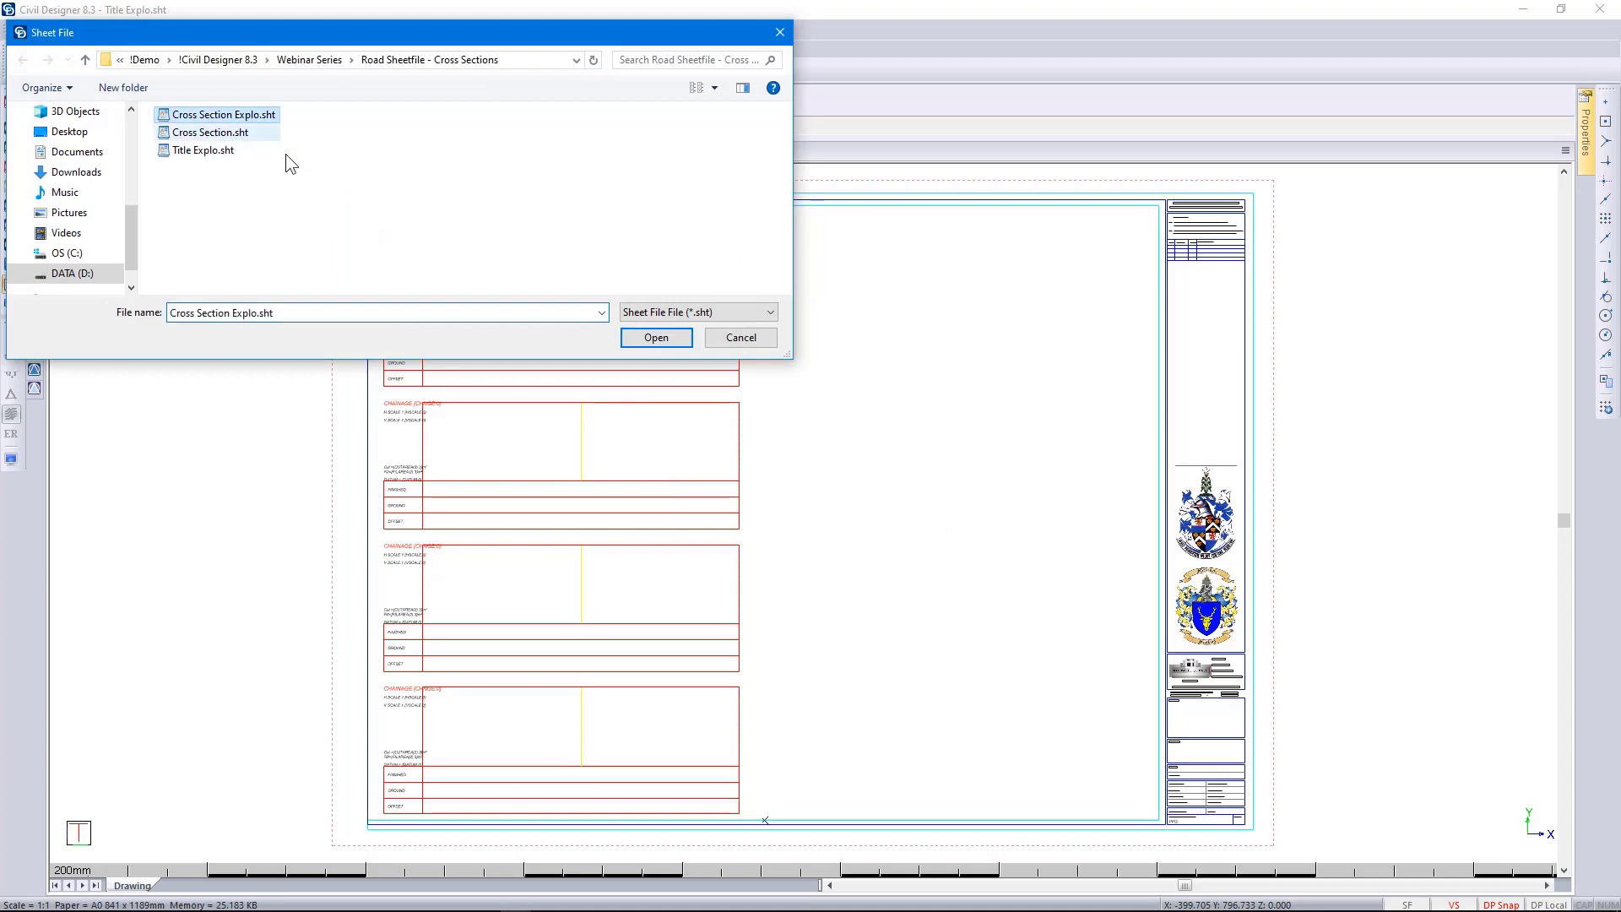
left_click(650, 337)
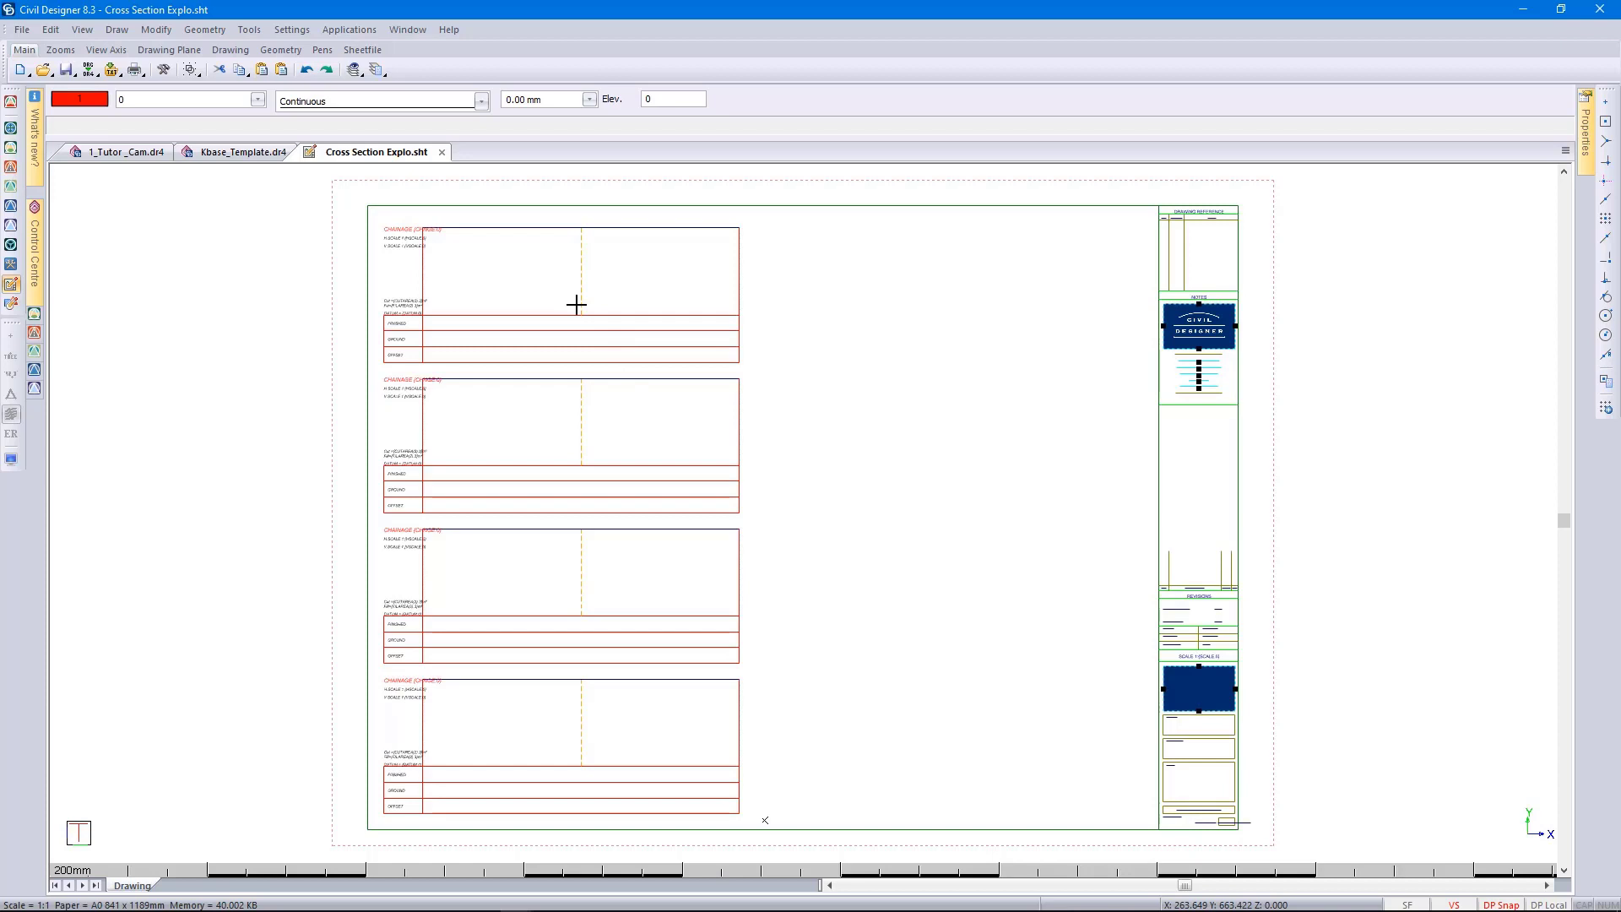
- Place the sheet file window beside the Sheetfile Positioning reference image, showing the left side of the upper cross sections
scroll(577, 304, "up", 2)
middle_click_drag(803, 510, 499, 406)
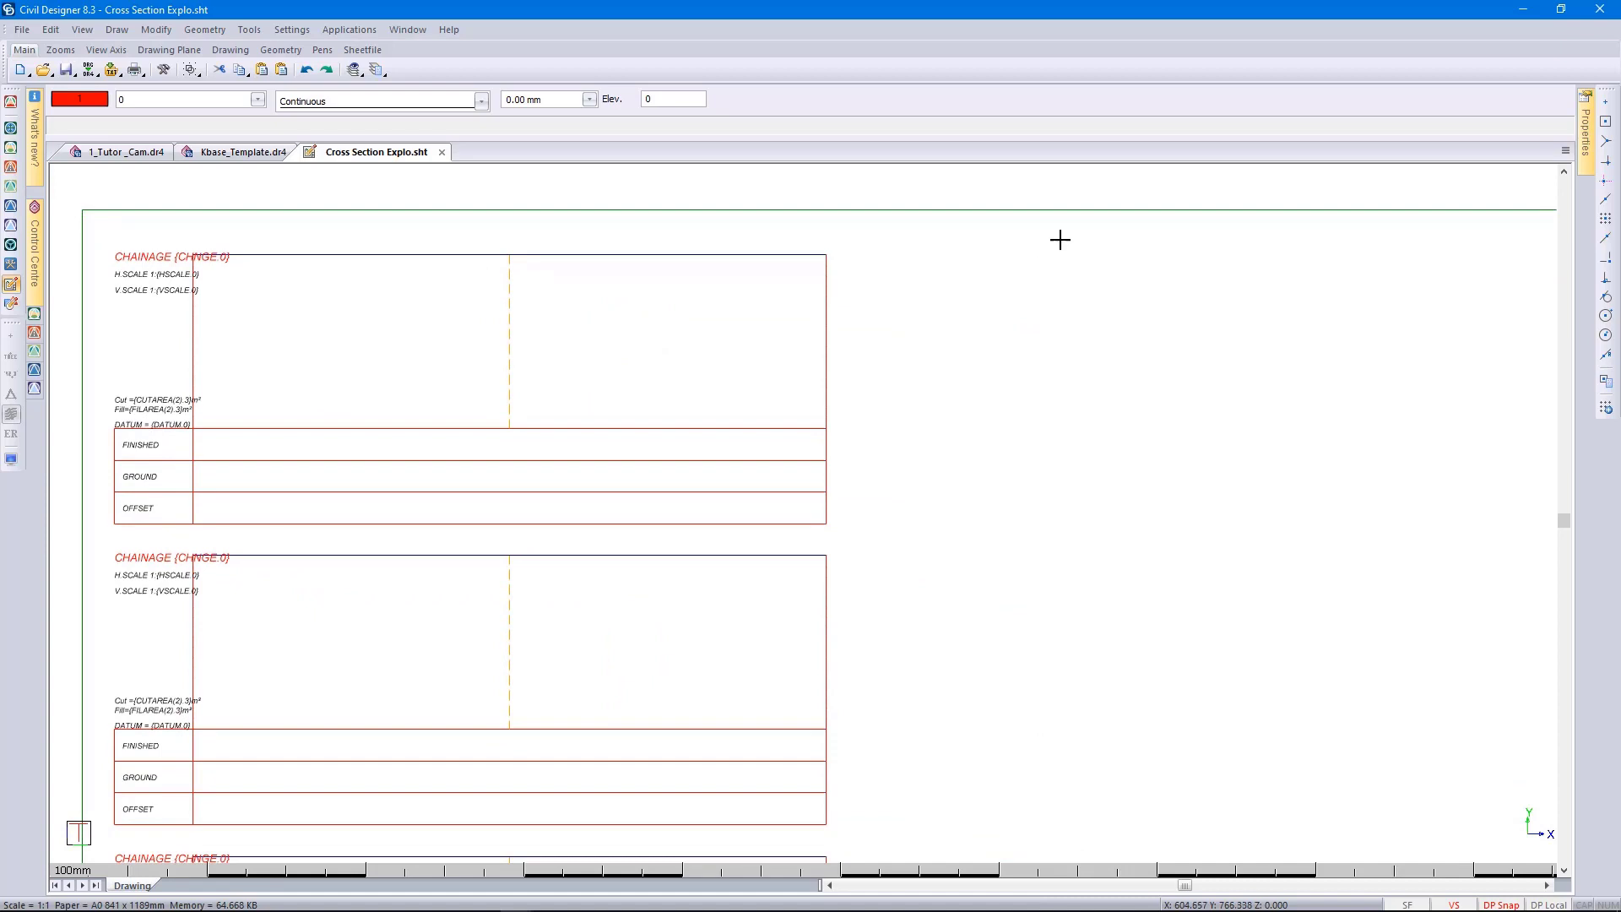
left_click(1559, 8)
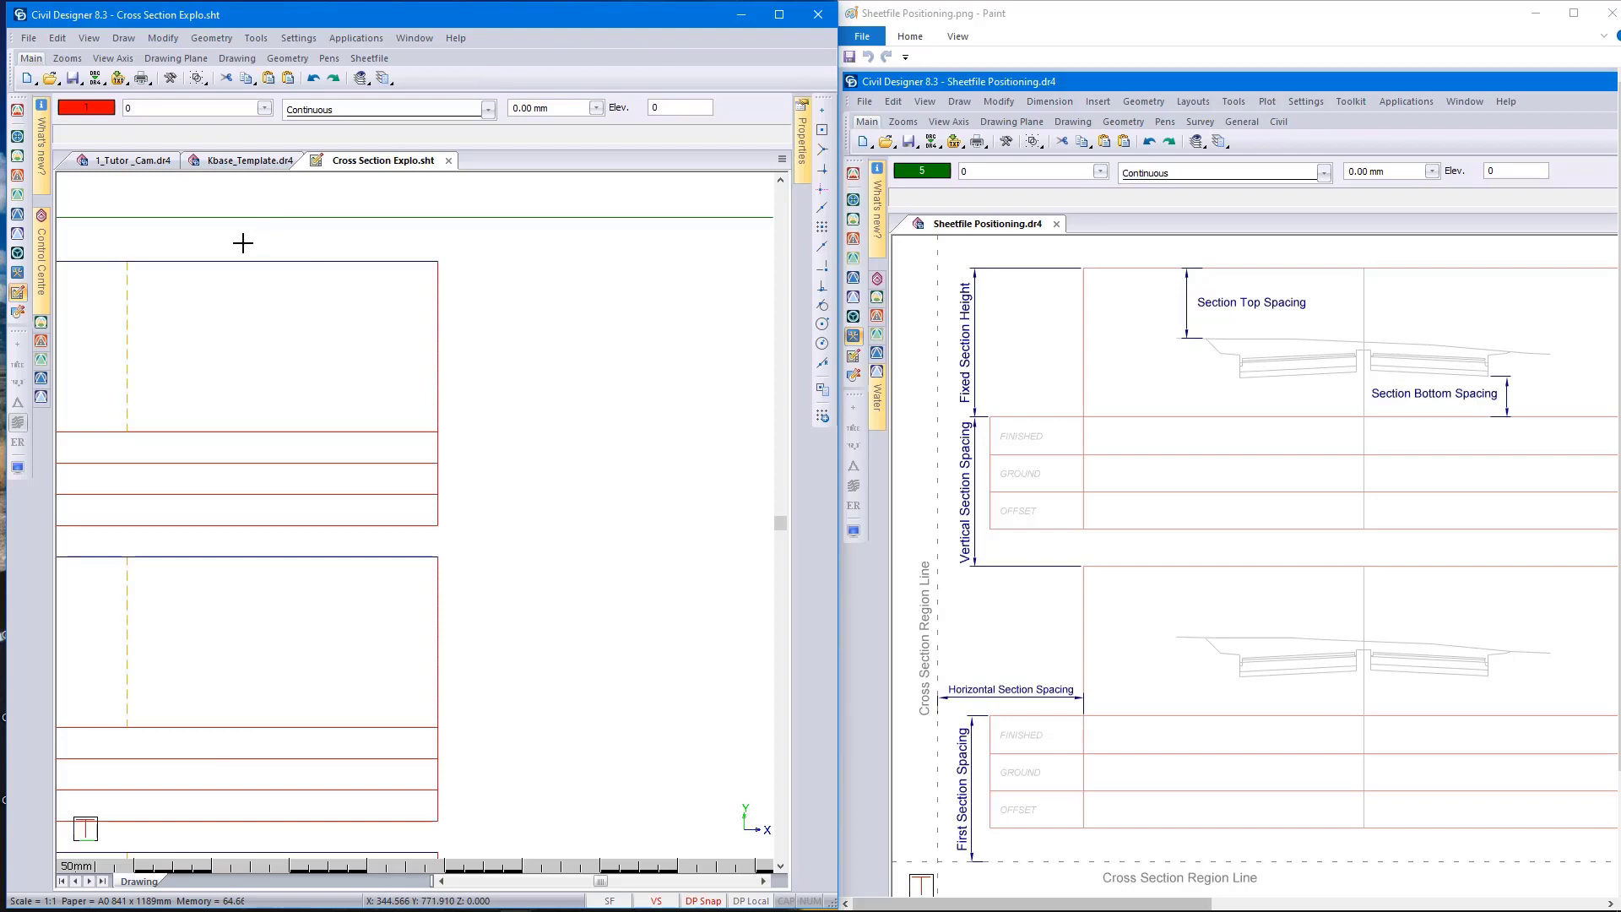
left_click(441, 880)
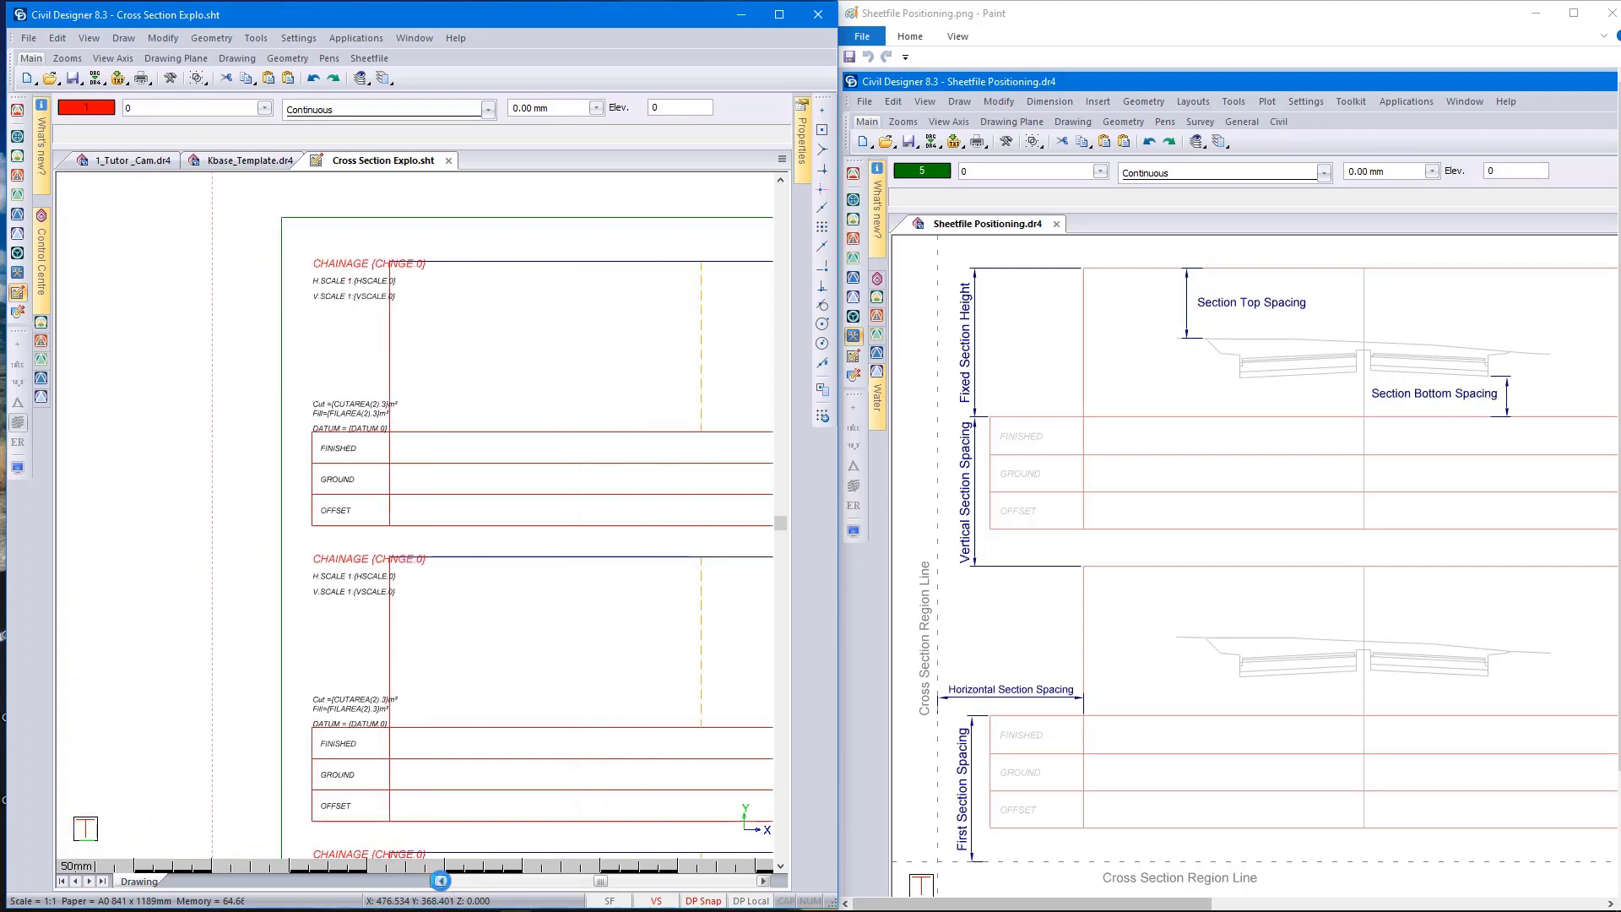
- Check the cross-section region values in the Sheetfile Settings, keeping the positioning reference visible alongside
left_click(297, 38)
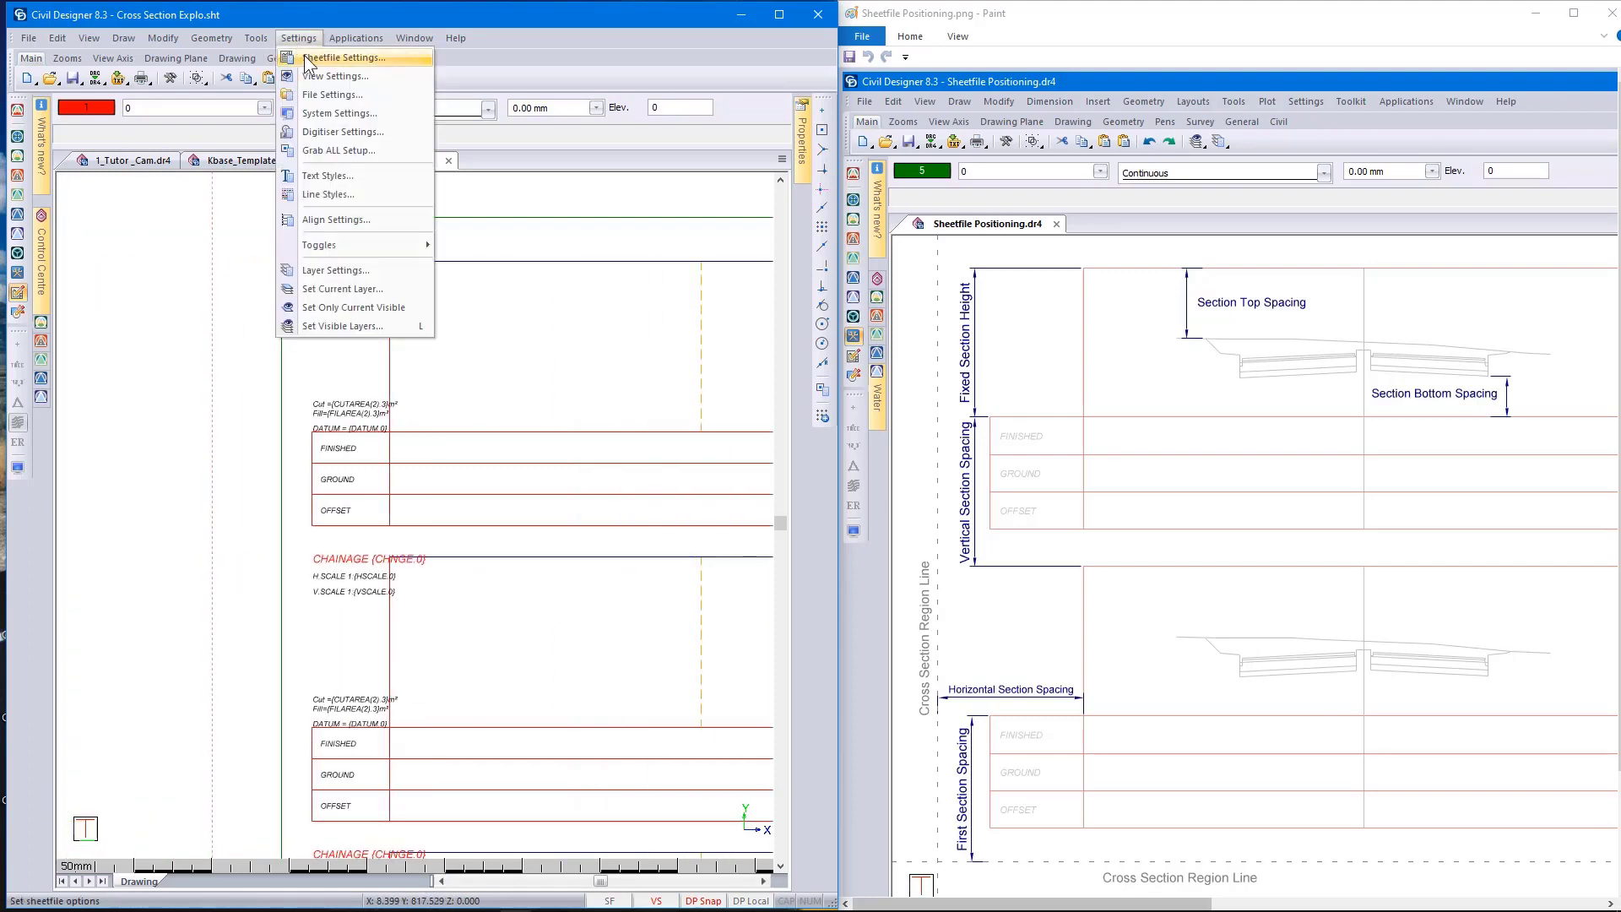
left_click(304, 56)
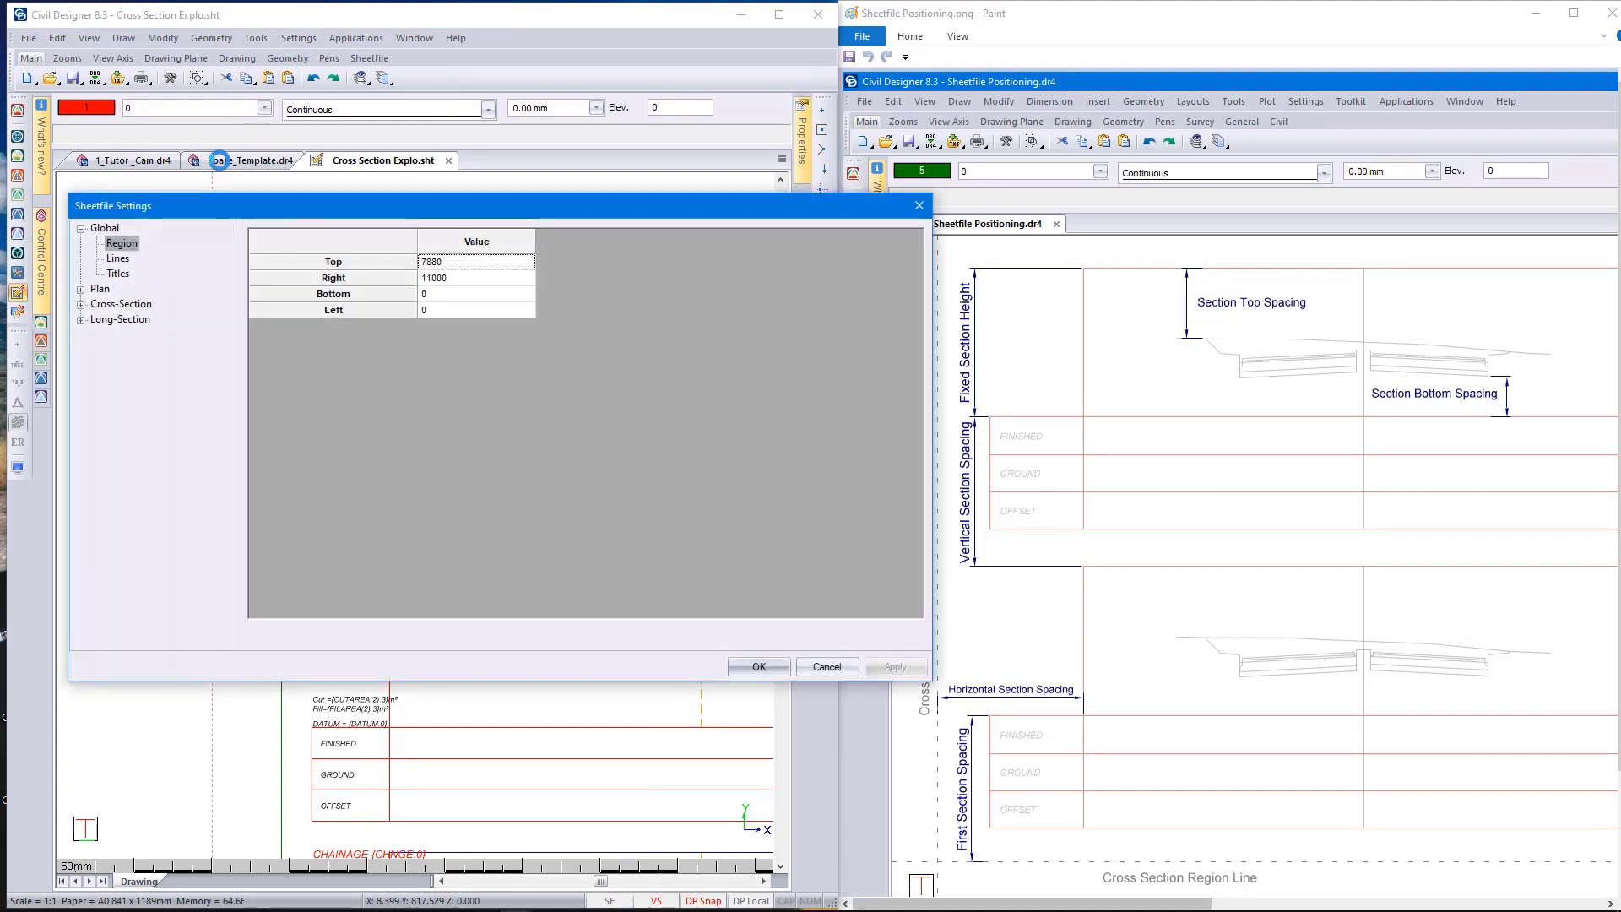
double_click(104, 306)
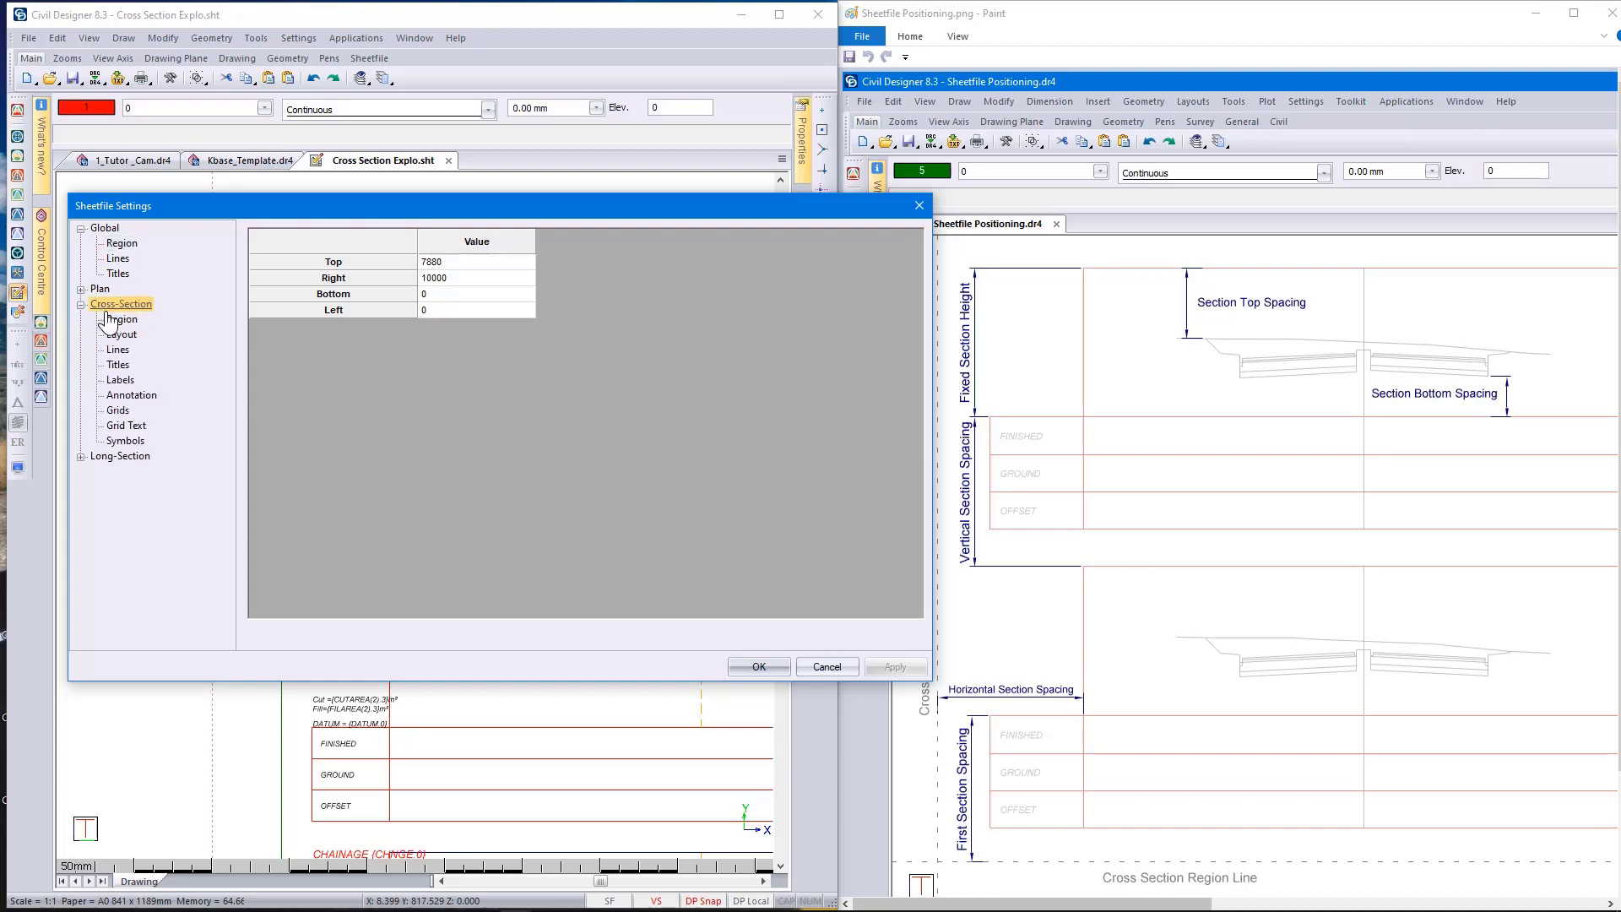
left_click(121, 321)
left_click_drag(550, 211, 504, 231)
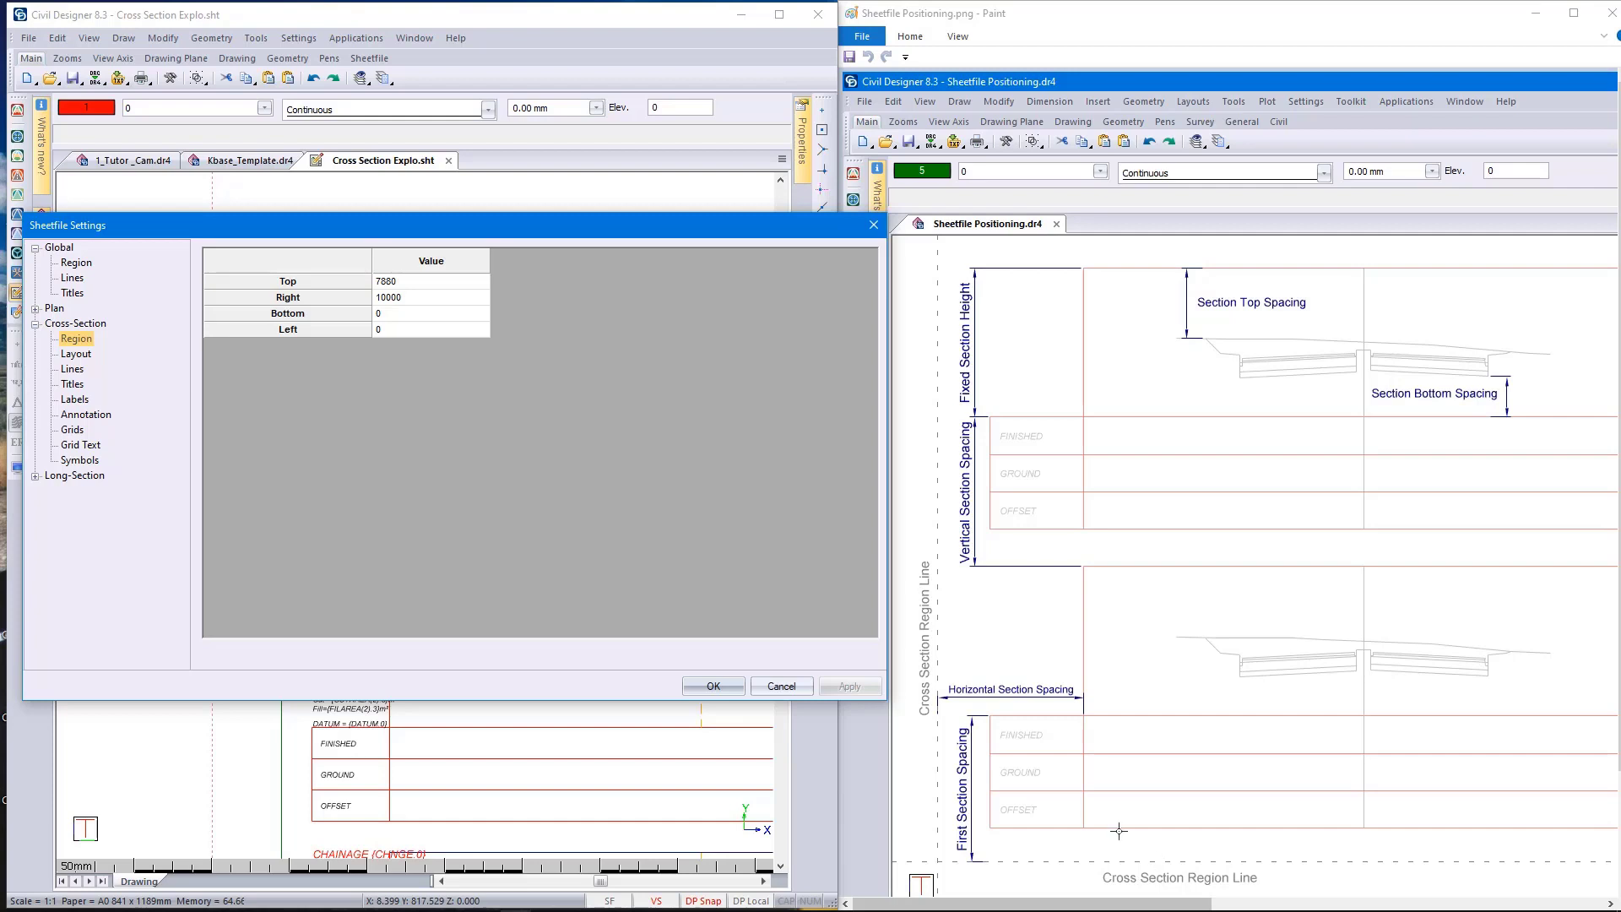
- Compare the cross-section layout's spacing values and Fixed Section Height with the dimensions labelled in the positioning reference
left_click(75, 354)
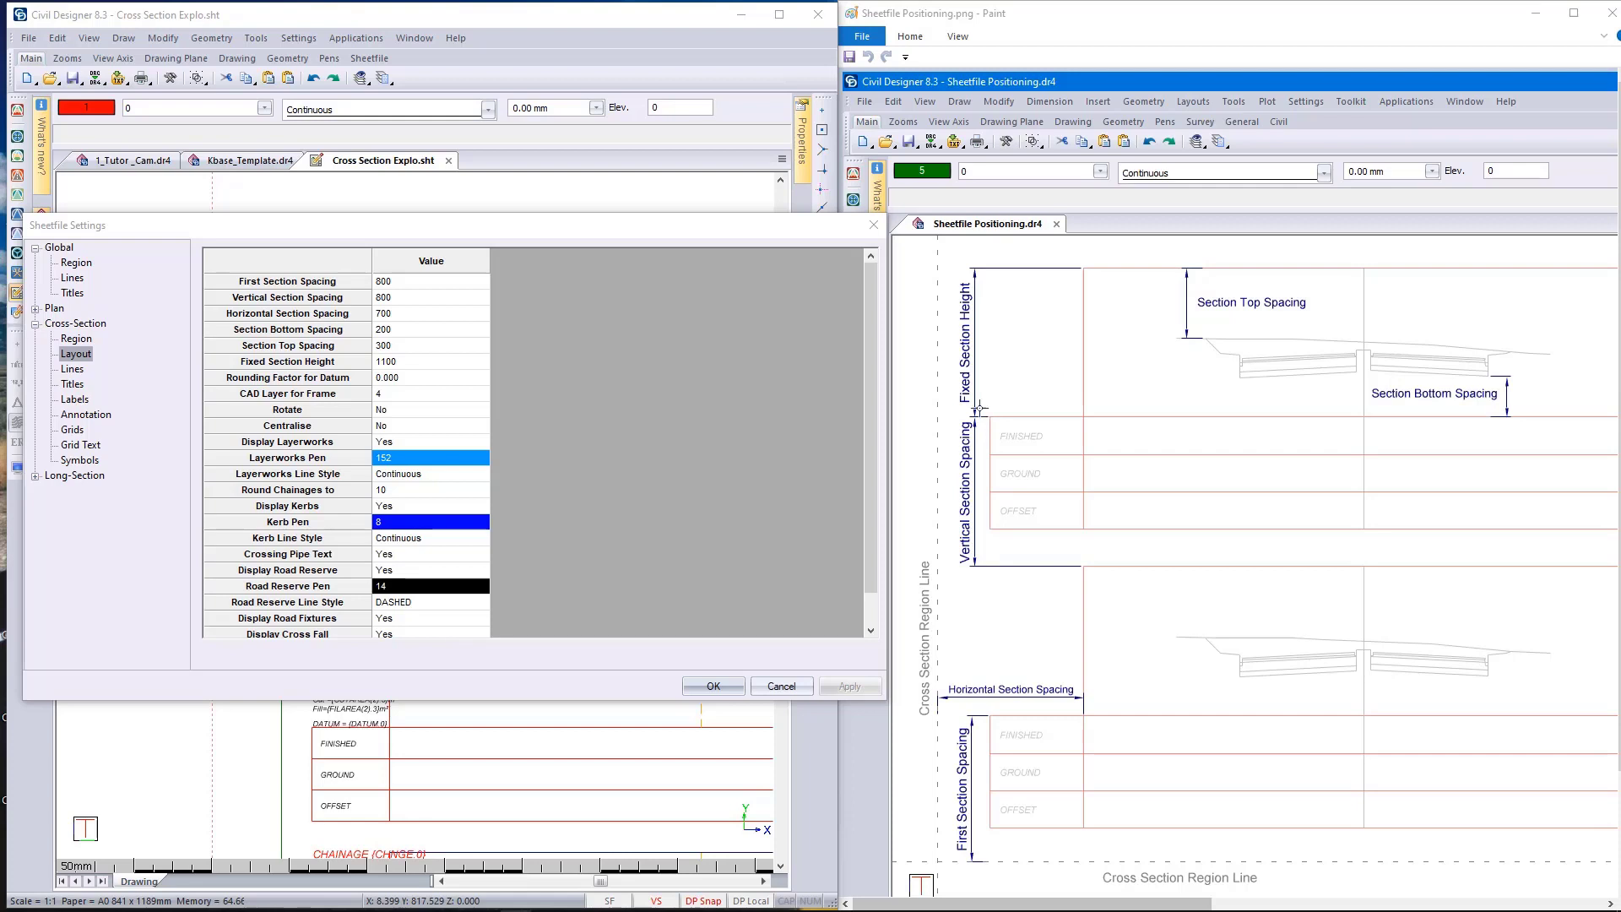
left_click(413, 311)
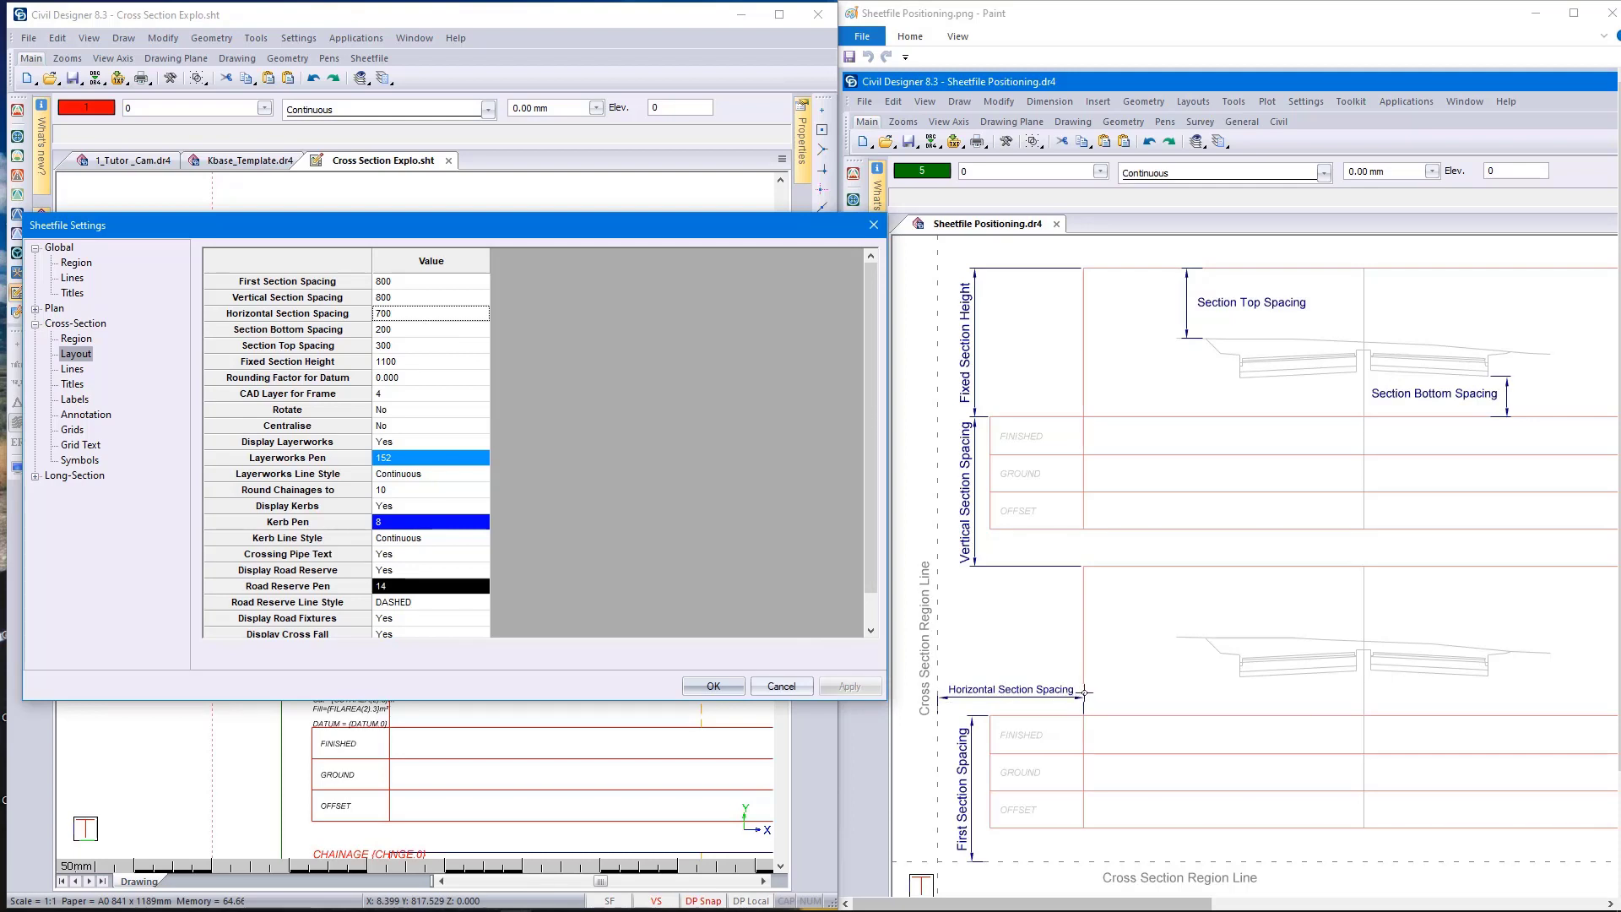
left_click(383, 333)
left_click(384, 347)
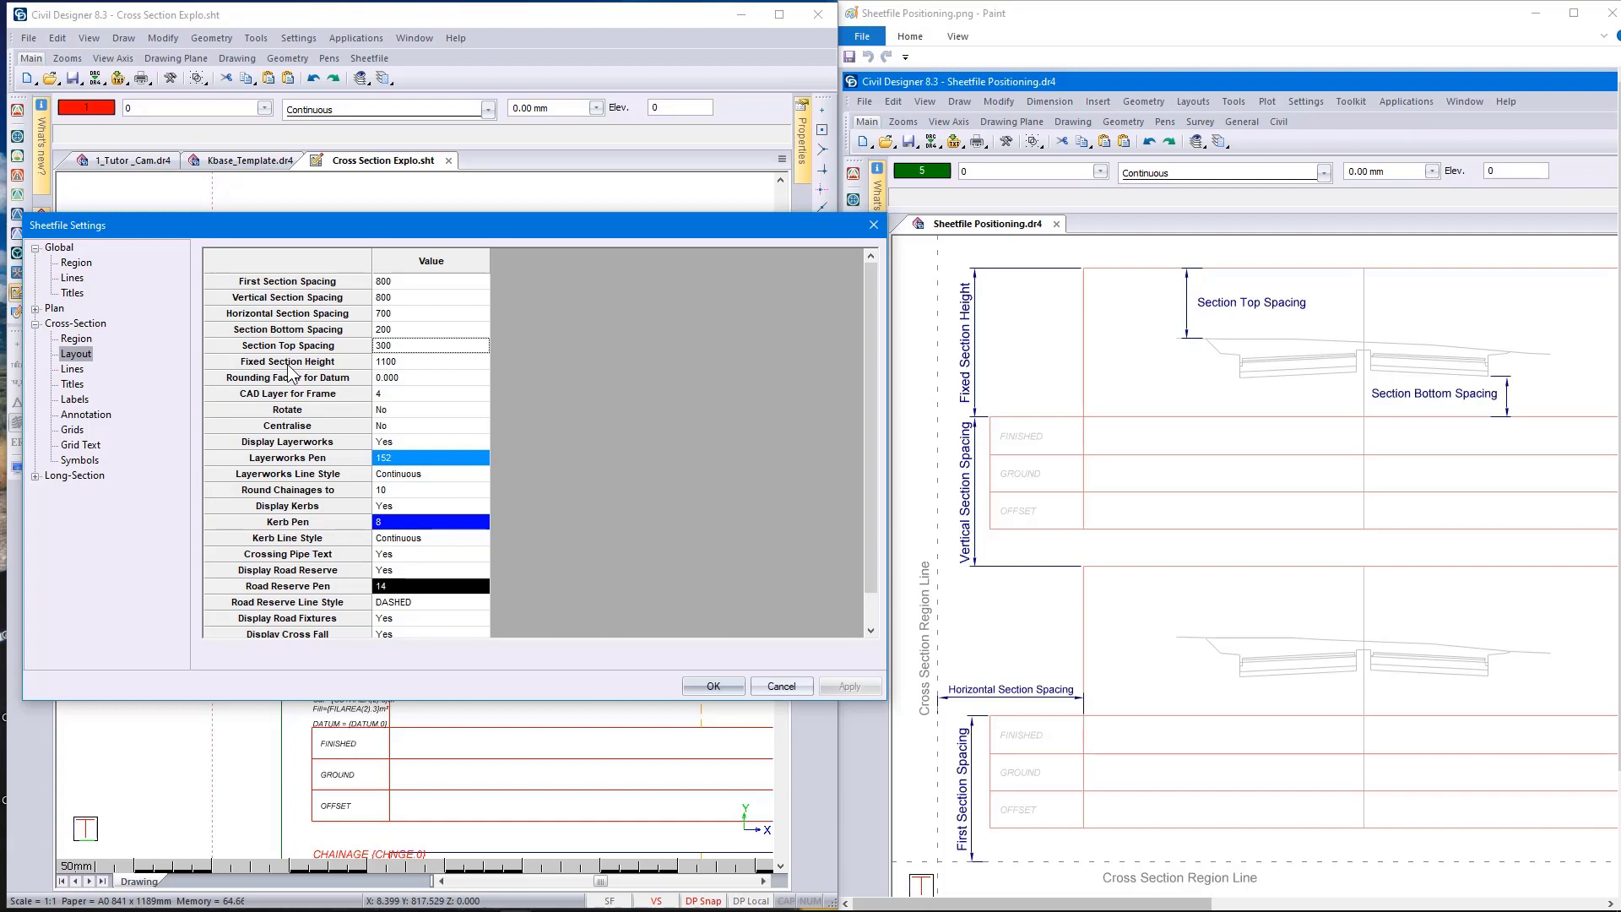
left_click(391, 361)
- Set Crossing Pipe Text to Yes, review the available design items, and accept the Crossing Pipes Setup with {SERVICE} as its text
left_click(424, 553)
left_click(481, 554)
left_click(407, 586)
left_click(479, 553)
left_click(407, 570)
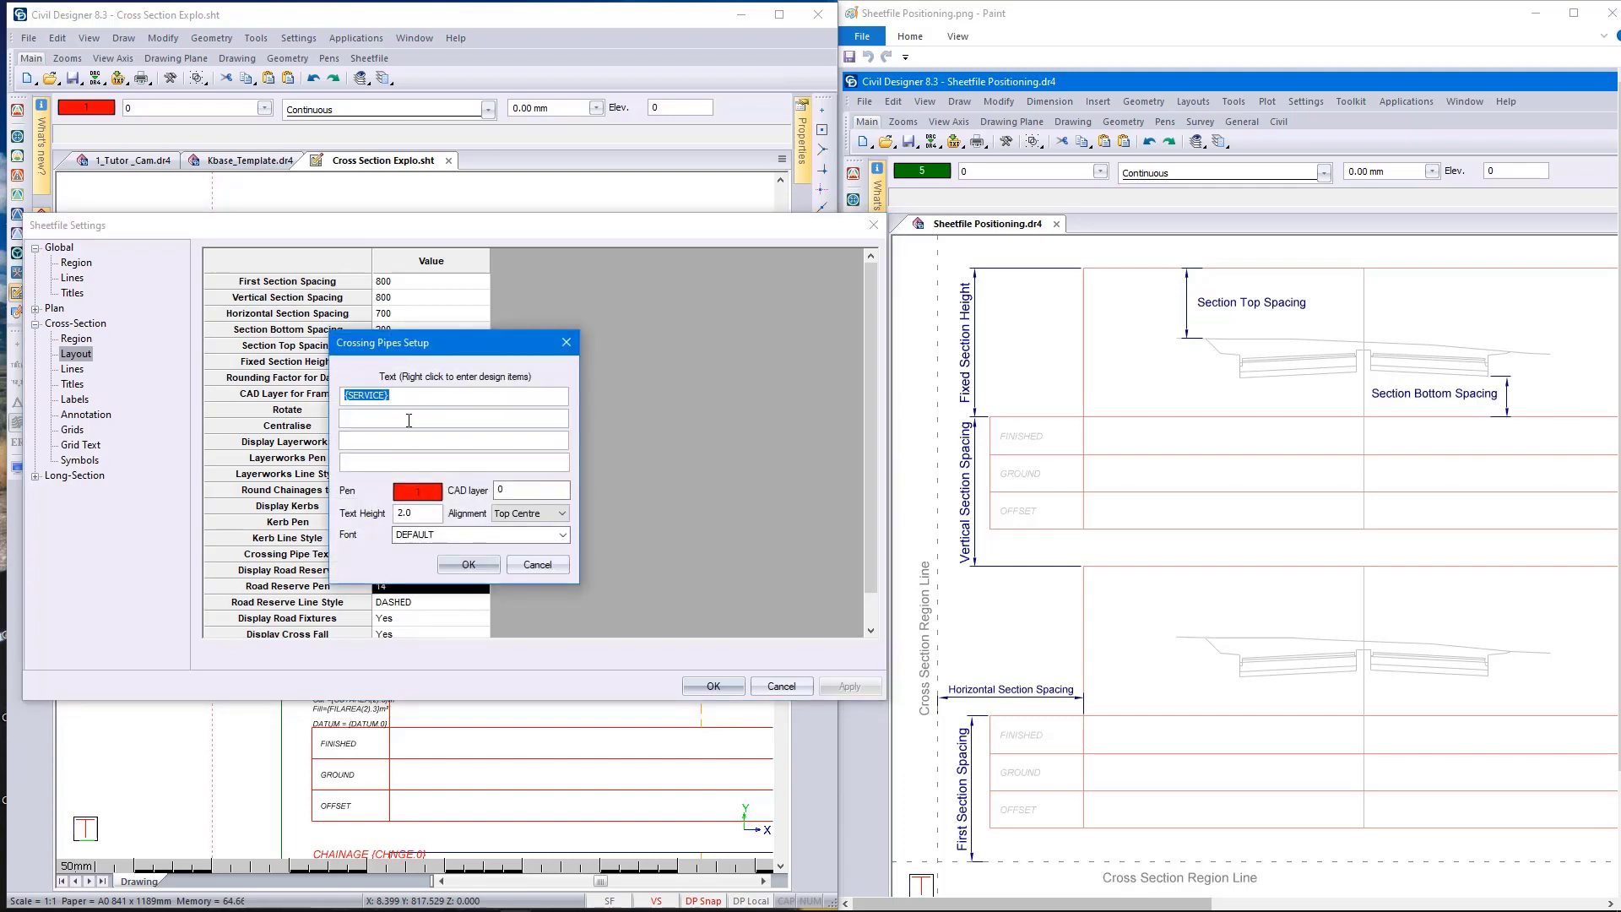
right_click(409, 420)
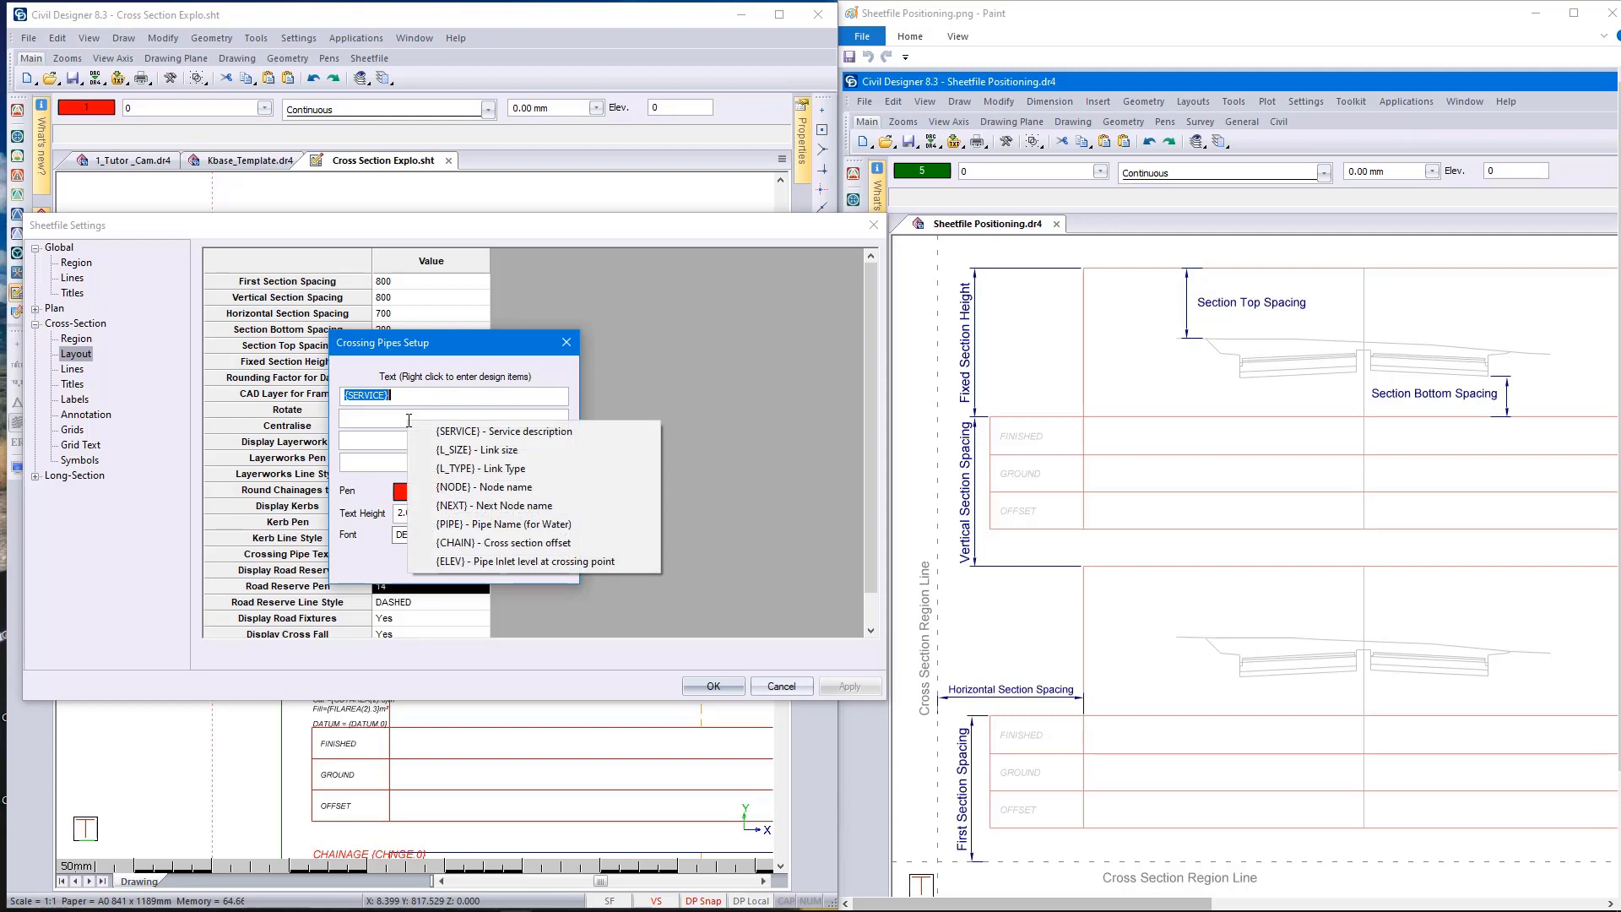
left_click(388, 554)
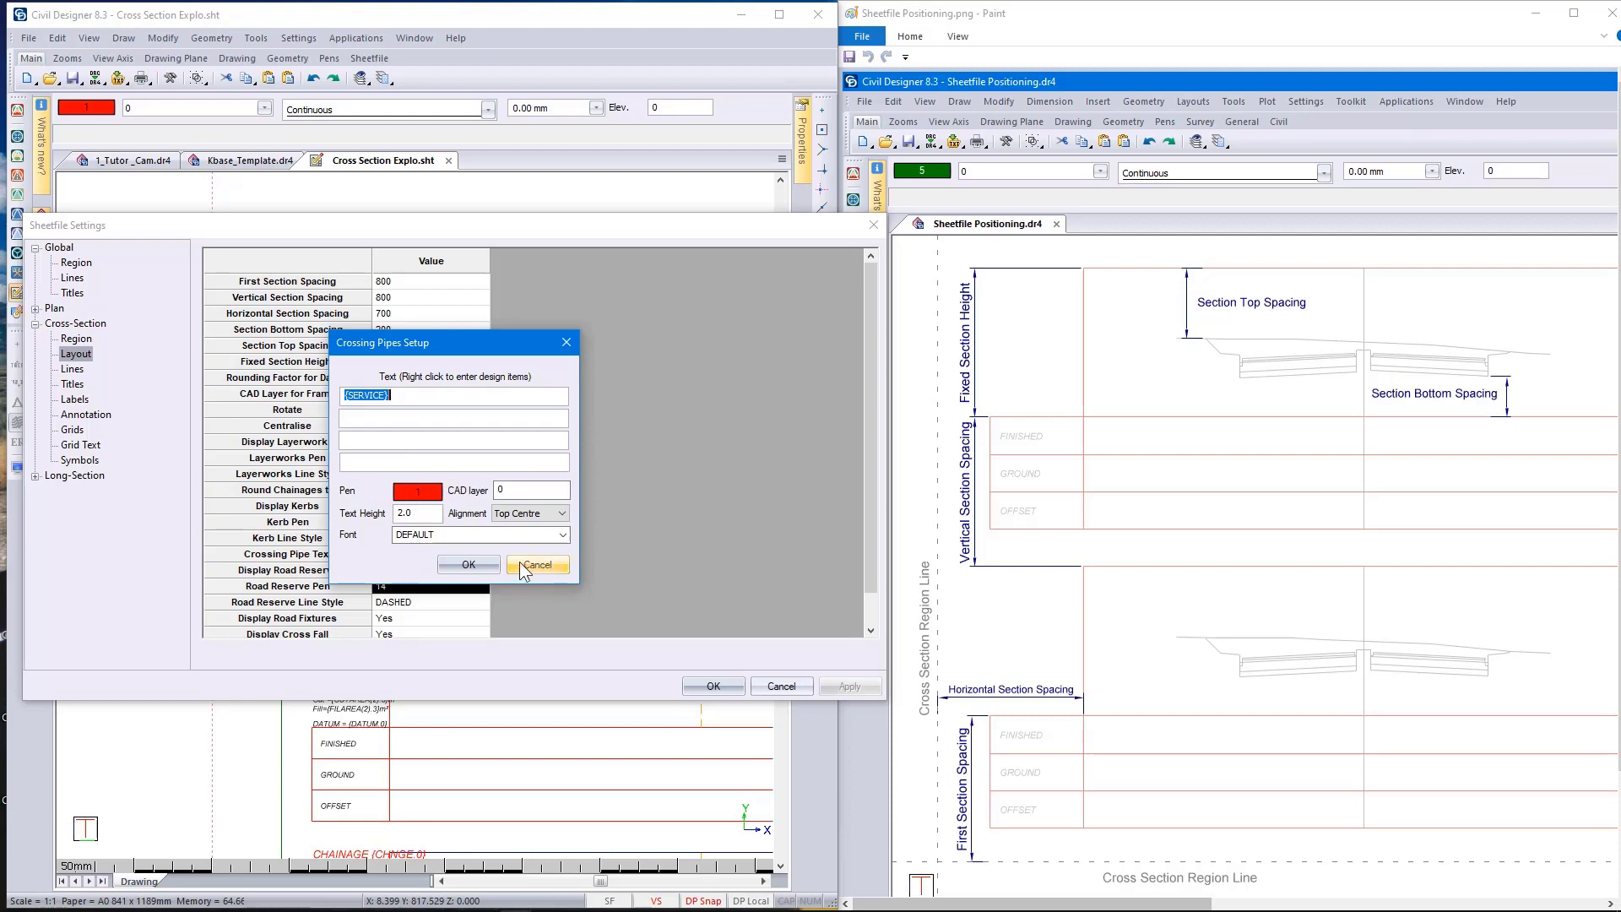
left_click(469, 564)
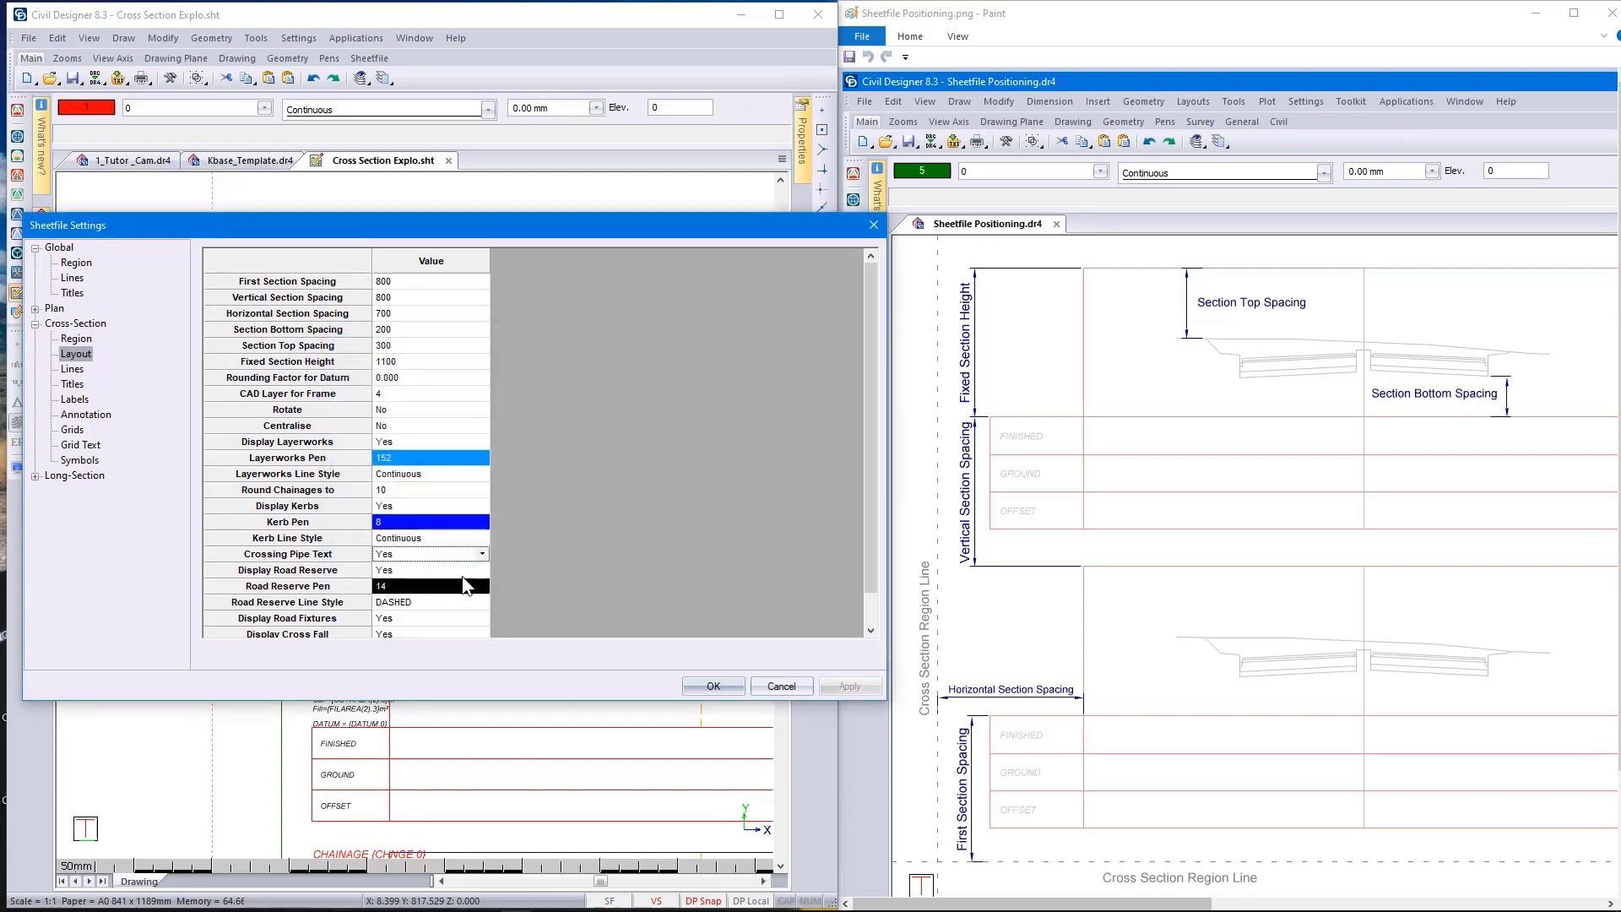
- Review the remaining cross-section layout display options and the entries in the cross-section Symbols table
scroll(464, 584, "down", 1)
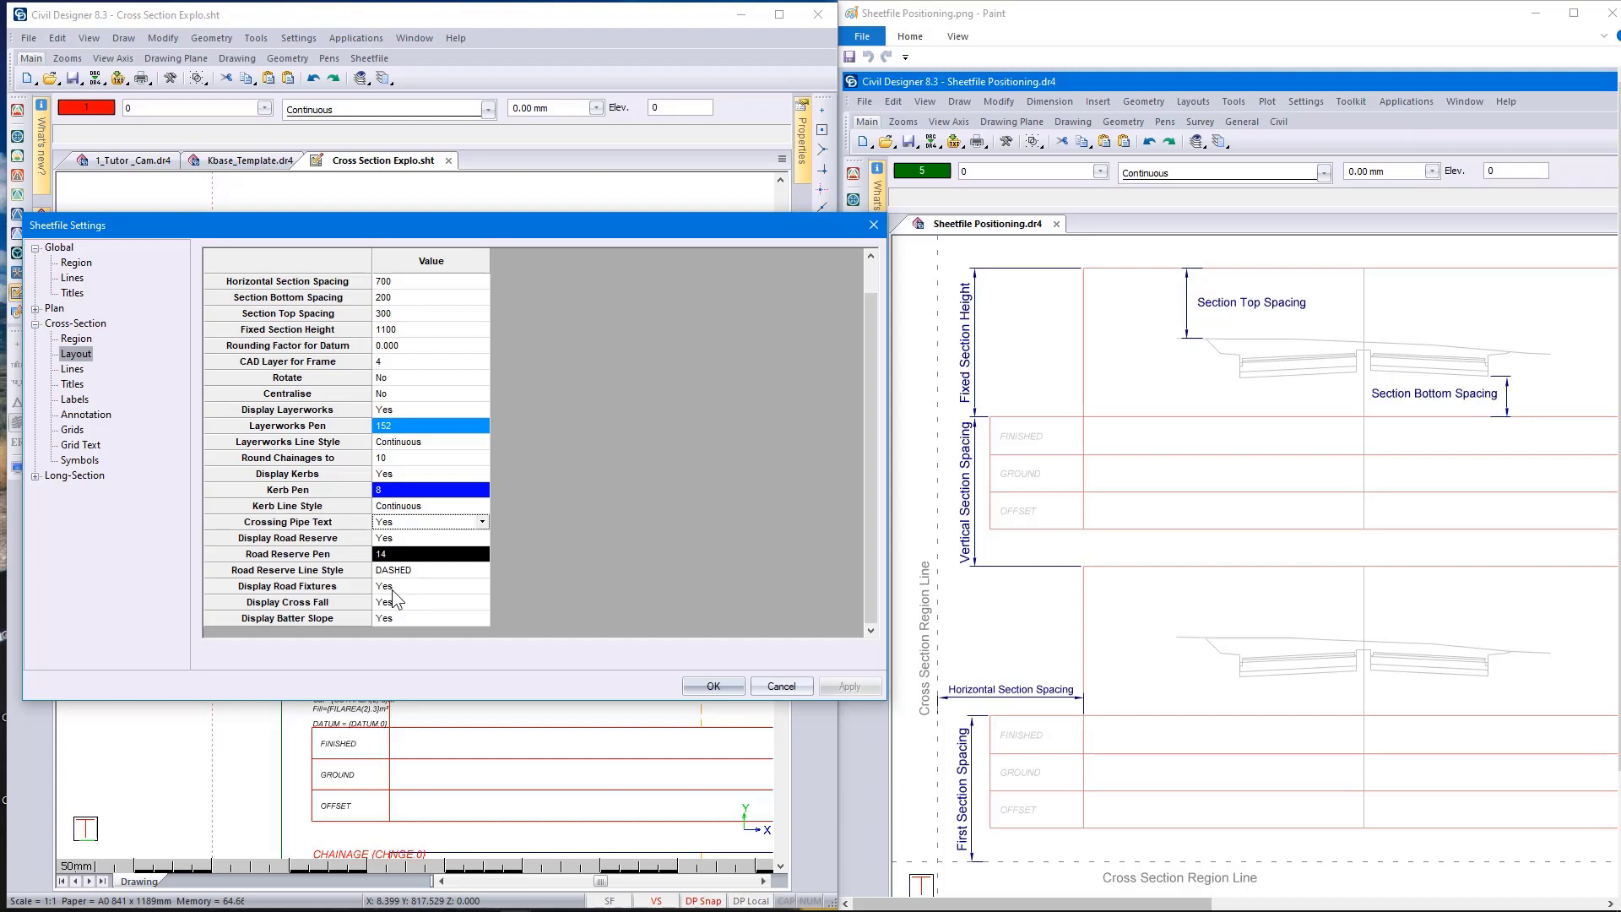
left_click(80, 460)
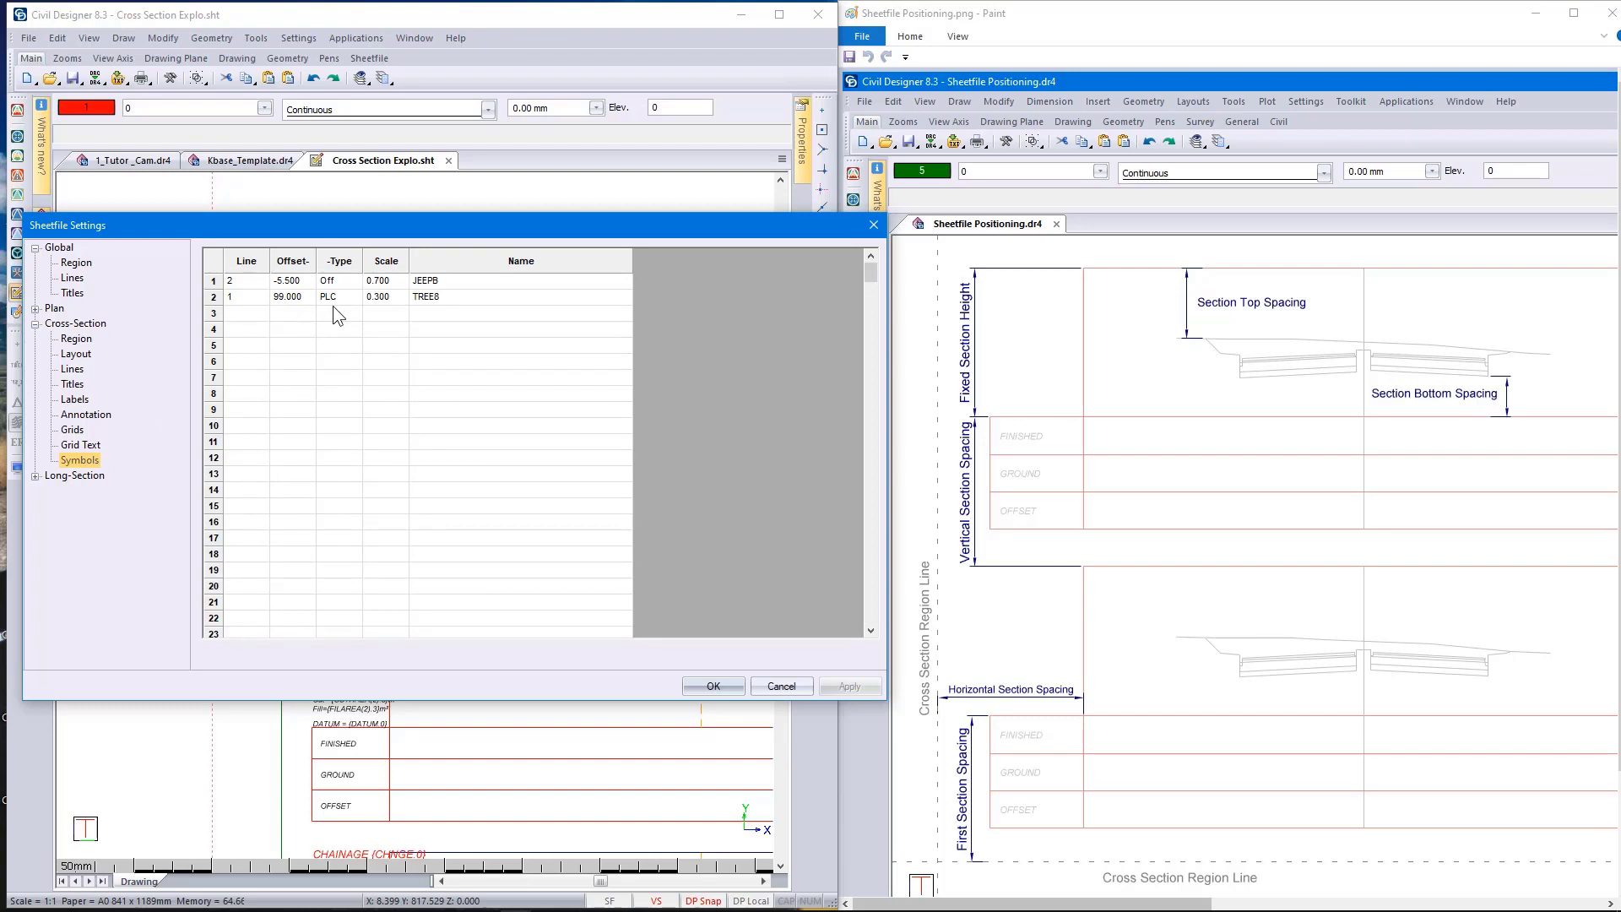
- Compare the cross-section Lines coordinates with the edges and zero point in the positioning reference, and check the edge variables available for Start X
left_click(72, 370)
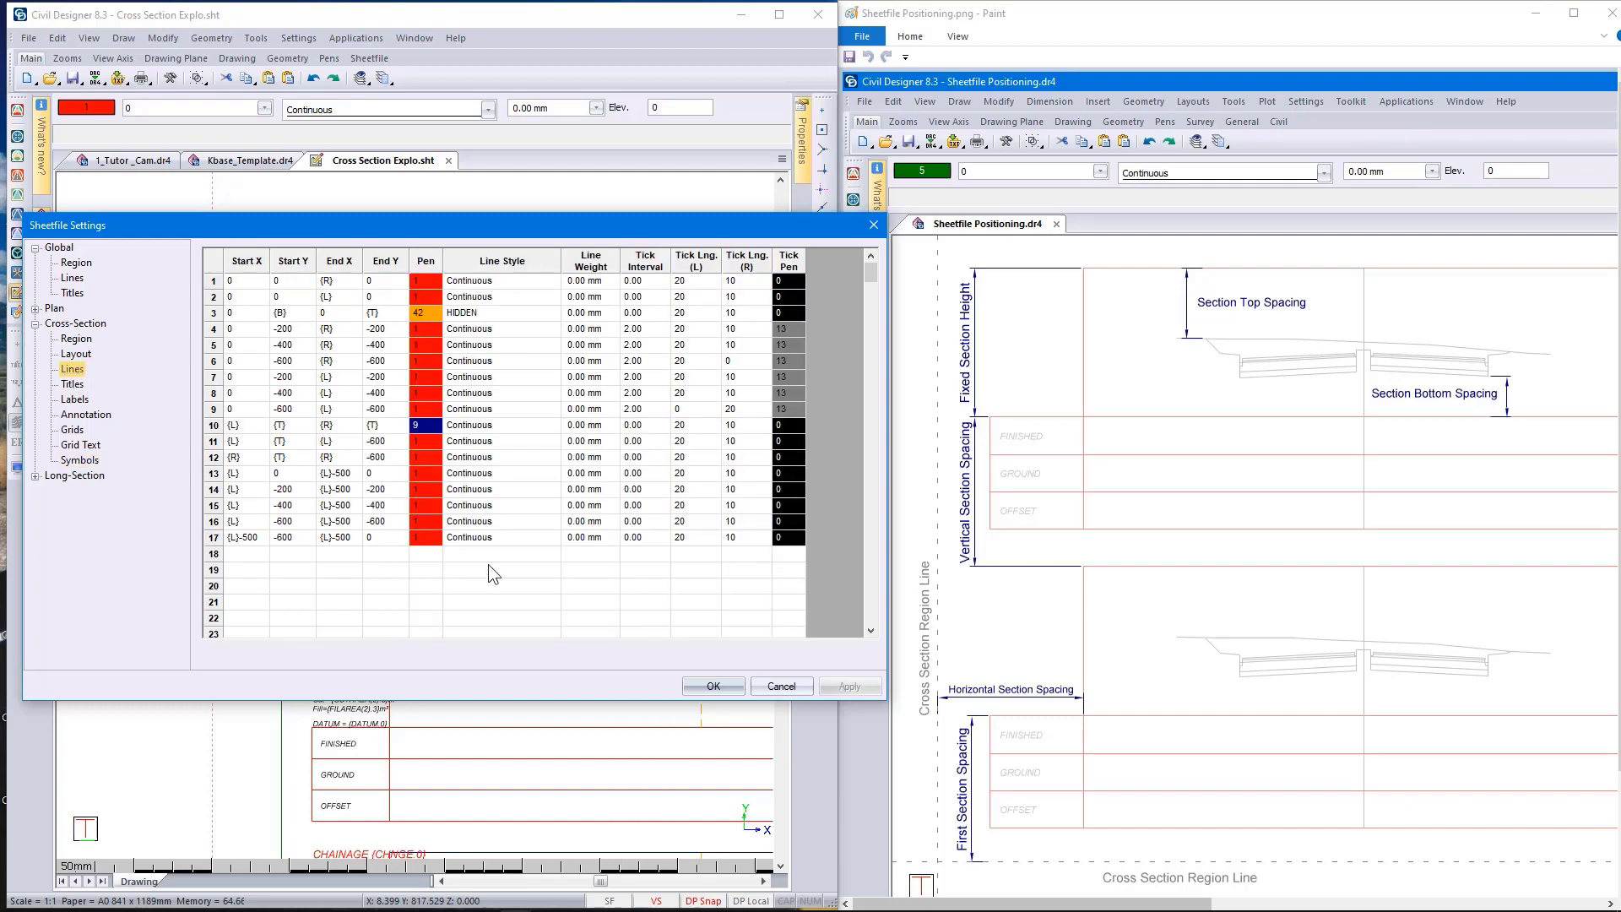
left_click(932, 905)
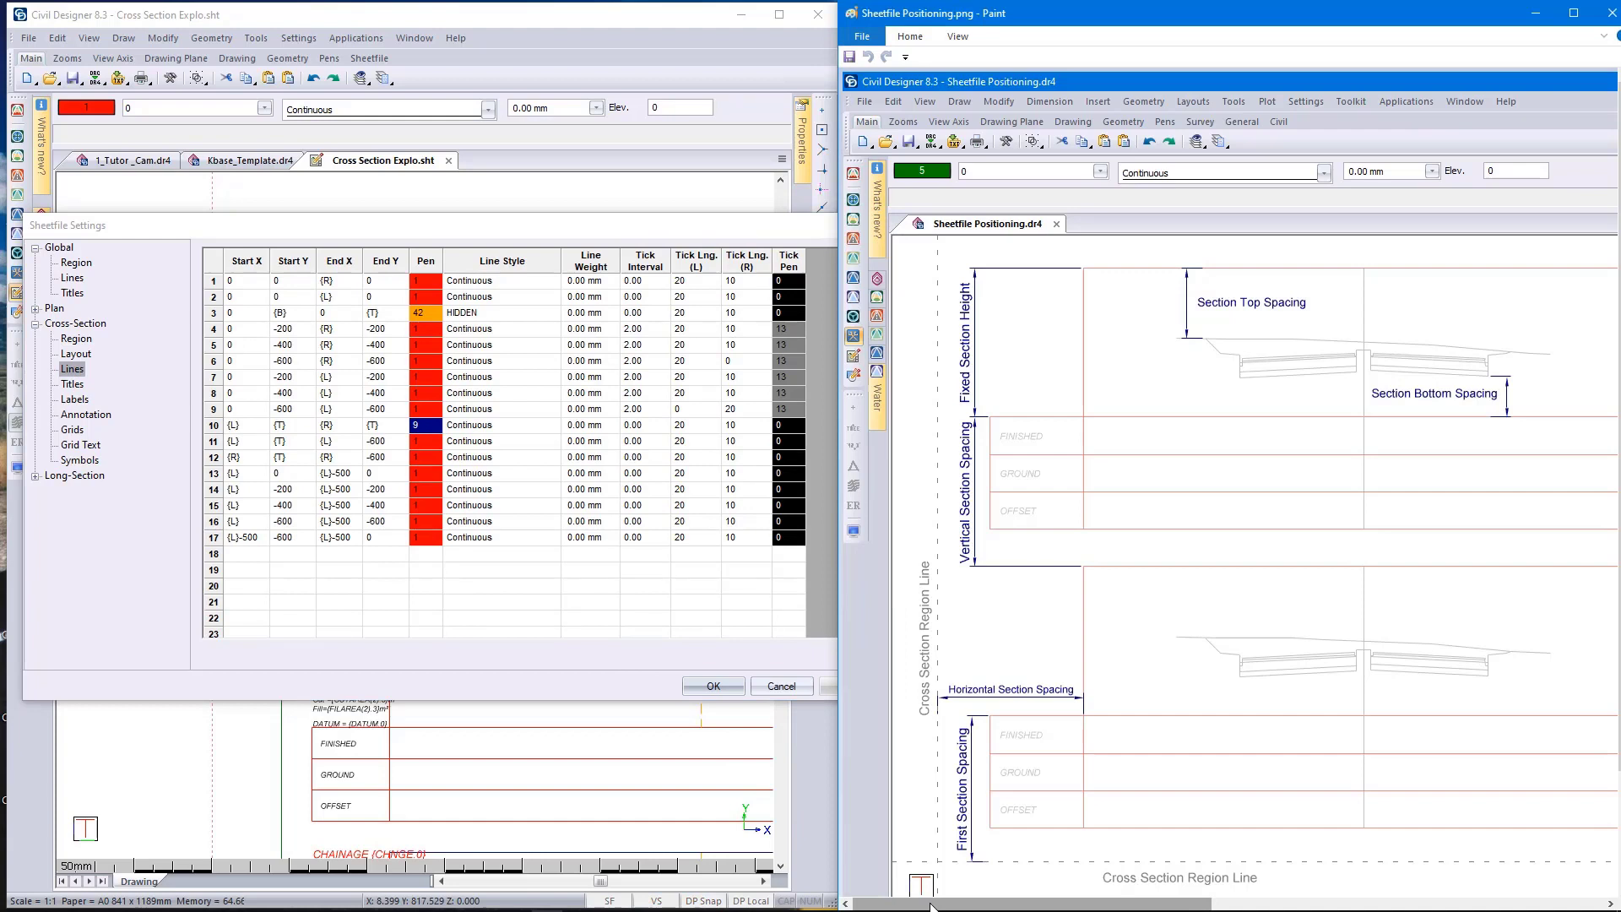
left_click_drag(932, 905, 1289, 891)
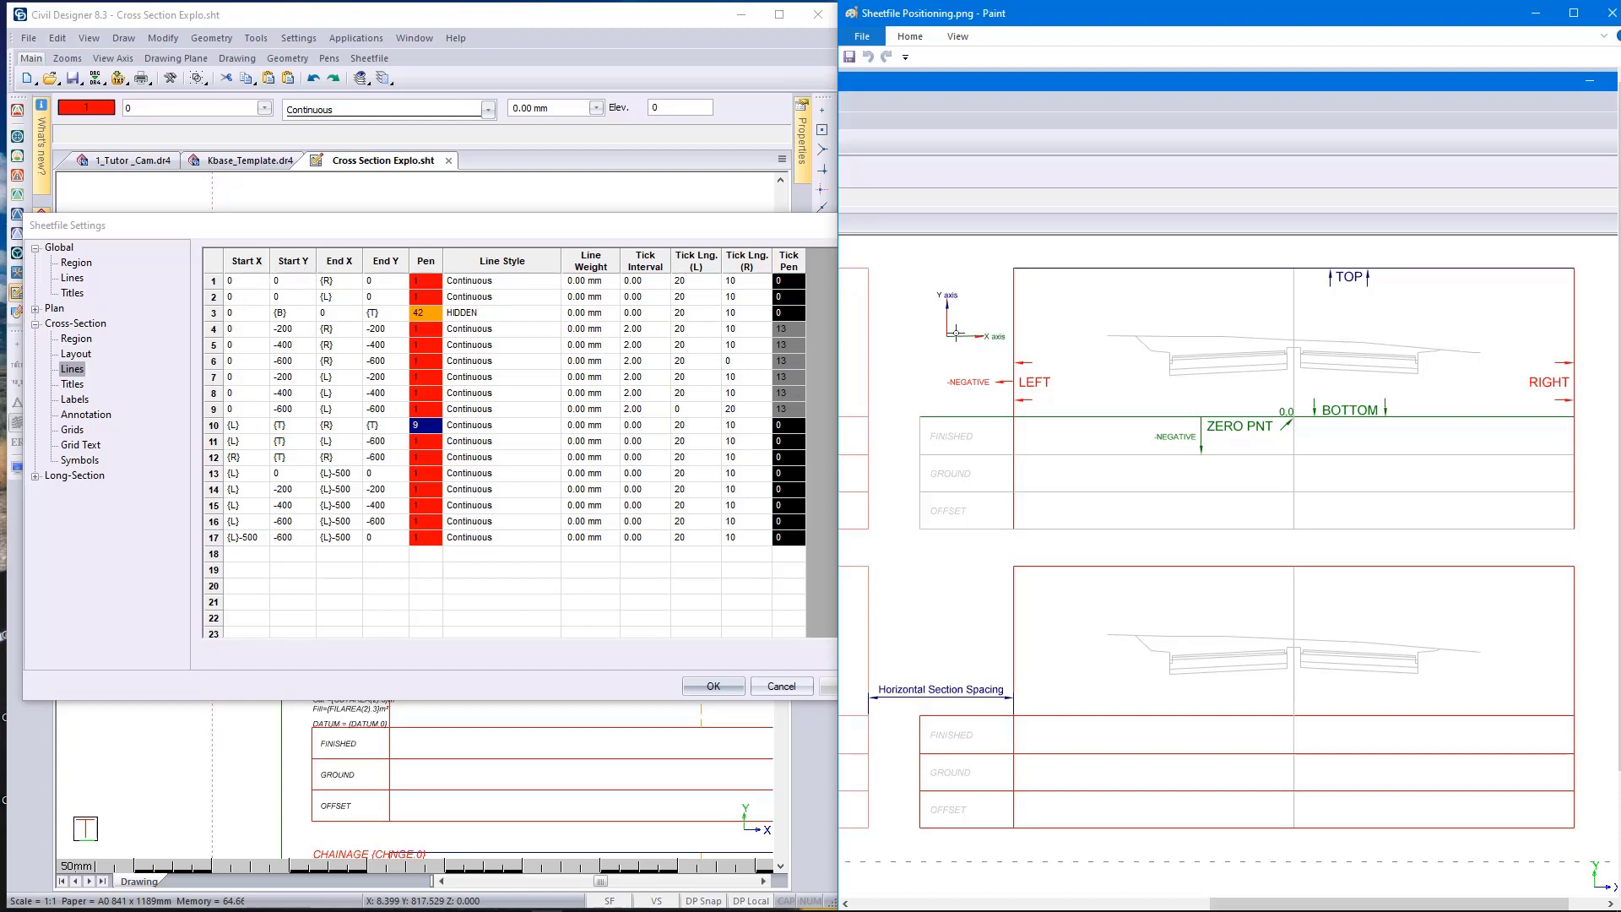
right_click(243, 285)
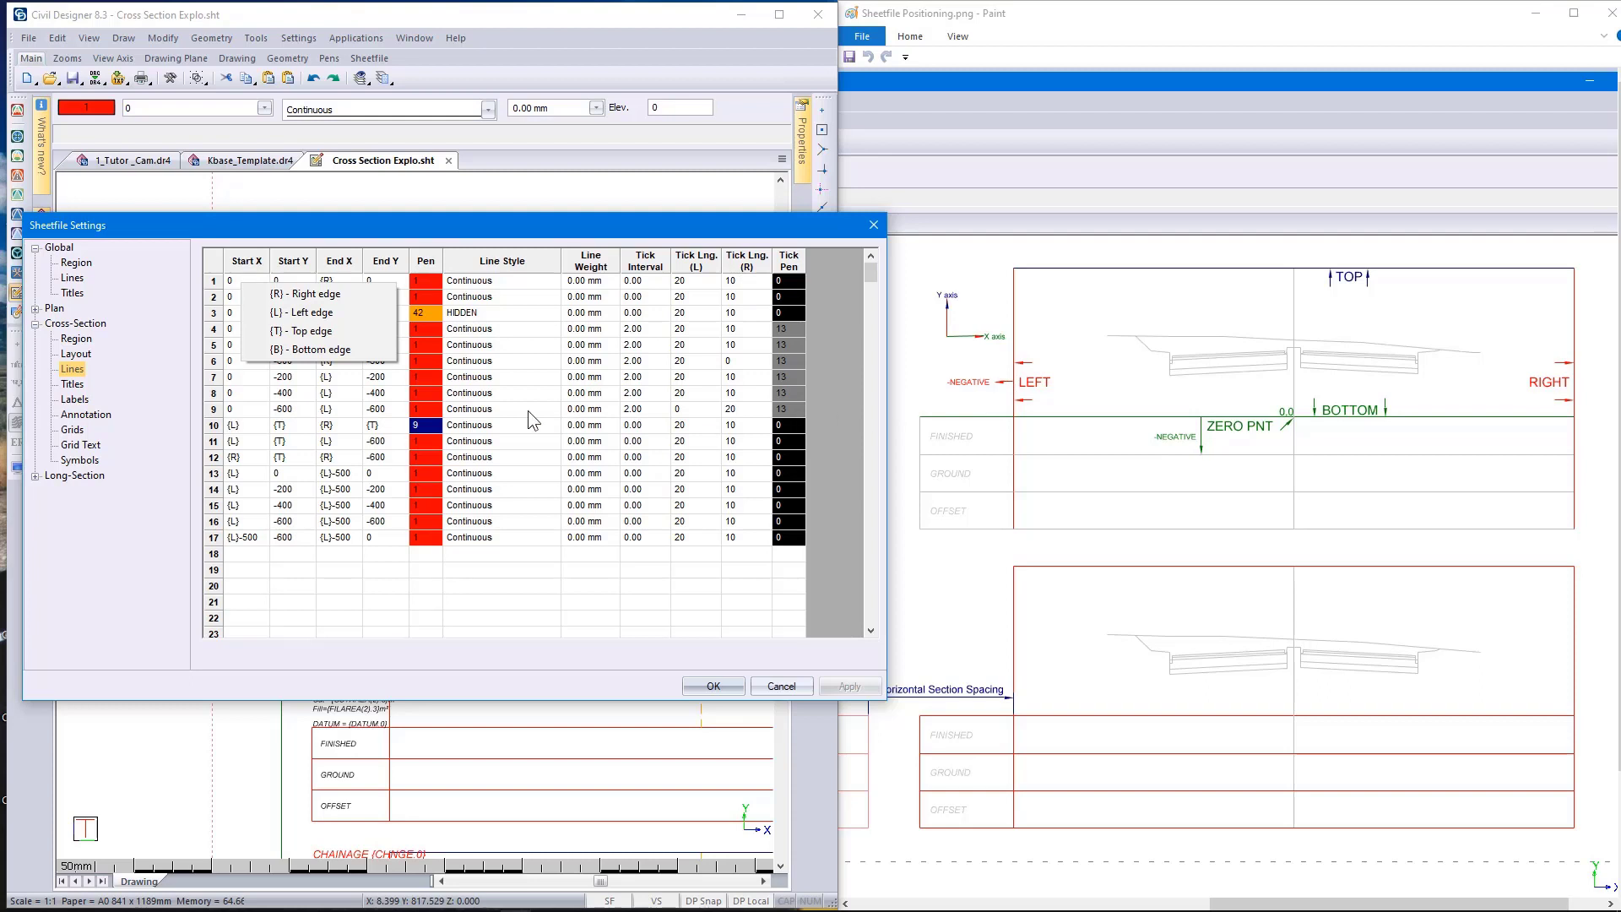
- Compare the cross-section Titles and Labels tables, and check the scale and chainage variables offered for title text
left_click(71, 386)
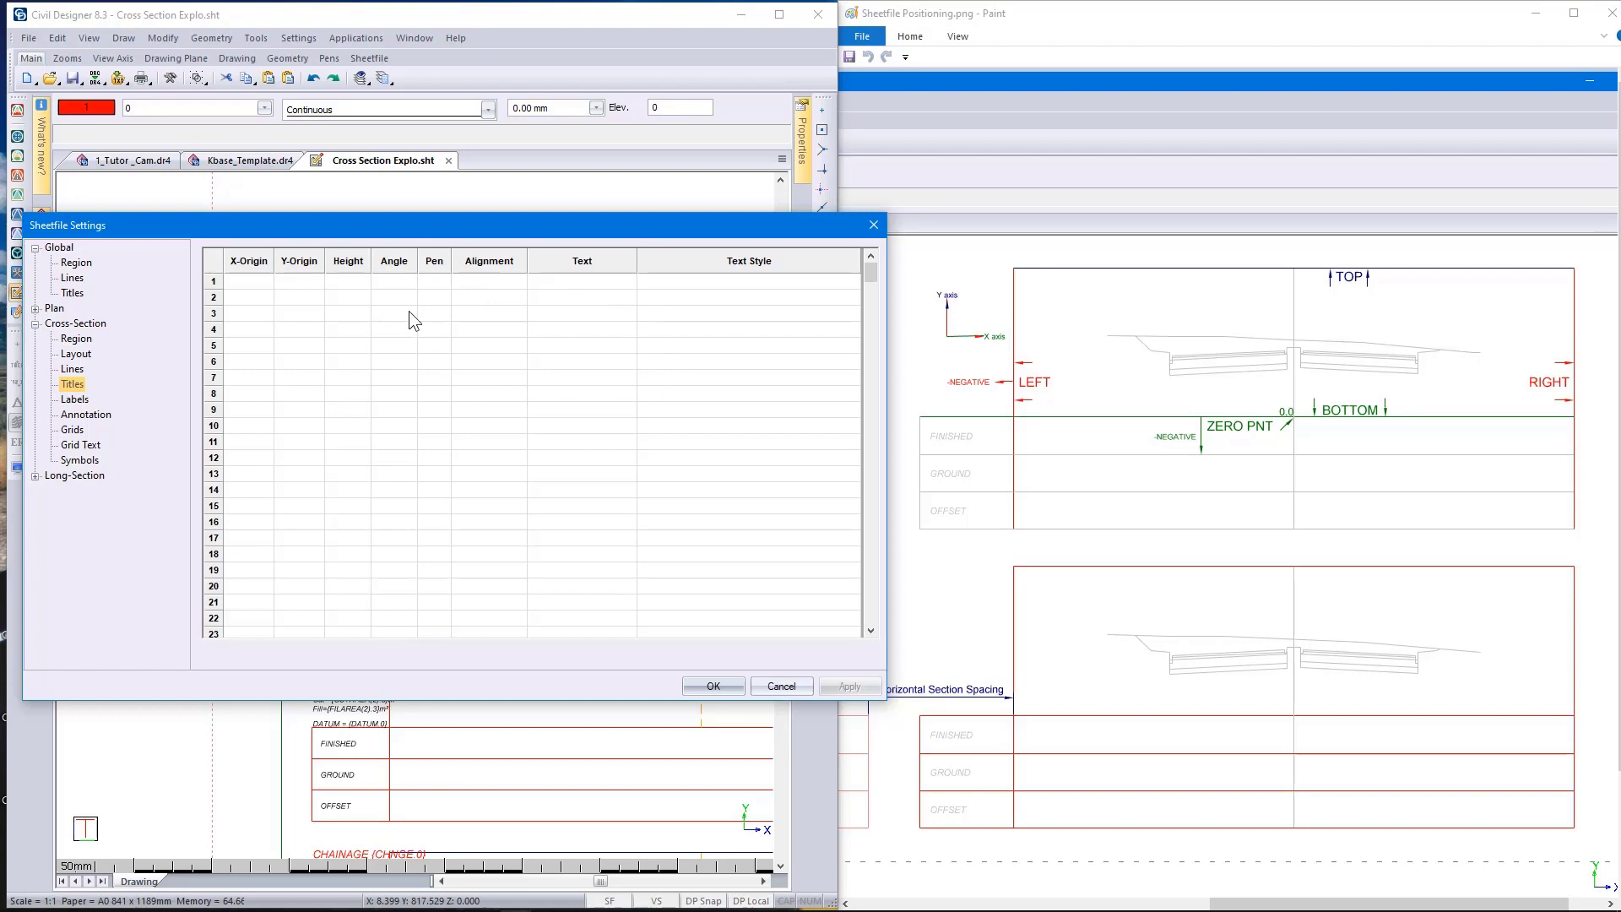
left_click(84, 401)
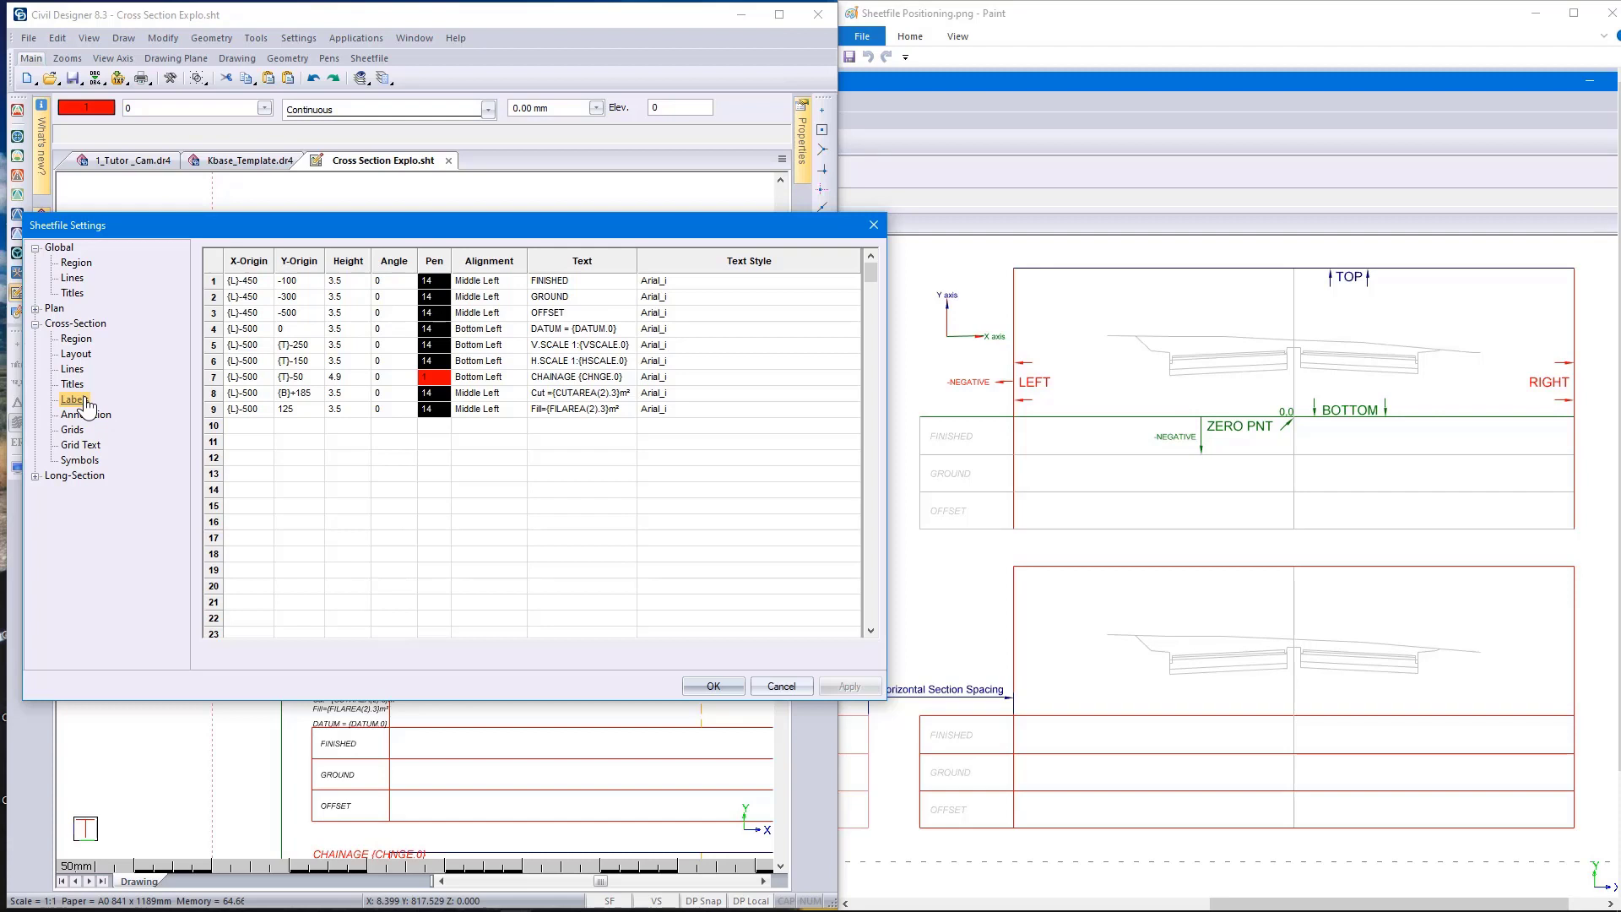
left_click(74, 387)
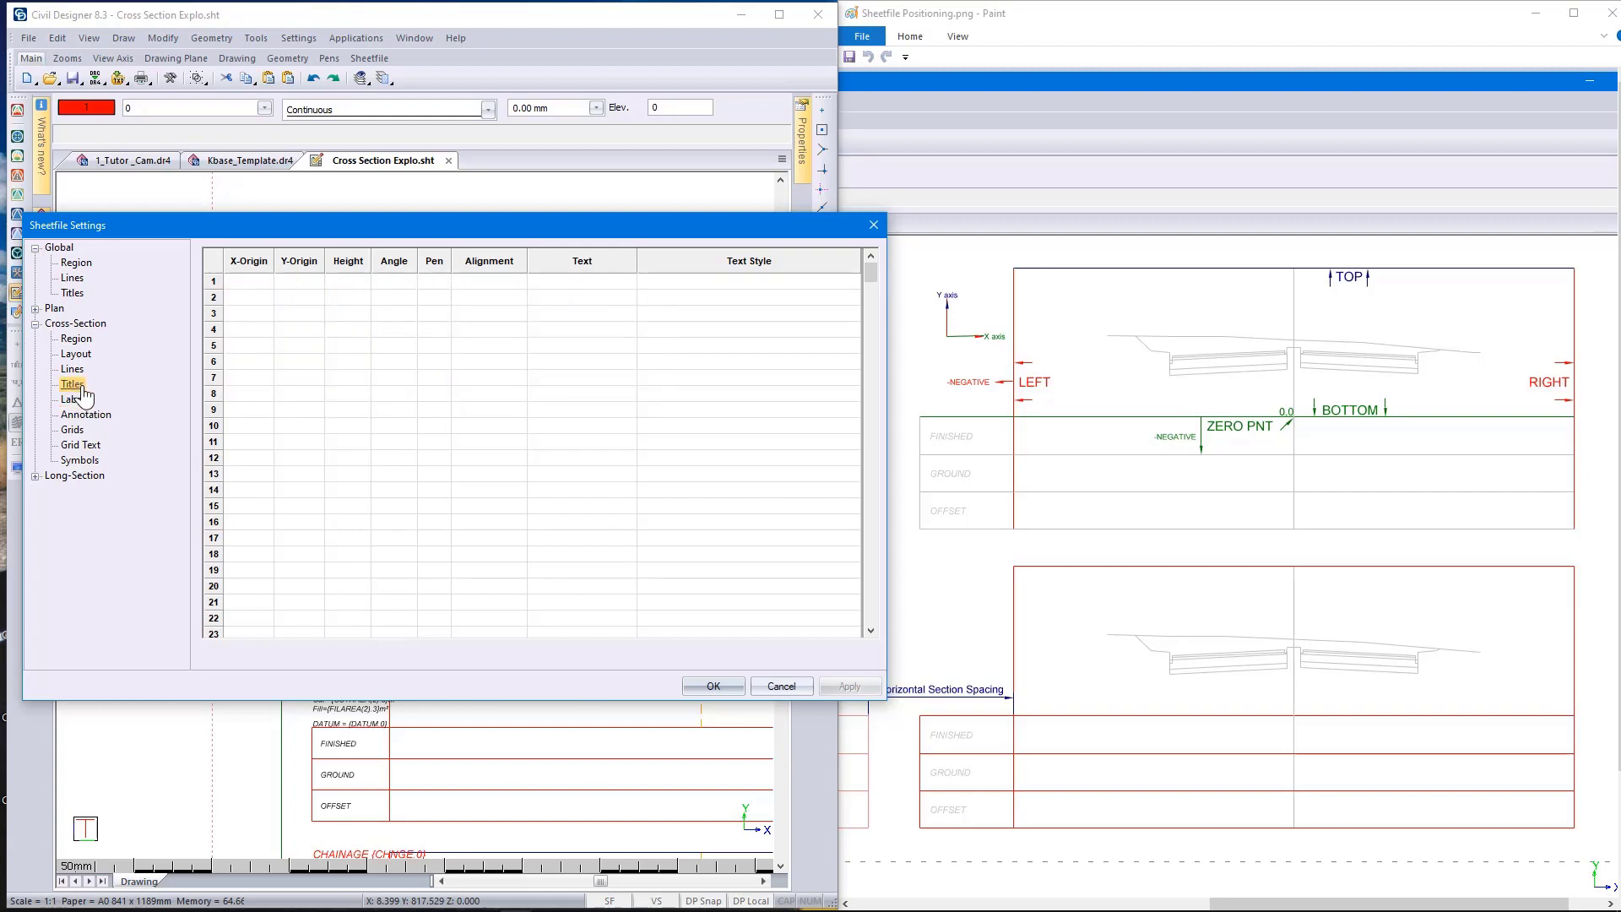
right_click(549, 284)
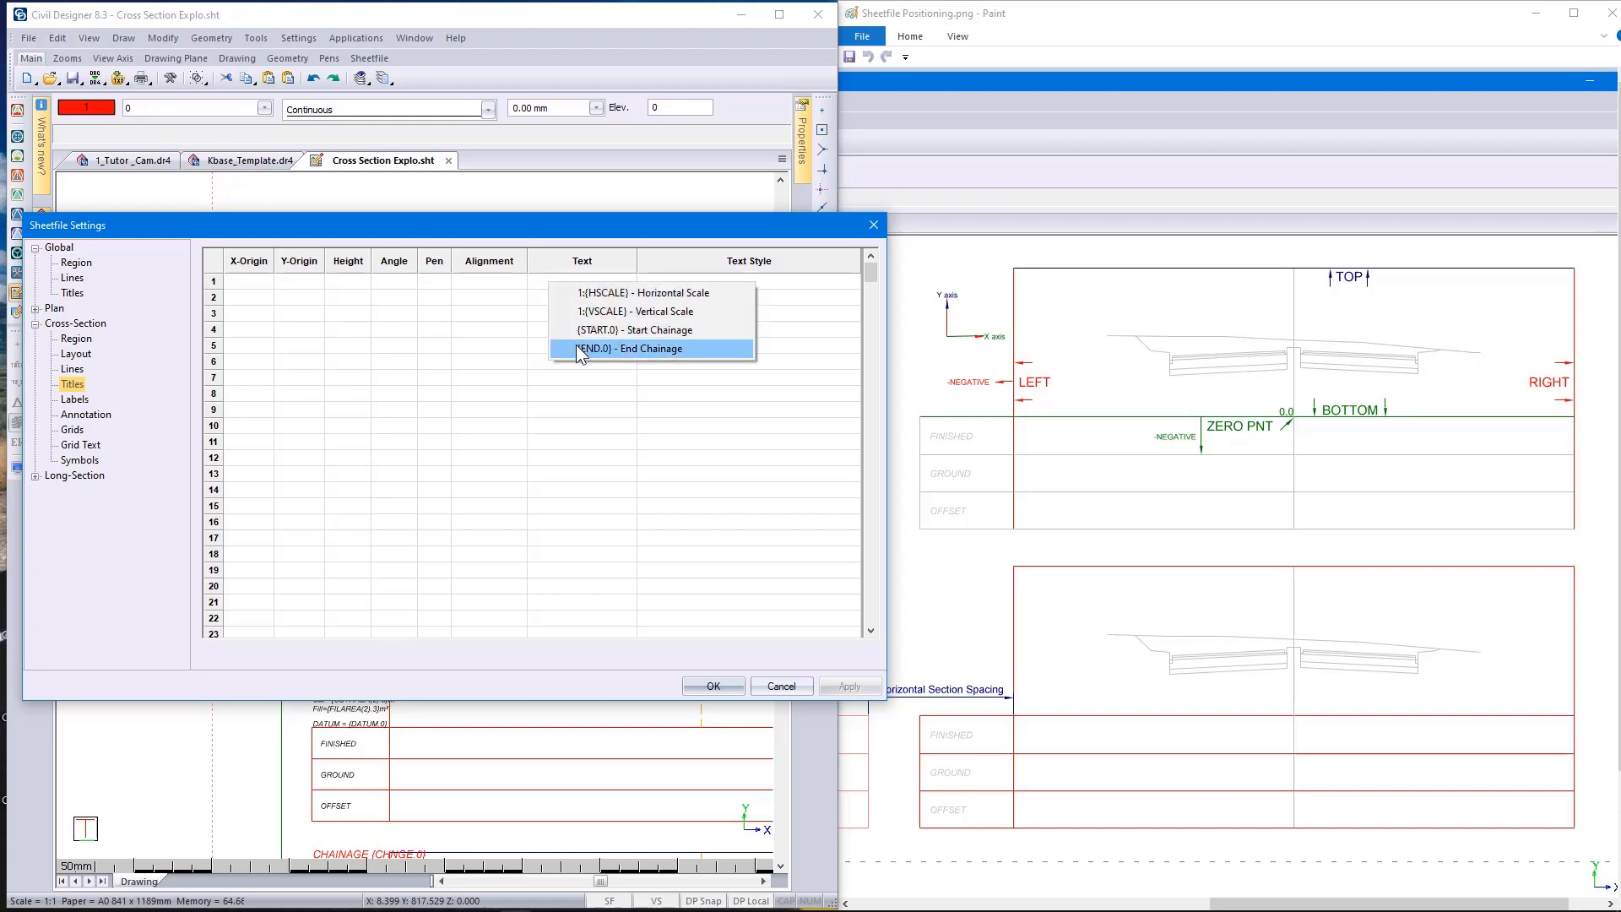
- Examine the cross-section Labels, their edge and text variables, and where they appear on the sheet behind the settings
left_click(75, 399)
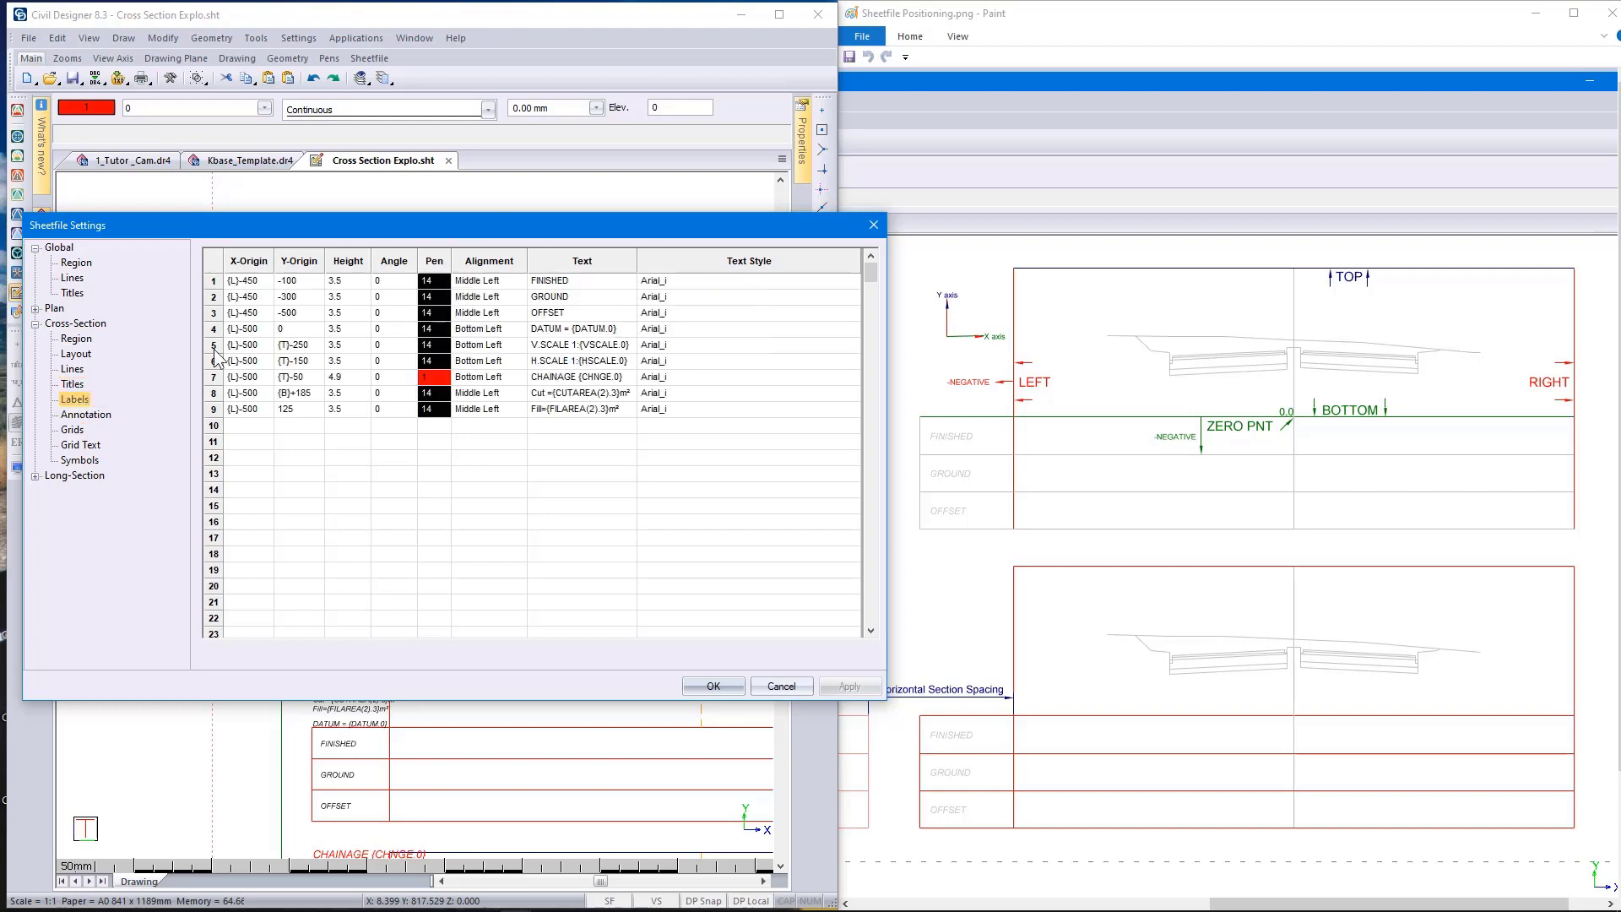
right_click(242, 306)
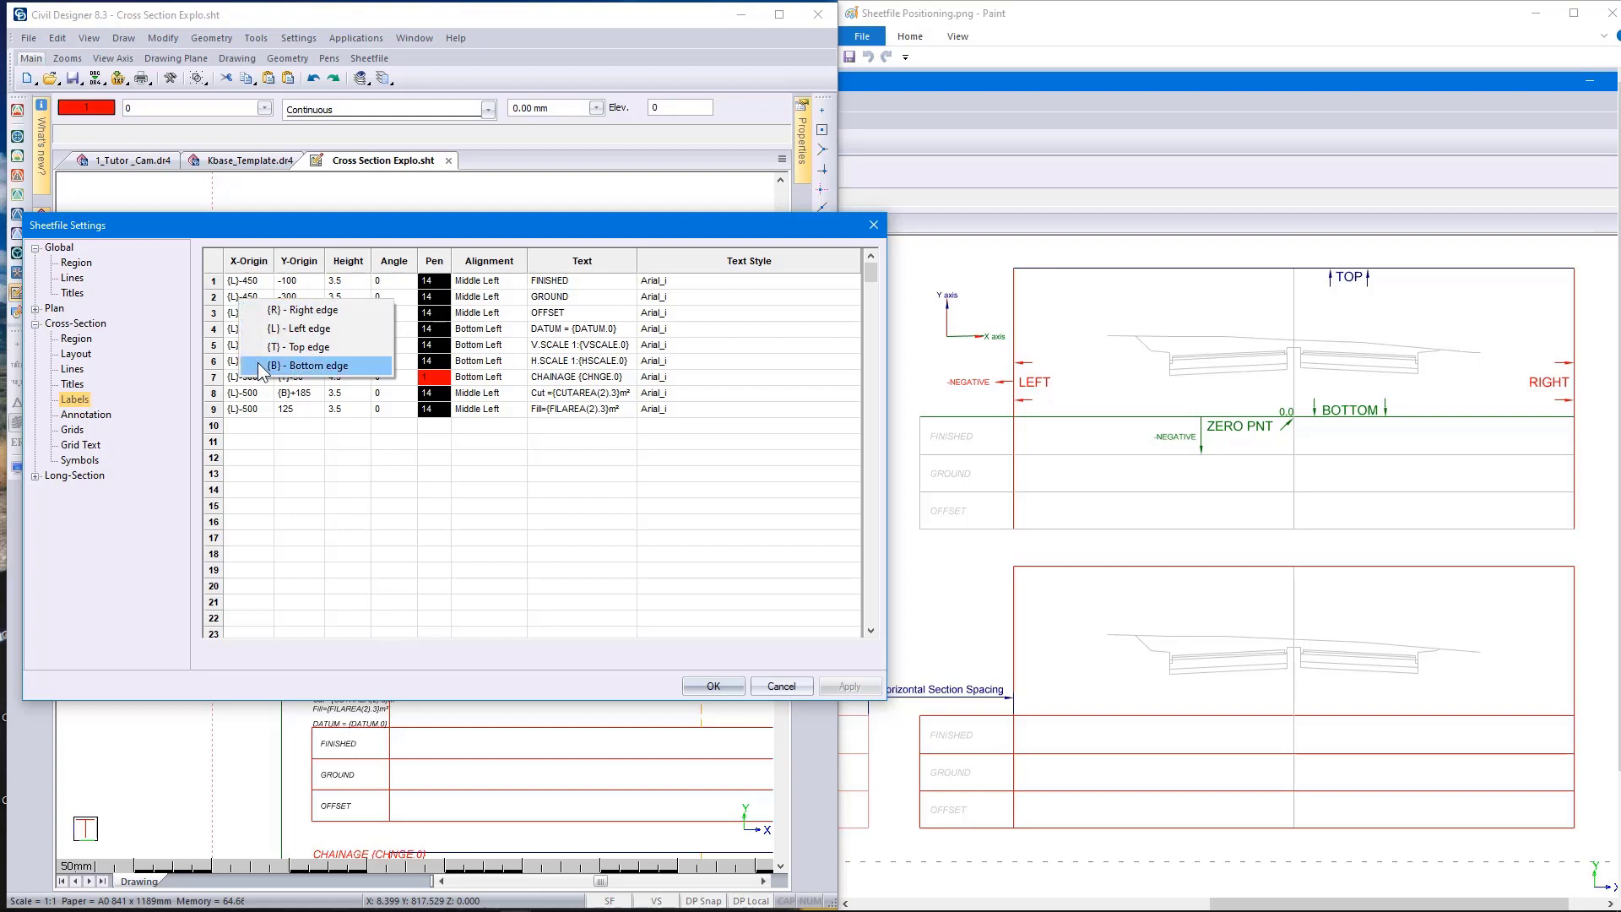
left_click(591, 282)
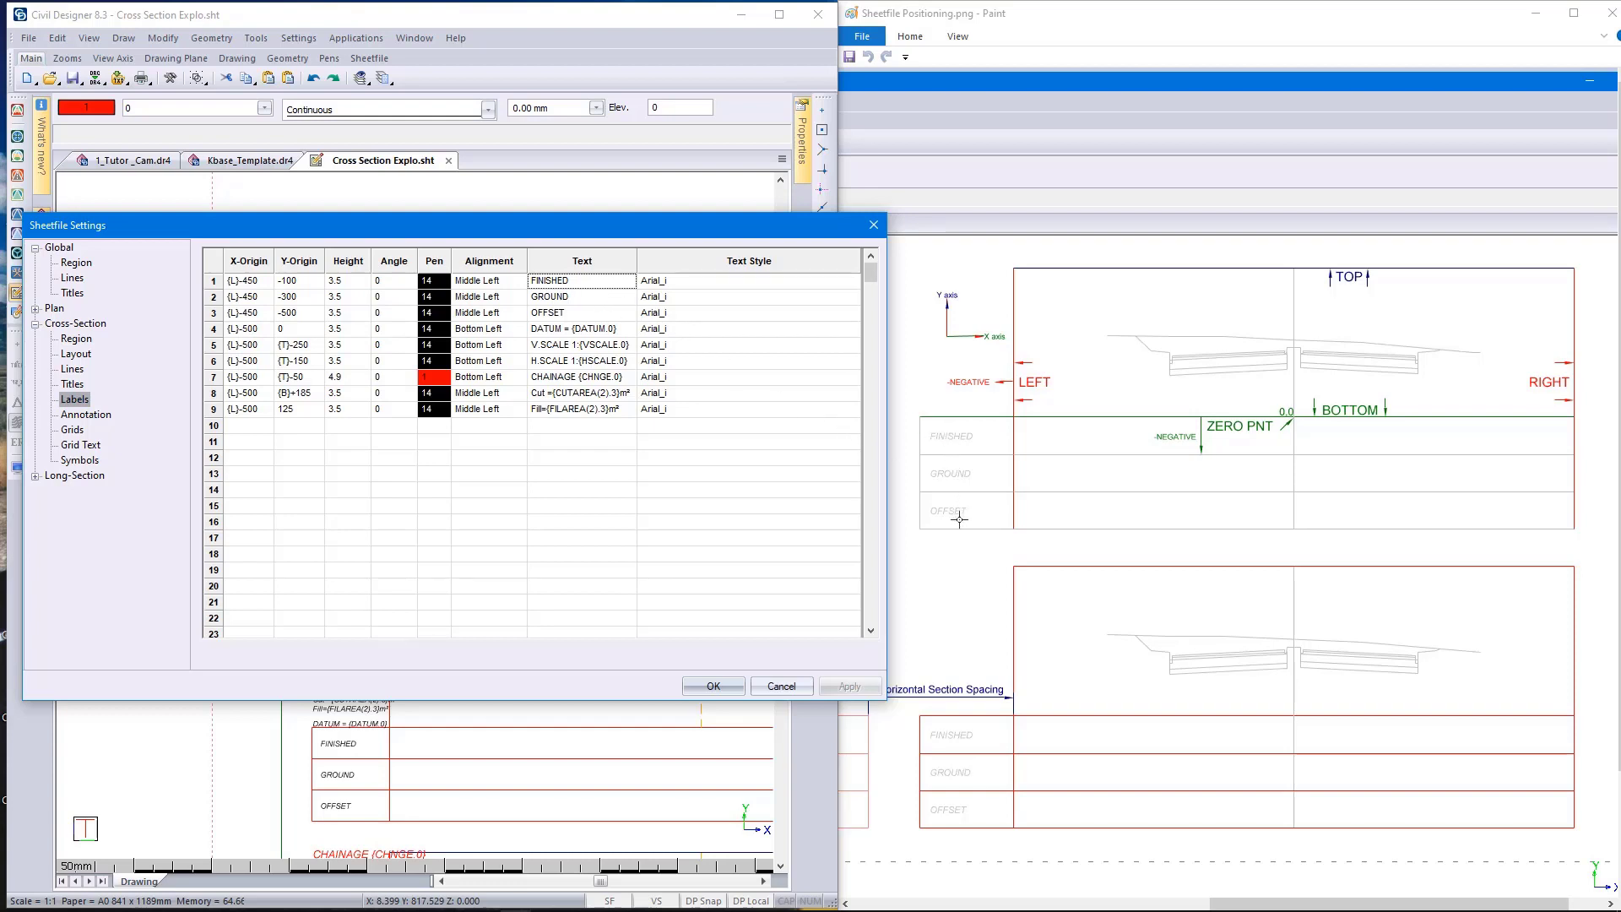
right_click(574, 429)
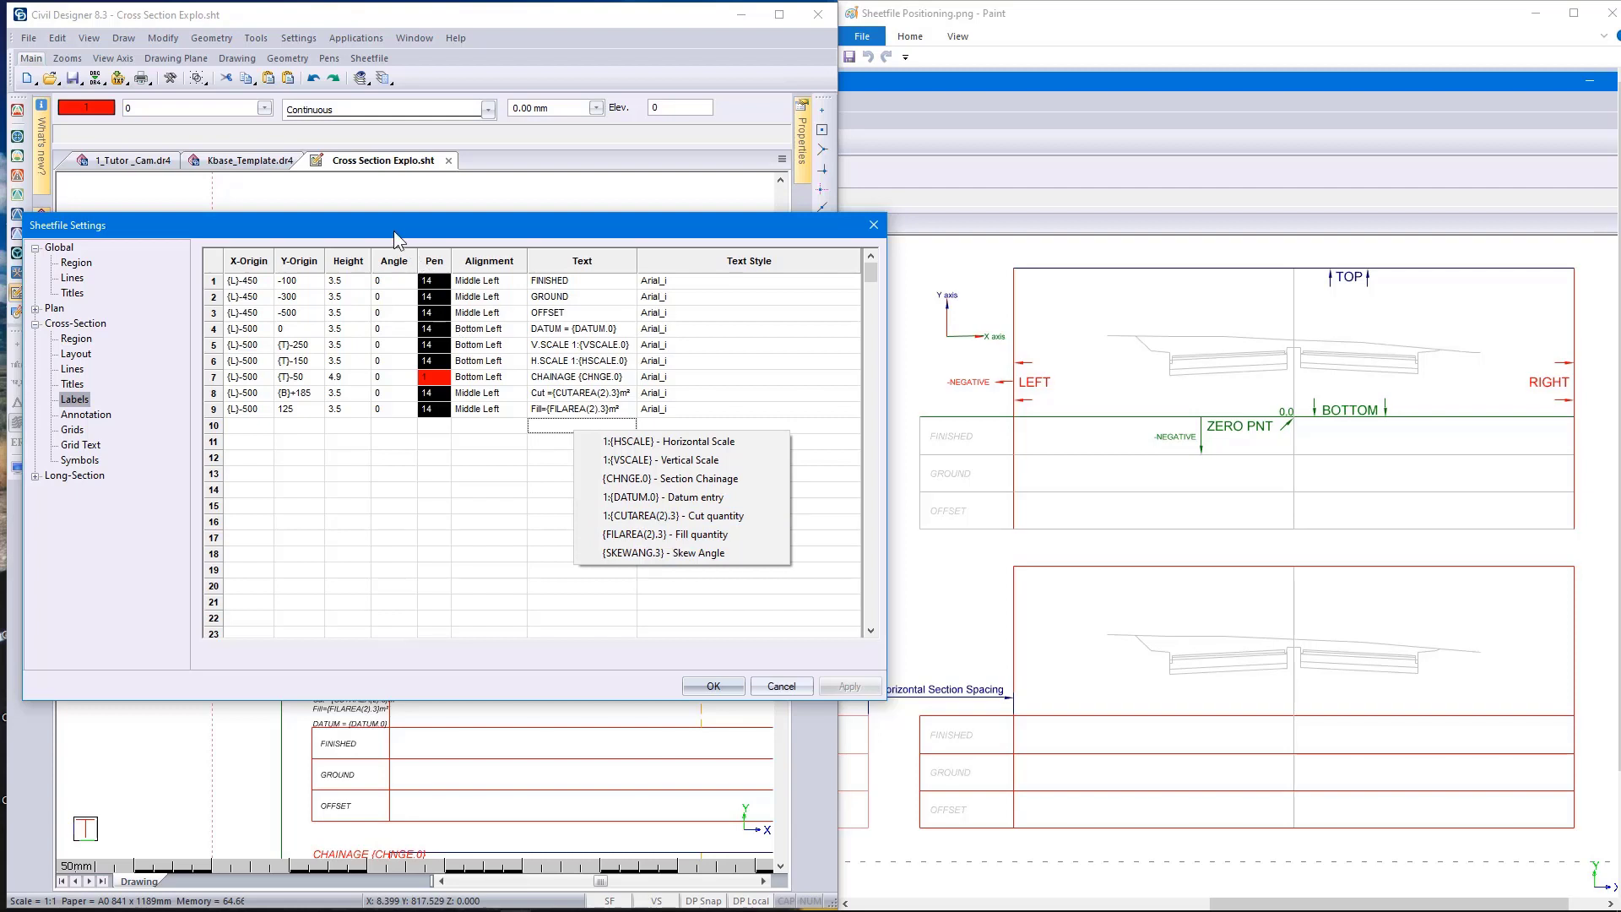
left_click_drag(387, 225, 868, 237)
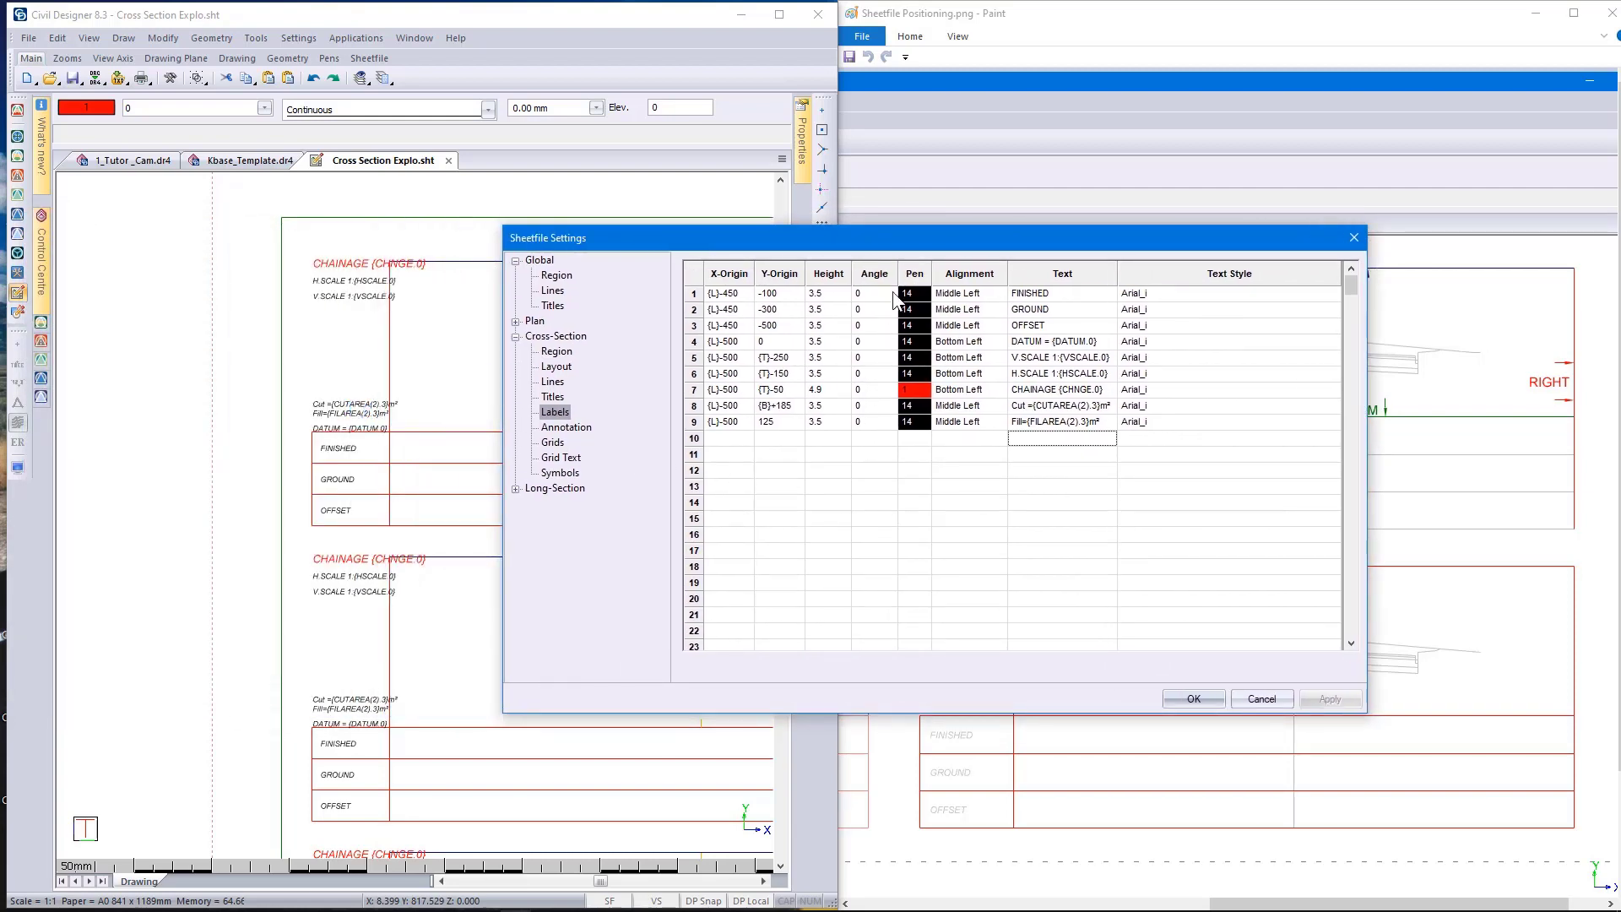
left_click_drag(894, 236, 398, 229)
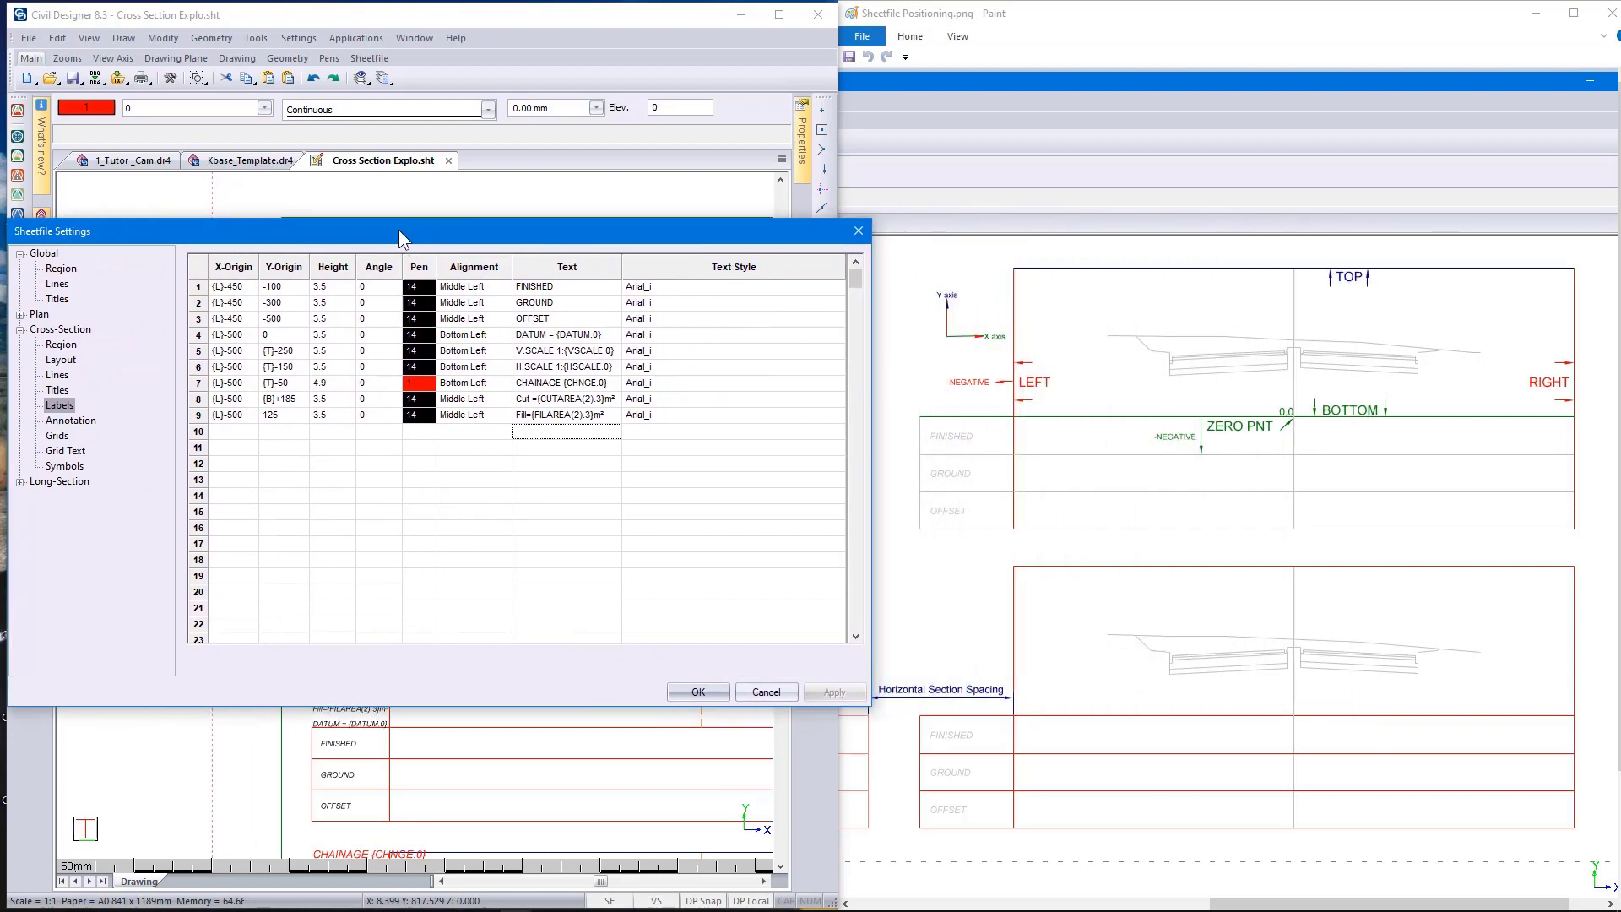
- Display the cross-section Grids settings and open Almost there.png in Paint, showing the Chainage 30 section's grid alongside
left_click(57, 436)
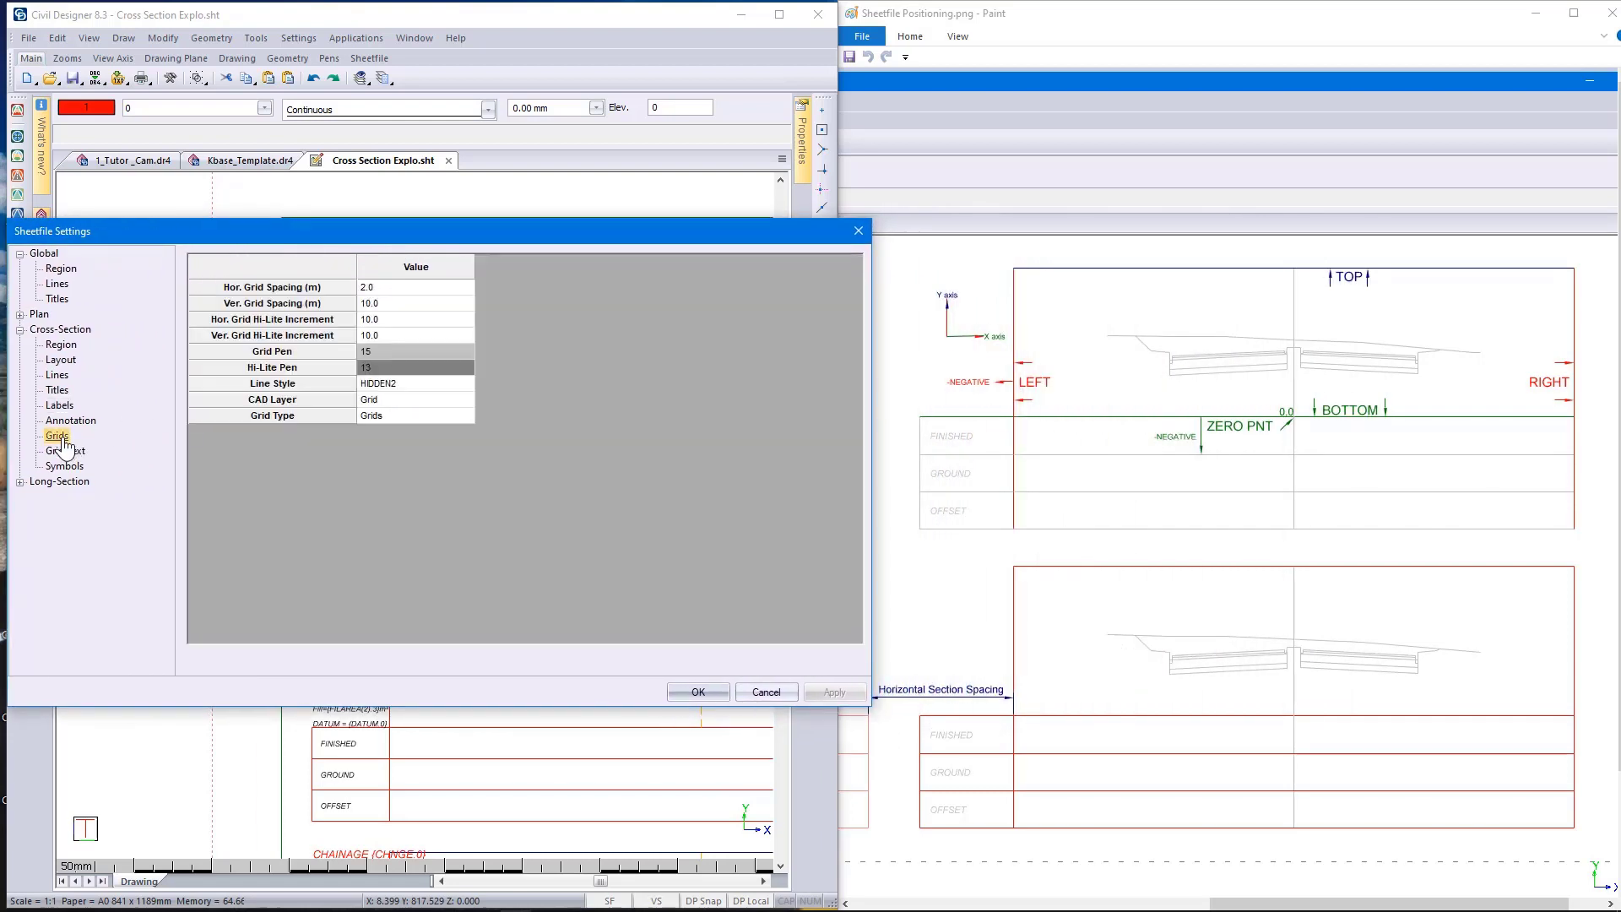
left_click(859, 39)
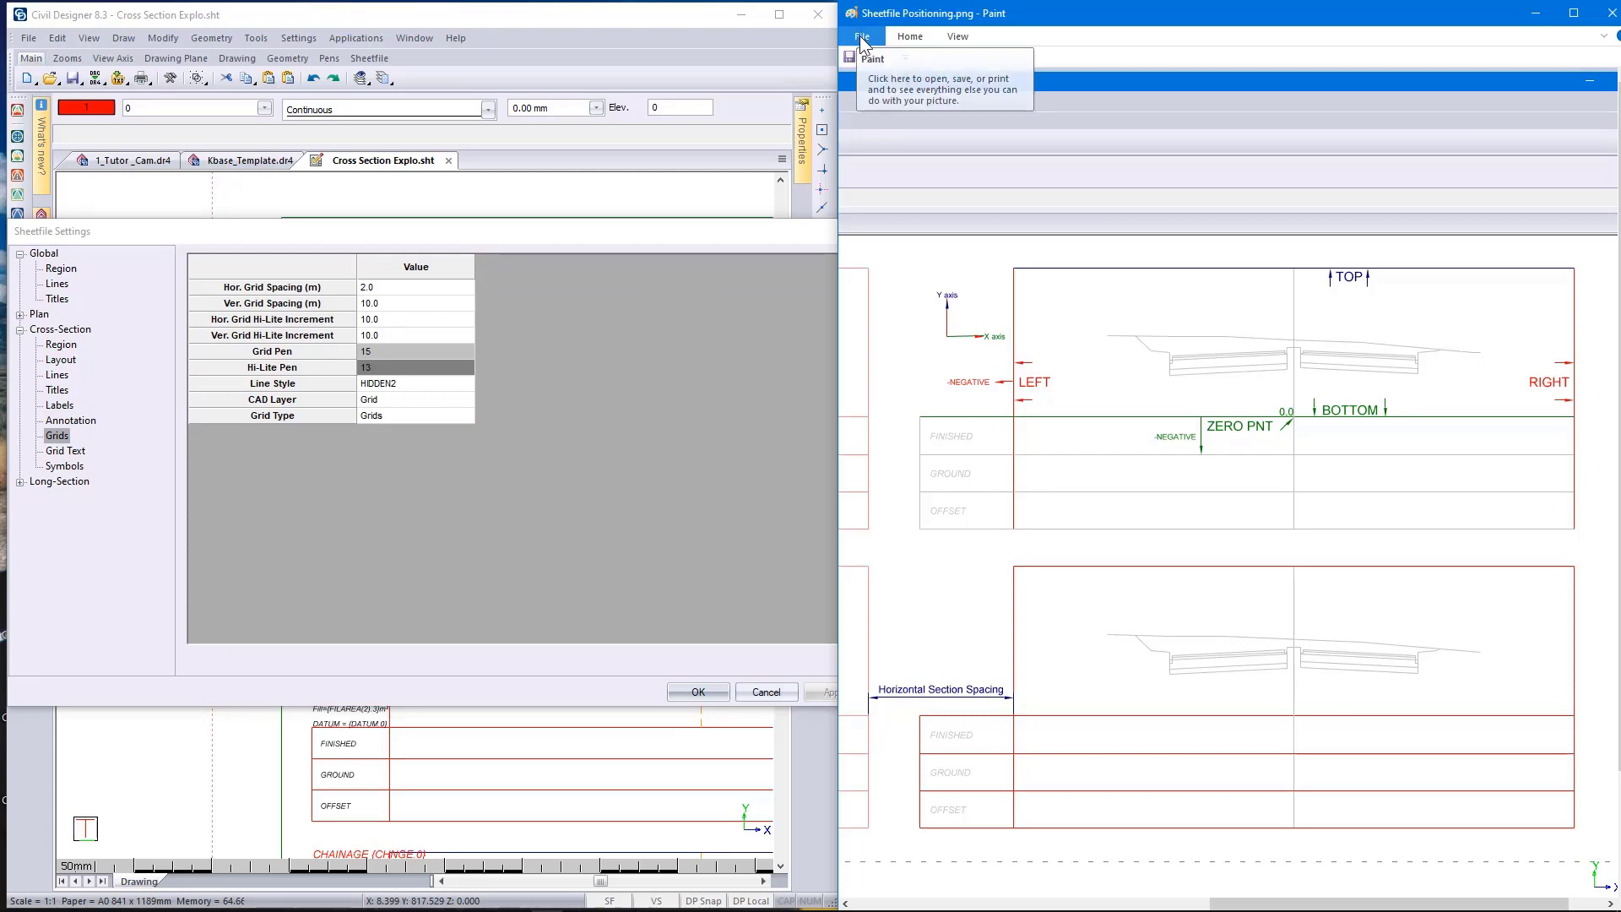
left_click(859, 38)
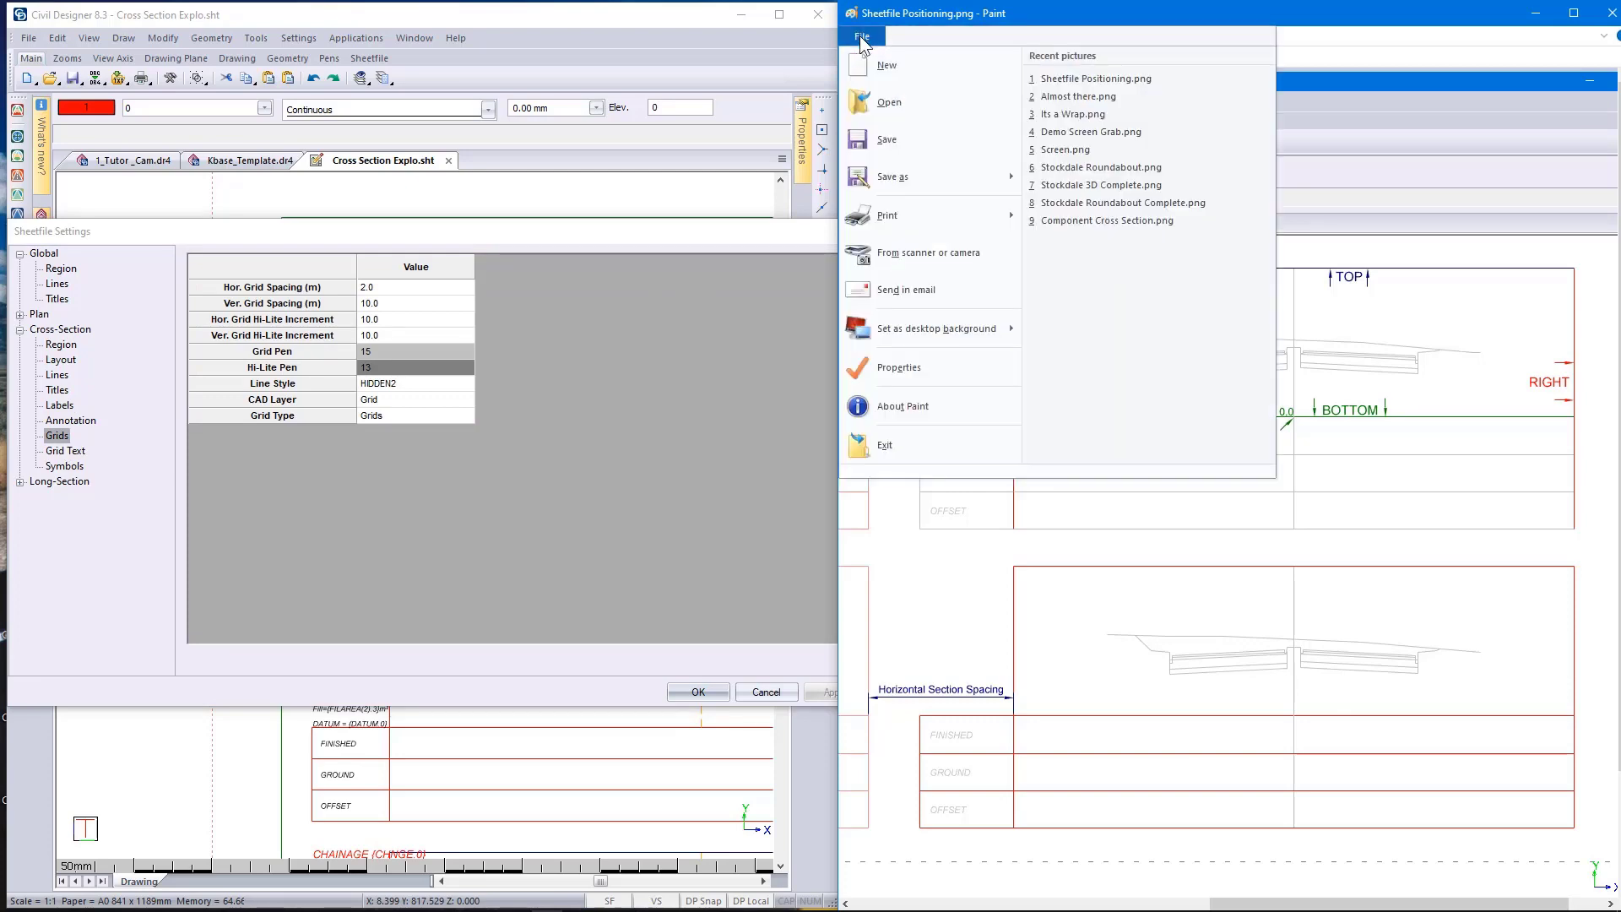
left_click(1077, 96)
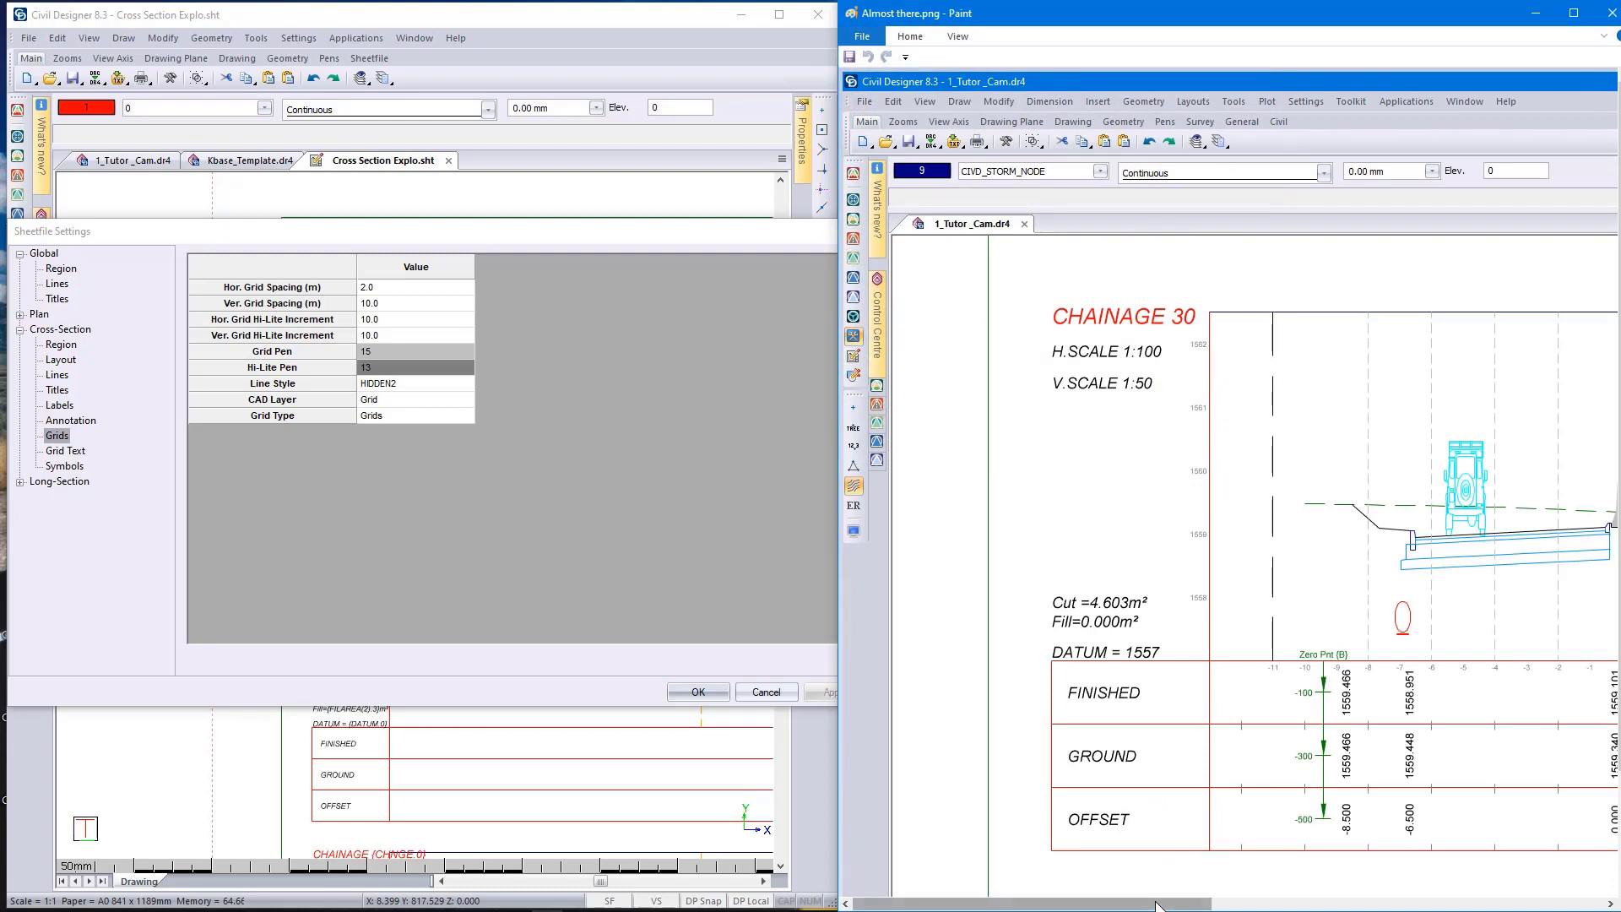
left_click_drag(1156, 905, 1278, 905)
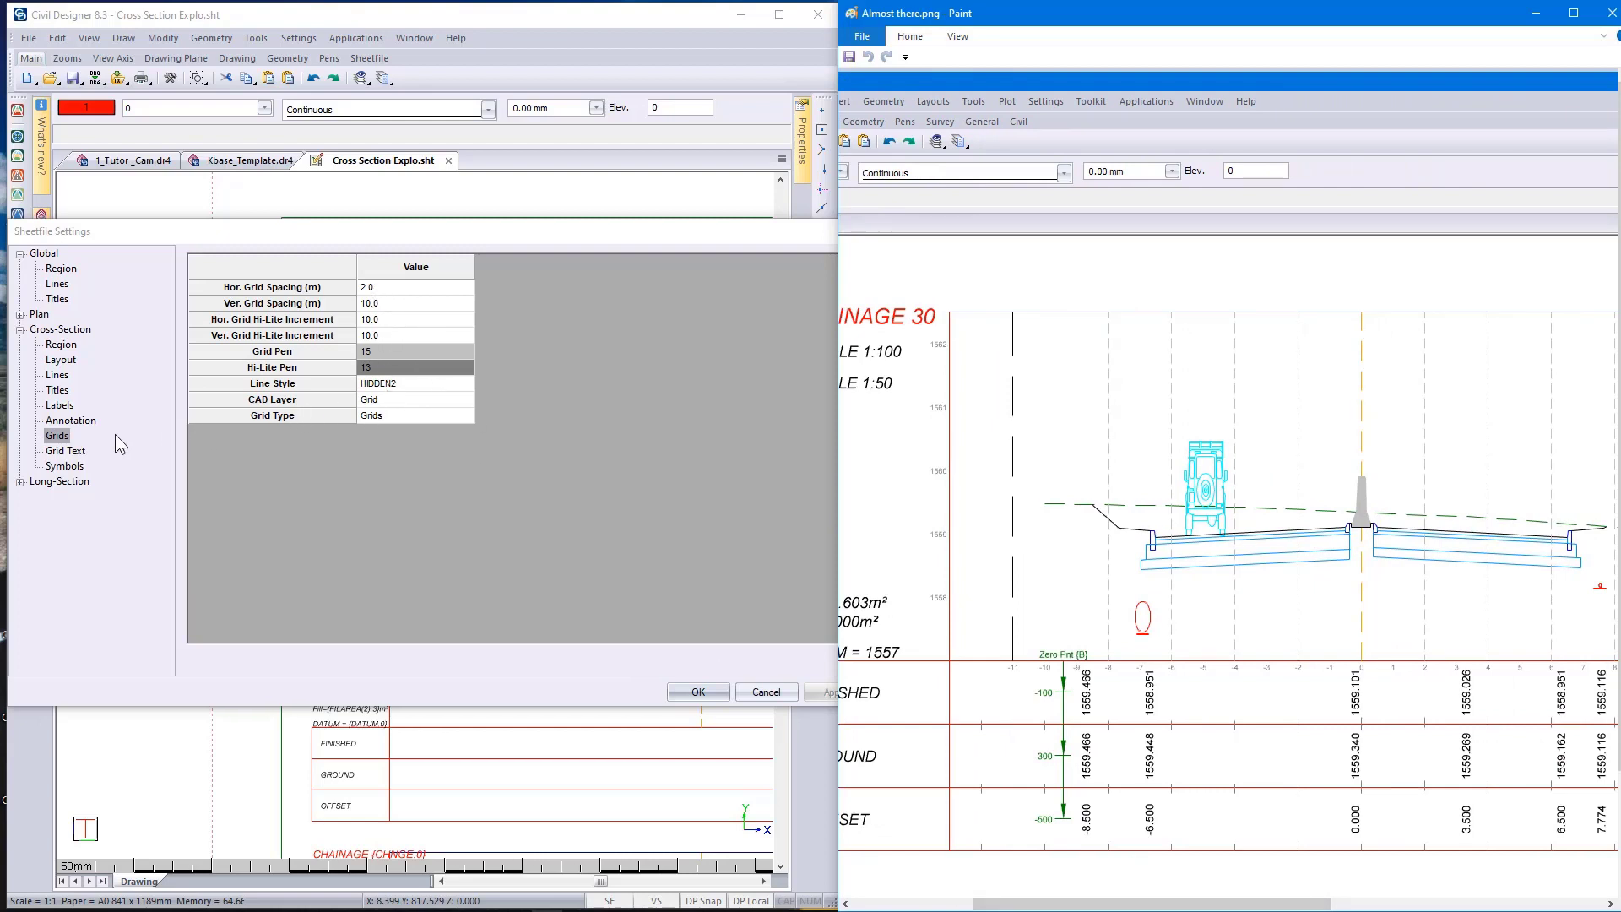
- Review the Grid Text settings and compare the Annotation rows with the Finished, Ground and Offset bands in the reference image
left_click(66, 451)
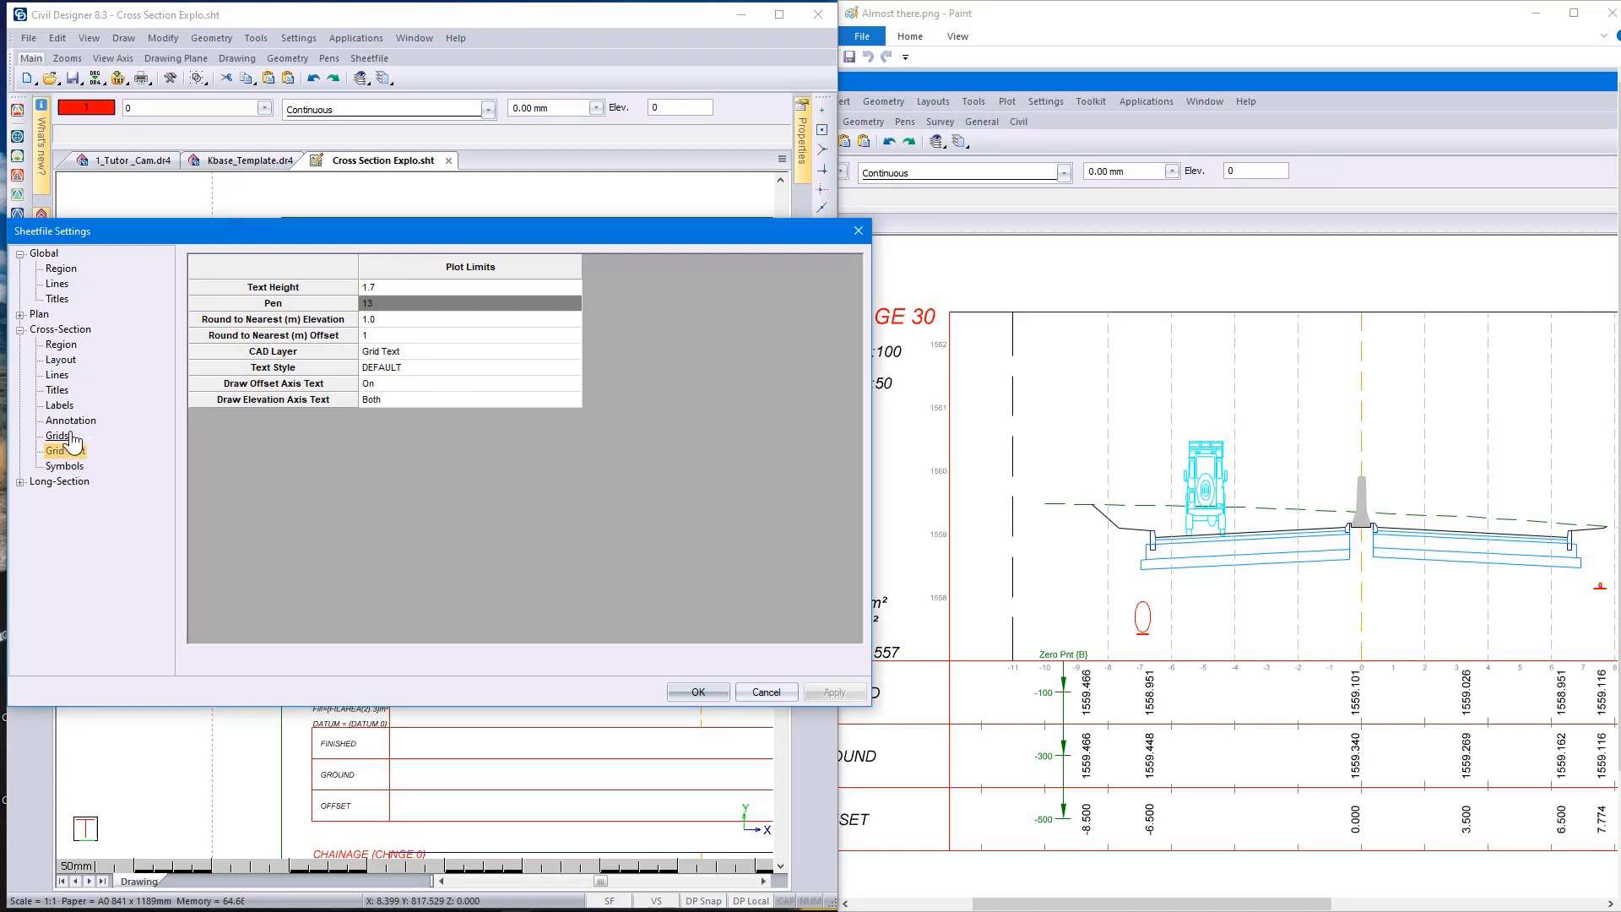
left_click(71, 423)
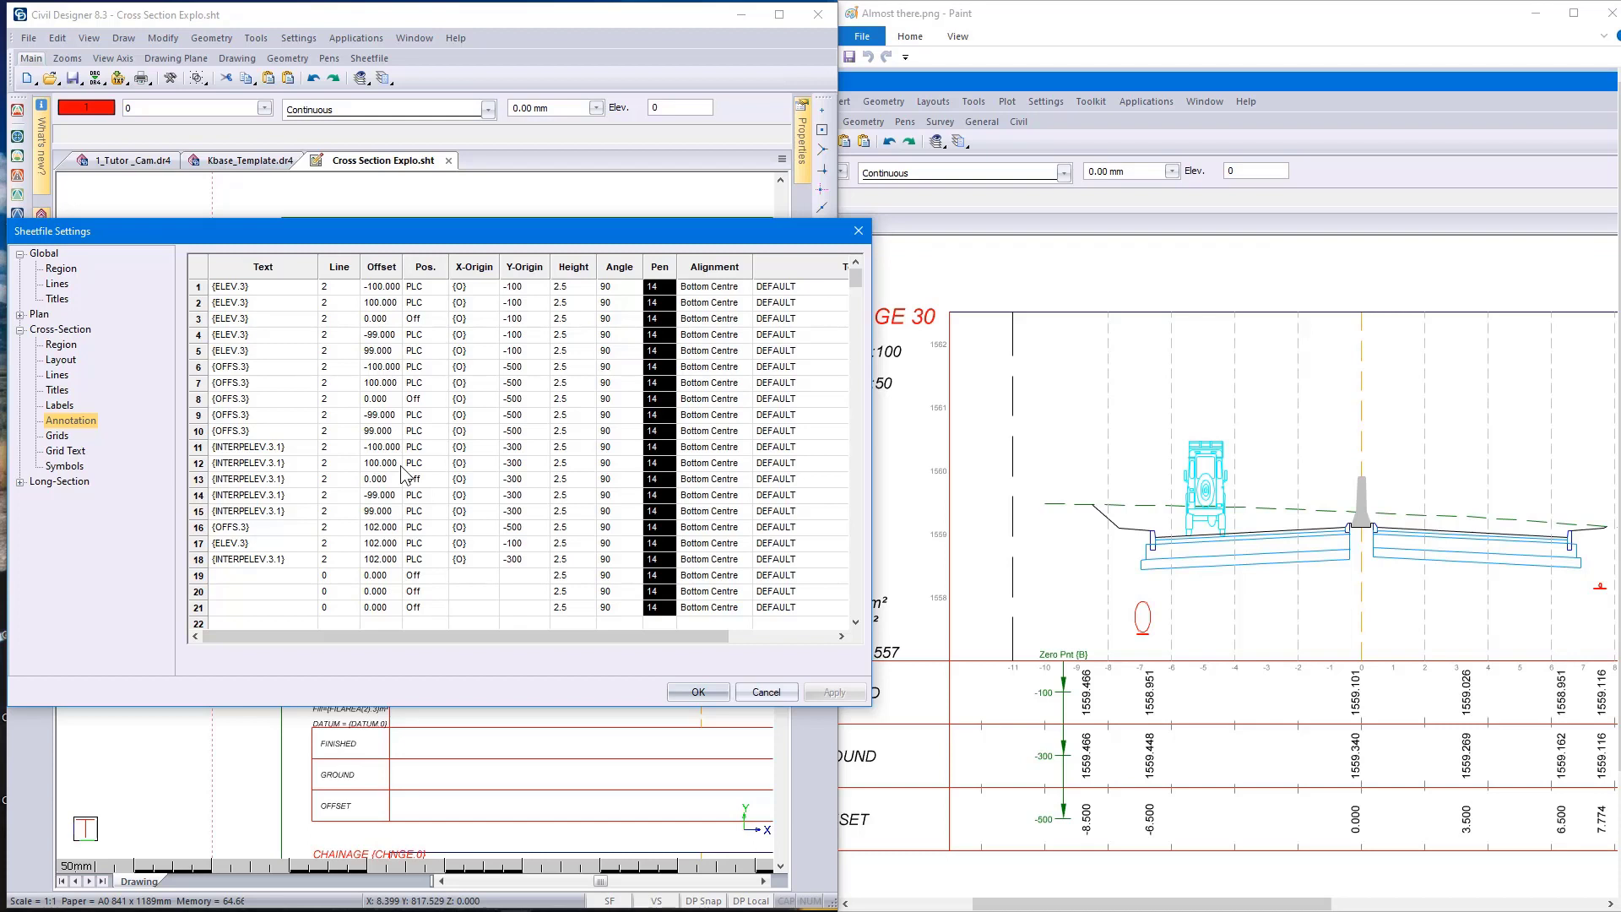
left_click(1032, 904)
left_click_drag(1032, 904, 998, 905)
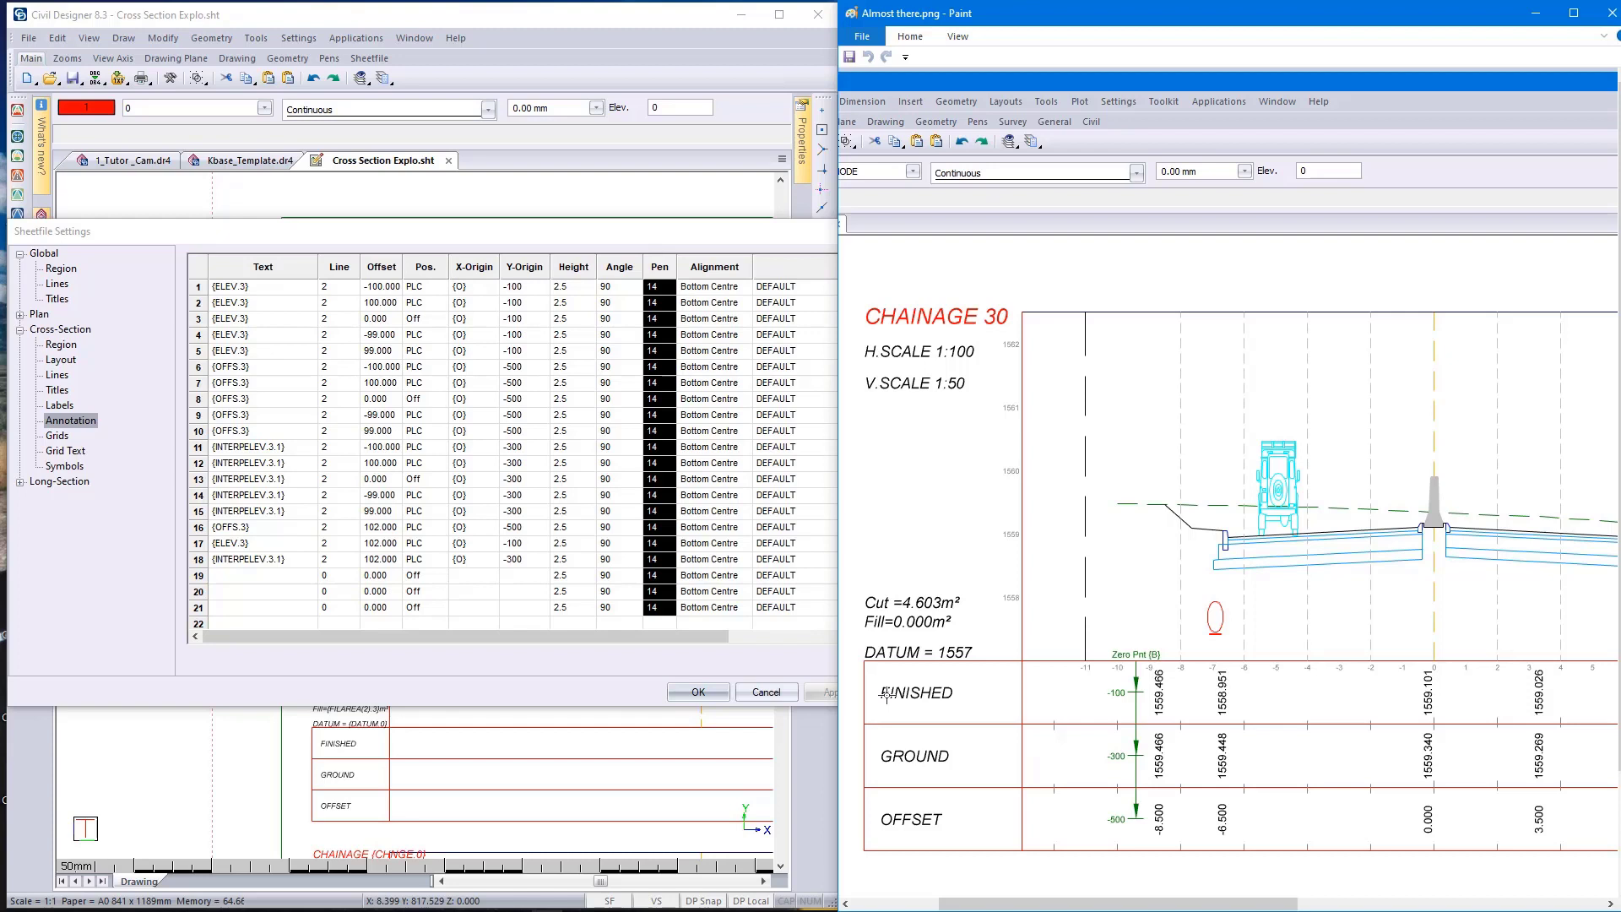
- Add an {ELEV.3} elevation entry in annotation row 19 and assign it to line 2
left_click(243, 574)
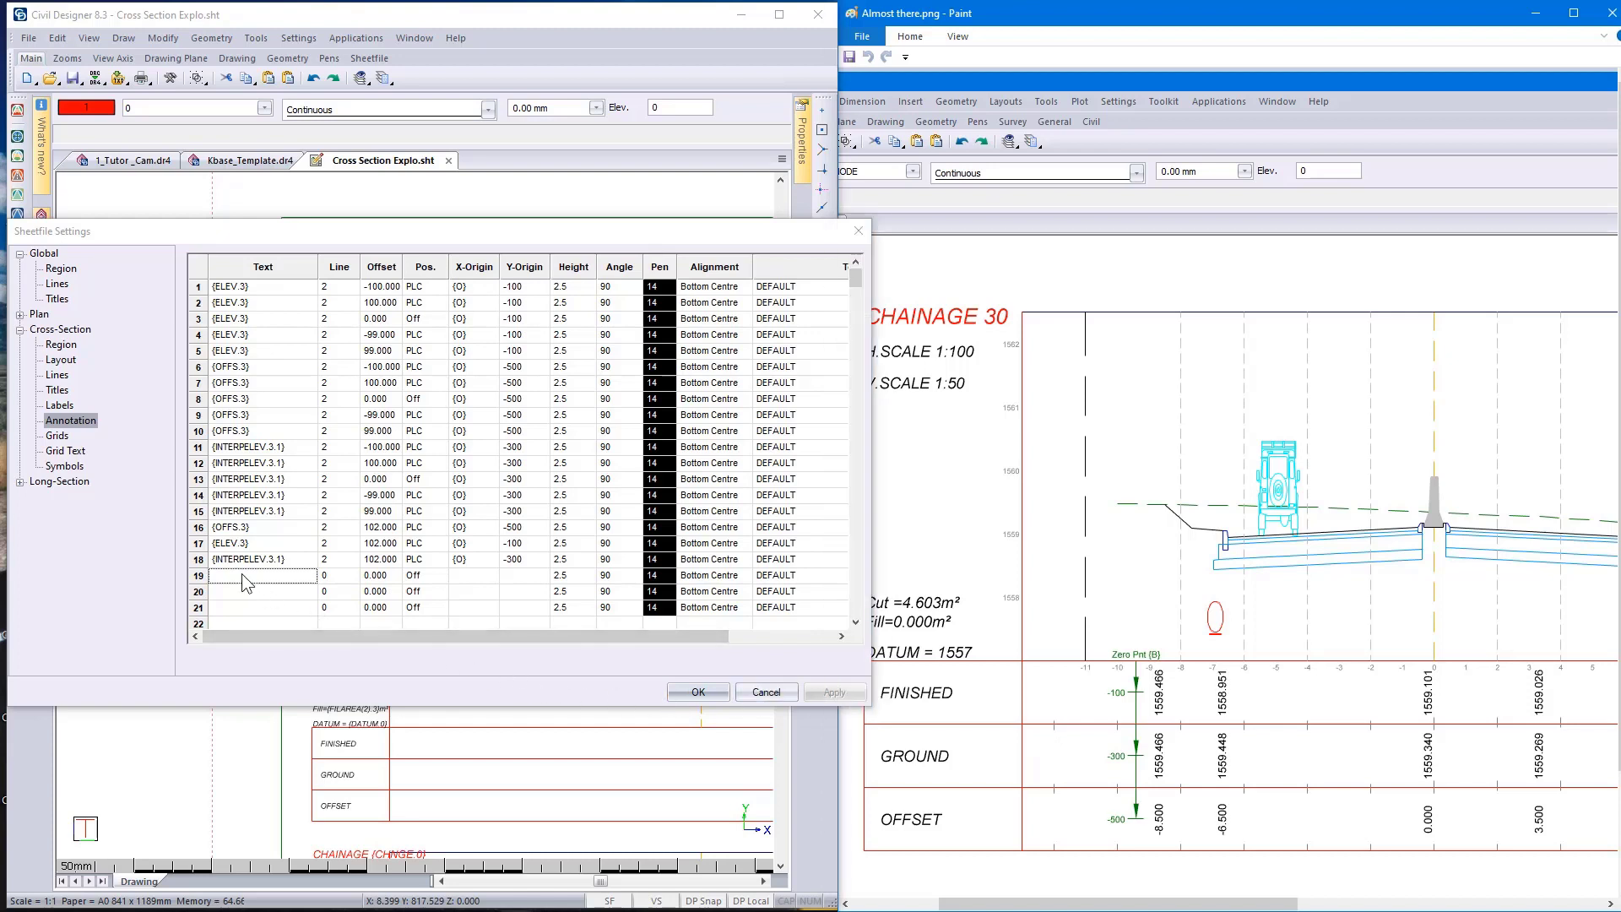
right_click(243, 574)
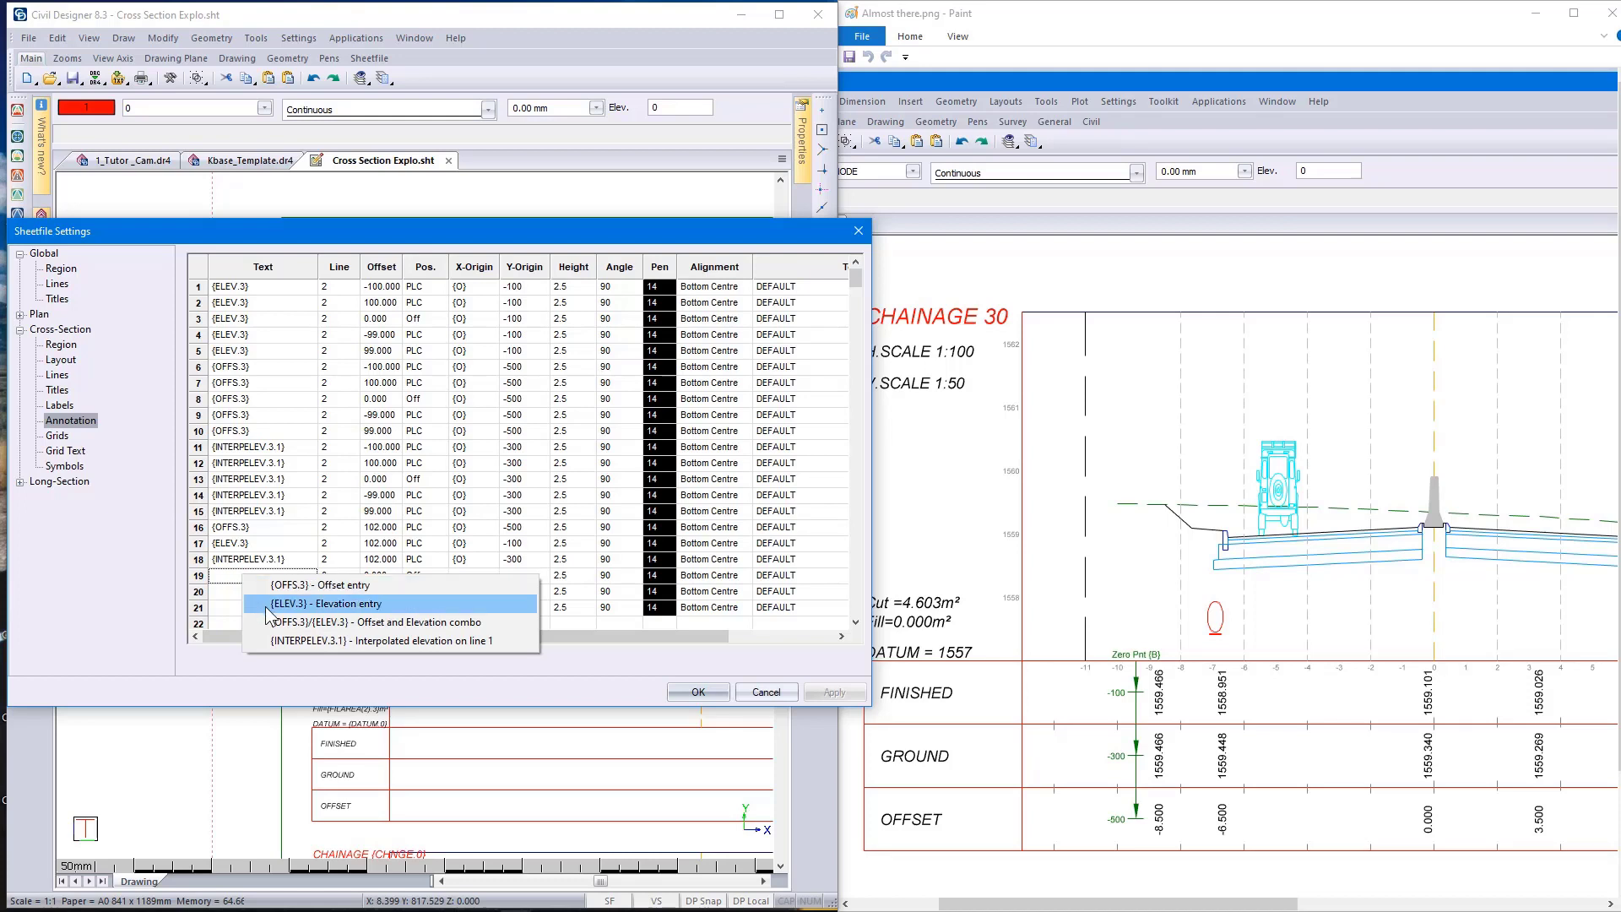
left_click(266, 607)
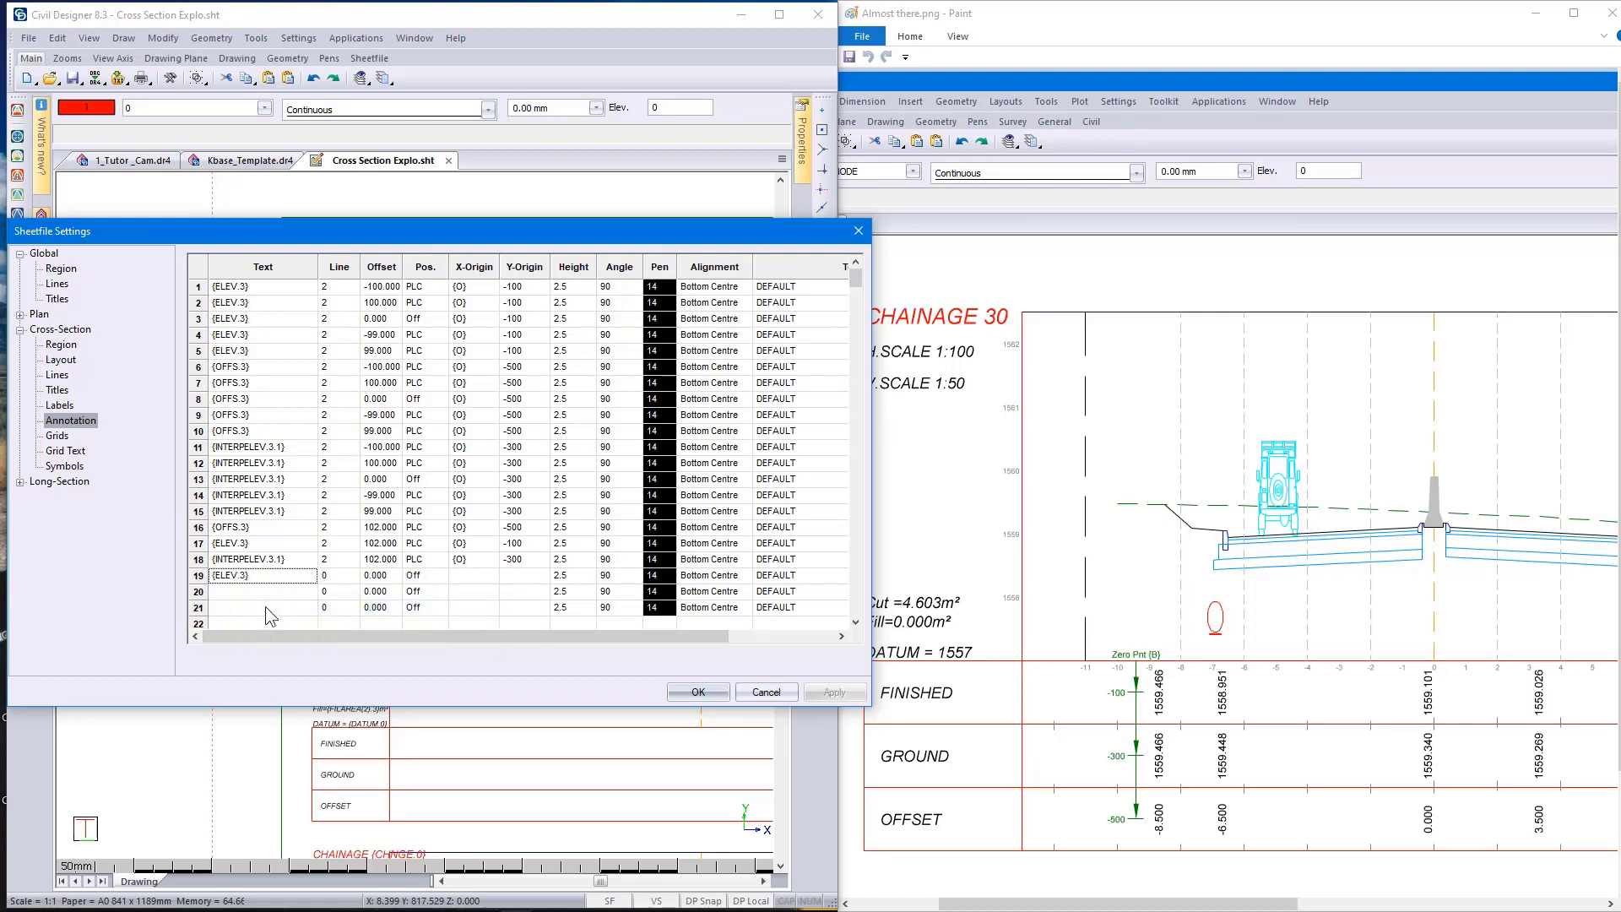
left_click(329, 575)
type("2")
- Add an {INTERPELEV.3.1} interpolated elevation entry in annotation row 20 and assign it to line 2
left_click(273, 591)
right_click(274, 591)
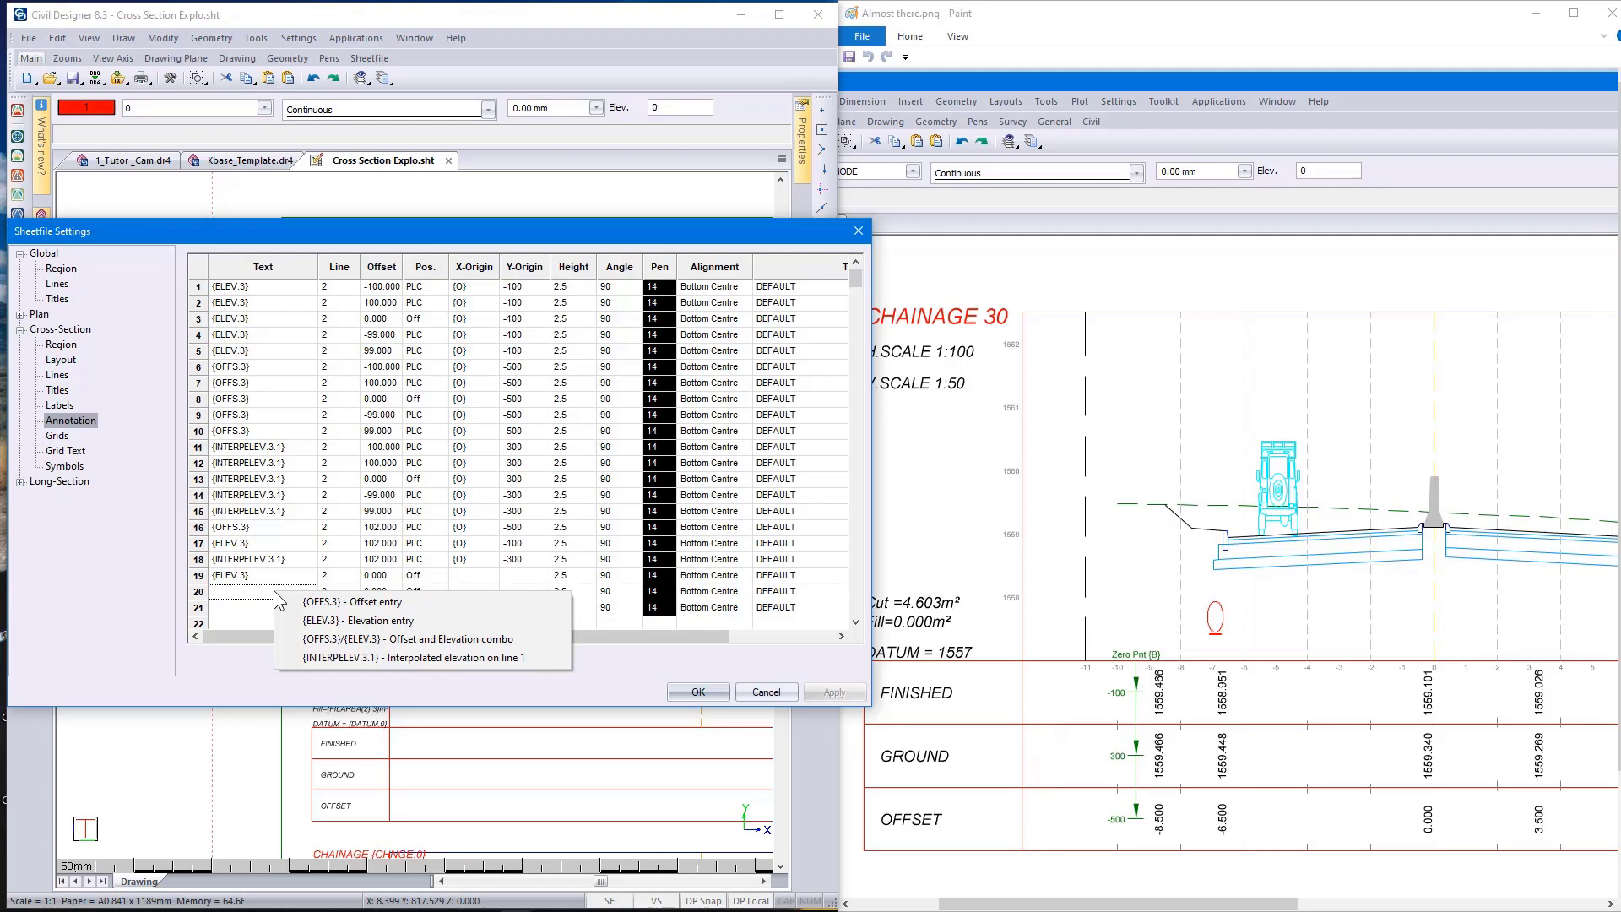
left_click(349, 656)
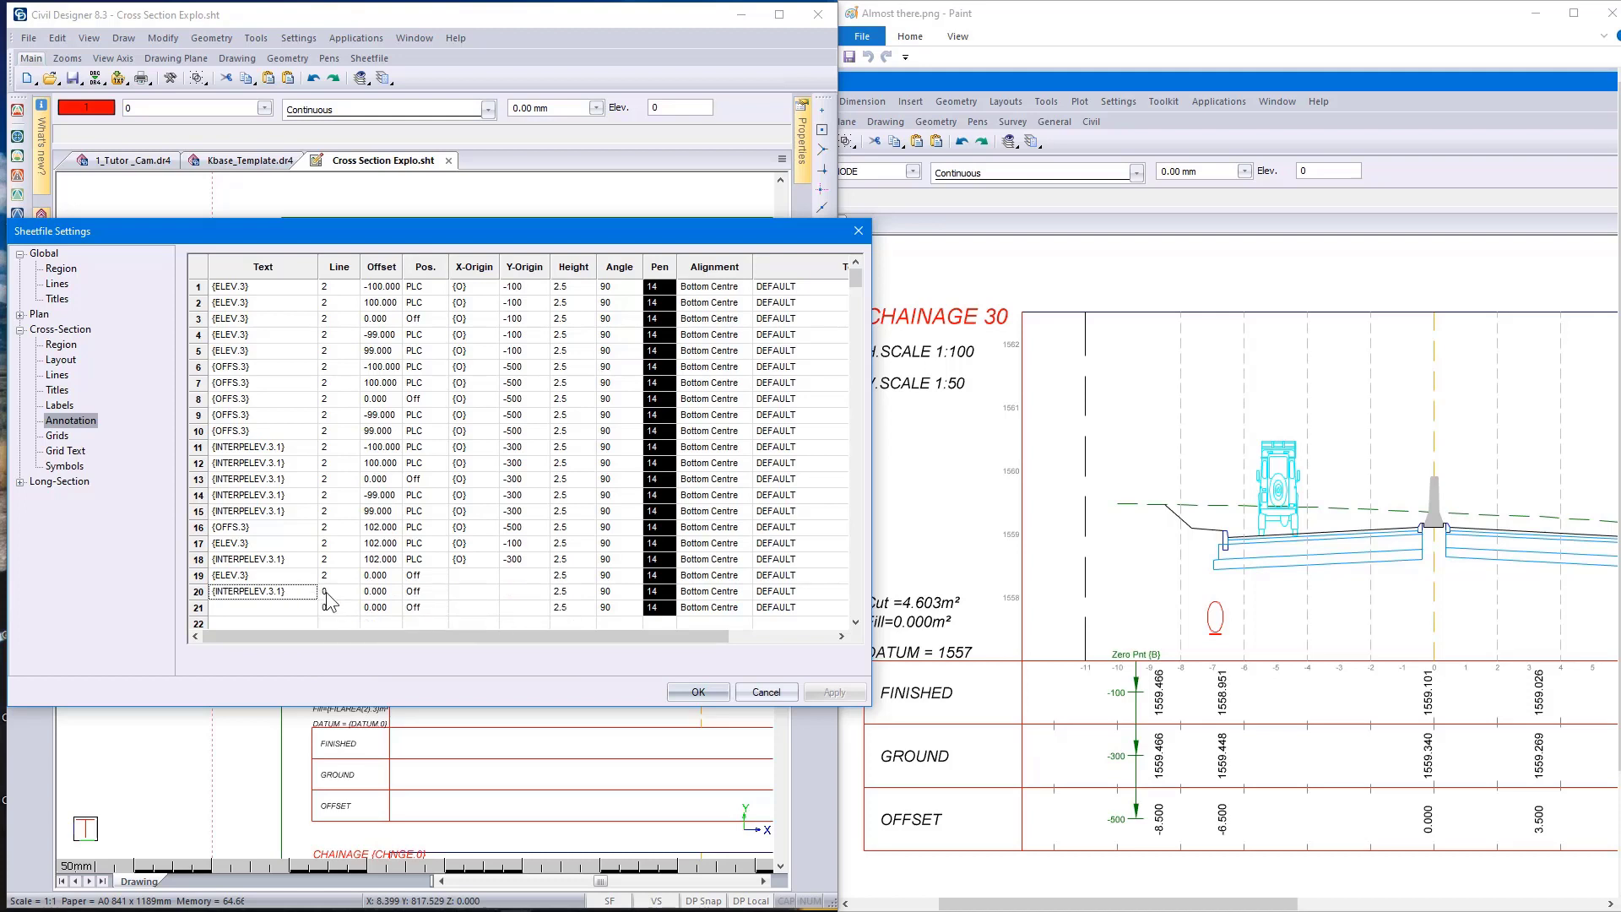
left_click(327, 591)
type("2")
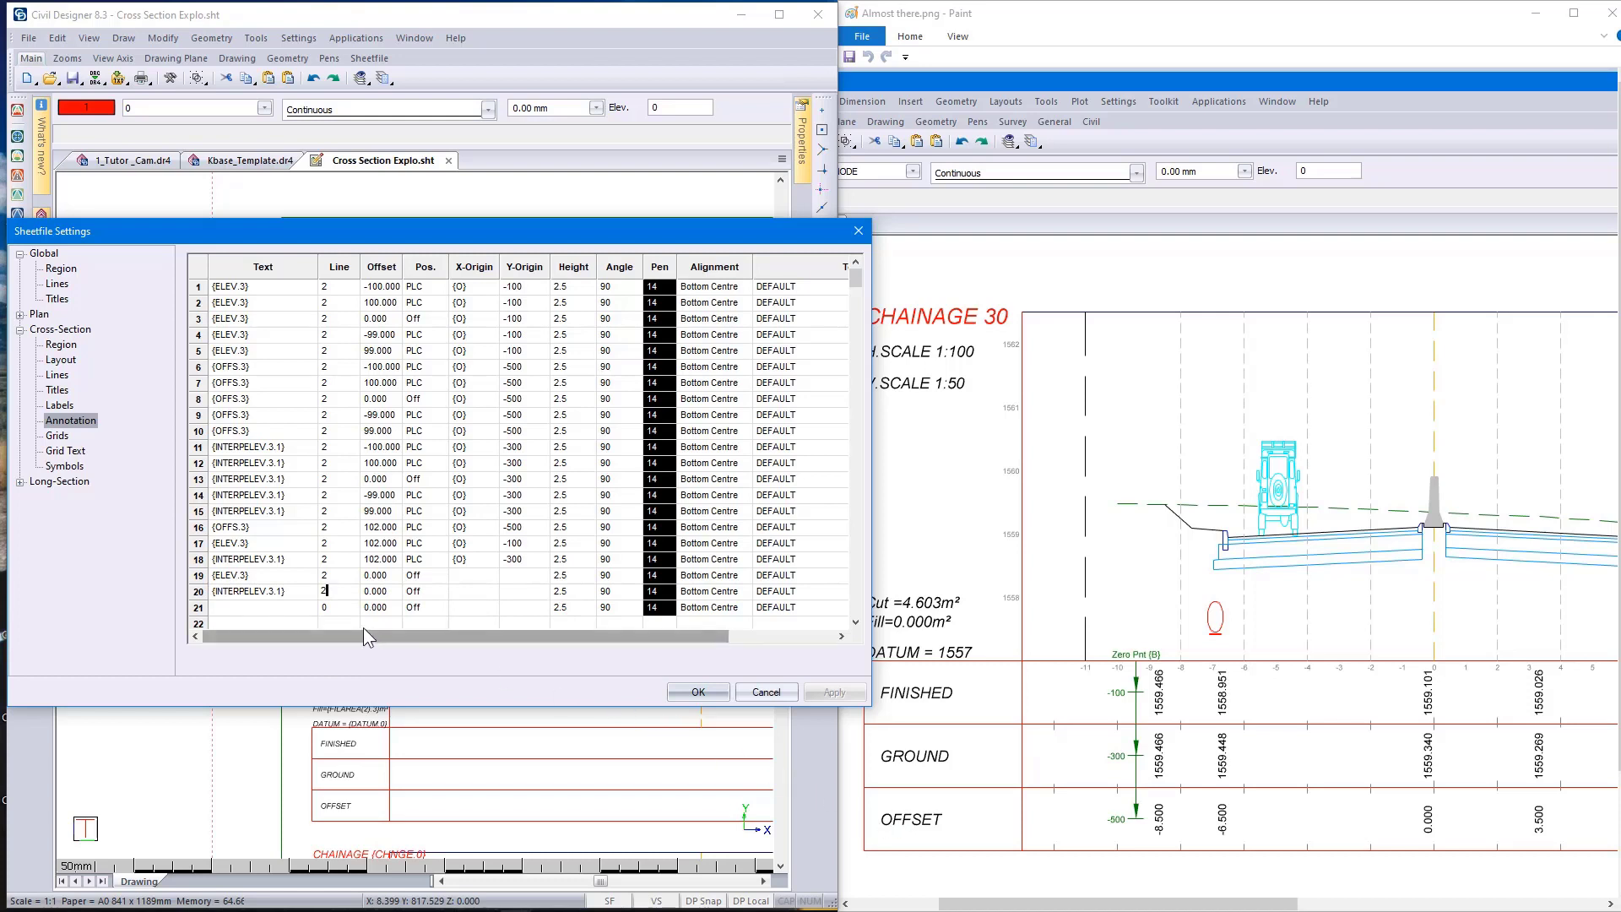
- Add an {OFFS.3} offset entry in annotation row 21 and assign it to line 2
left_click(279, 606)
right_click(279, 606)
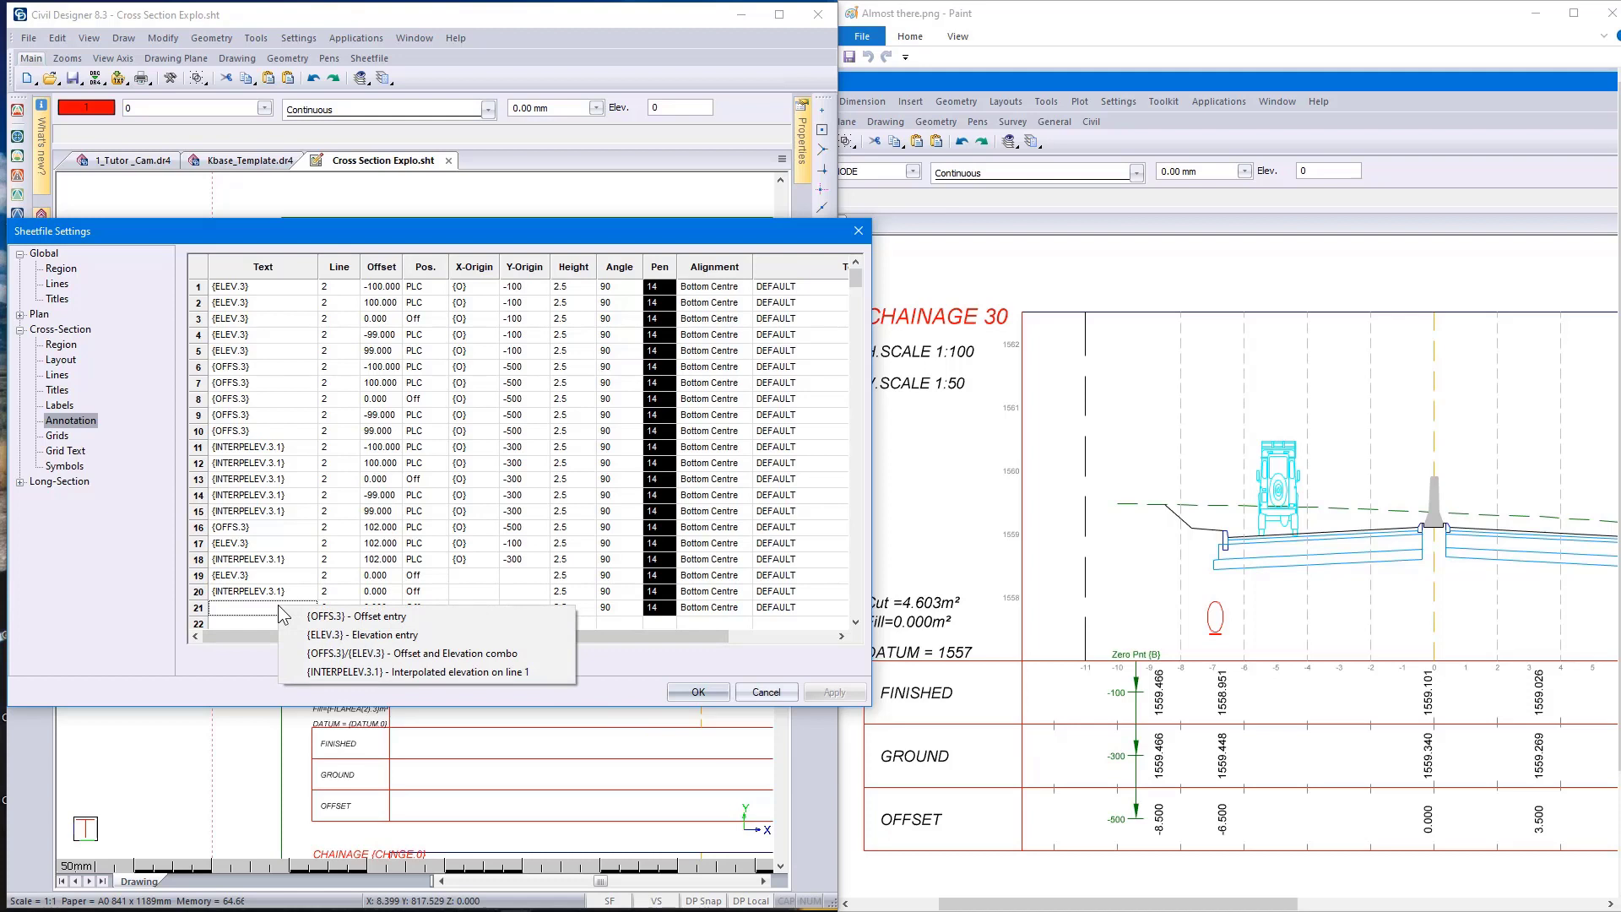
left_click(346, 619)
left_click(344, 608)
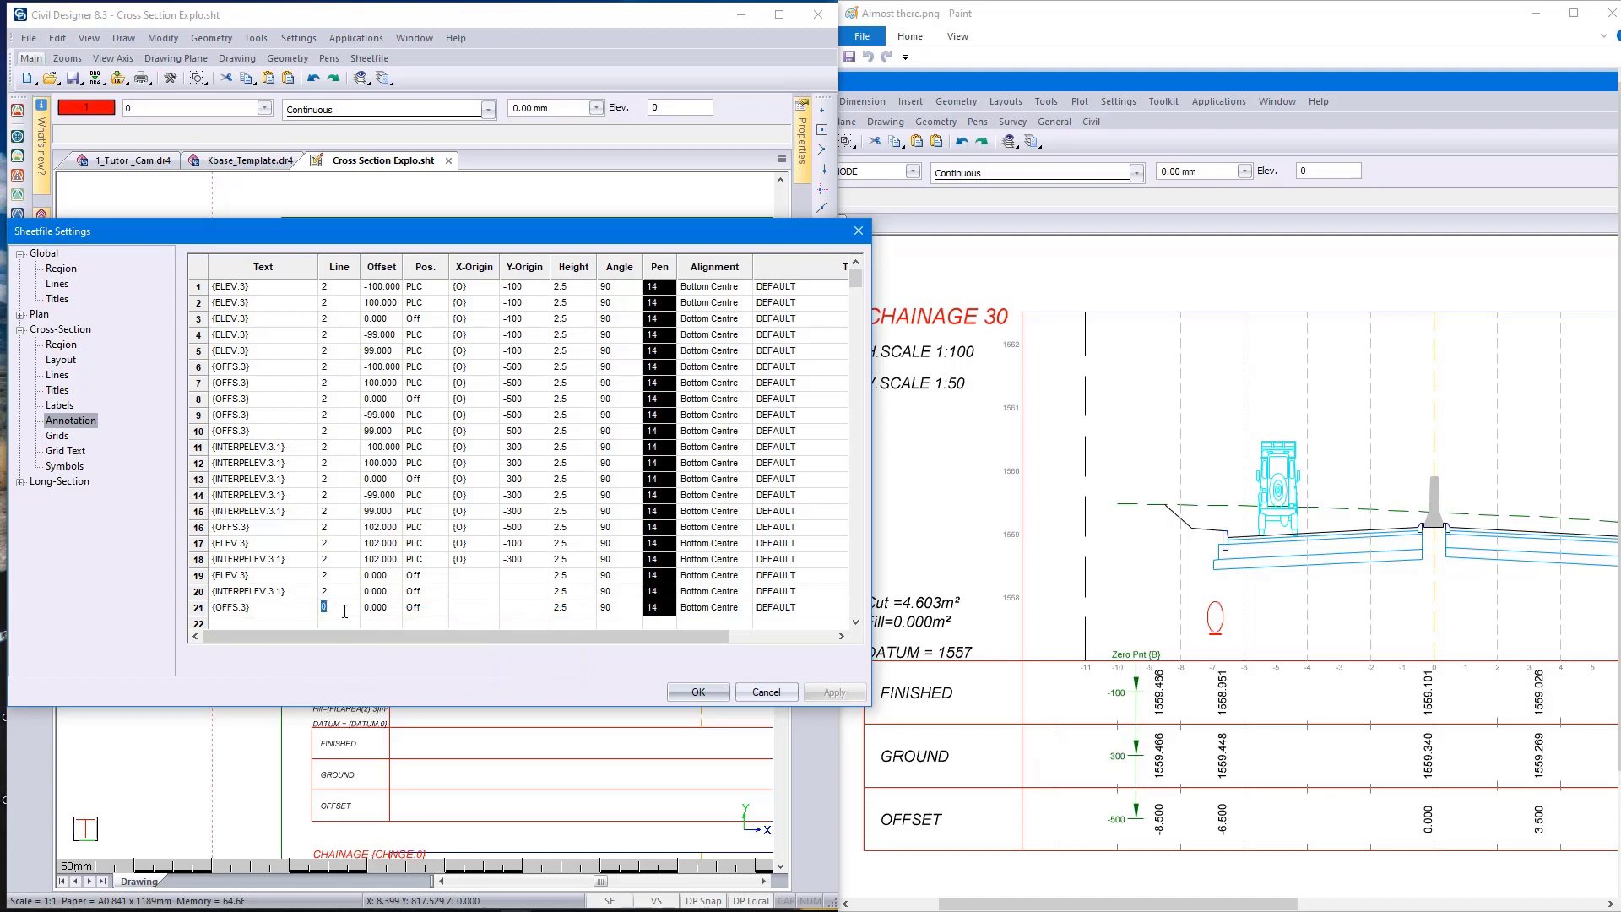
type("2")
- Set annotation row 19's offset to -2 and choose the position type for rows 19 to 21
left_click(390, 575)
type("-2")
left_click(426, 574)
left_click(419, 615)
left_click(440, 592)
left_click(422, 616)
left_click(422, 605)
left_click(440, 608)
left_click(430, 617)
left_click(427, 575)
- Consult the Cross-Section Annotation help for the Pos options and look up the Point Location Code (PLC) topic
key("F1")
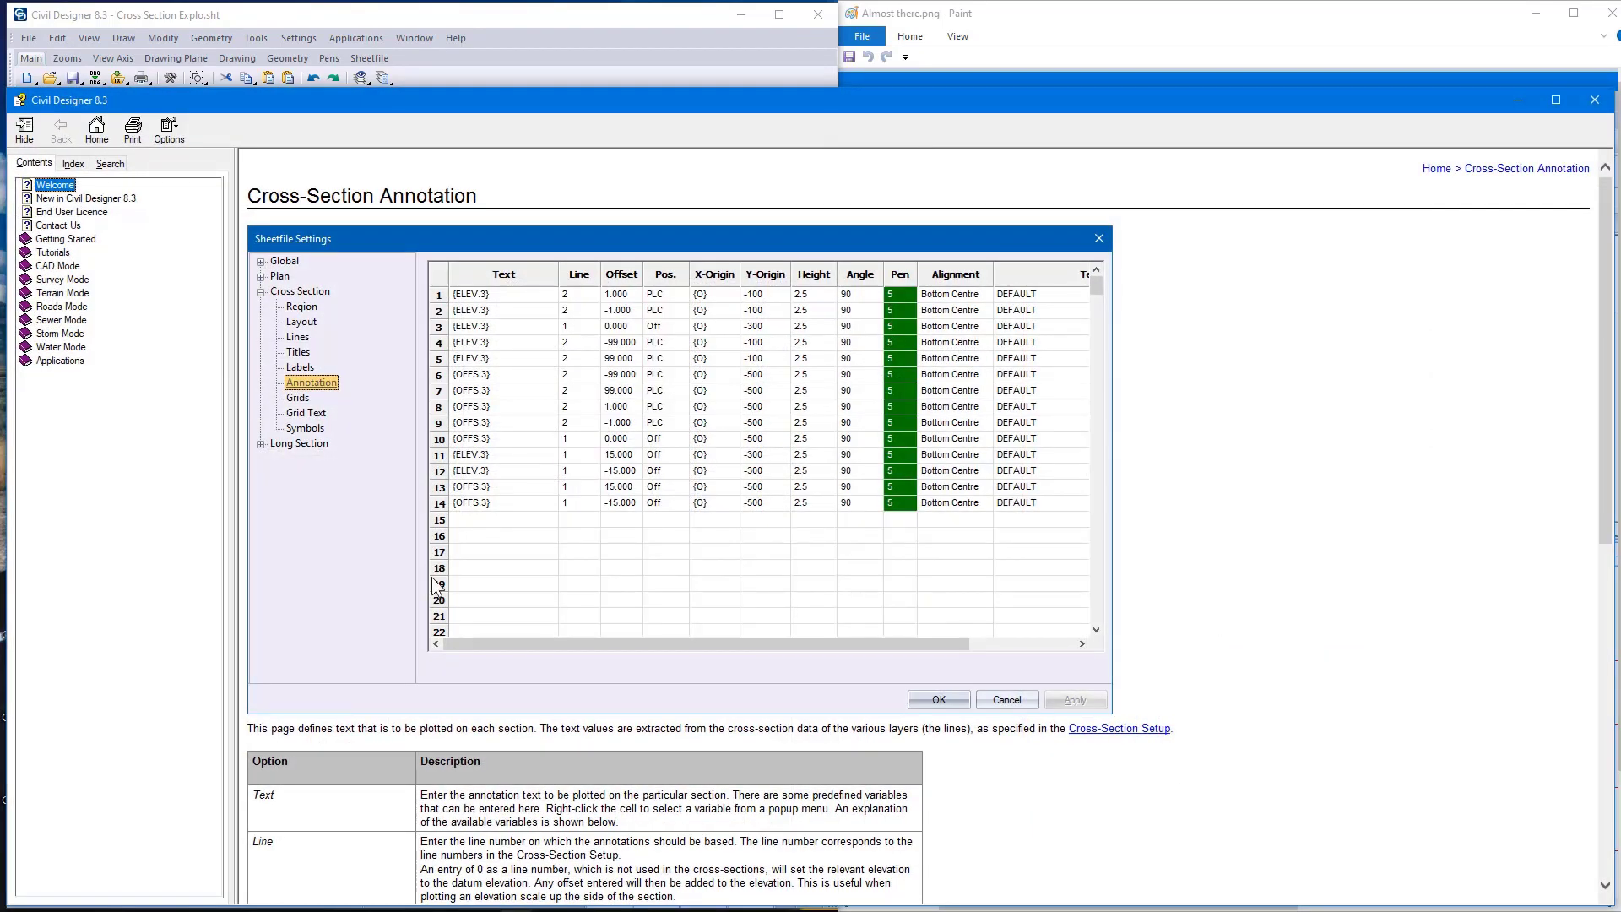
scroll(437, 585, "down", 4)
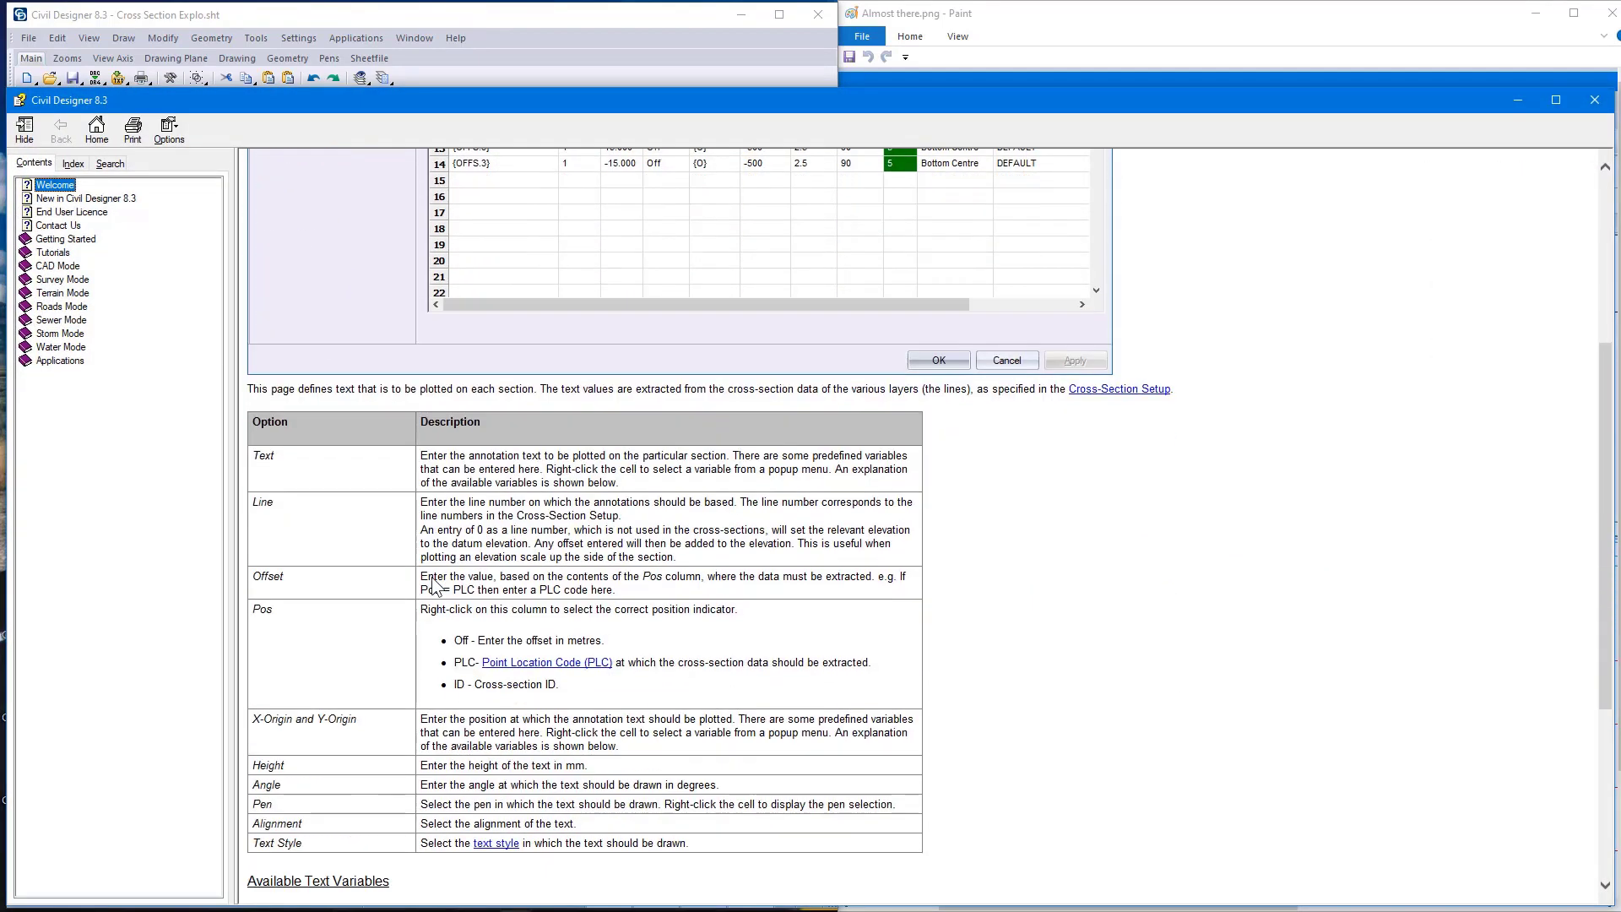
left_click(551, 663)
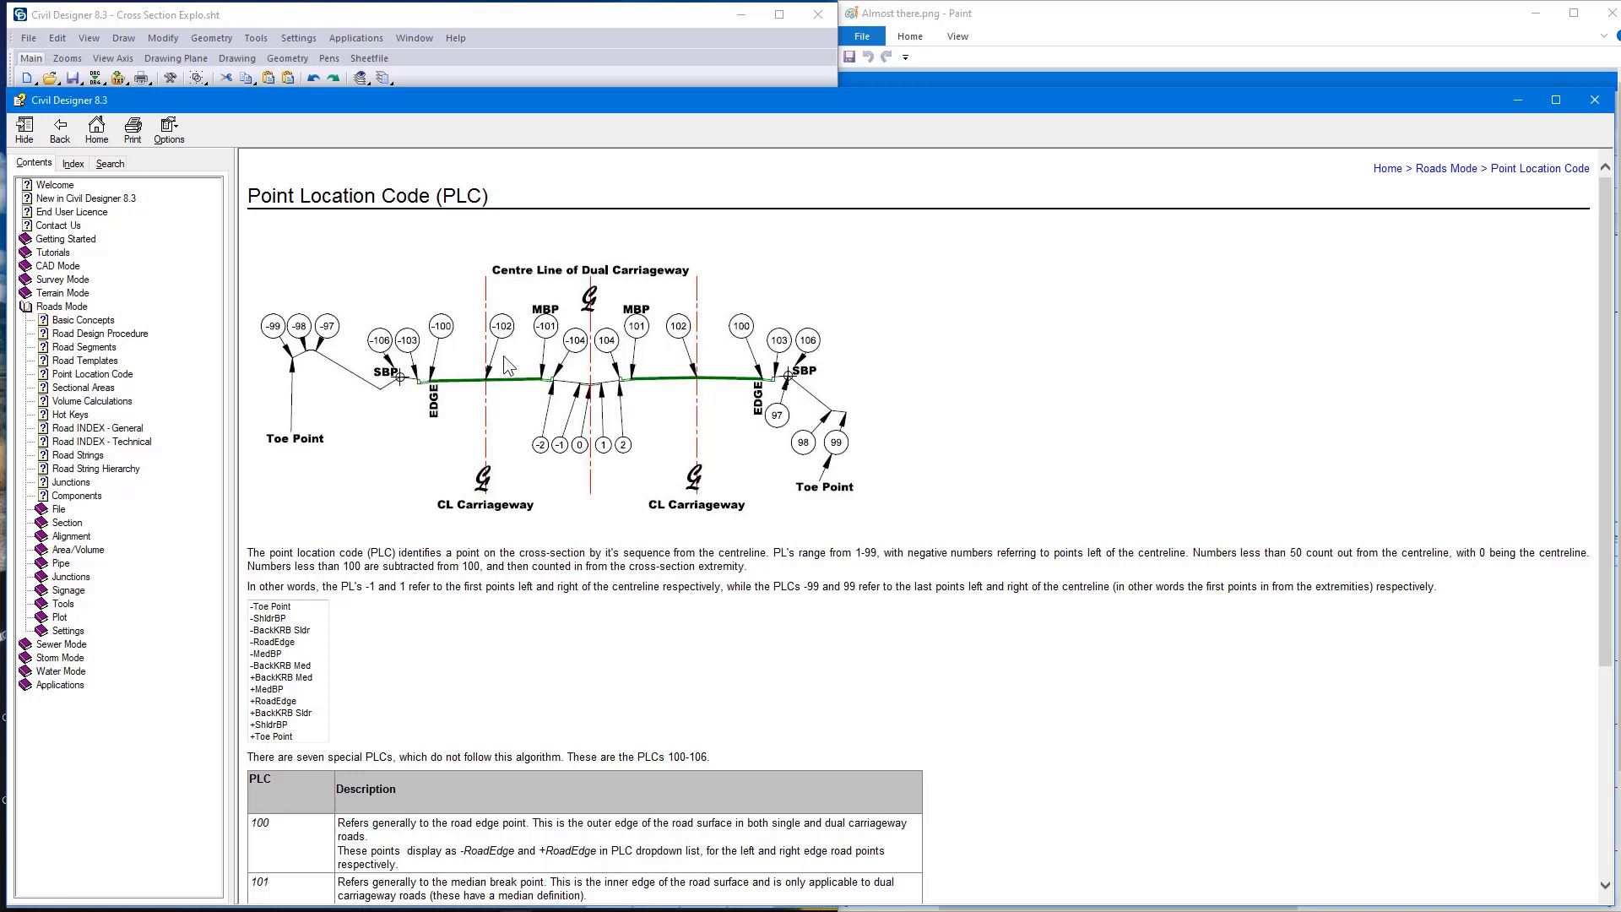
- Read the PLC 102 description in the Point Location Code help for the sign convention on each side, and close the help
scroll(530, 582, "down", 3)
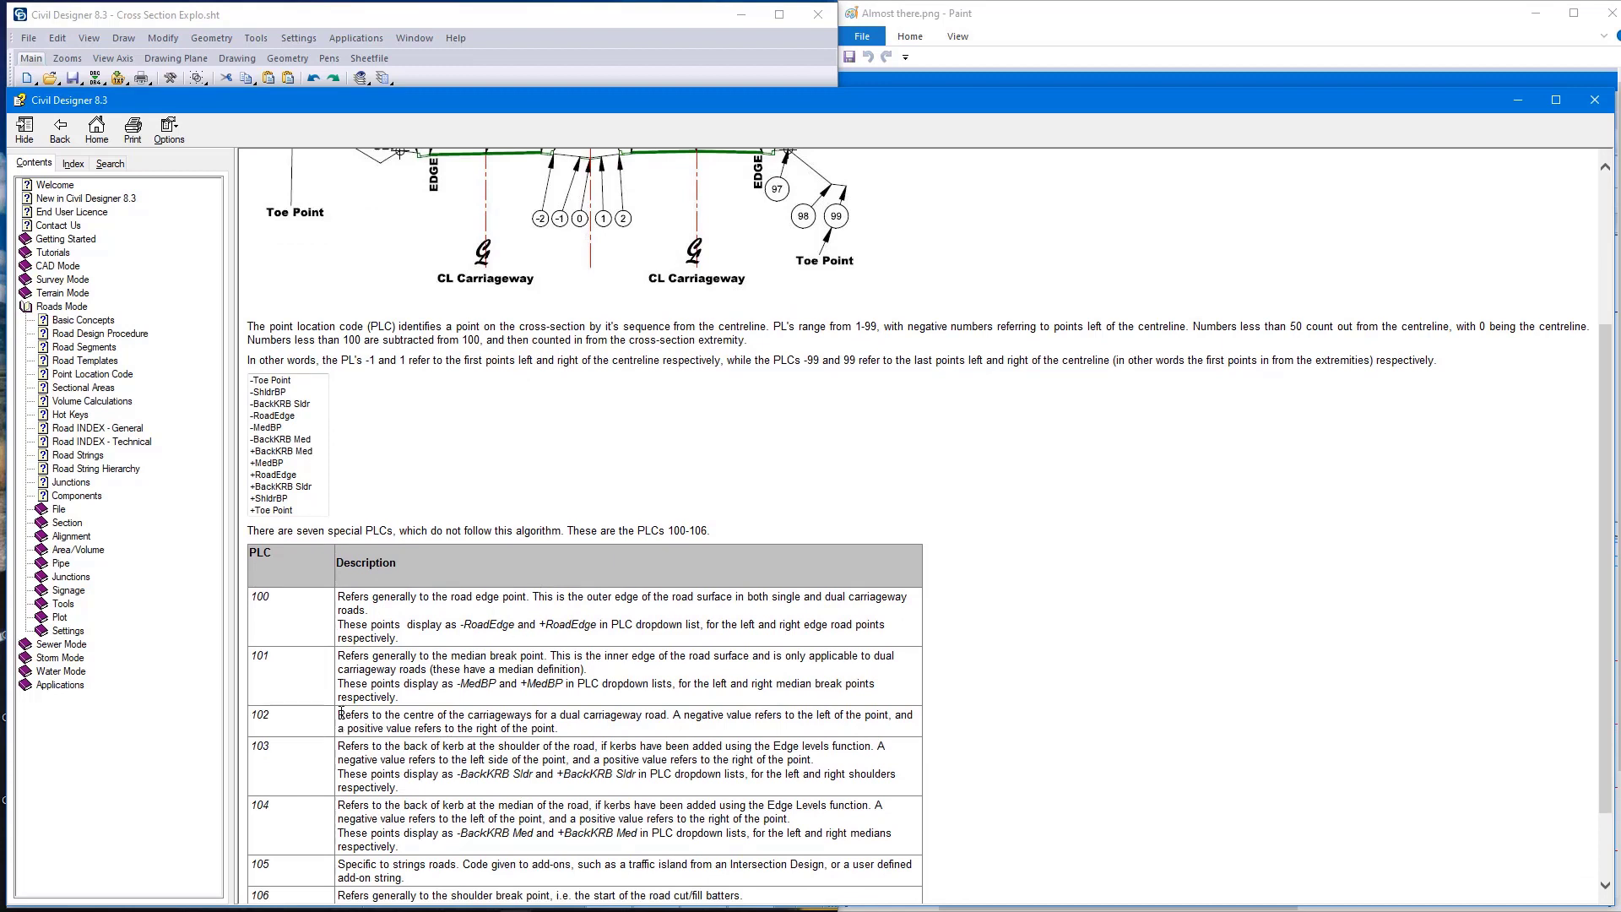
left_click_drag(340, 714, 887, 708)
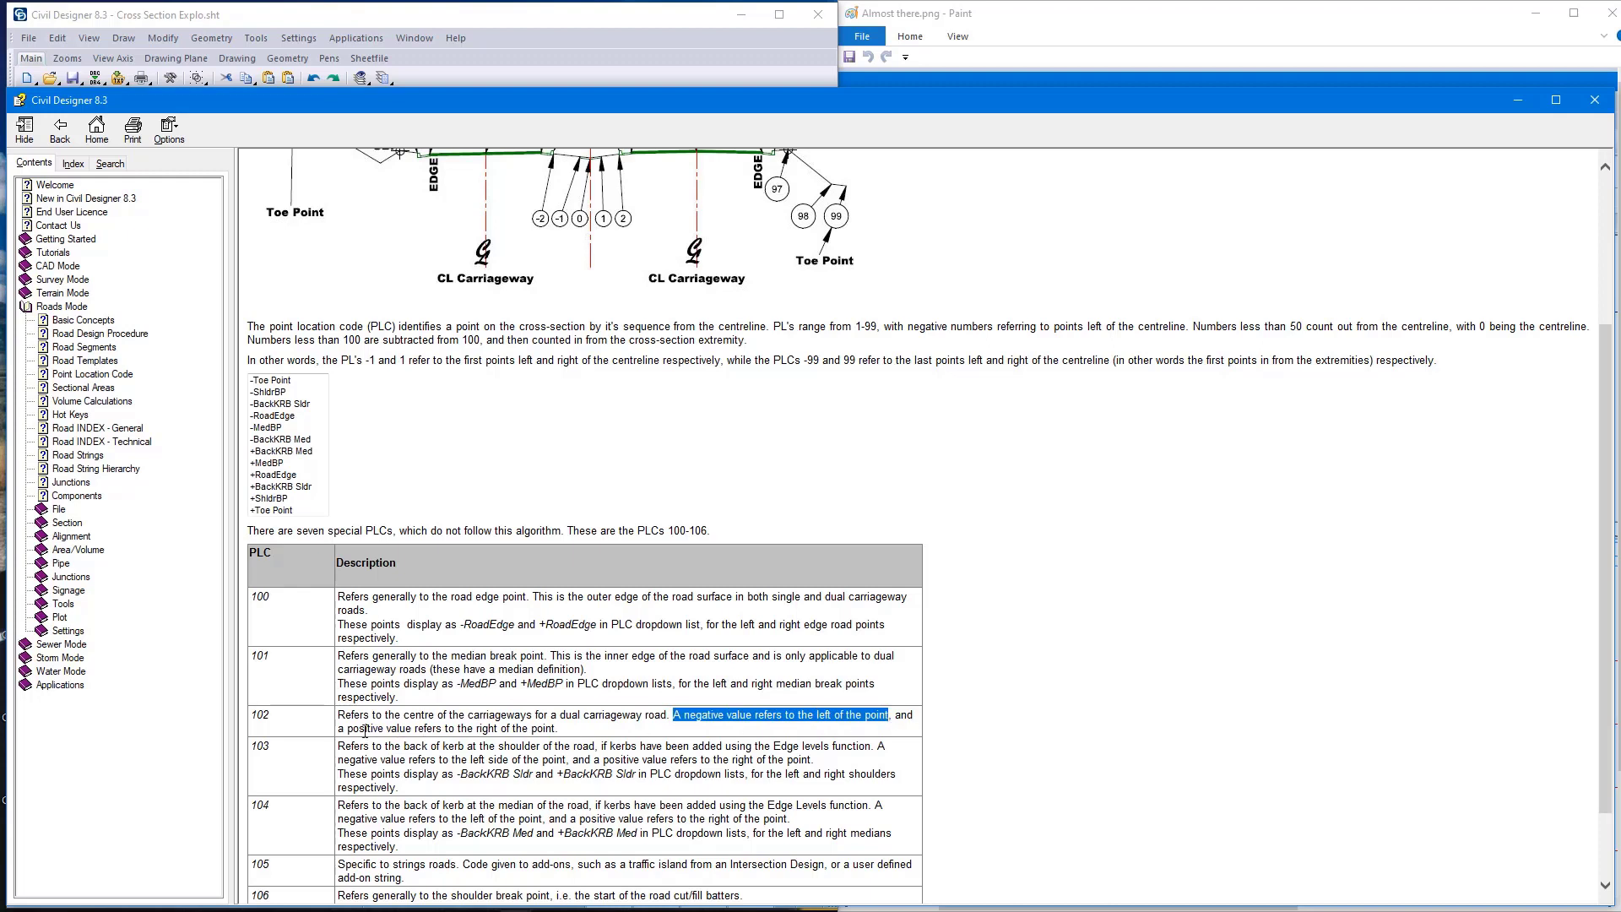
left_click_drag(348, 727, 558, 728)
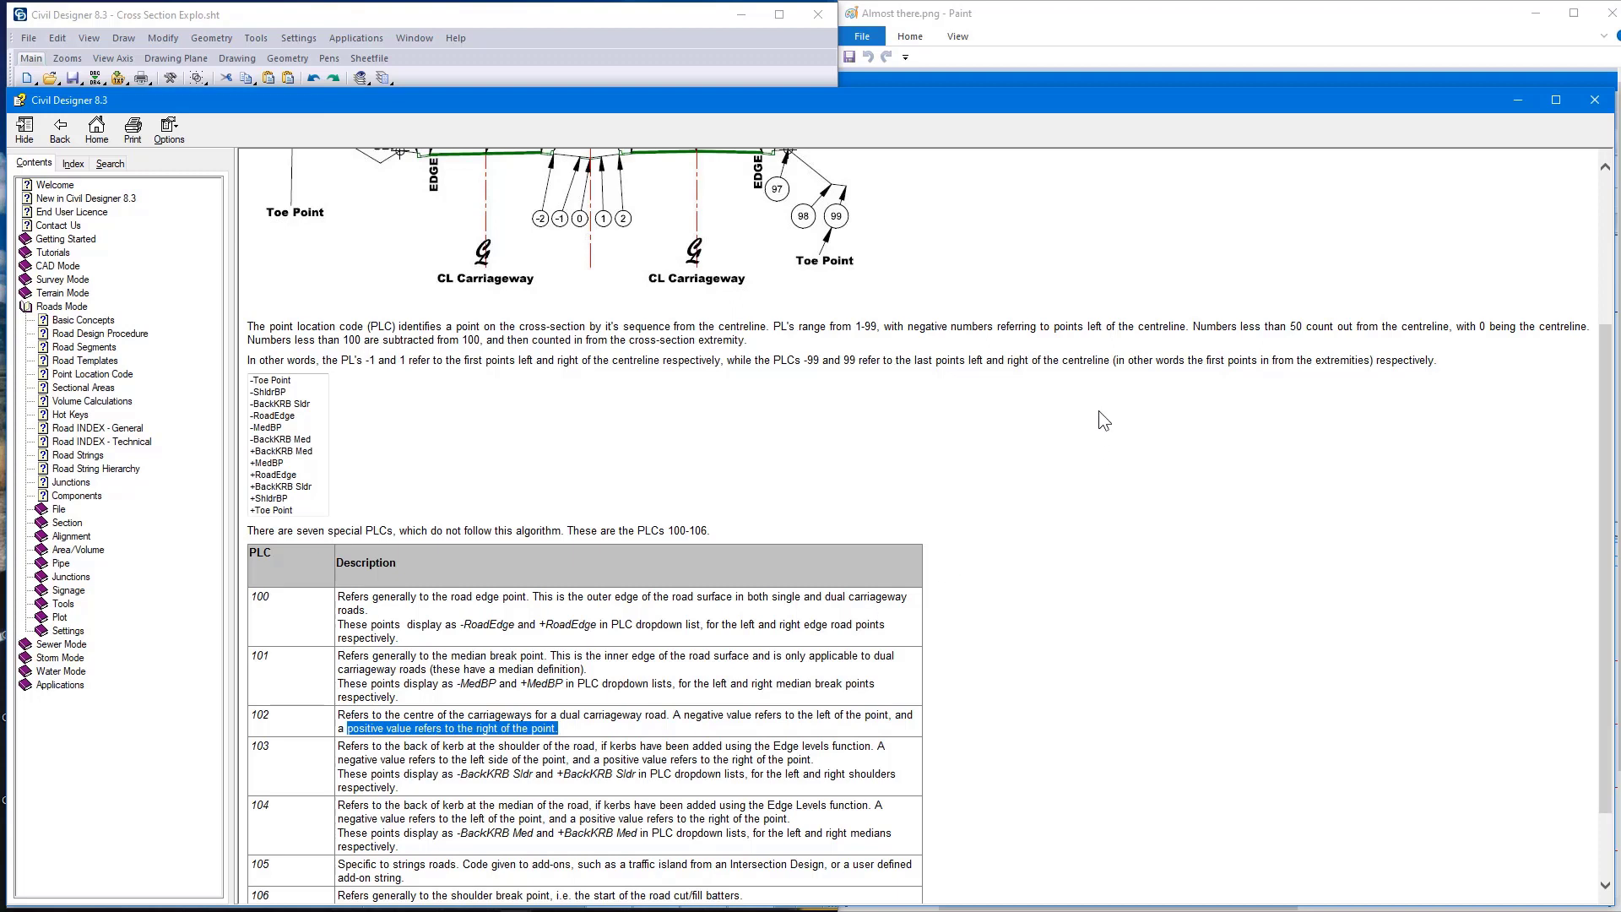
left_click(1593, 101)
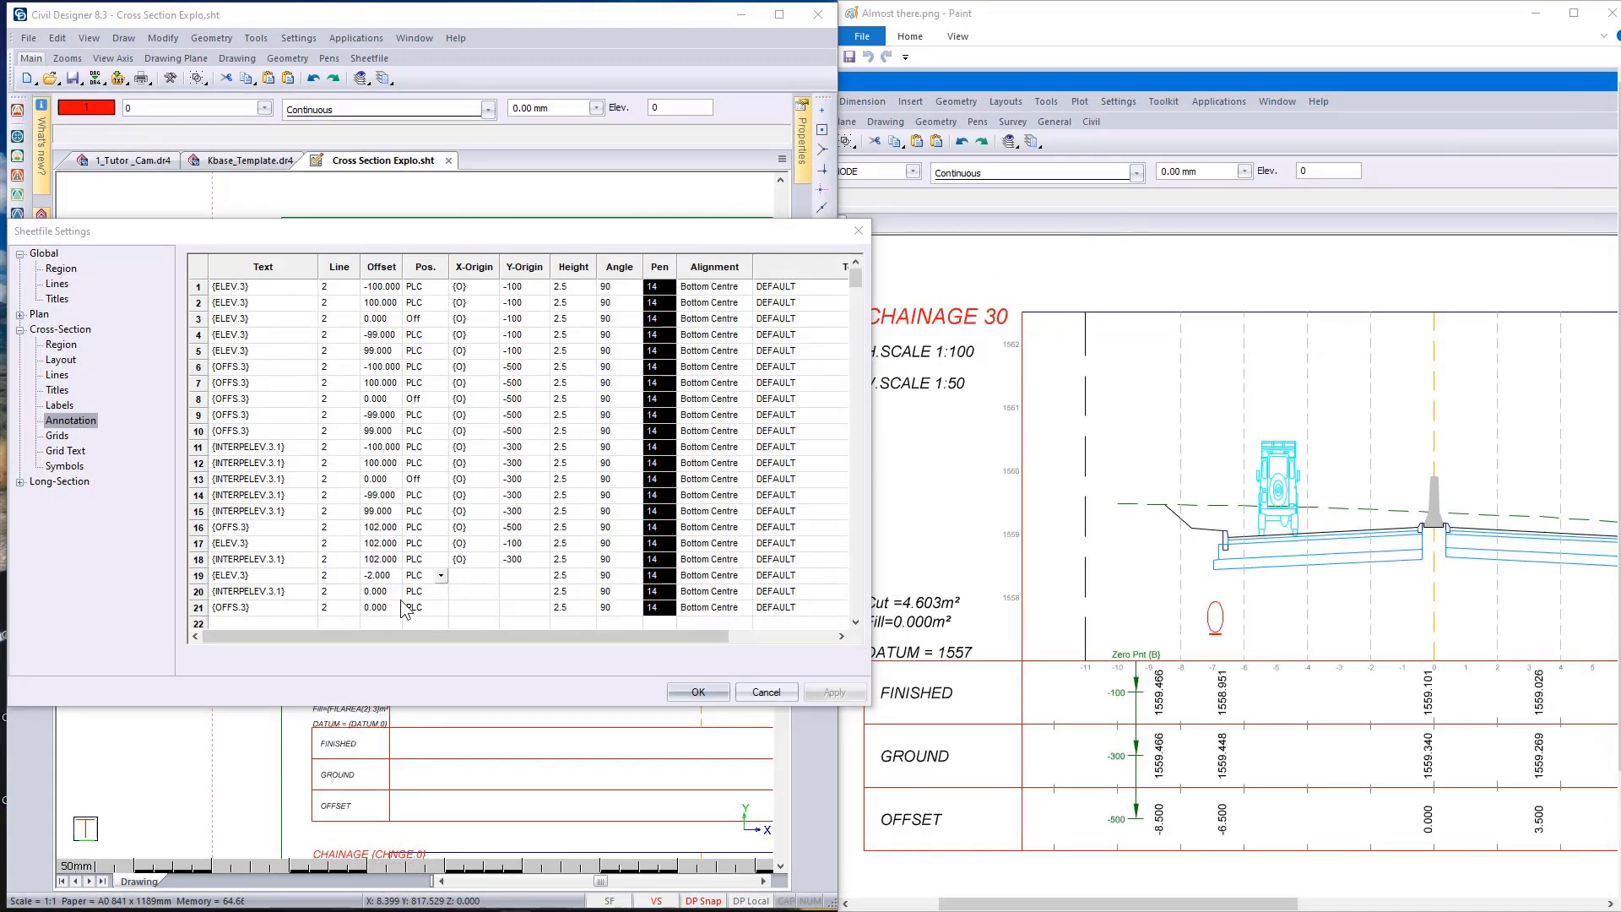
- Set the offset of annotation rows 19, 20 and 21 to -102
left_click(381, 576)
type("-")
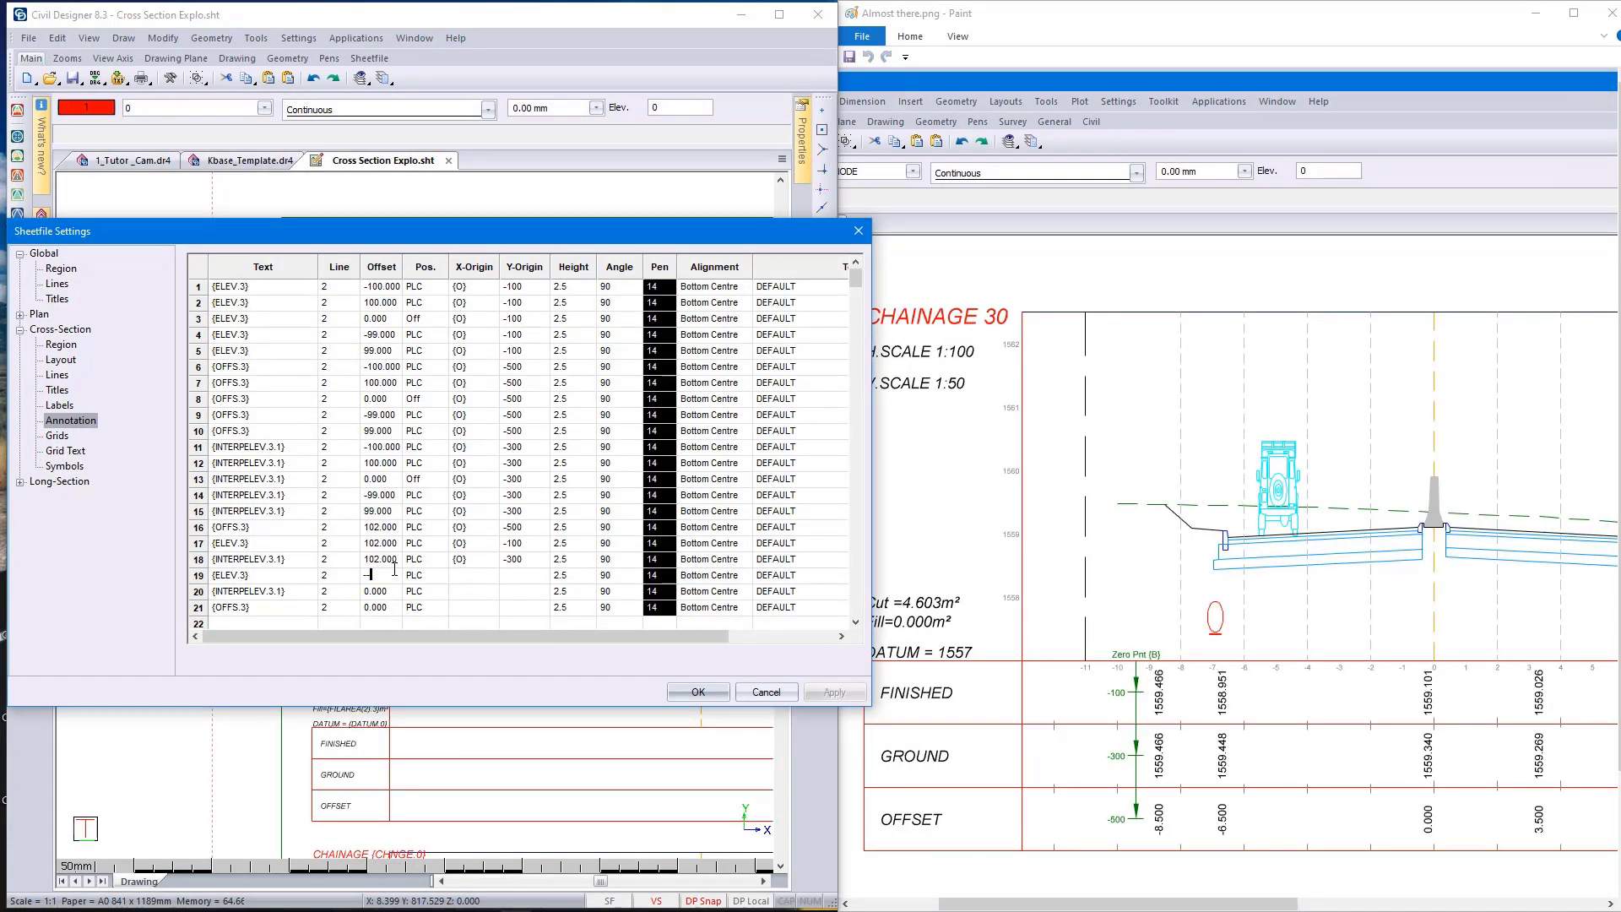
type("102")
key("Return")
left_click(395, 569)
left_click(394, 569)
key("ctrl+c")
key("Return")
key("ctrl+v")
key("Return")
key("ctrl+v")
- Set the X-Origin of annotation rows 19 to 21 to {O}, the origin of the cross-section
left_click(477, 580)
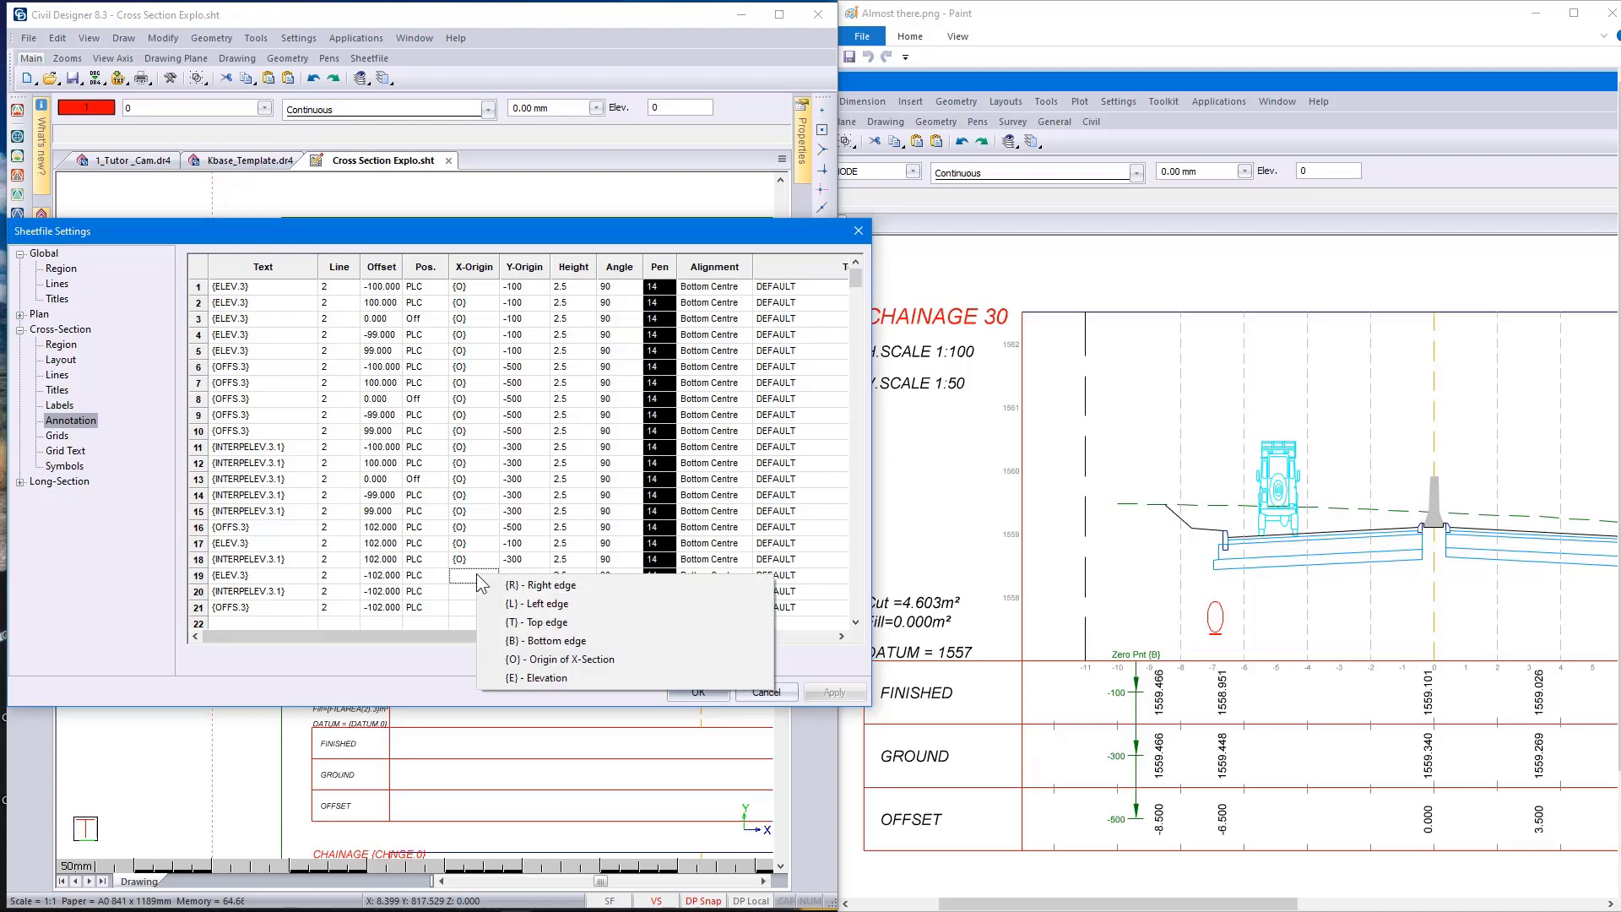
left_click(569, 661)
left_click(461, 591)
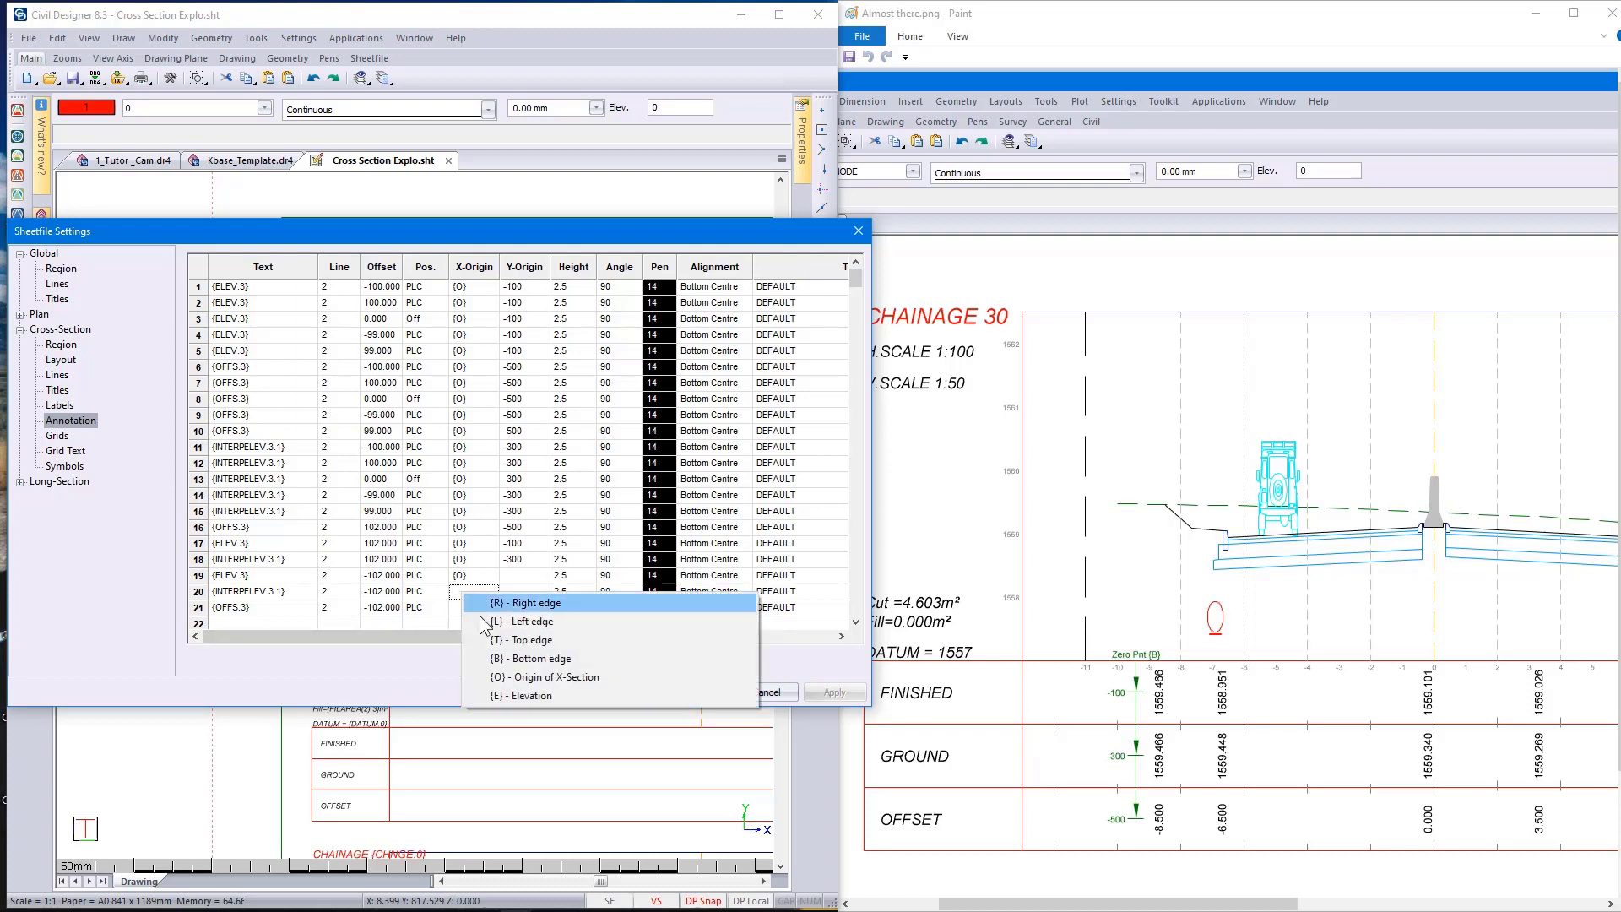
left_click(517, 681)
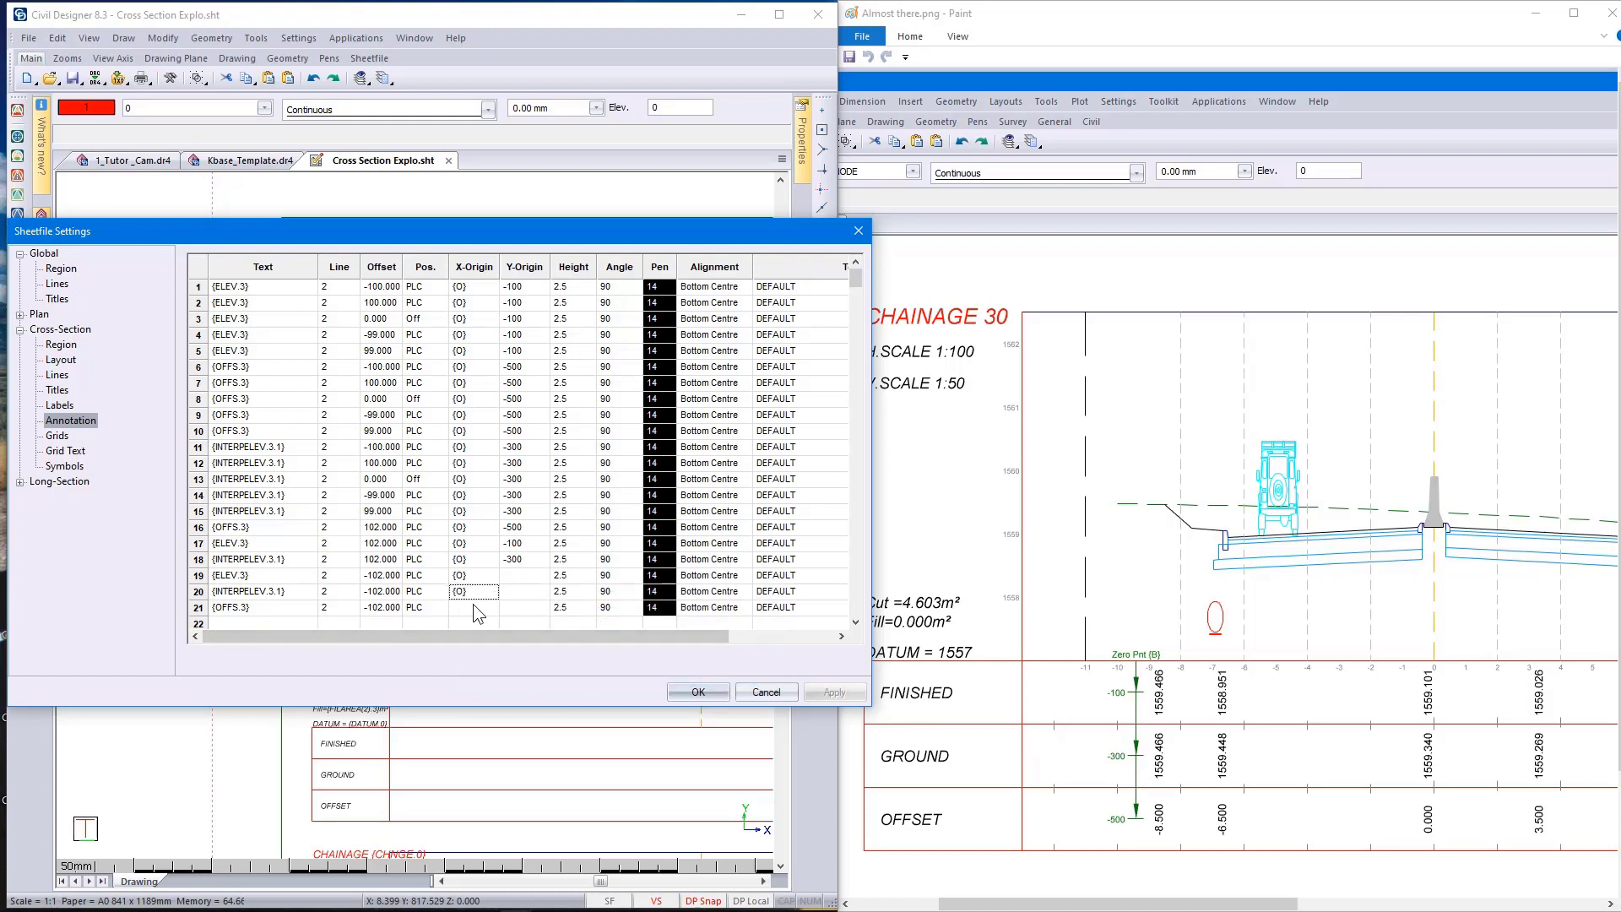
left_click(473, 606)
left_click(530, 690)
- Set the Y-Origin to -100 for annotation row 19, -300 for row 20 and -500 for row 21
left_click(515, 578)
type("-100")
left_click(504, 591)
type("-300")
type("-500")
- Accept the sheetfile settings and save the Cross Section Explo.sht sheet file
left_click(695, 690)
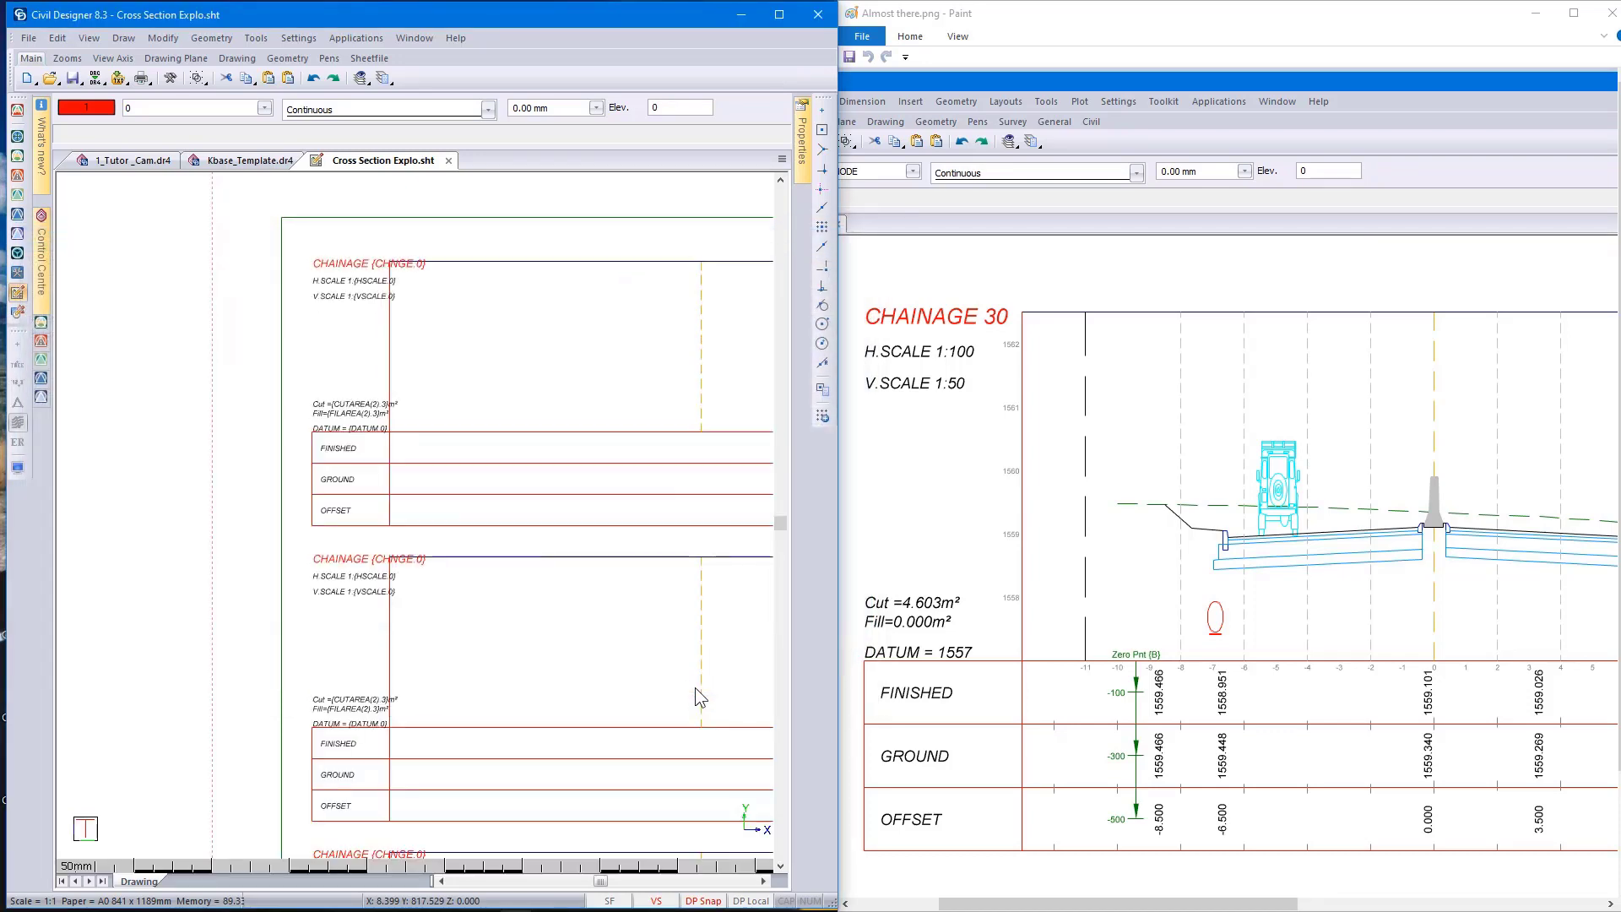
left_click(29, 38)
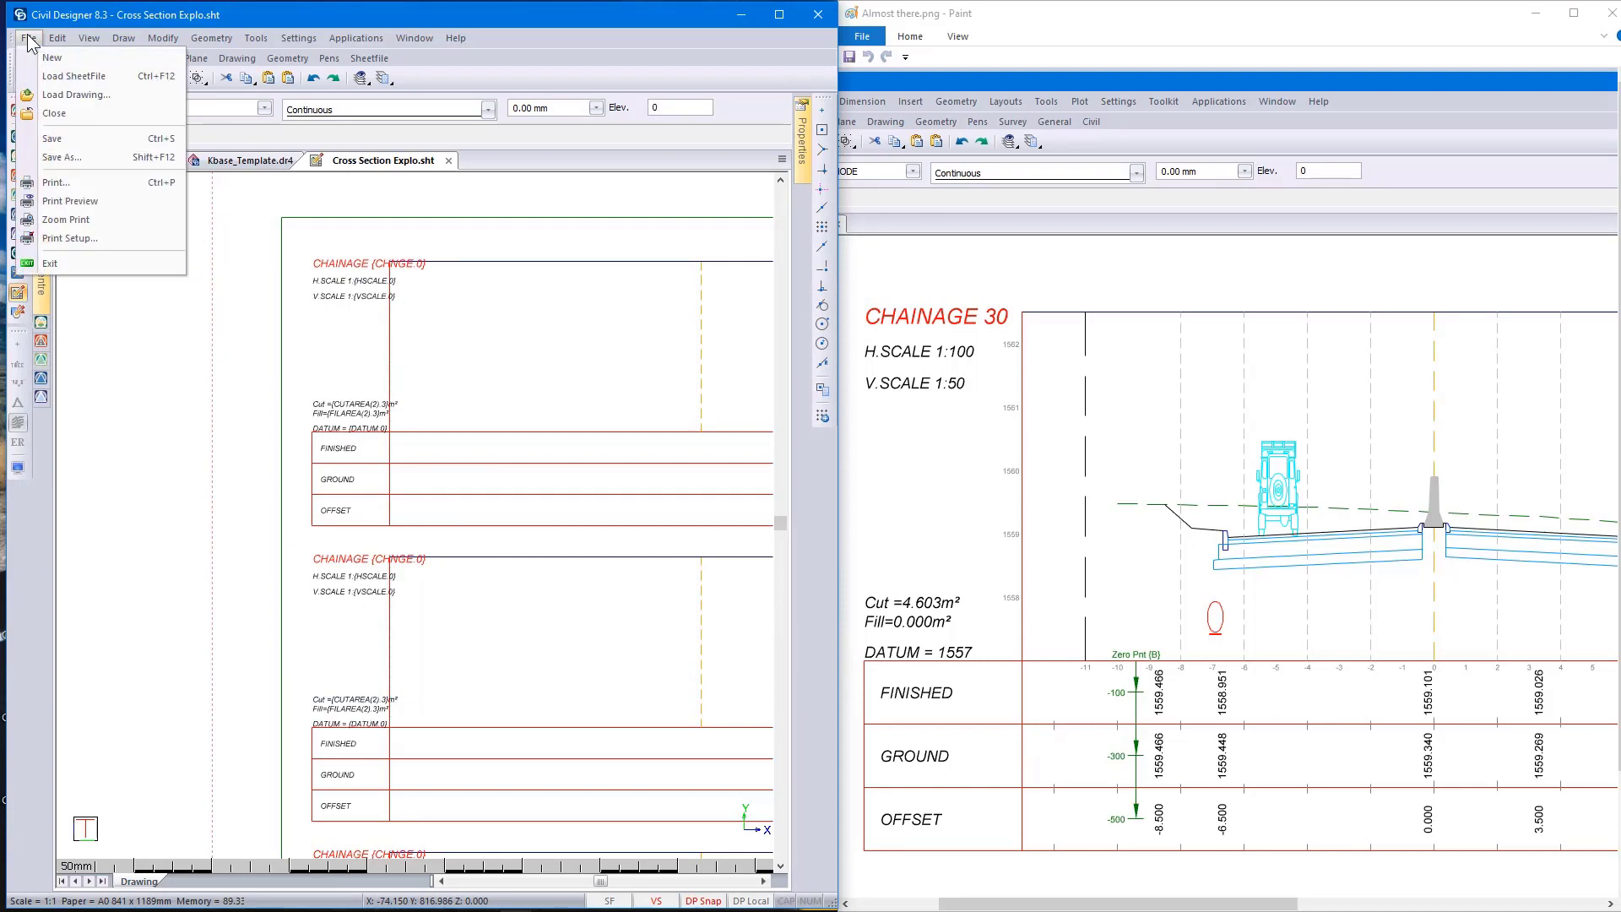
left_click(58, 139)
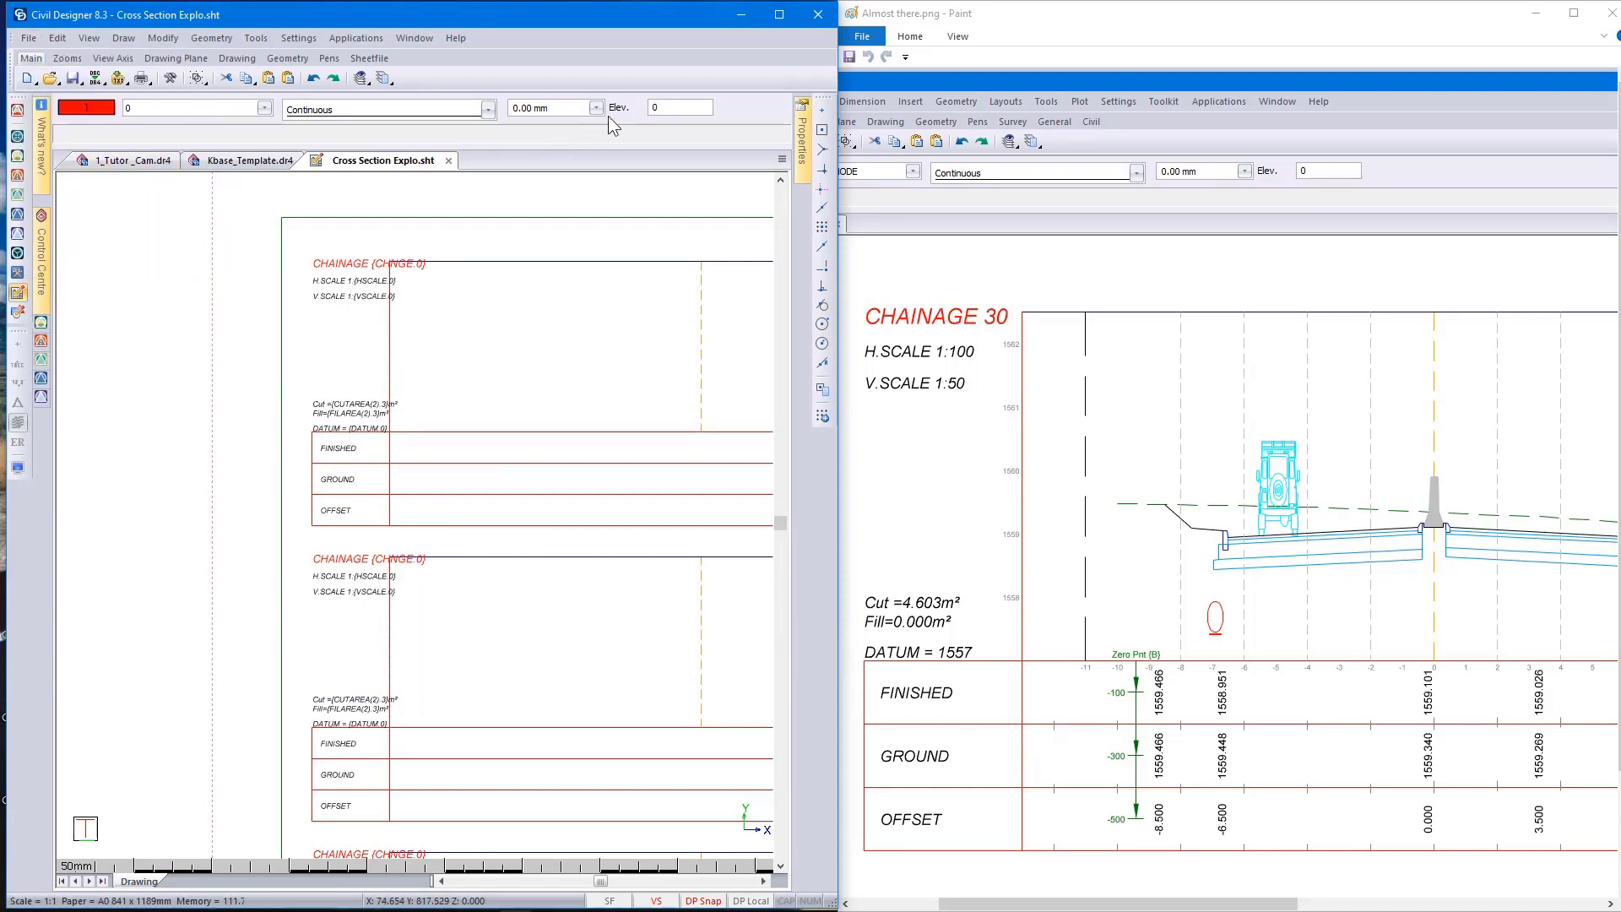
- Maximise the window, switch to the 1_Tutor_Cam.dr4 drawing and force a dynamic generate of its cross-section plots
left_click(783, 14)
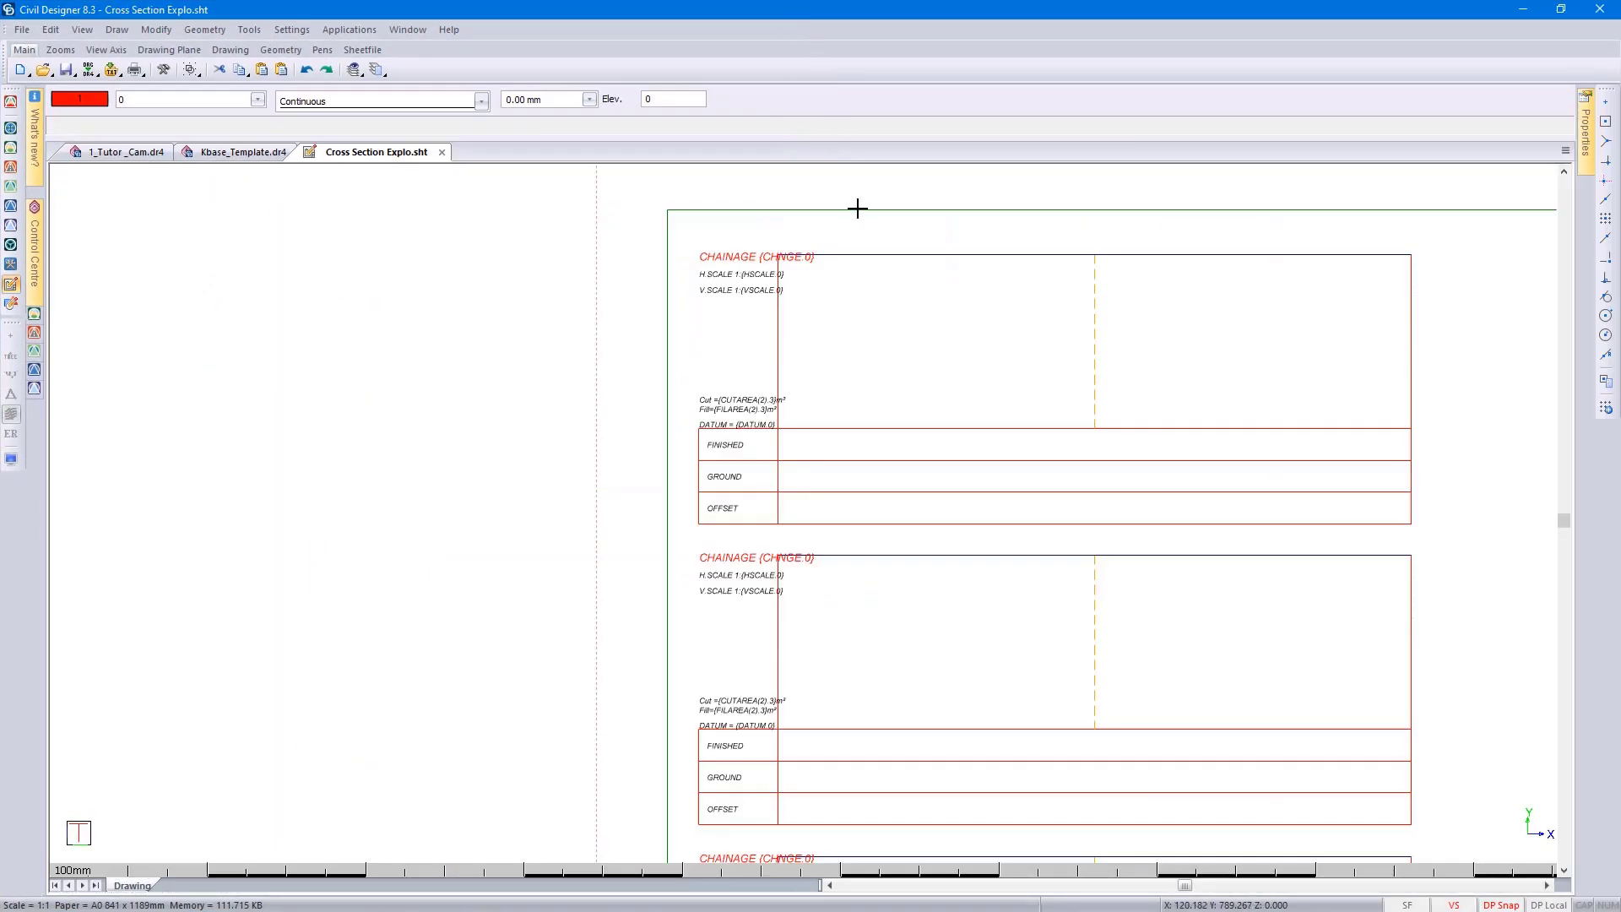
left_click(130, 151)
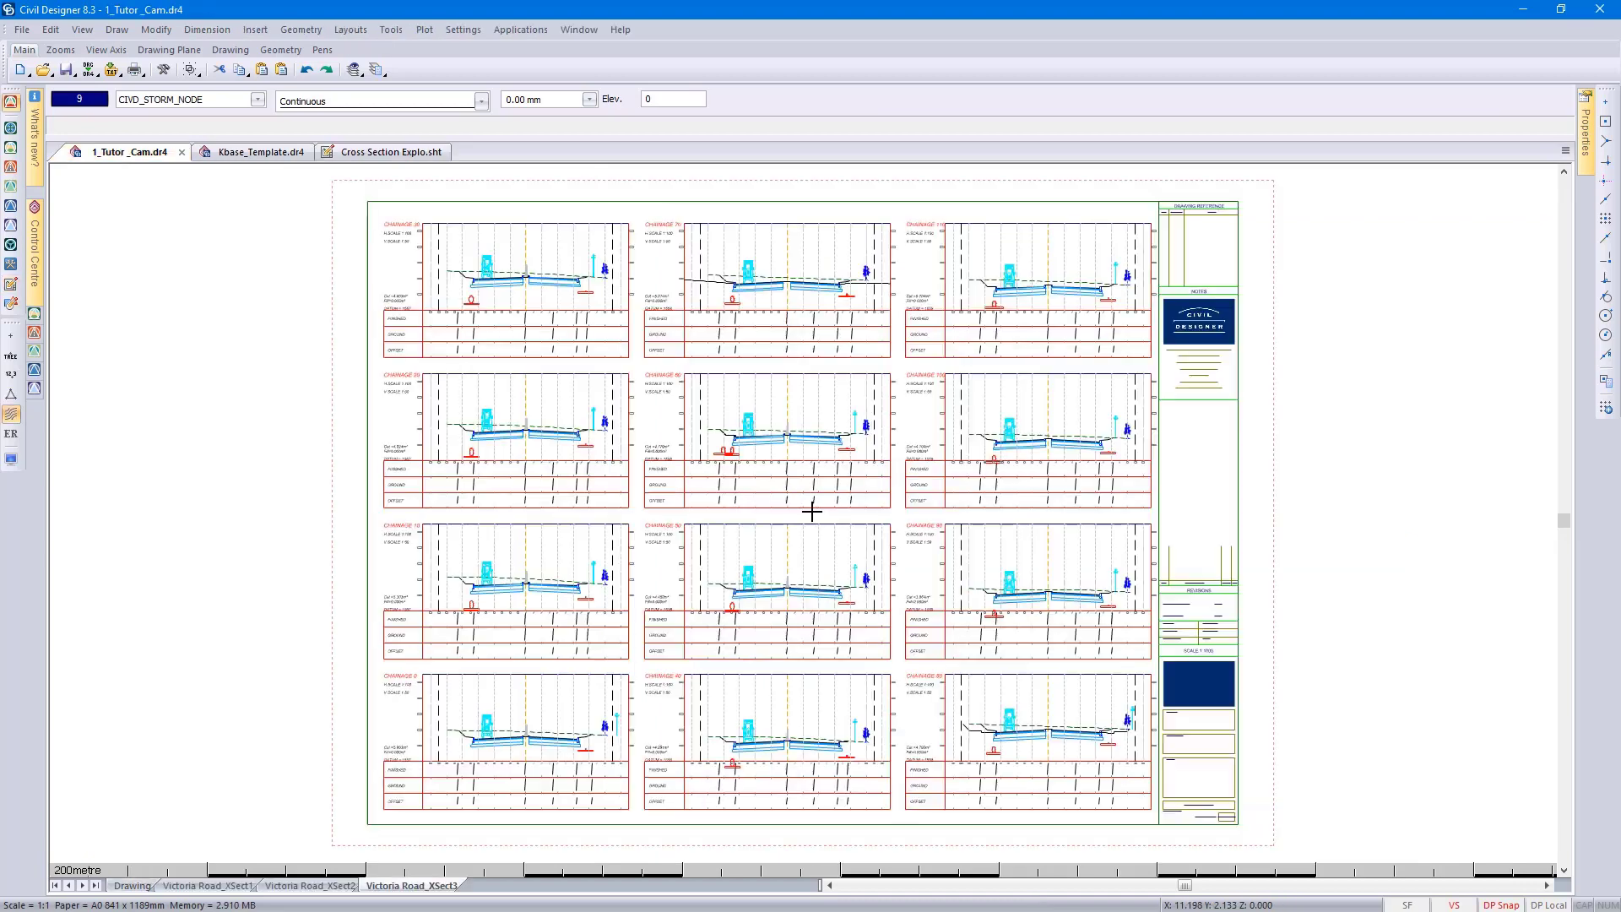
scroll(501, 308, "up", 2)
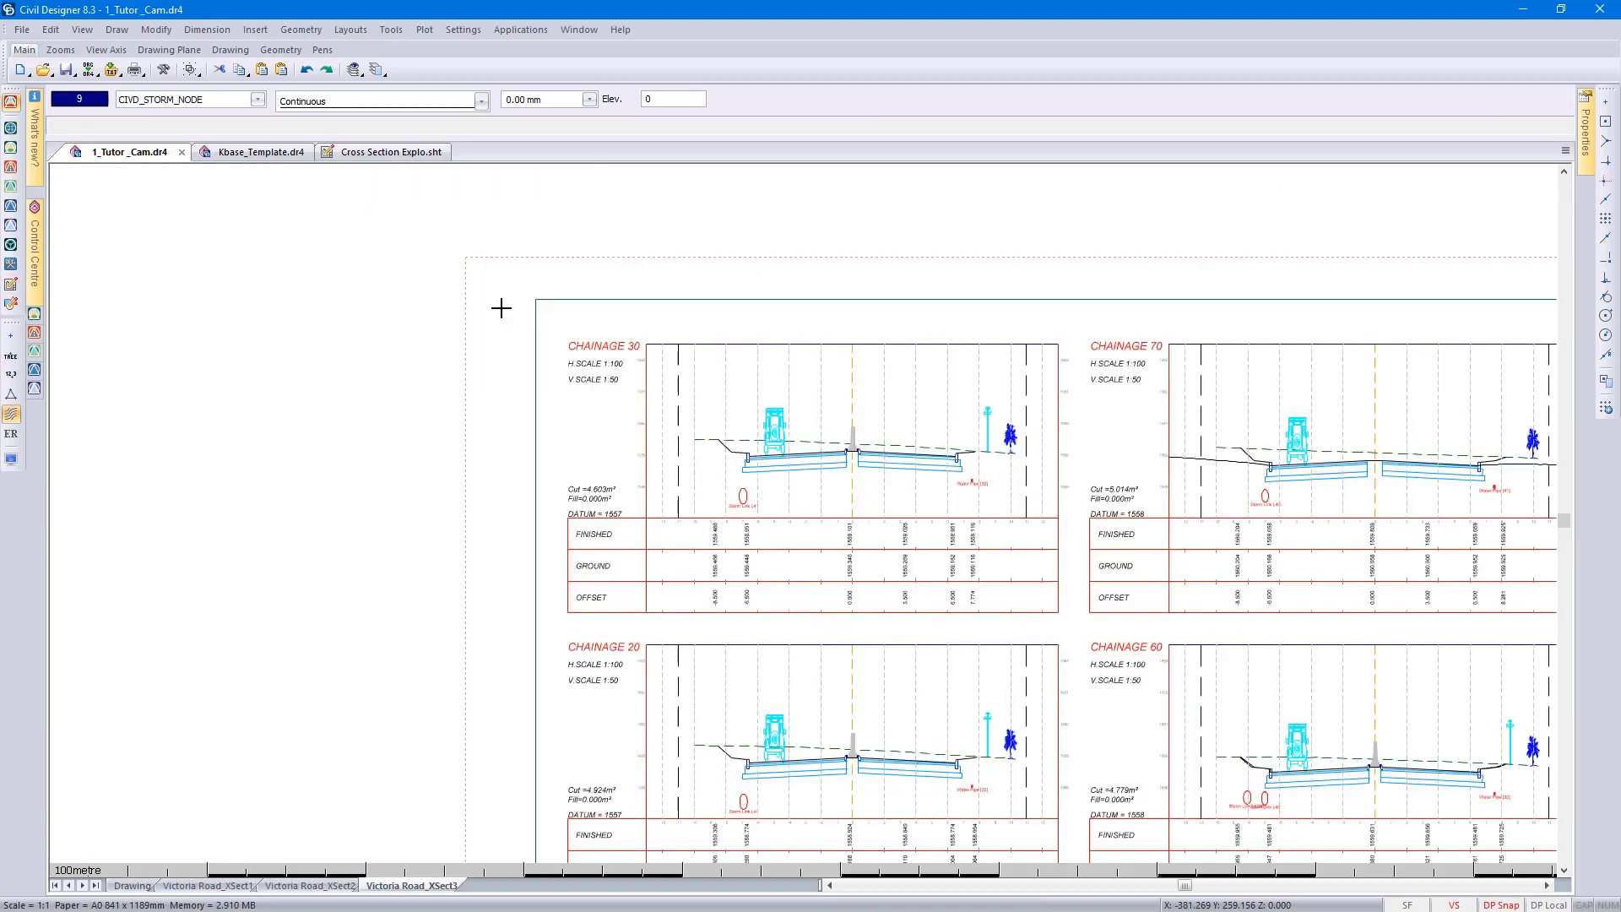
scroll(502, 308, "up", 2)
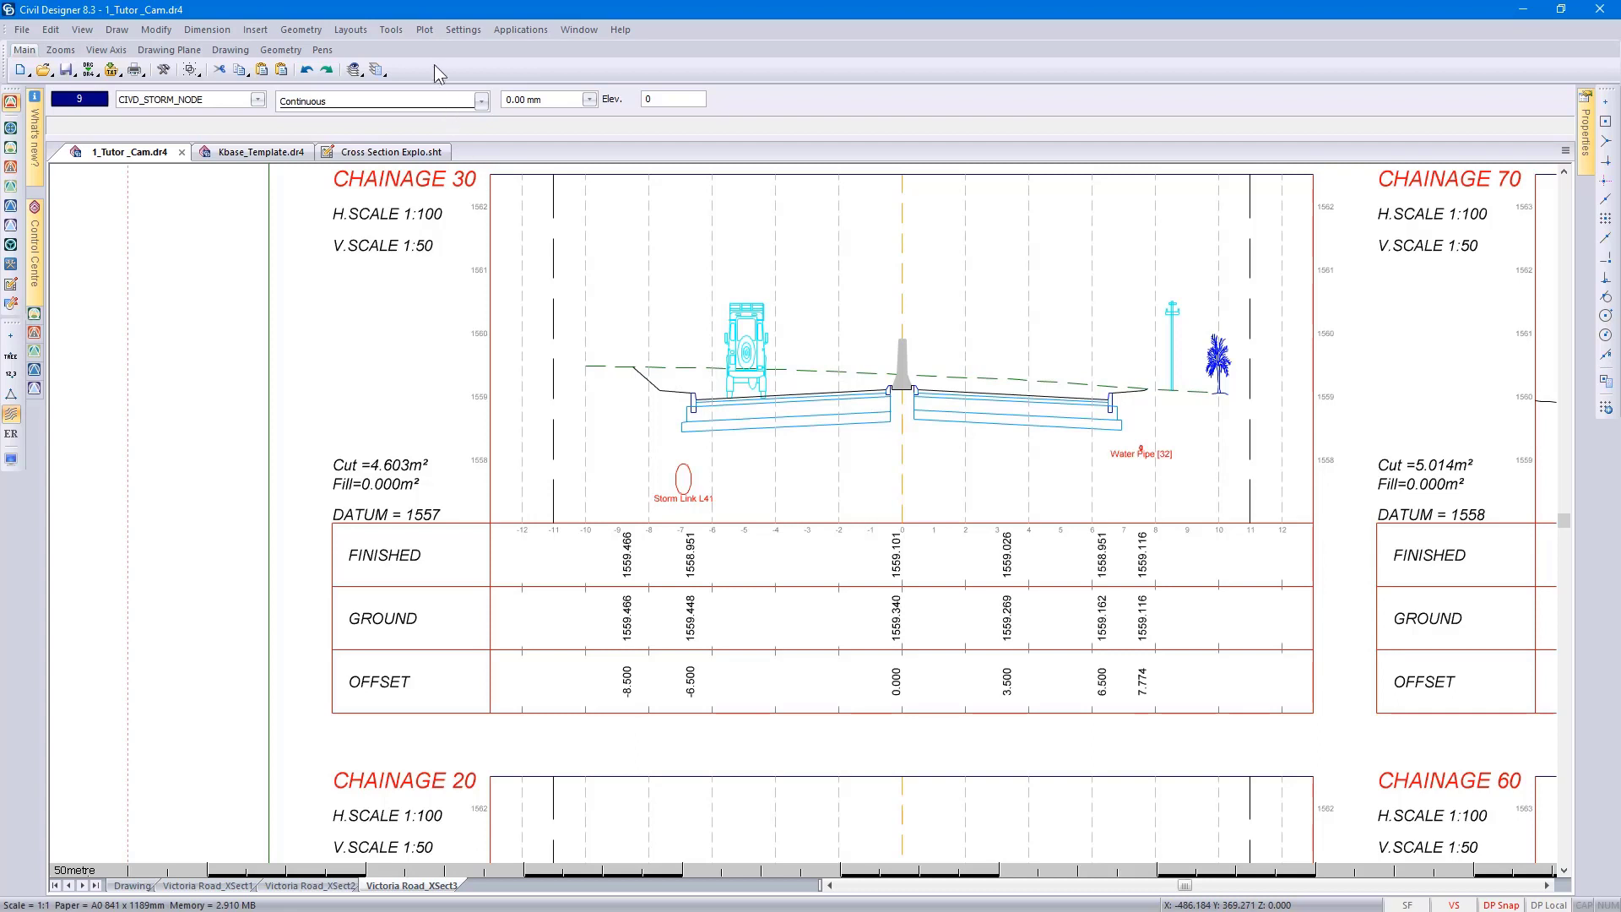
left_click(424, 29)
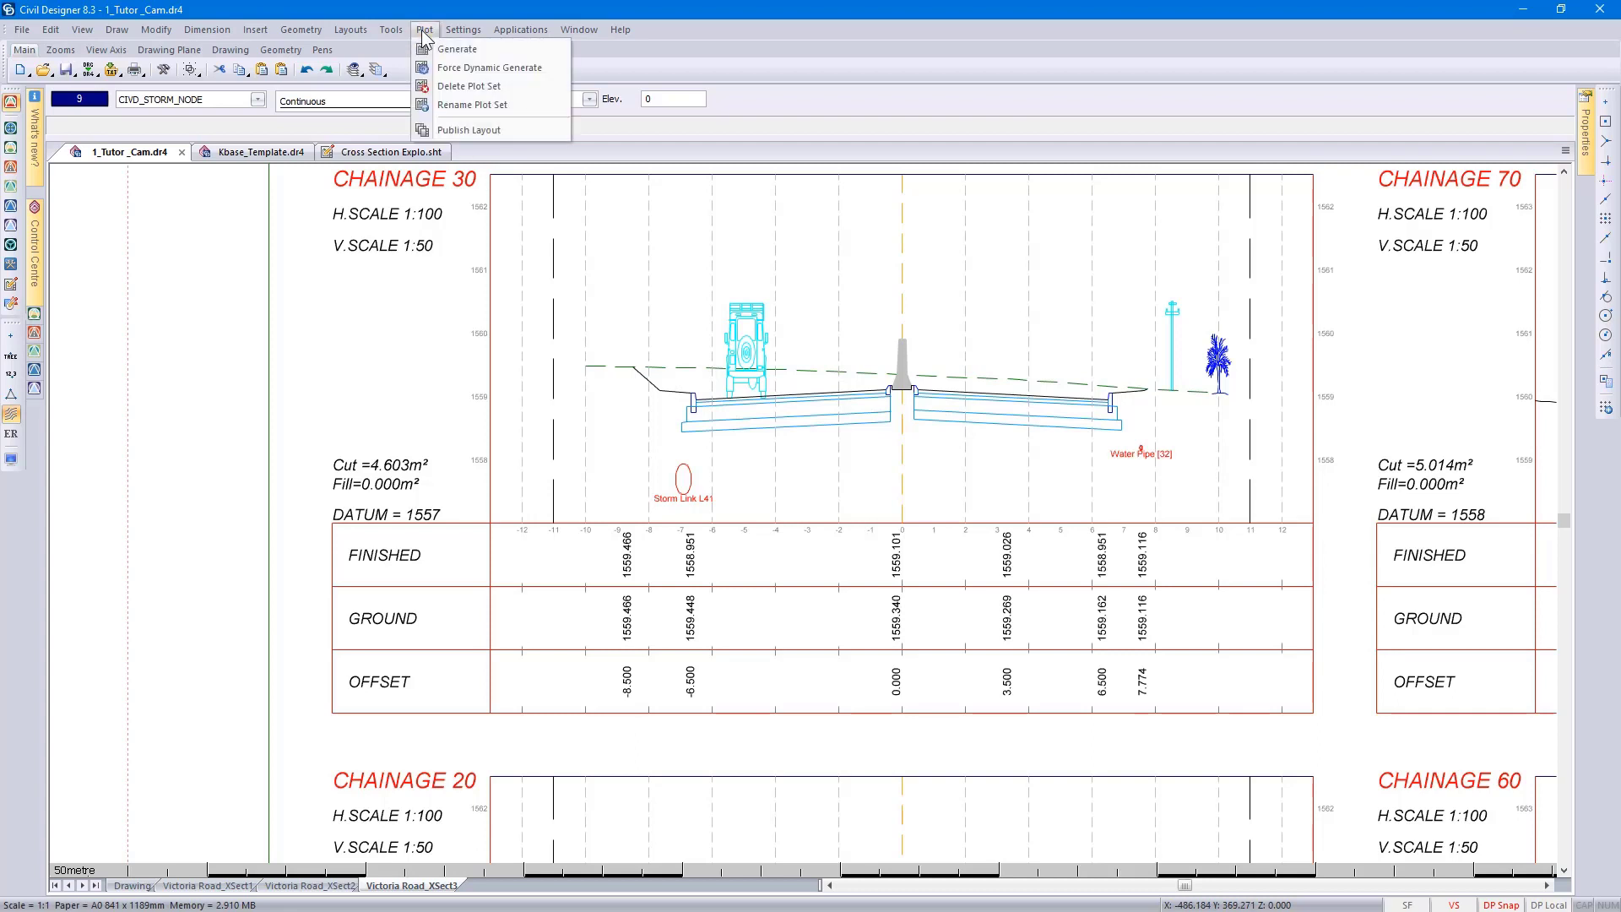
left_click(460, 69)
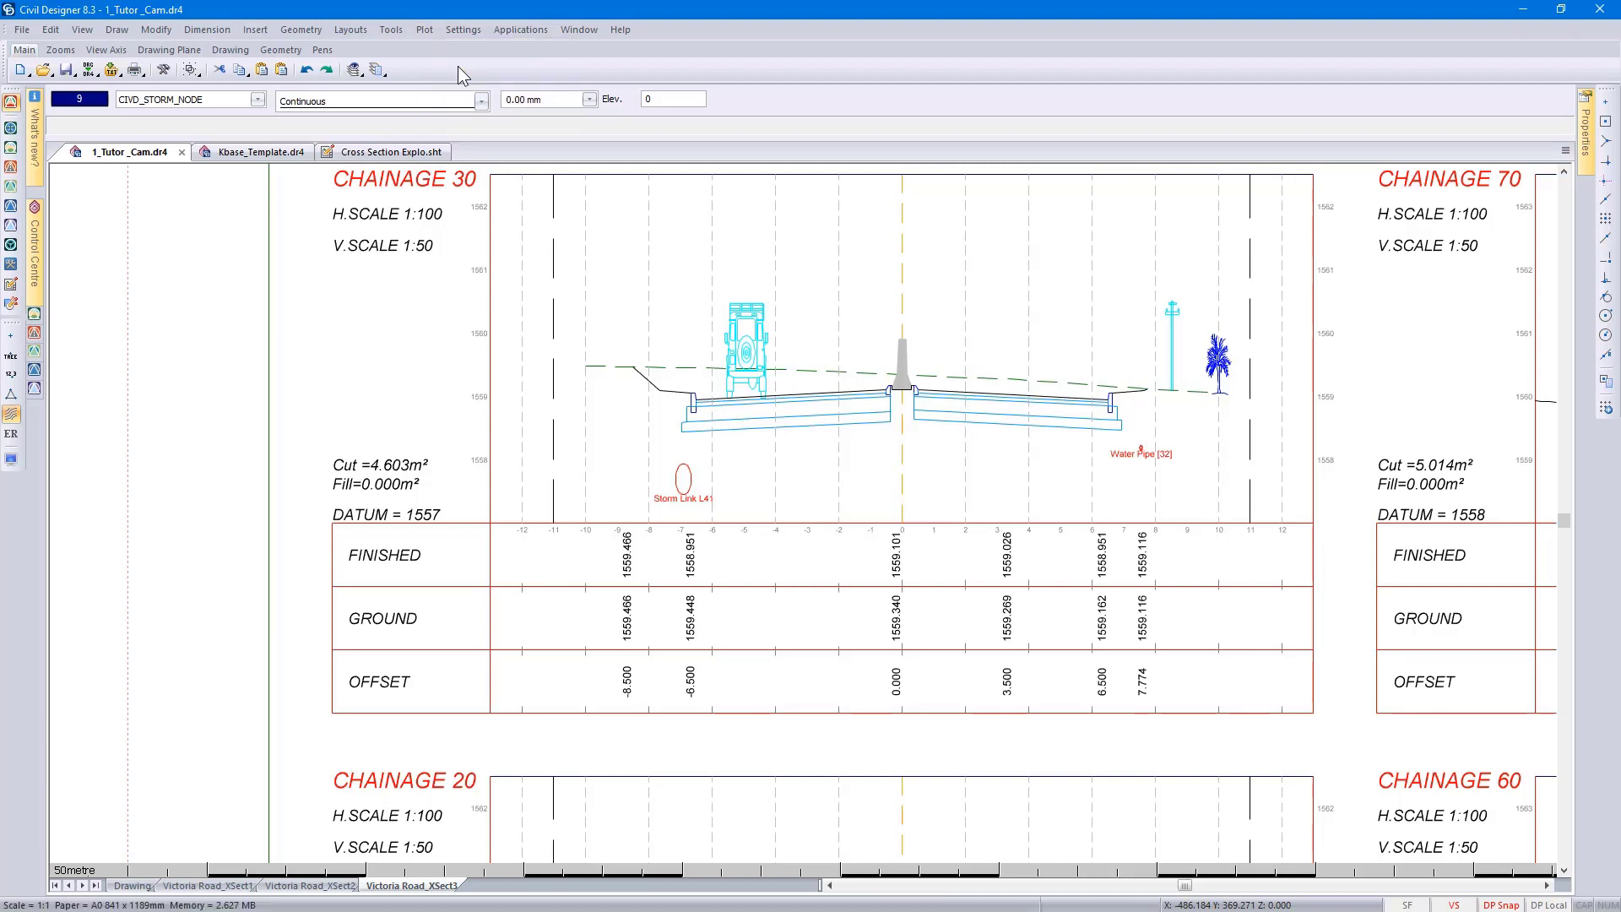